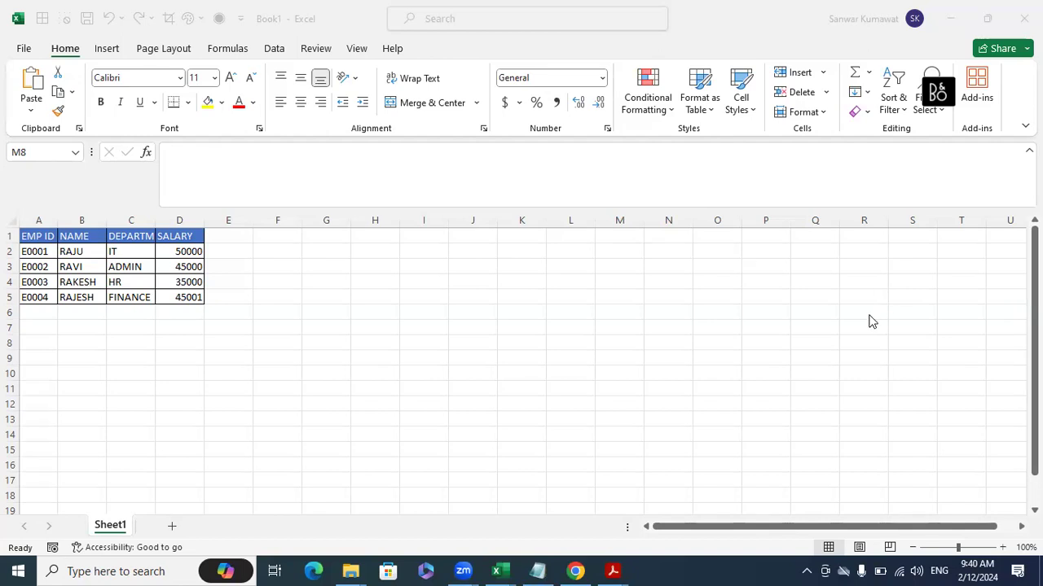
- Check the speaker volume, then bring up previews of the five open Acrobat PDFs
{"action": "left_click", "coordinate": [915, 570]}
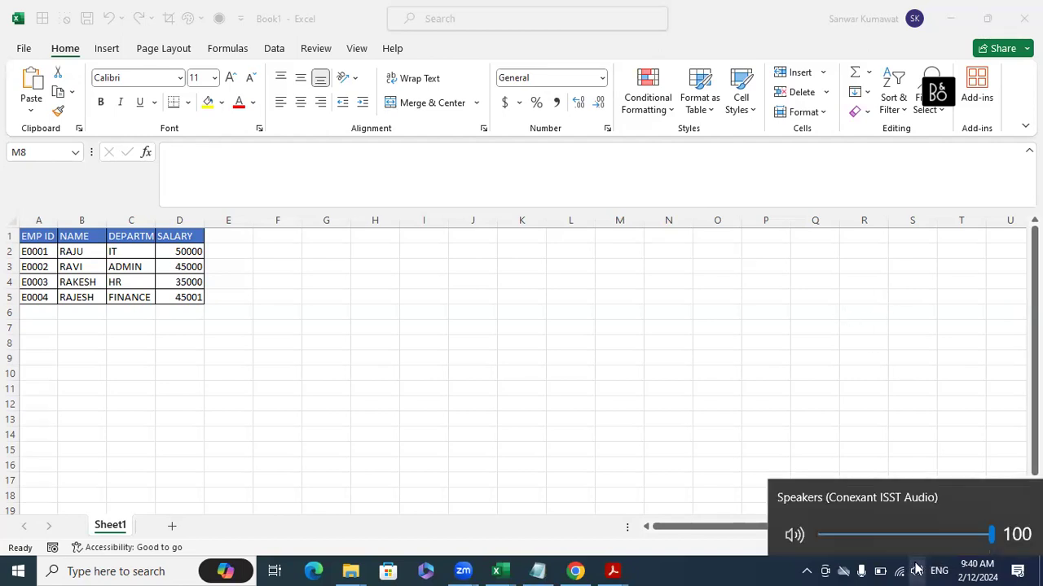
{"action": "left_click", "coordinate": [728, 143]}
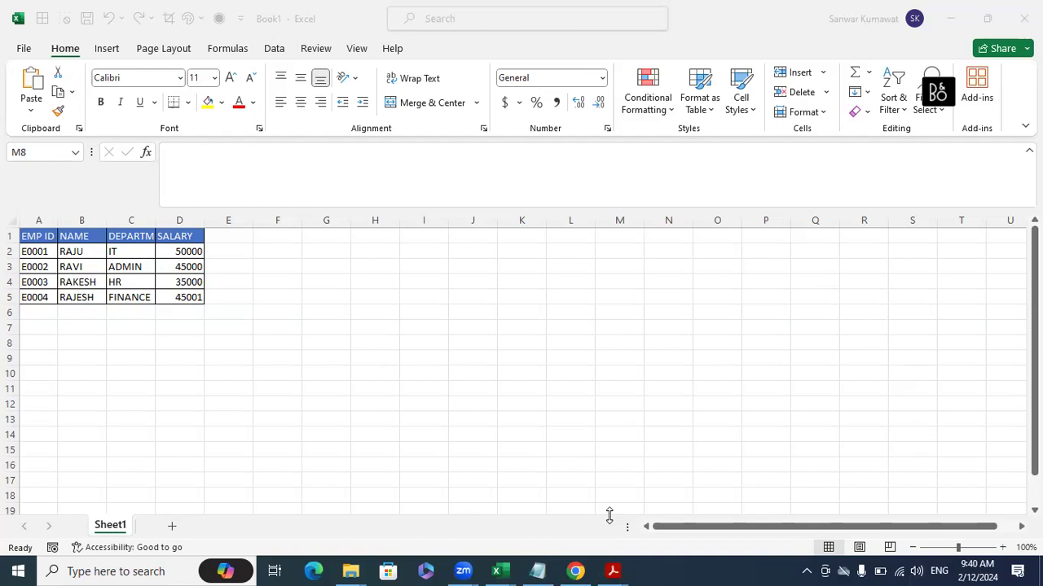
{"action": "left_click", "coordinate": [615, 570]}
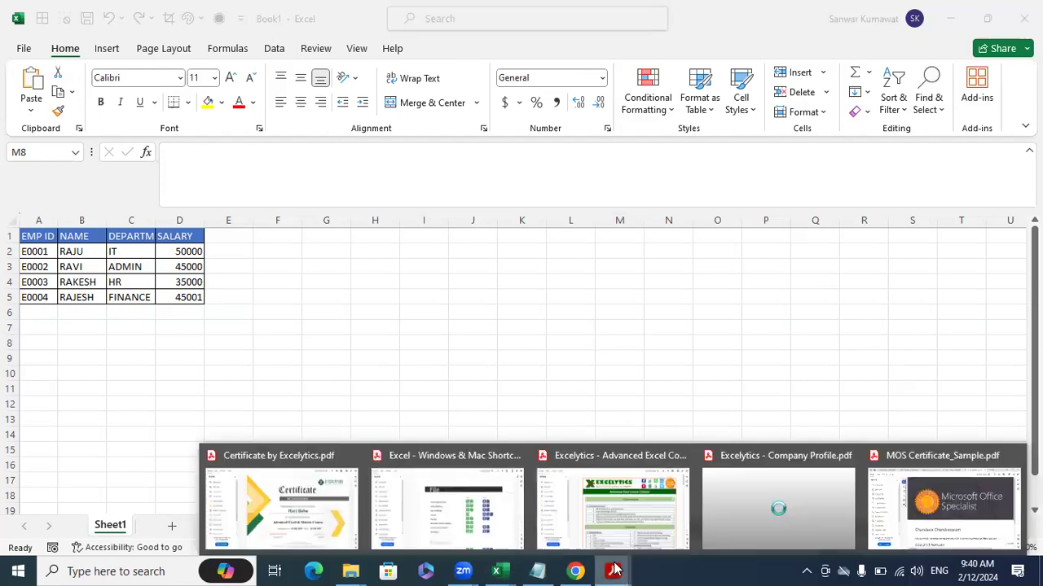
- Open 'Excelytics - Company Profile.pdf' and close the All tools pane to widen the page
{"action": "left_click", "coordinate": [761, 510]}
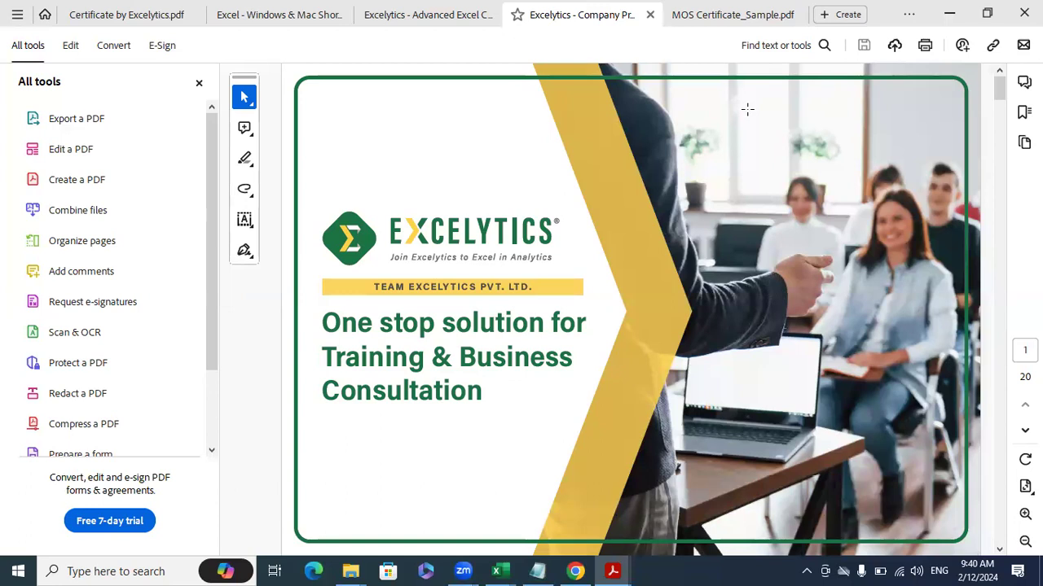
{"action": "left_click", "coordinate": [199, 85]}
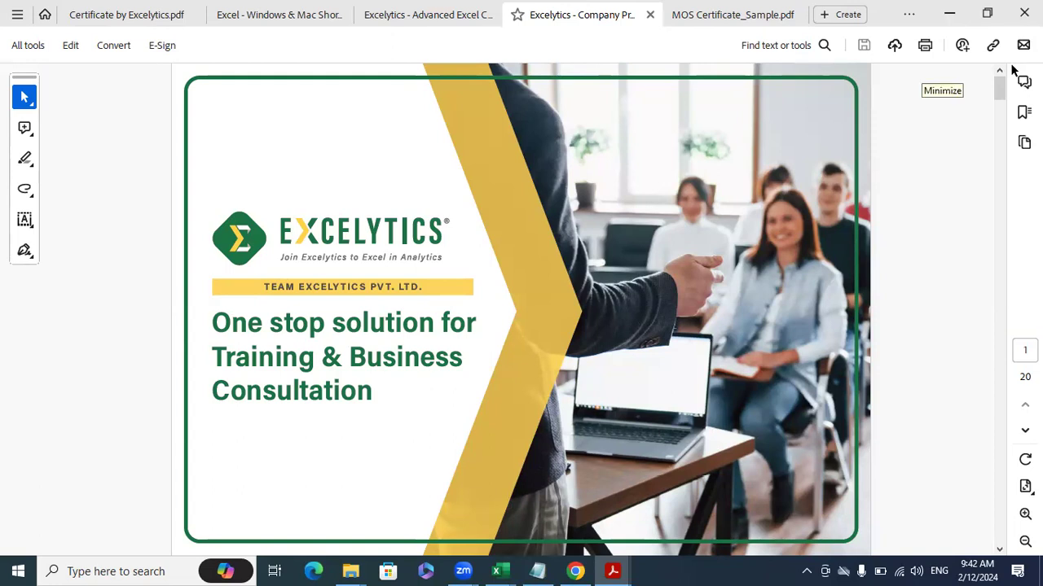
- Go past the About us page to page 3, Milestones & Impact, after checking the volume
{"action": "left_click", "coordinate": [1000, 550]}
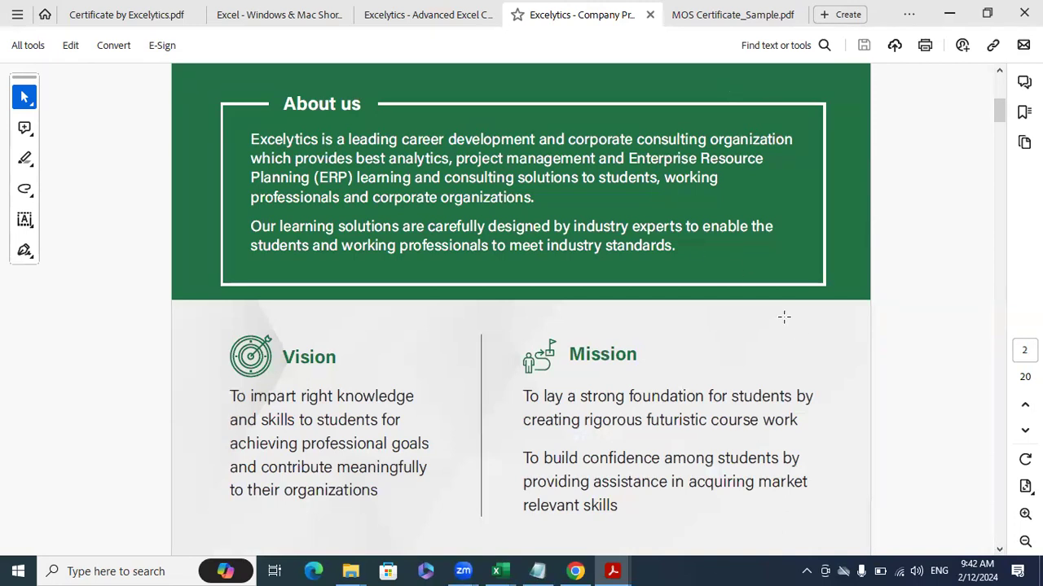
{"action": "left_click", "coordinate": [924, 564]}
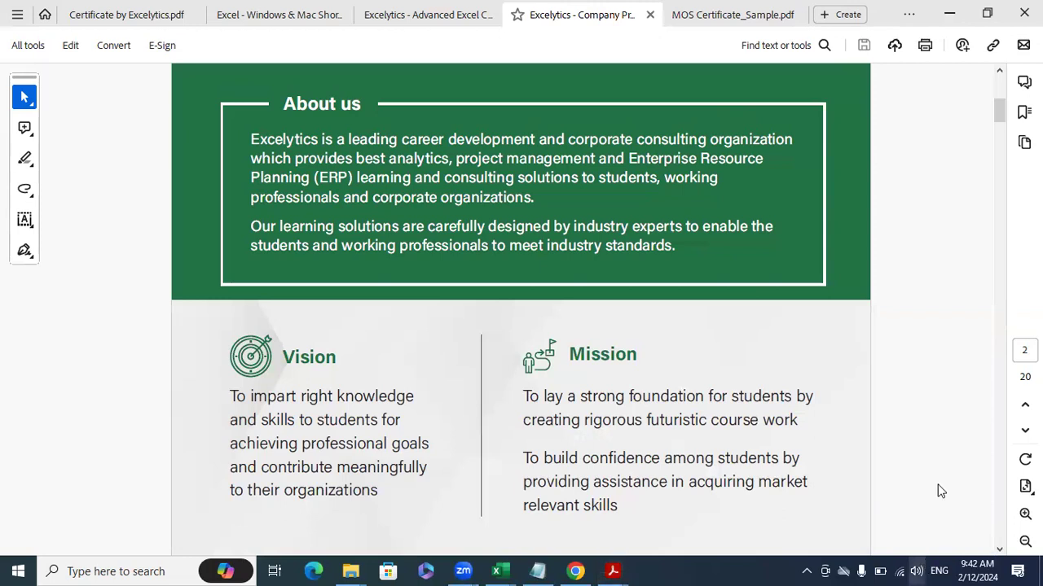
{"action": "left_click", "coordinate": [943, 405]}
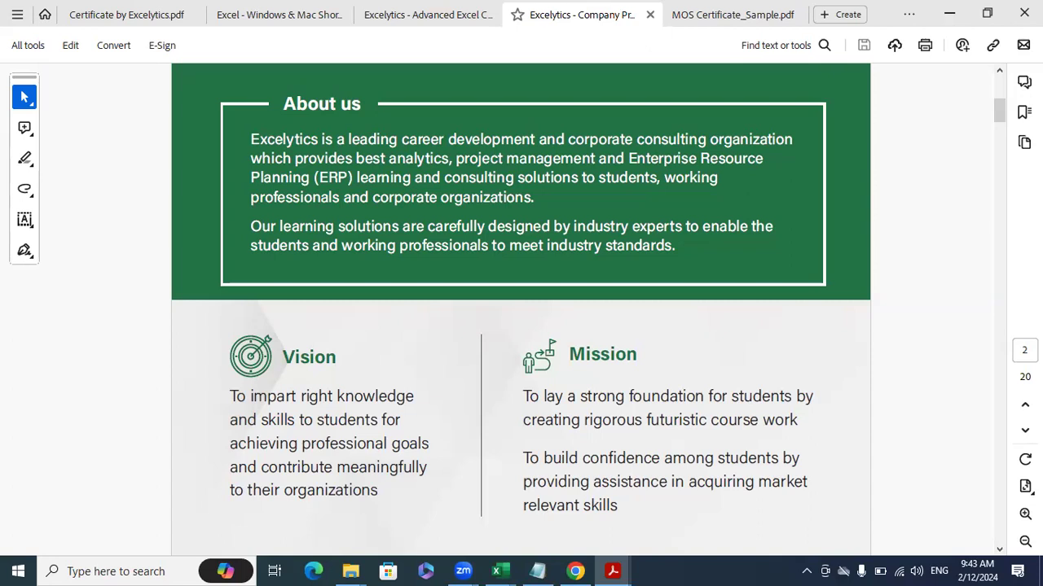
{"action": "left_click", "coordinate": [999, 547]}
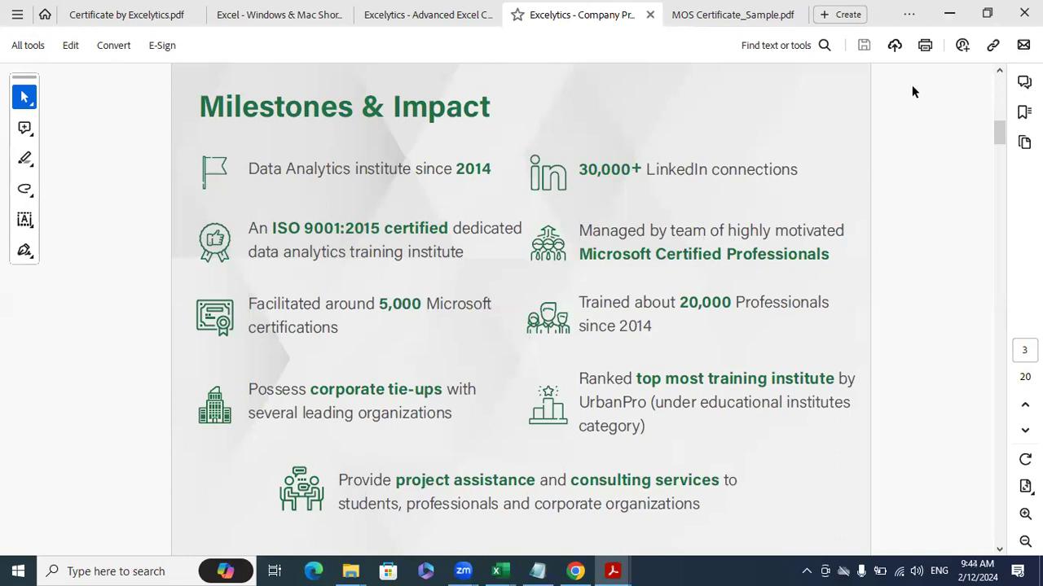
- Page through 'Data analytics is Universal' and 'Big Data jobs' to page 6, Our services
{"action": "left_click", "coordinate": [1001, 550]}
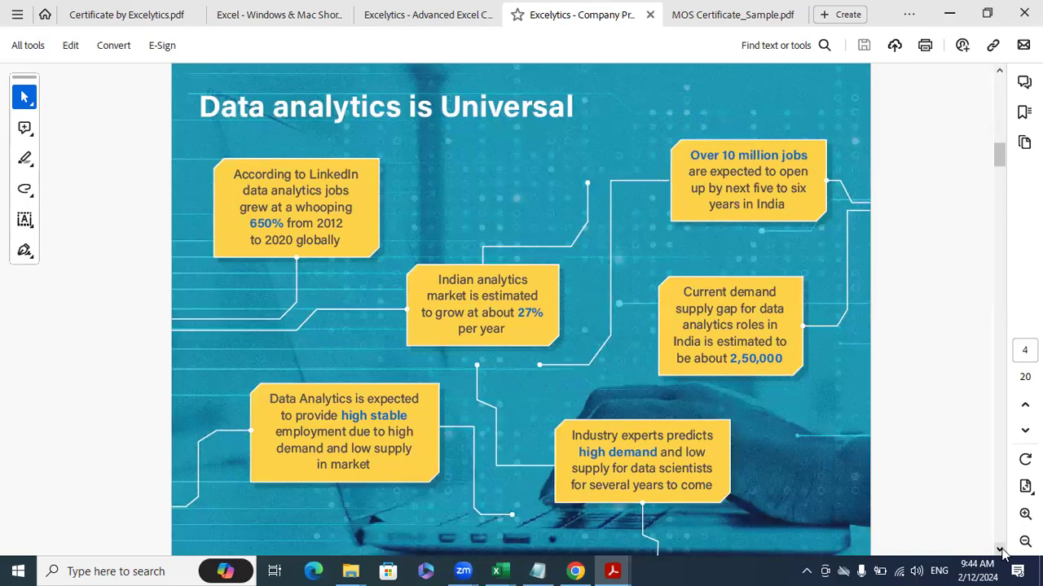
{"action": "left_click", "coordinate": [1000, 550]}
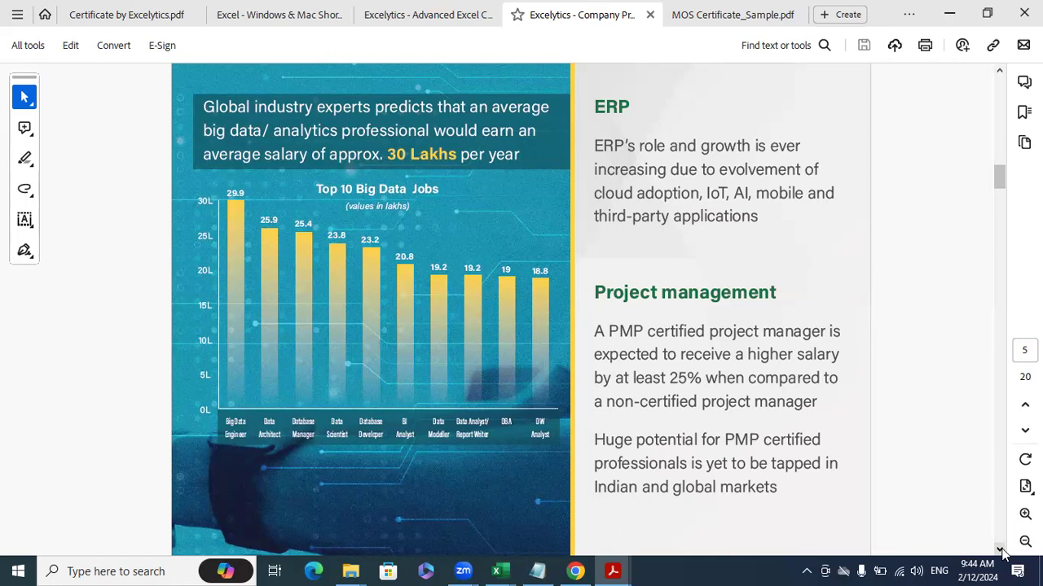
{"action": "left_click", "coordinate": [1000, 550]}
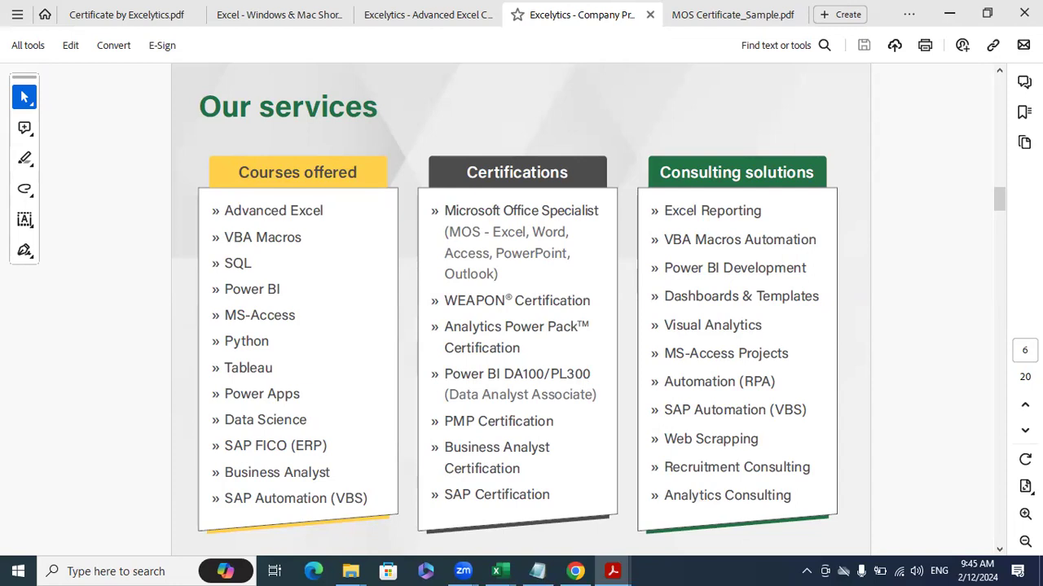
- Advance past page 7, Training highlights, to page 8, Custom packages
{"action": "left_click", "coordinate": [999, 549]}
{"action": "left_click", "coordinate": [1000, 550]}
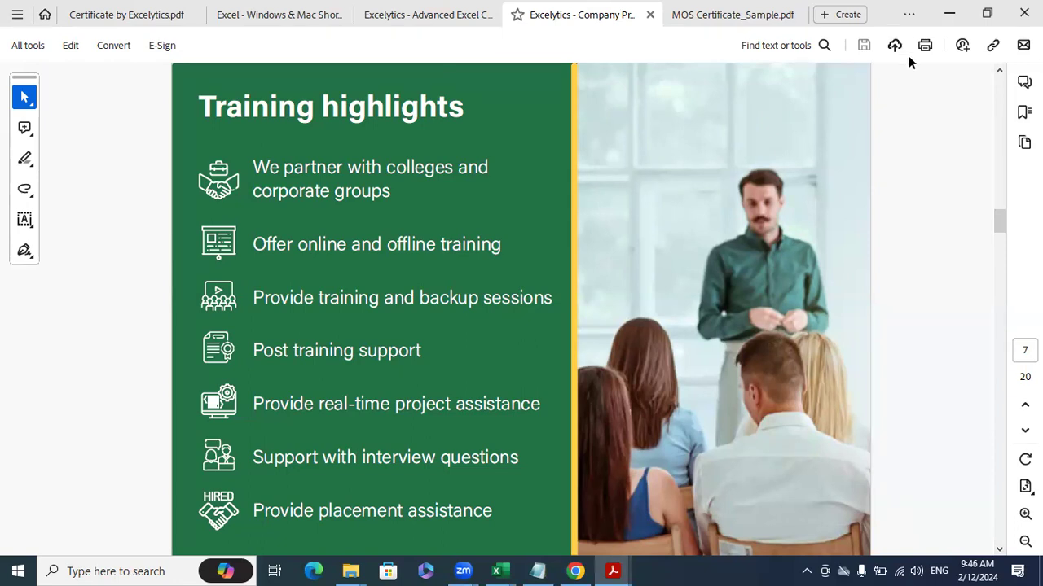
{"action": "left_click", "coordinate": [999, 549]}
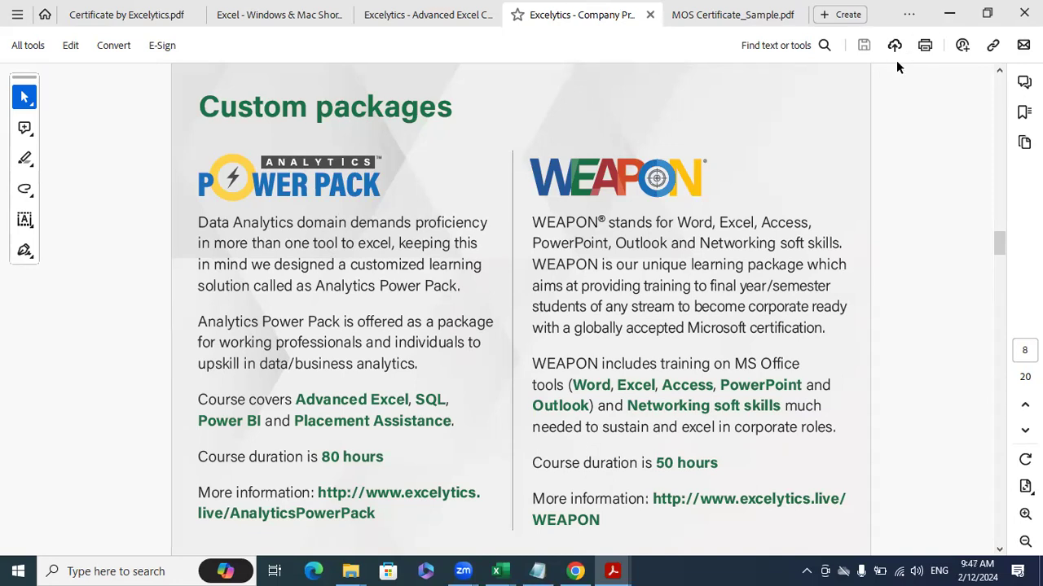
- Advance from page 8 to page 9, Course offered: Advanced Excel, VBA Macros, SQL
{"action": "left_click", "coordinate": [998, 549]}
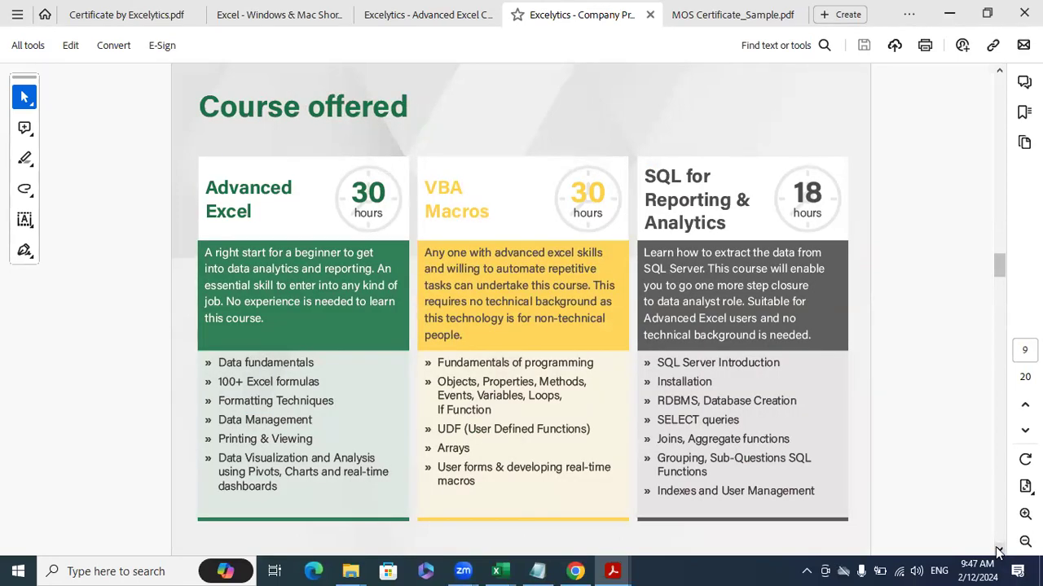
- Move to page 10 with the Power BI, Tableau and MS-Access course outlines
{"action": "left_click", "coordinate": [998, 551]}
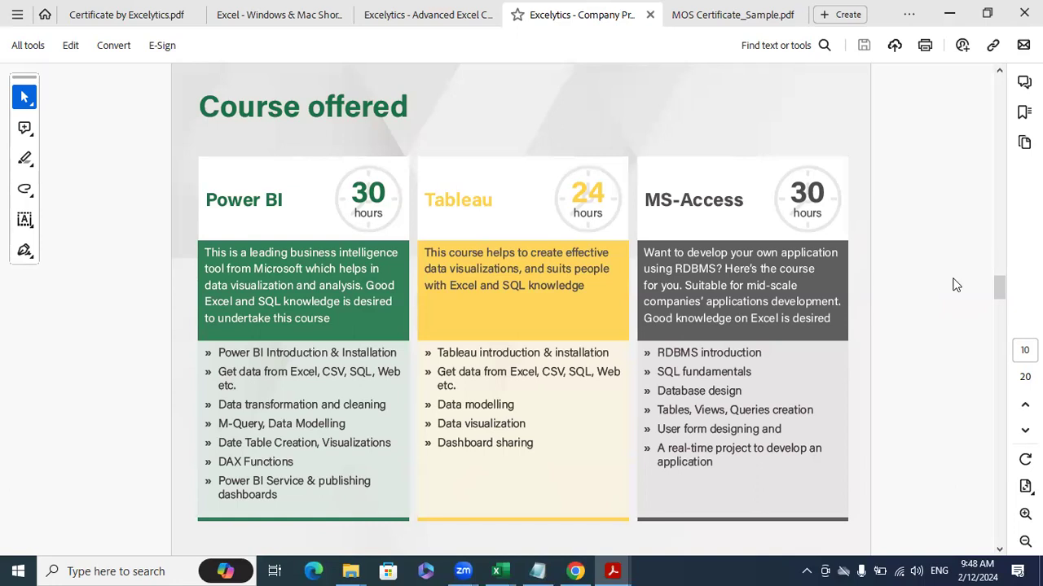
{"action": "left_click", "coordinate": [999, 550]}
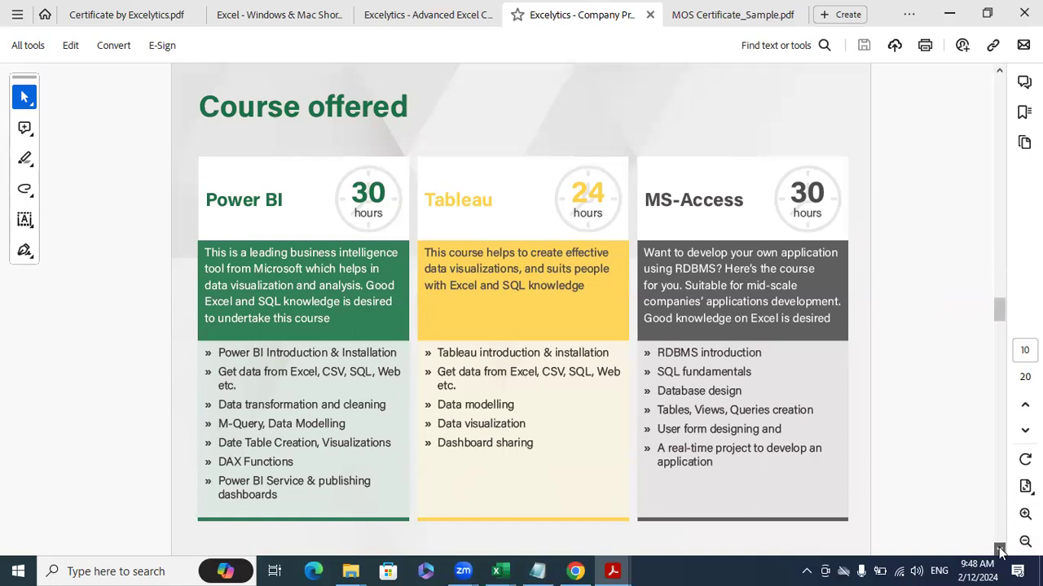
- Advance toward page 11 with the SAP FICO, Business Analyst and Python courses
{"action": "left_click", "coordinate": [1000, 552]}
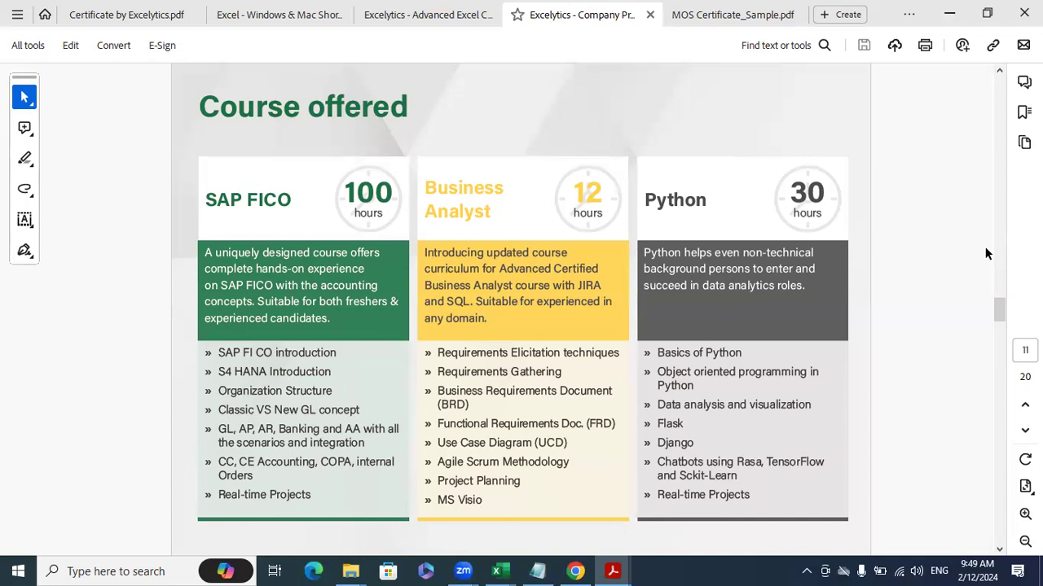
- Advance the brochure toward page 12, Benefits realized
{"action": "left_click", "coordinate": [1000, 552]}
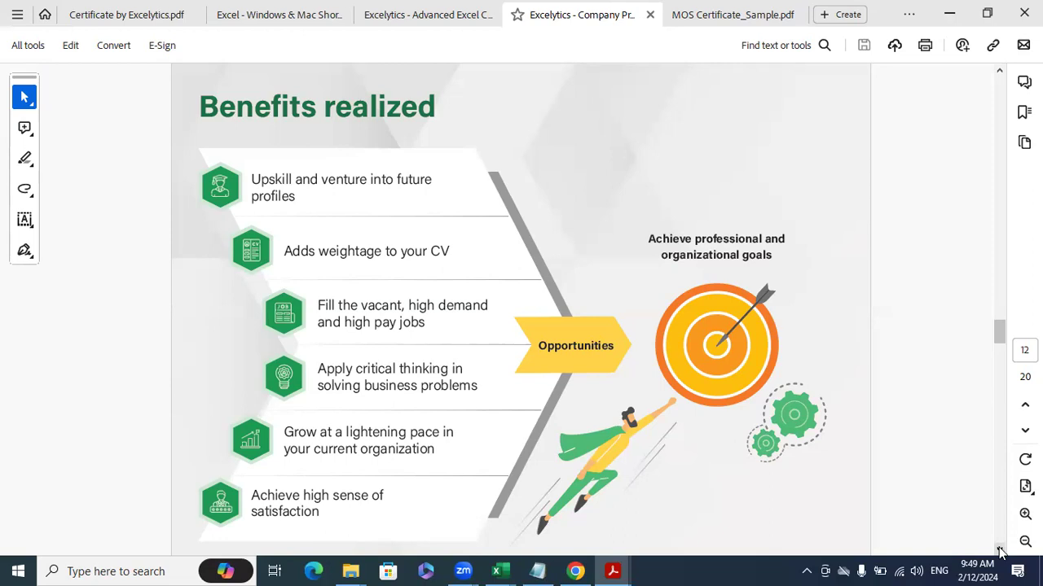
- Advance to page 13, Our partners, listing college and corporate clients
{"action": "left_click", "coordinate": [1000, 549]}
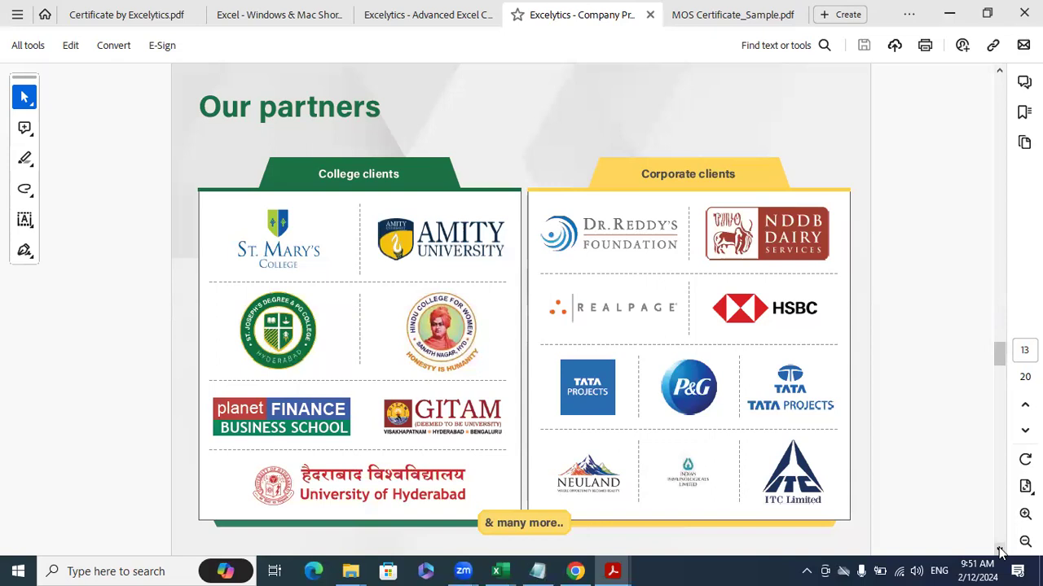
- Page forward past the Founder & CEO pages to page 16, 'Our team'
{"action": "left_click", "coordinate": [1000, 549]}
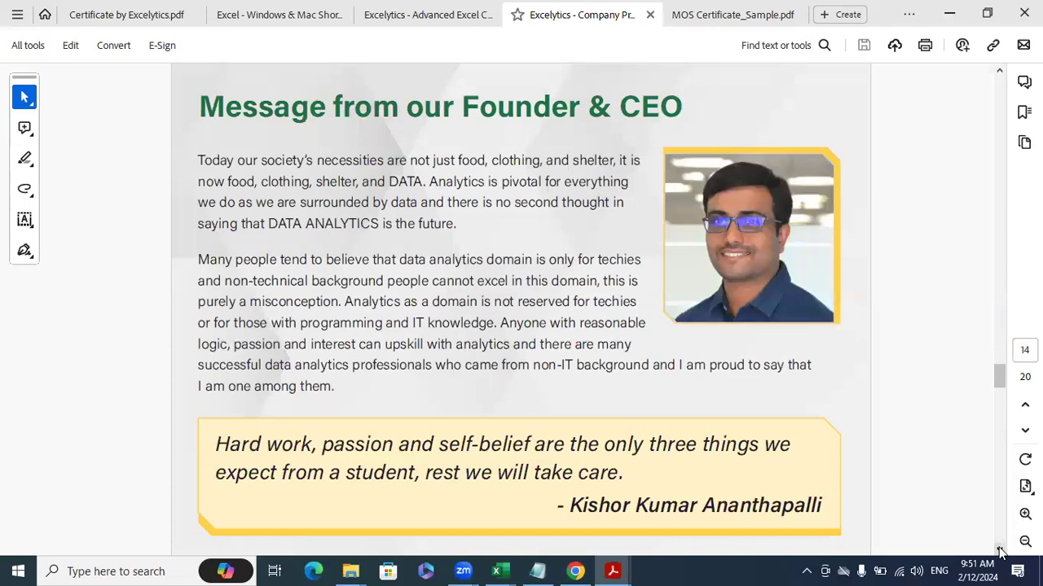
{"action": "left_click", "coordinate": [1000, 549]}
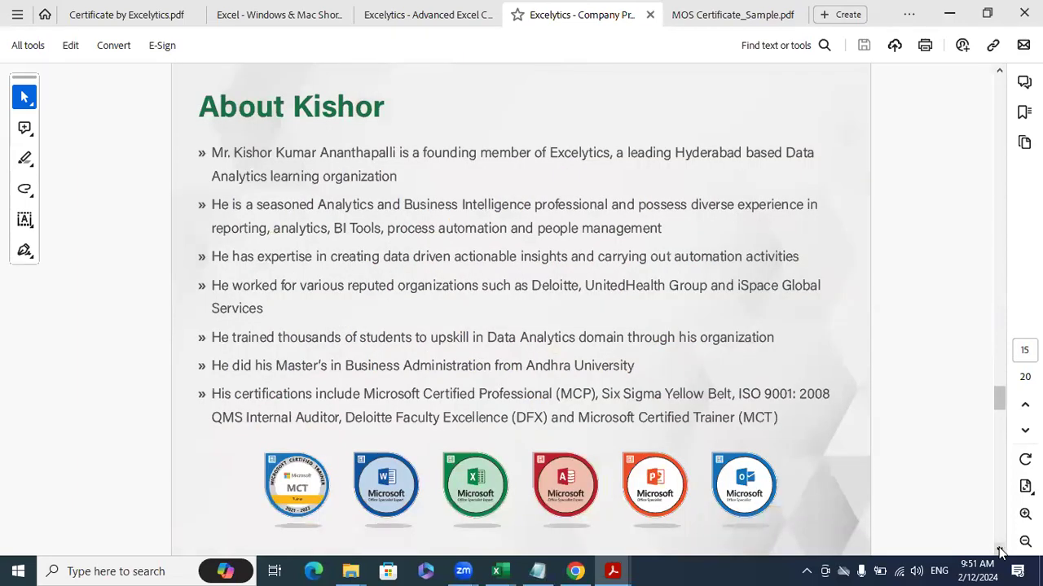
{"action": "left_click", "coordinate": [1001, 550]}
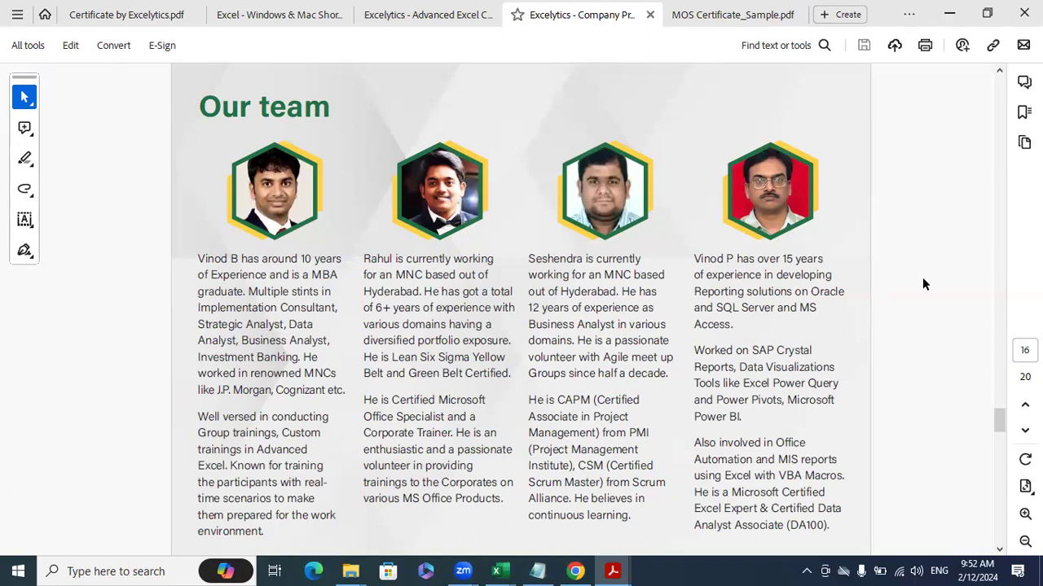
- Scroll back up through the Excelytics profile to the page 1 cover
{"action": "scroll", "coordinate": [922, 283], "scroll_direction": "up", "scroll_amount": 10}
{"action": "scroll", "coordinate": [922, 283], "scroll_direction": "up", "scroll_amount": 10}
{"action": "scroll", "coordinate": [923, 284], "scroll_direction": "up", "scroll_amount": 10}
{"action": "scroll", "coordinate": [923, 283], "scroll_direction": "up", "scroll_amount": 10}
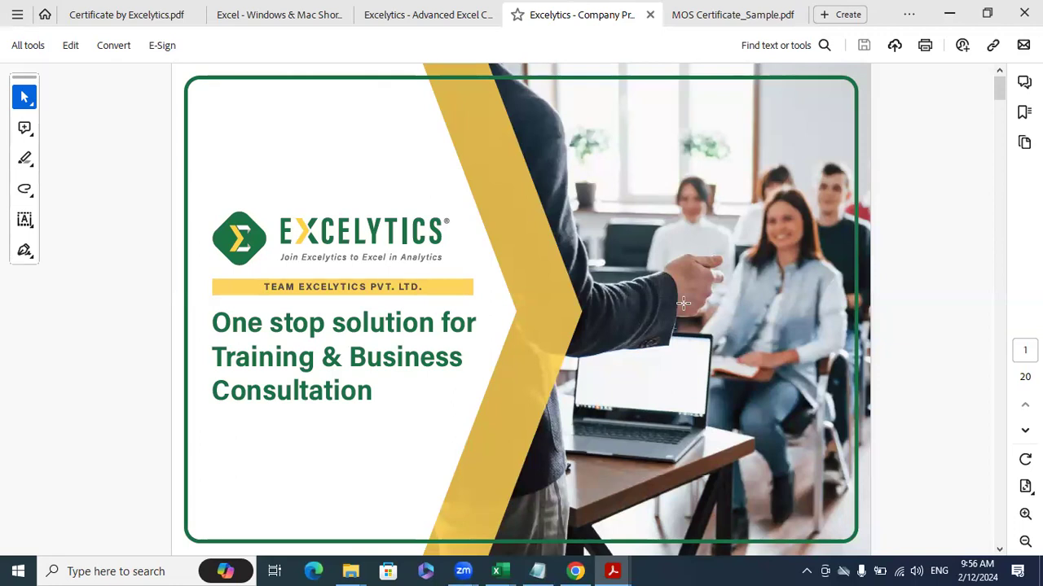
- Page down past About us to page 3, Milestones & Impact
{"action": "left_click", "coordinate": [1000, 551]}
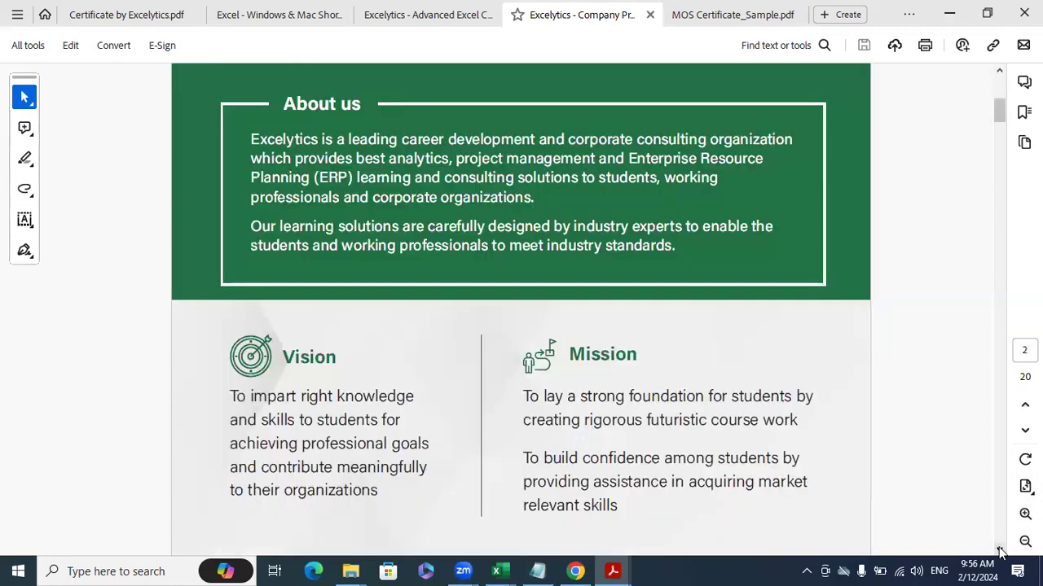
{"action": "left_click", "coordinate": [1001, 551]}
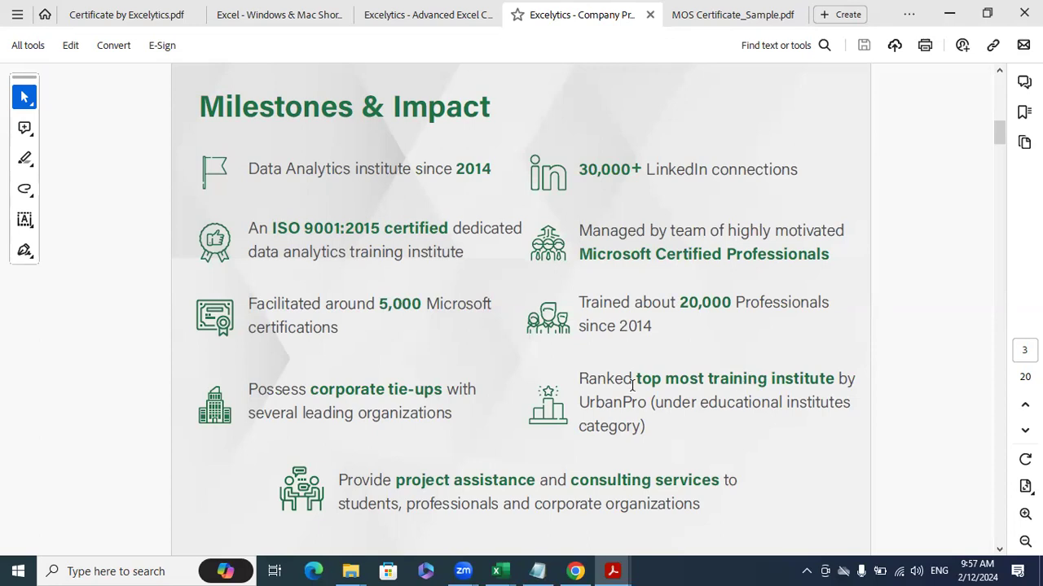
- Select the top training institute ranking text on the Milestones page, then clear the selection
{"action": "left_click_drag", "start_coordinate": [579, 378], "coordinate": [834, 379]}
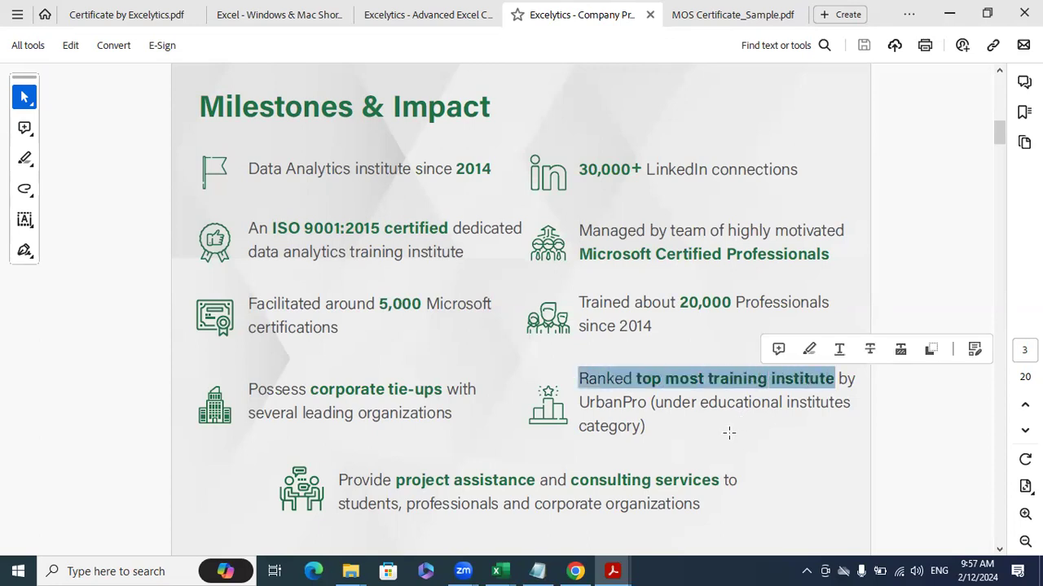
{"action": "left_click", "coordinate": [729, 438]}
{"action": "left_click", "coordinate": [707, 442]}
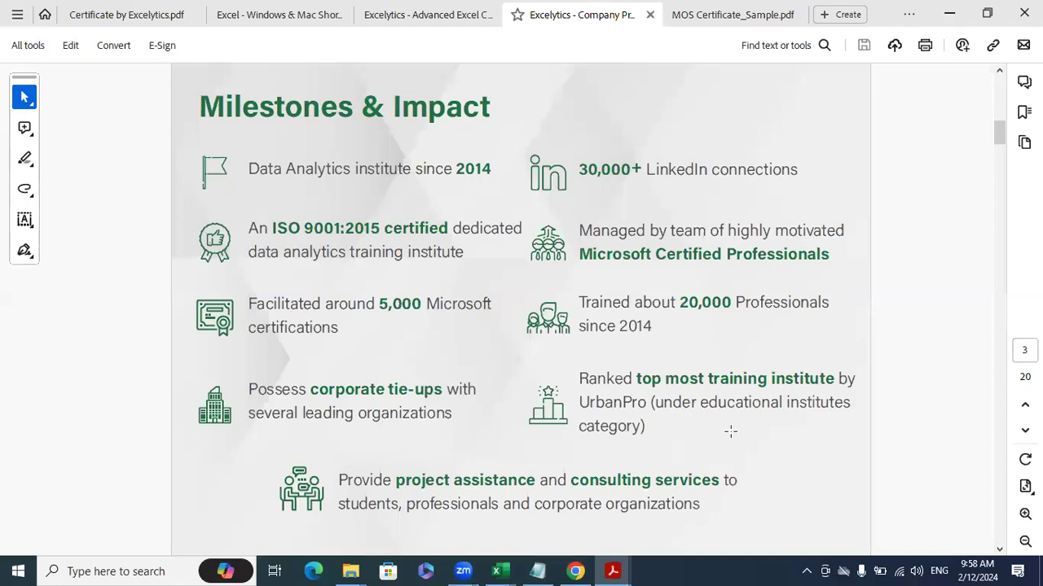
{"action": "left_click_drag", "start_coordinate": [733, 432], "coordinate": [640, 369]}
{"action": "left_click", "coordinate": [595, 286]}
- Advance three pages to page 6, Our services
{"action": "left_click", "coordinate": [999, 551]}
{"action": "left_click", "coordinate": [999, 550]}
{"action": "left_click", "coordinate": [999, 550]}
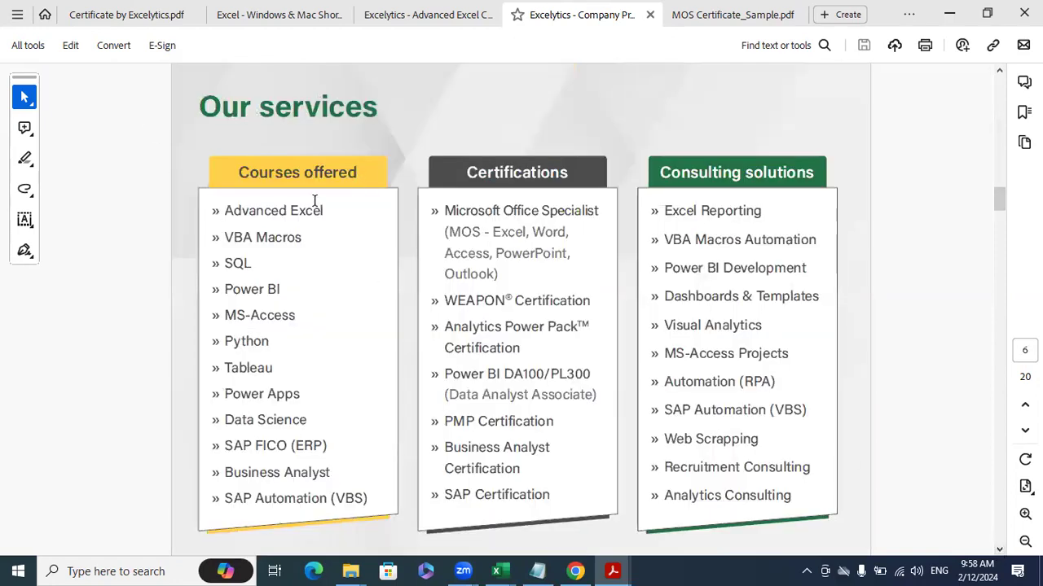
- Select the course lines from Advanced Excel to Python, dismiss the Acrobat Pro offer, then deselect
{"action": "left_click", "coordinate": [244, 236]}
{"action": "left_click_drag", "start_coordinate": [243, 236], "coordinate": [269, 342]}
{"action": "left_click", "coordinate": [386, 310]}
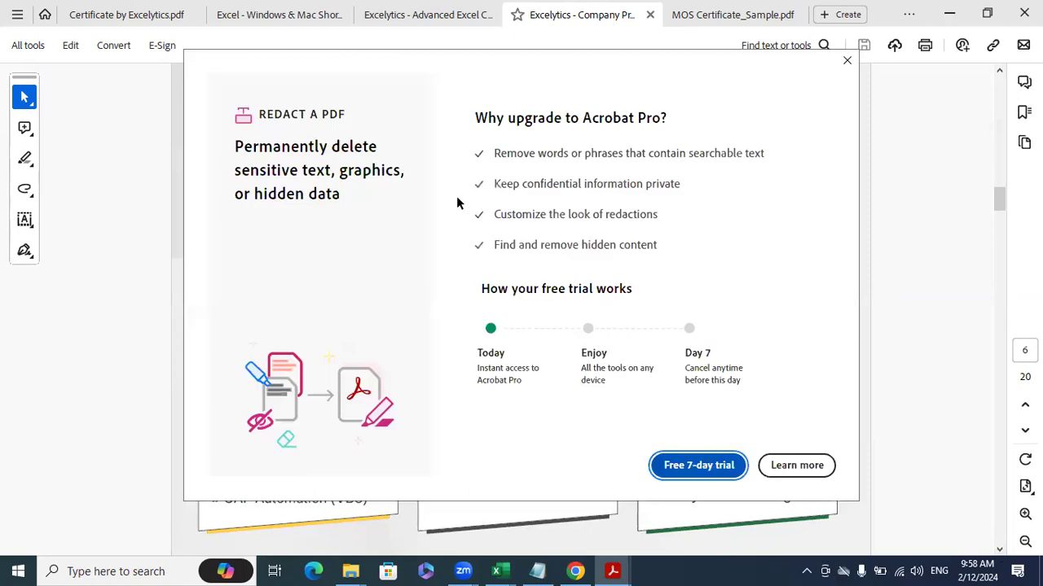
{"action": "left_click", "coordinate": [847, 60]}
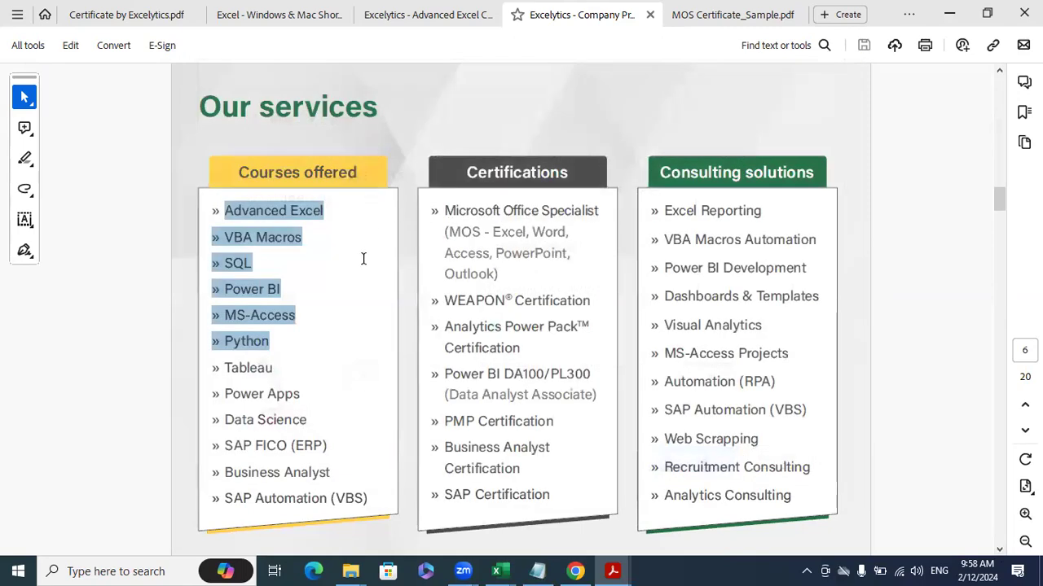
{"action": "left_click", "coordinate": [363, 258]}
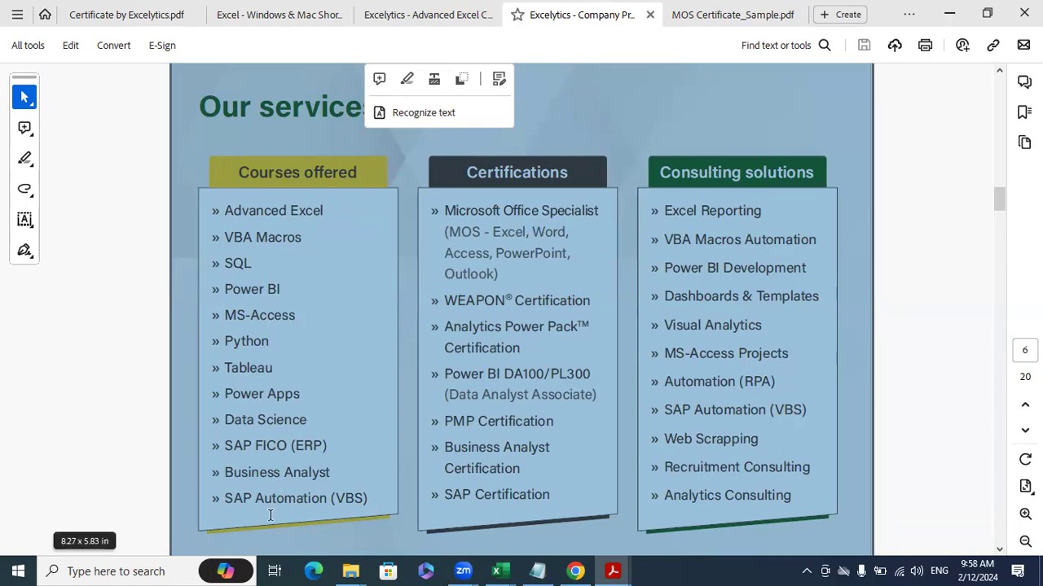
{"action": "left_click", "coordinate": [472, 212]}
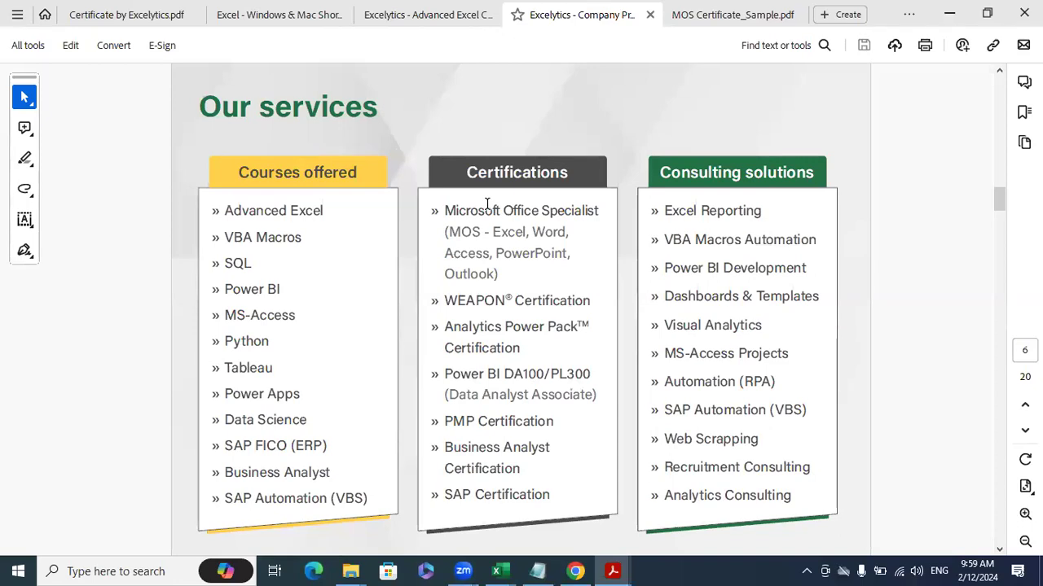
- Open the Create dropdown, then switch with Ctrl+Tab to MOS Certificate_Sample.pdf
{"action": "left_click", "coordinate": [859, 14]}
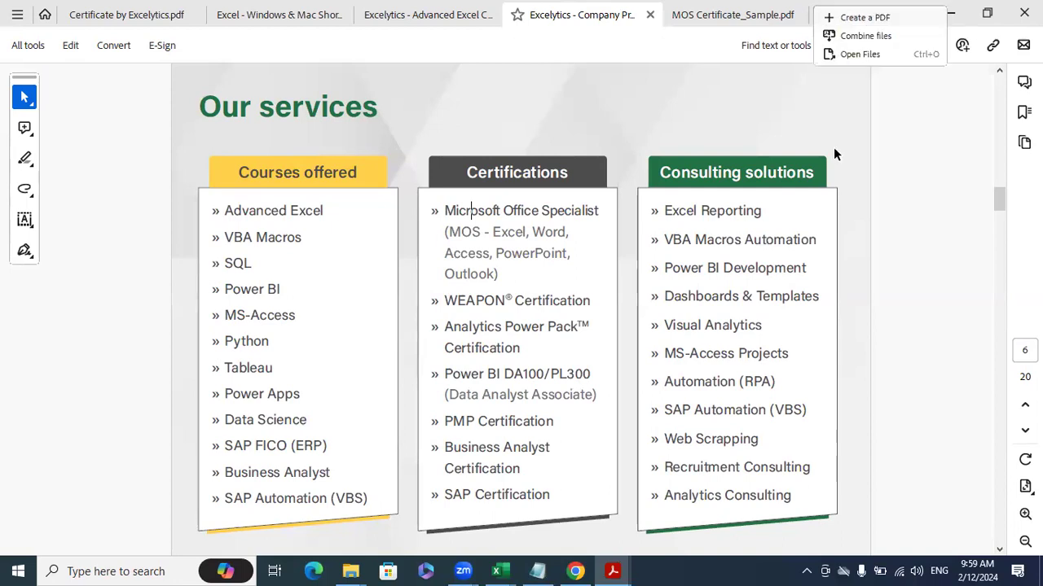
{"action": "key", "text": "ctrl+Tab"}
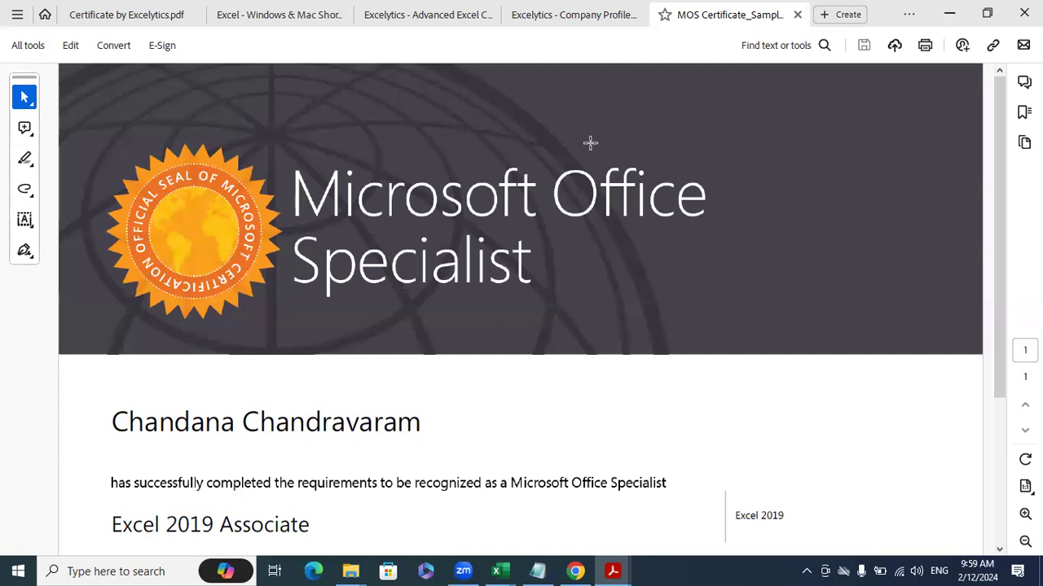
- Switch via the Company Profile to Certificate by Excelytics.pdf and close the All tools panel
{"action": "left_click", "coordinate": [554, 12]}
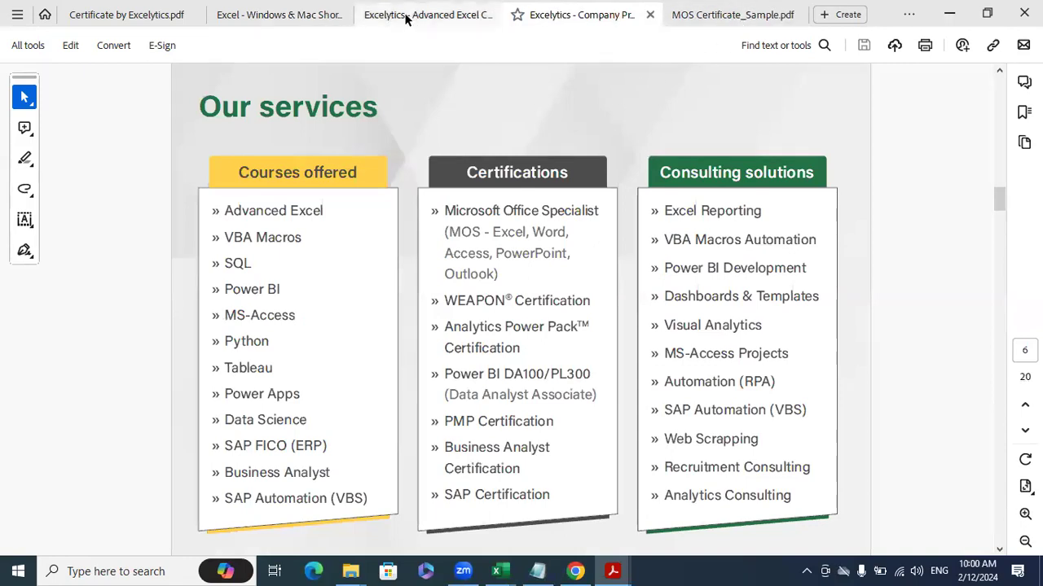
{"action": "left_click", "coordinate": [130, 14]}
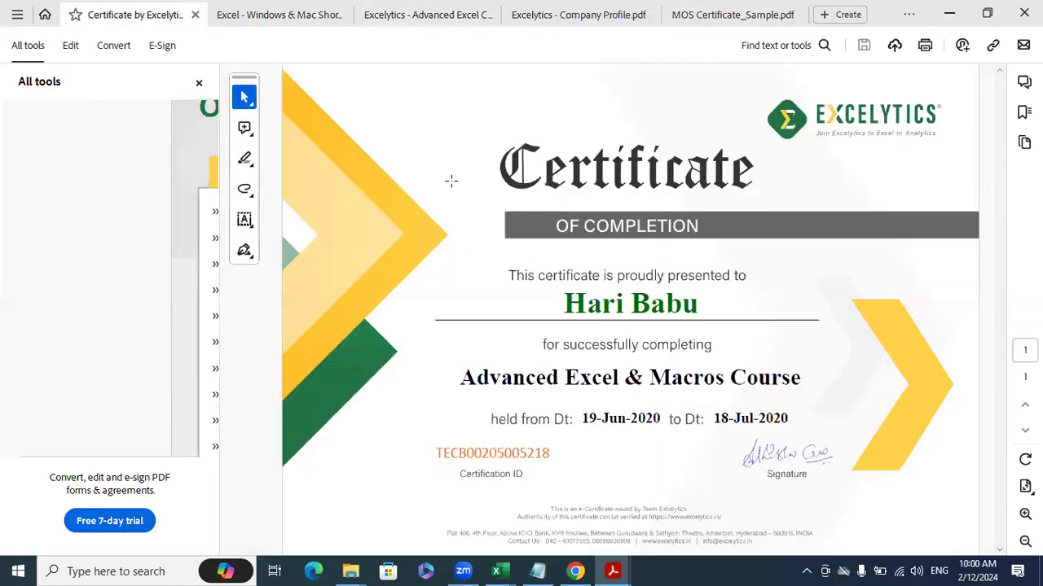
{"action": "left_click", "coordinate": [199, 83]}
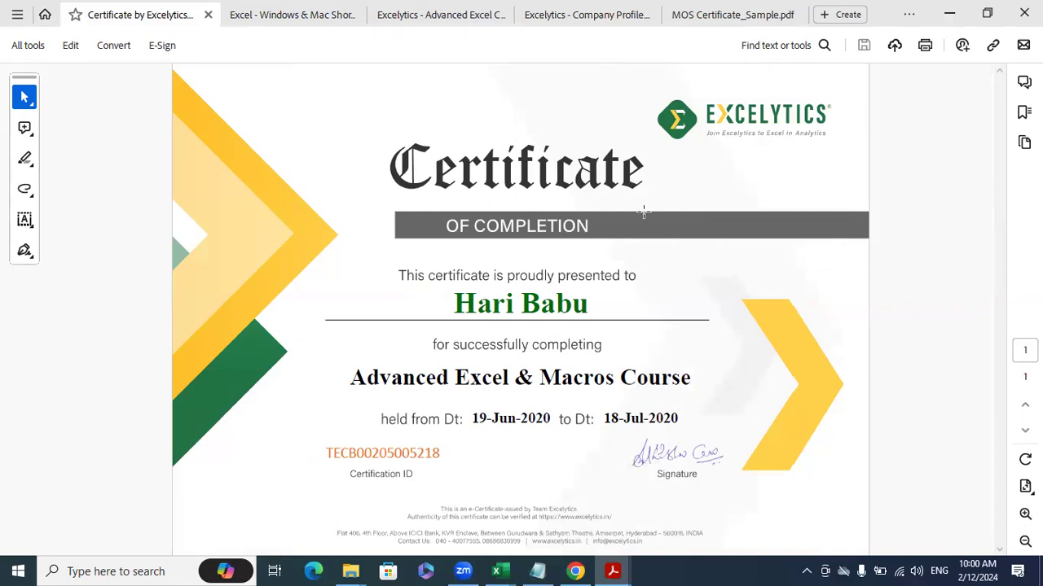
- View MOS Certificate_Sample.pdf, then go back to the Excelytics - Company Profile tab
{"action": "left_click", "coordinate": [737, 14]}
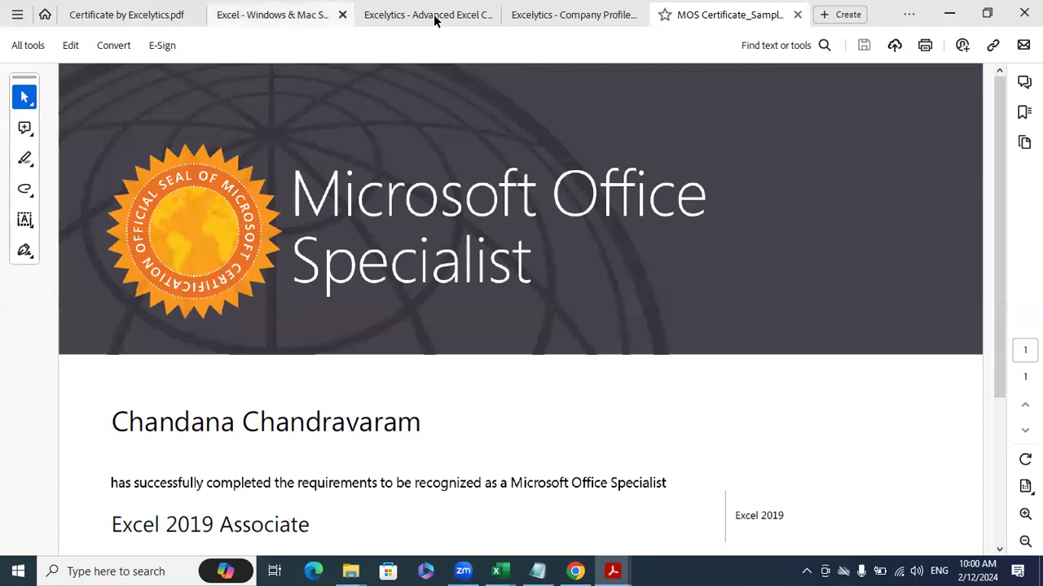
{"action": "left_click", "coordinate": [580, 16]}
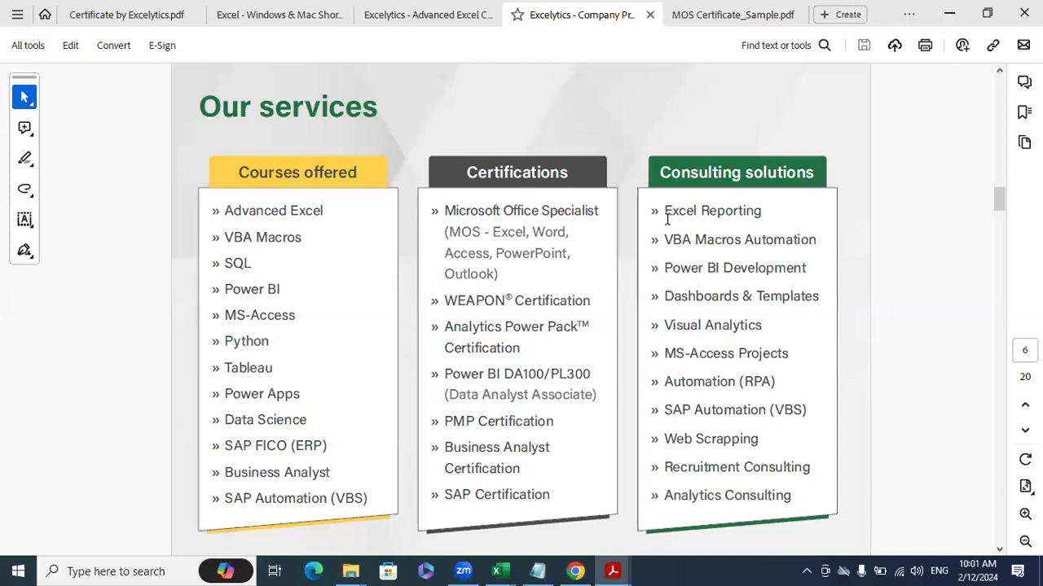
- Click the next-page arrow to move toward page 7, Training highlights
{"action": "left_click", "coordinate": [999, 550]}
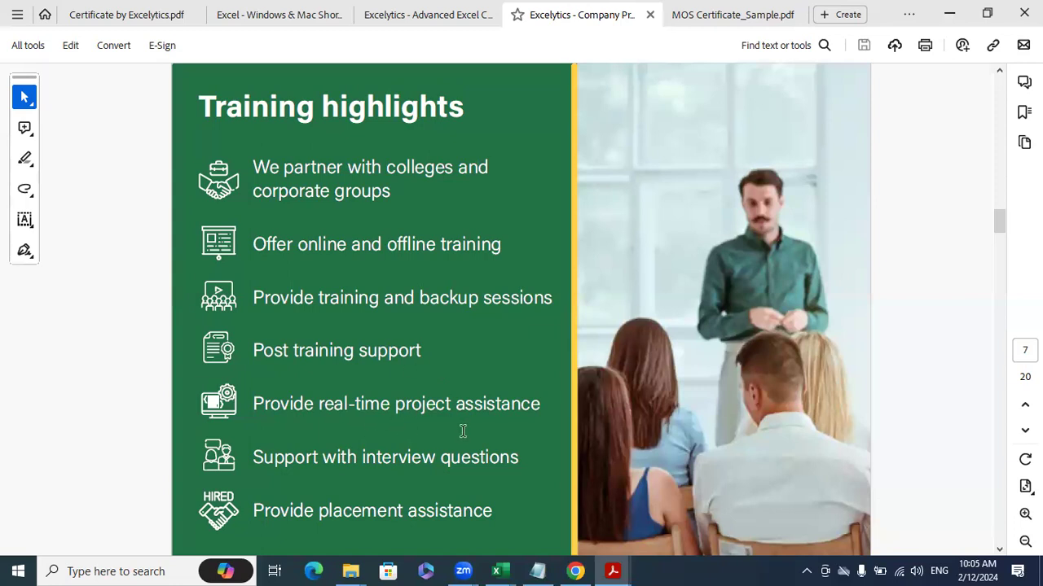
- Bring the Profit Analysis_Output workbook forward from the Excel taskbar preview
{"action": "mouse_move", "coordinate": [512, 569]}
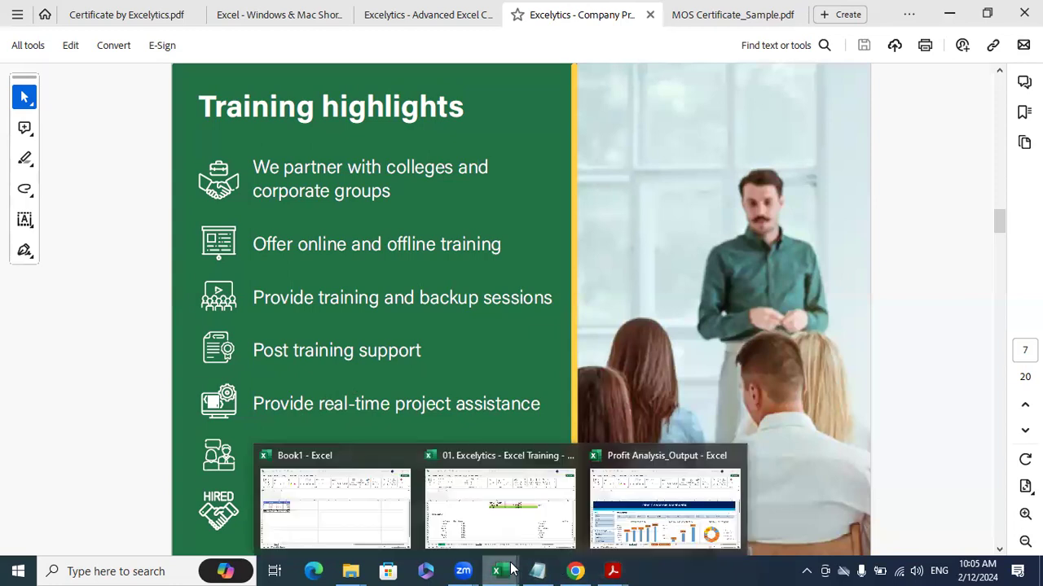
{"action": "left_click", "coordinate": [627, 512]}
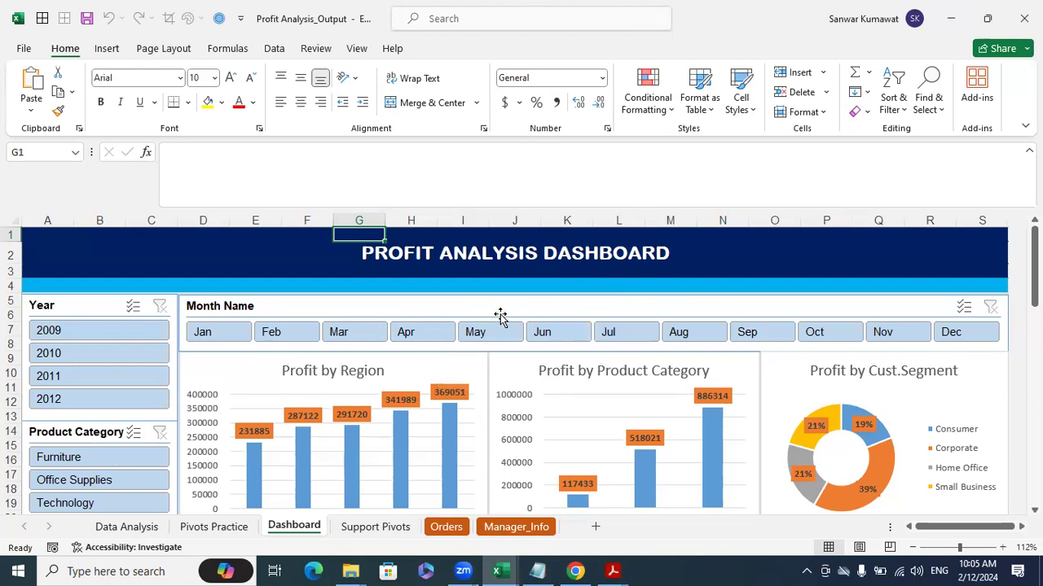
- On the Orders sheet, turn off the table AutoFilter with Ctrl+Shift+L so all rows show
{"action": "left_click", "coordinate": [446, 526]}
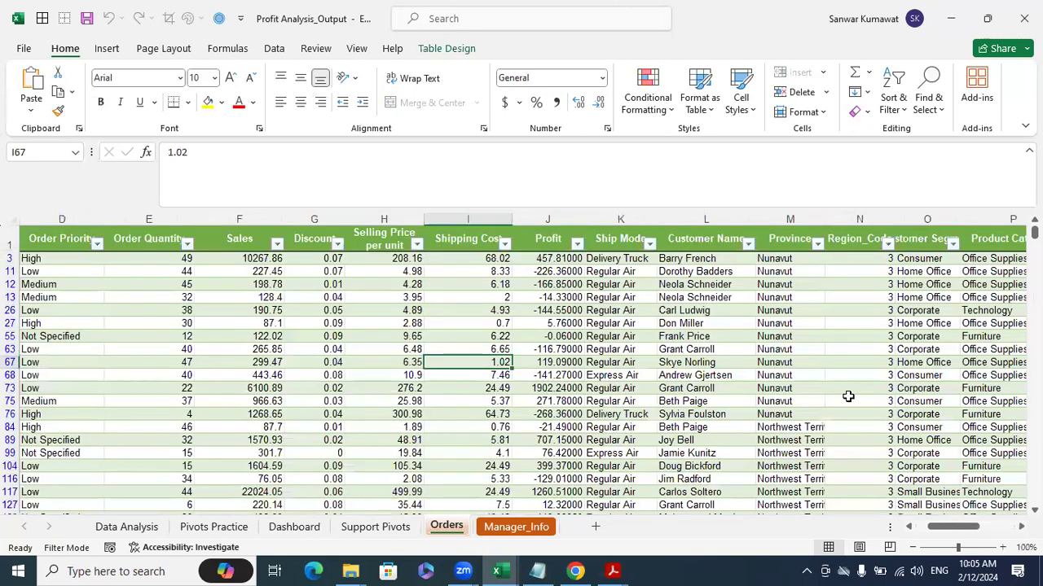
{"action": "key", "text": "Left"}
{"action": "key", "text": "Left"}
{"action": "key", "text": "Left"}
{"action": "key", "text": "Left"}
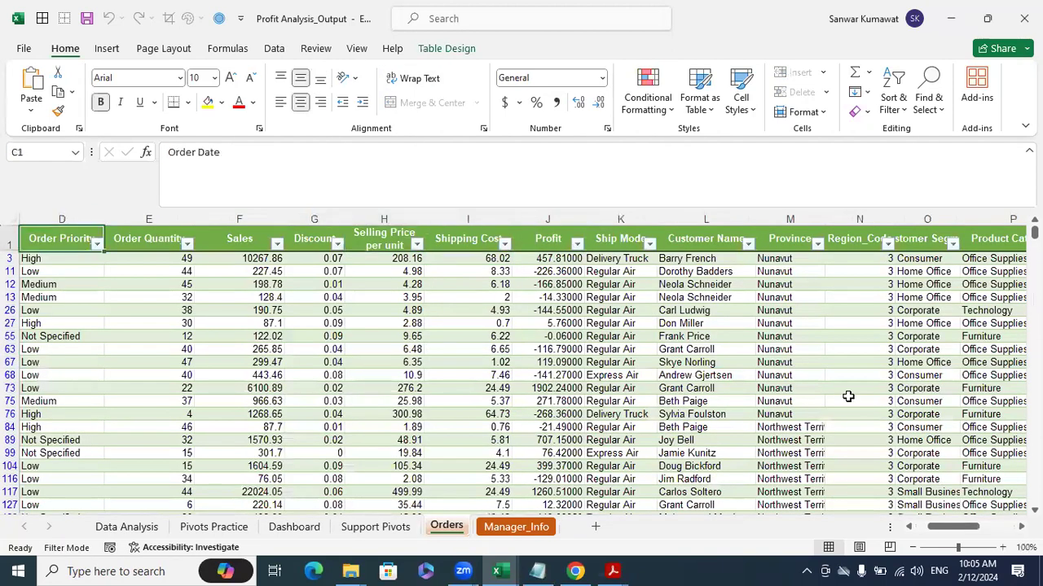
{"action": "key", "text": "Left"}
{"action": "key", "text": "Left"}
{"action": "key", "text": "ctrl+shift+l"}
{"action": "key", "text": "Right"}
{"action": "key", "text": "Right"}
{"action": "key", "text": "Right"}
{"action": "key", "text": "Right"}
{"action": "key", "text": "Right"}
{"action": "key", "text": "Left"}
{"action": "key", "text": "Left"}
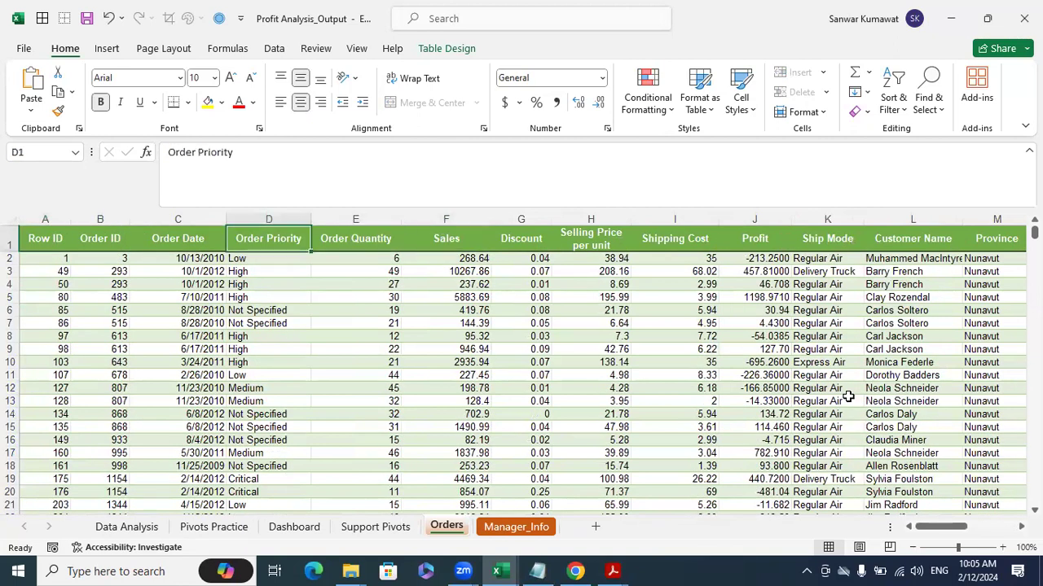
{"action": "key", "text": "Left"}
{"action": "key", "text": "Left"}
{"action": "key", "text": "Left"}
{"action": "key", "text": "Right"}
{"action": "key", "text": "Right"}
{"action": "key", "text": "Right"}
{"action": "key", "text": "Right"}
{"action": "key", "text": "Right"}
{"action": "key", "text": "Right"}
{"action": "key", "text": "Down"}
{"action": "key", "text": "Up"}
{"action": "key", "text": "Left"}
{"action": "key", "text": "Left"}
{"action": "key", "text": "Left"}
{"action": "key", "text": "Right"}
{"action": "key", "text": "Right"}
{"action": "key", "text": "Right"}
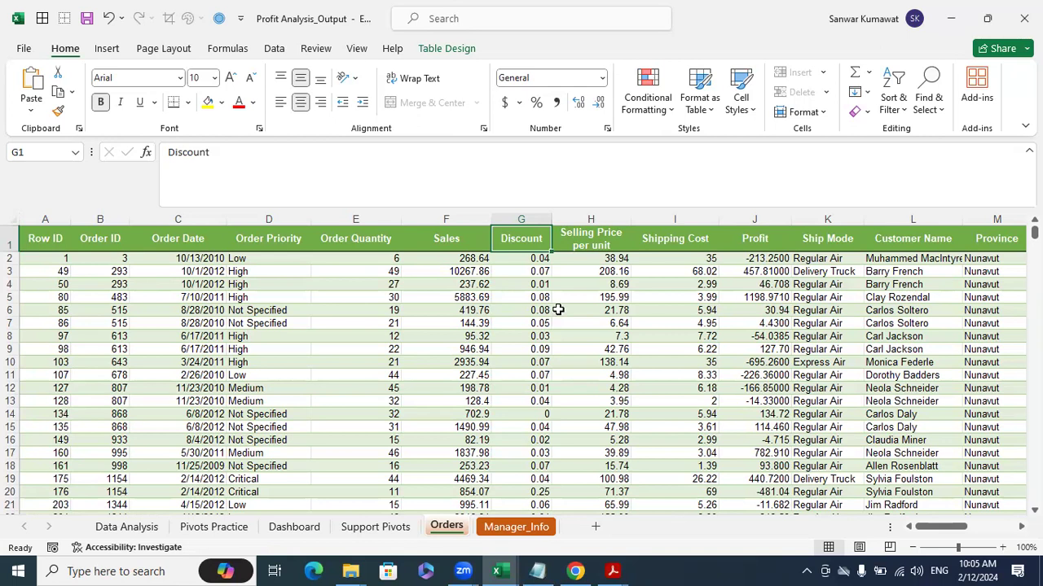
- Check the Dashboard sheet, revisit Orders, then settle back on the Profit Analysis Dashboard
{"action": "left_click", "coordinate": [303, 531]}
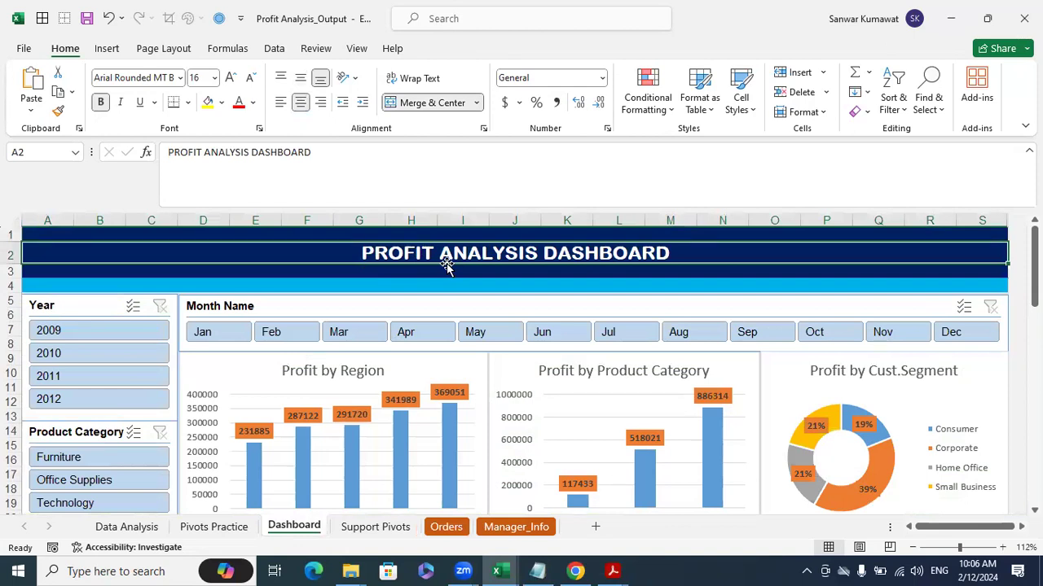
{"action": "left_click", "coordinate": [460, 527]}
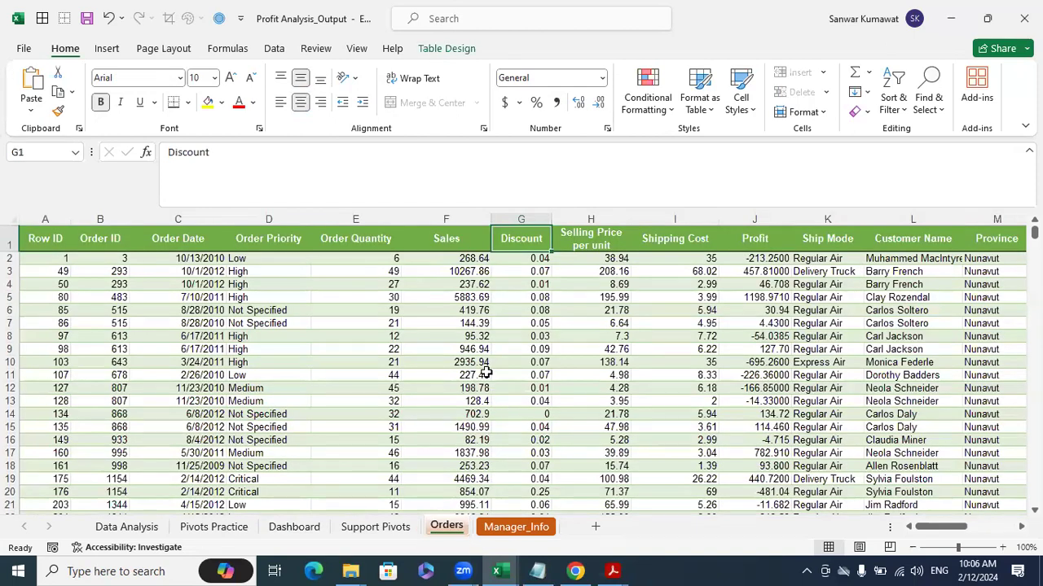
{"action": "left_click", "coordinate": [442, 237]}
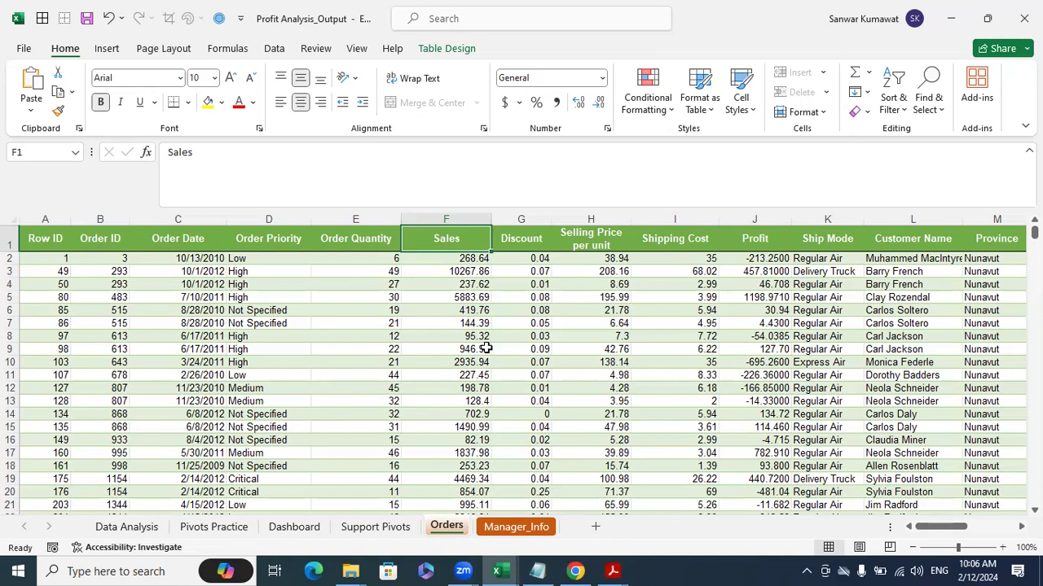
{"action": "left_click", "coordinate": [294, 527]}
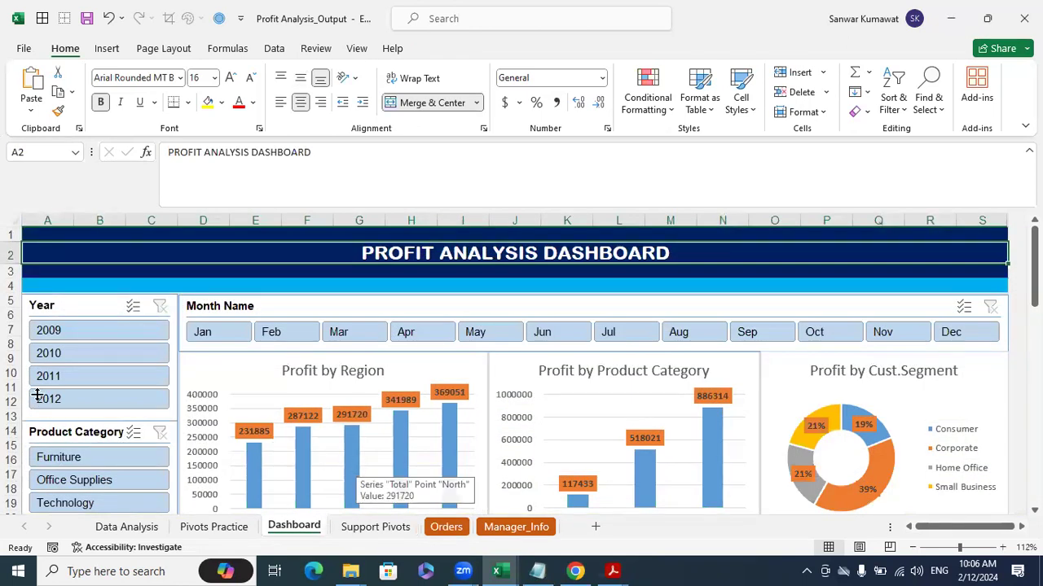
{"action": "left_click", "coordinate": [39, 334]}
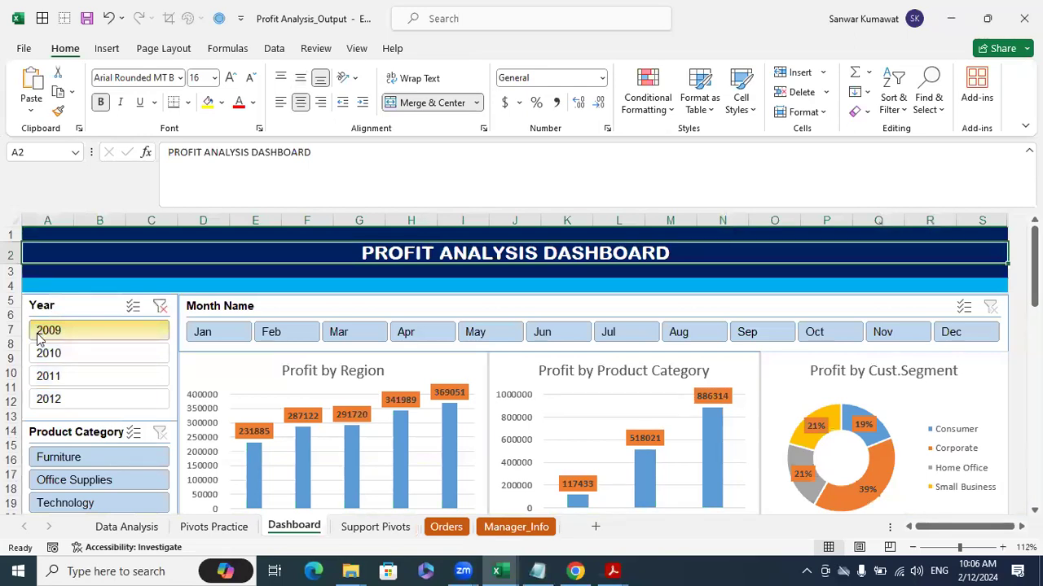
{"action": "left_click", "coordinate": [86, 349]}
{"action": "left_click", "coordinate": [86, 330]}
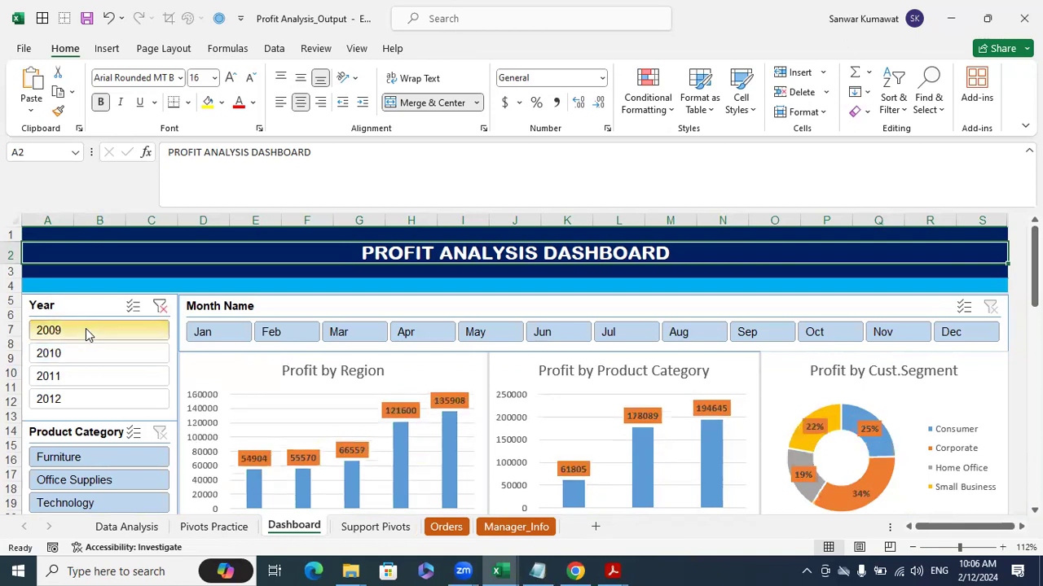
{"action": "scroll", "coordinate": [653, 427], "scroll_direction": "down", "scroll_amount": 1}
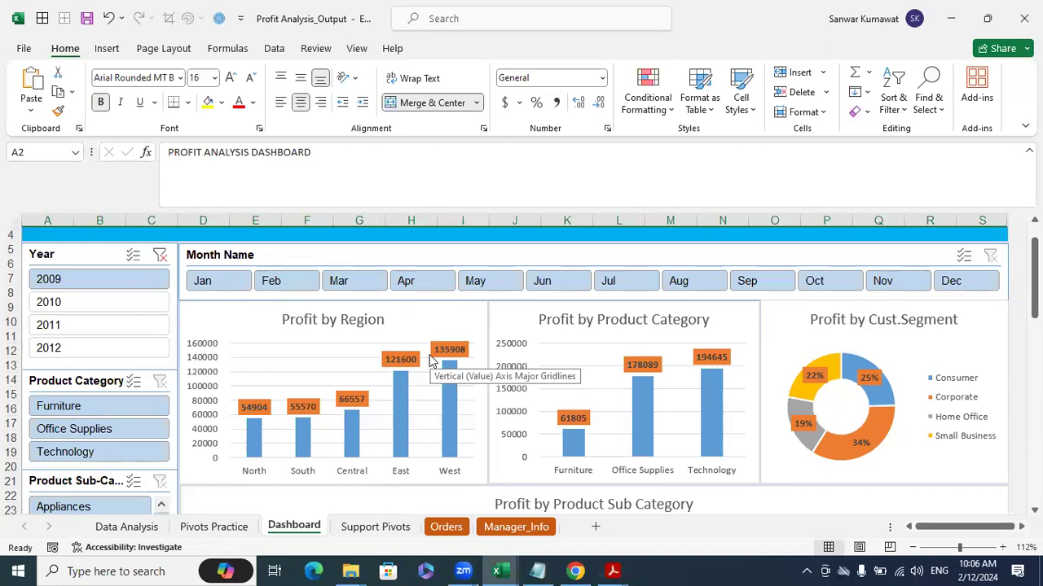
{"action": "left_click", "coordinate": [104, 311]}
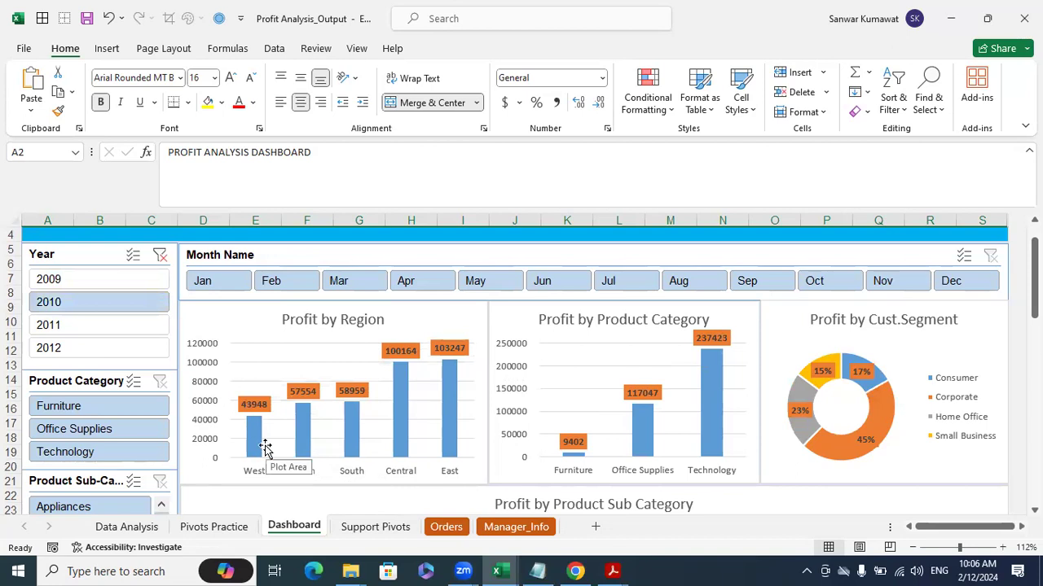
{"action": "mouse_move", "coordinate": [440, 389]}
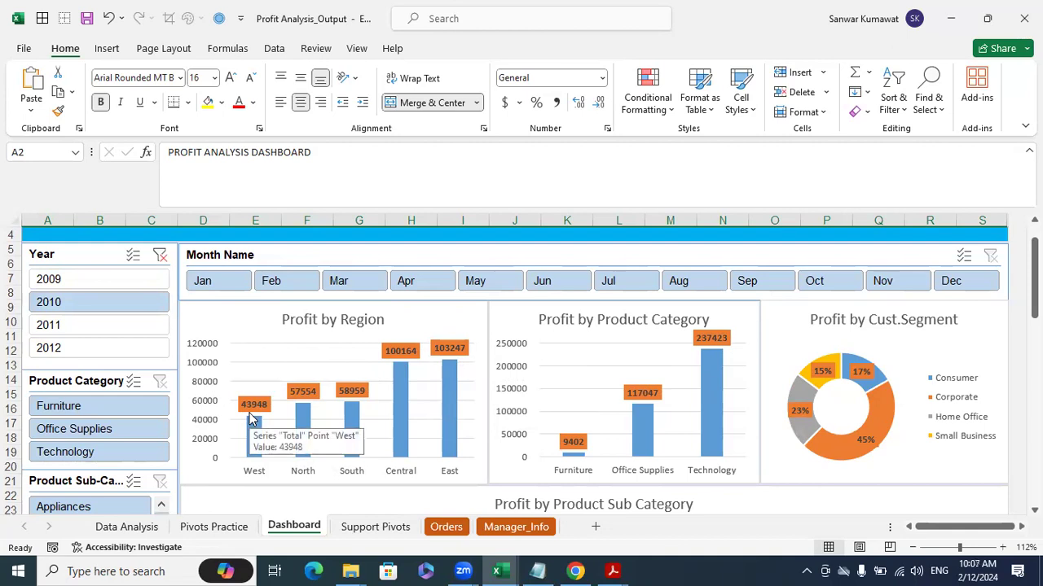
{"action": "left_click", "coordinate": [74, 279]}
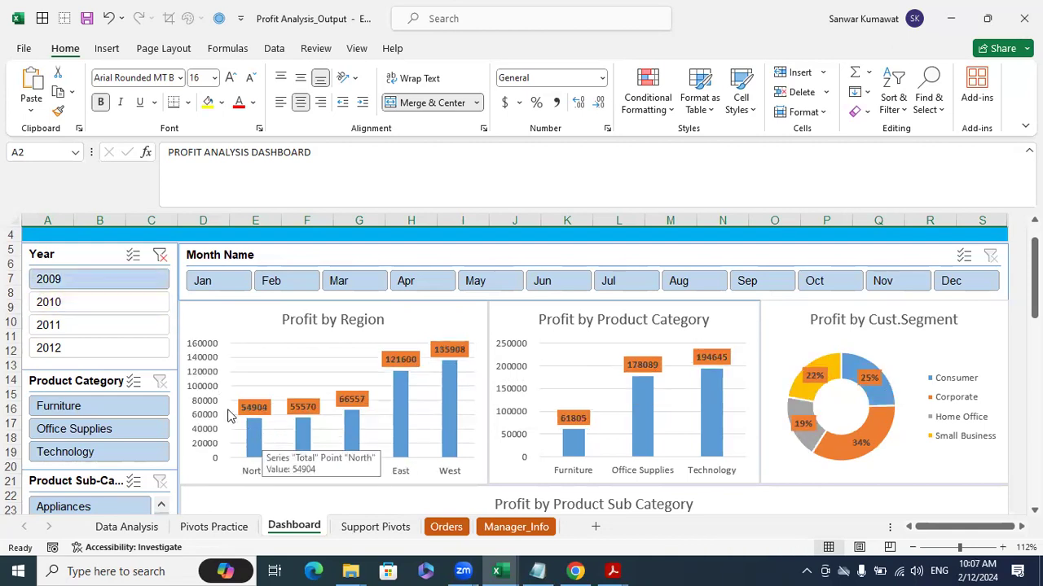
{"action": "left_click", "coordinate": [82, 325]}
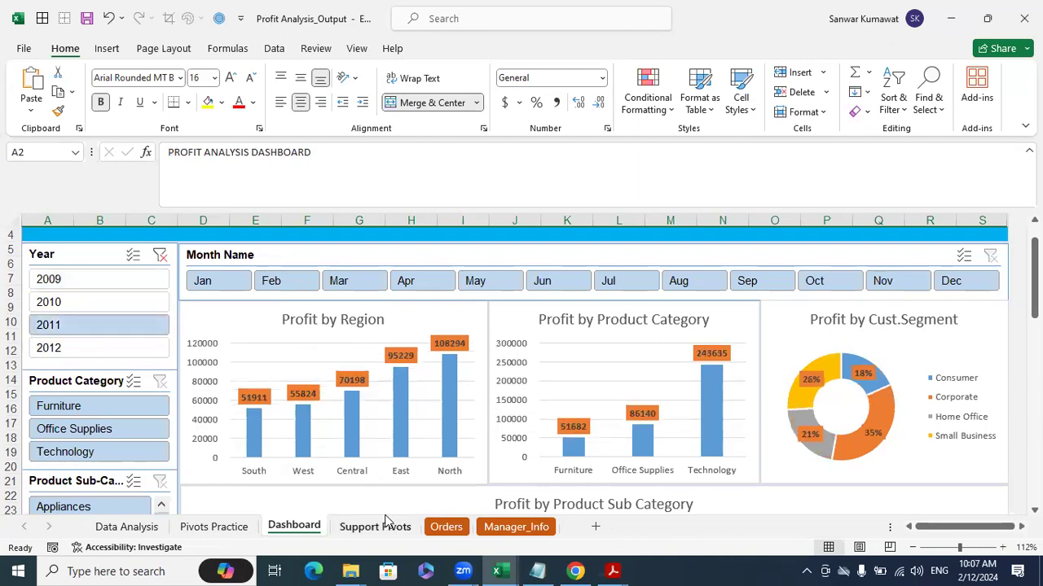
{"action": "mouse_move", "coordinate": [258, 423]}
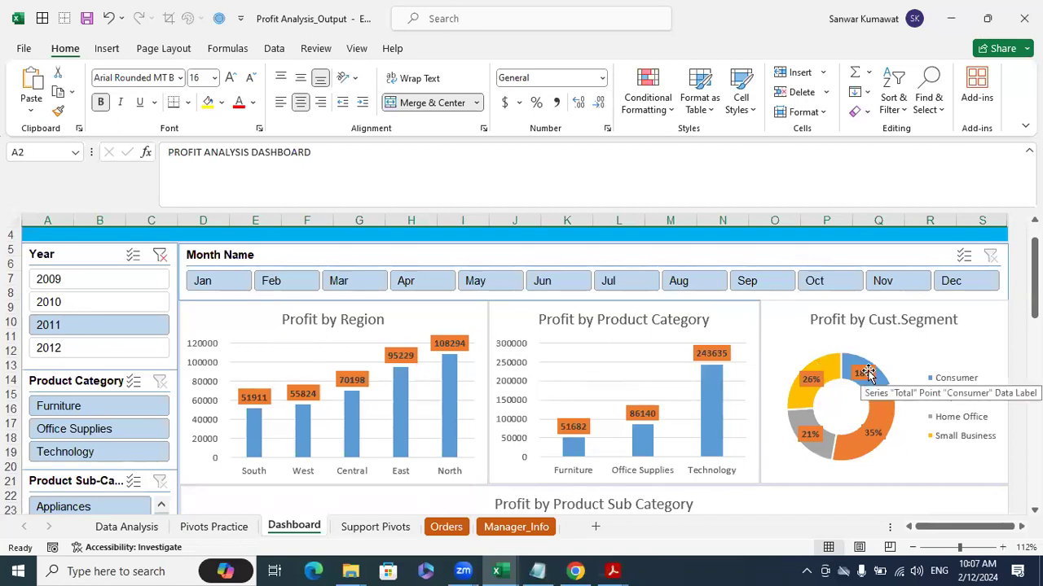
{"action": "scroll", "coordinate": [868, 373], "scroll_direction": "down", "scroll_amount": 1}
{"action": "scroll", "coordinate": [867, 373], "scroll_direction": "down", "scroll_amount": 1}
{"action": "scroll", "coordinate": [867, 373], "scroll_direction": "down", "scroll_amount": 1}
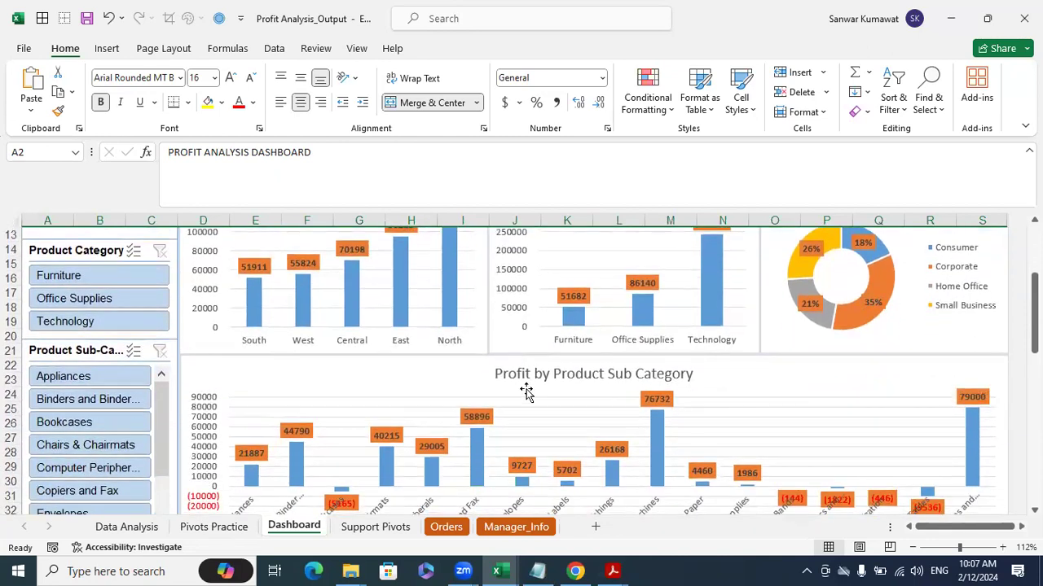
{"action": "scroll", "coordinate": [618, 399], "scroll_direction": "down", "scroll_amount": 1}
{"action": "scroll", "coordinate": [216, 361], "scroll_direction": "up", "scroll_amount": 5}
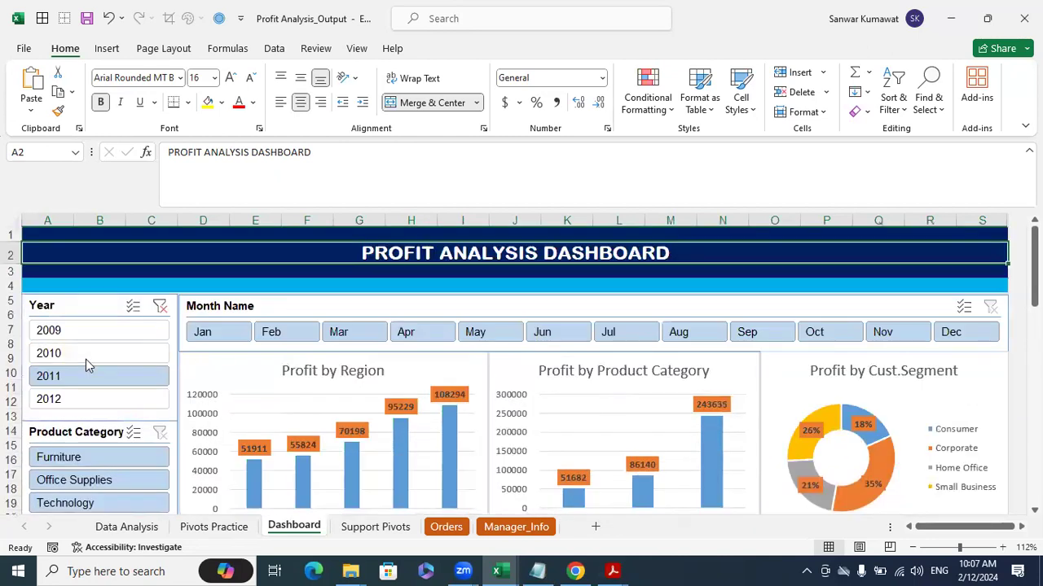
{"action": "scroll", "coordinate": [445, 427], "scroll_direction": "down", "scroll_amount": 5}
{"action": "scroll", "coordinate": [445, 421], "scroll_direction": "down", "scroll_amount": 4}
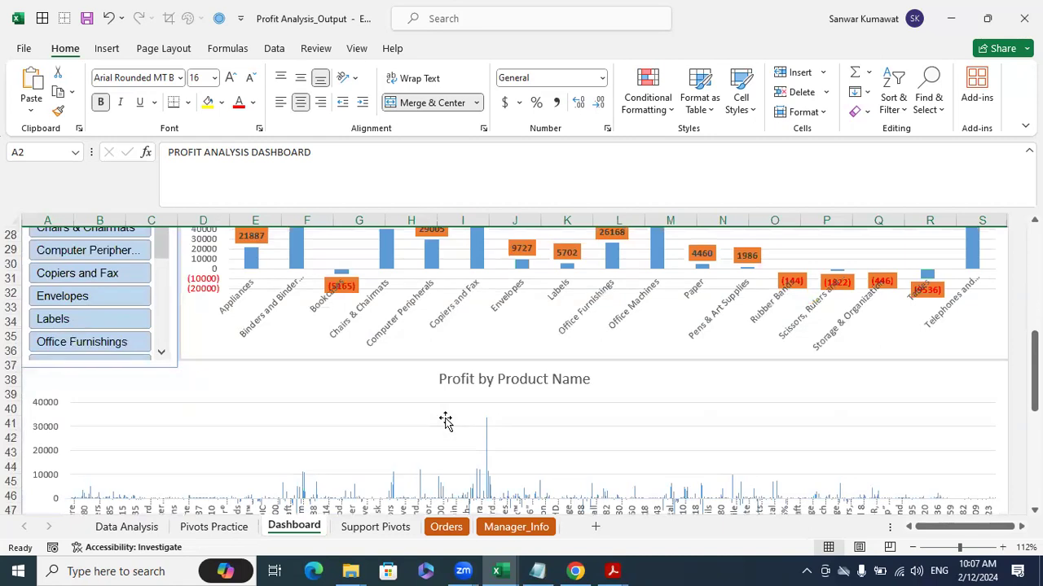
{"action": "scroll", "coordinate": [445, 421], "scroll_direction": "down", "scroll_amount": 3}
{"action": "scroll", "coordinate": [444, 421], "scroll_direction": "down", "scroll_amount": 2}
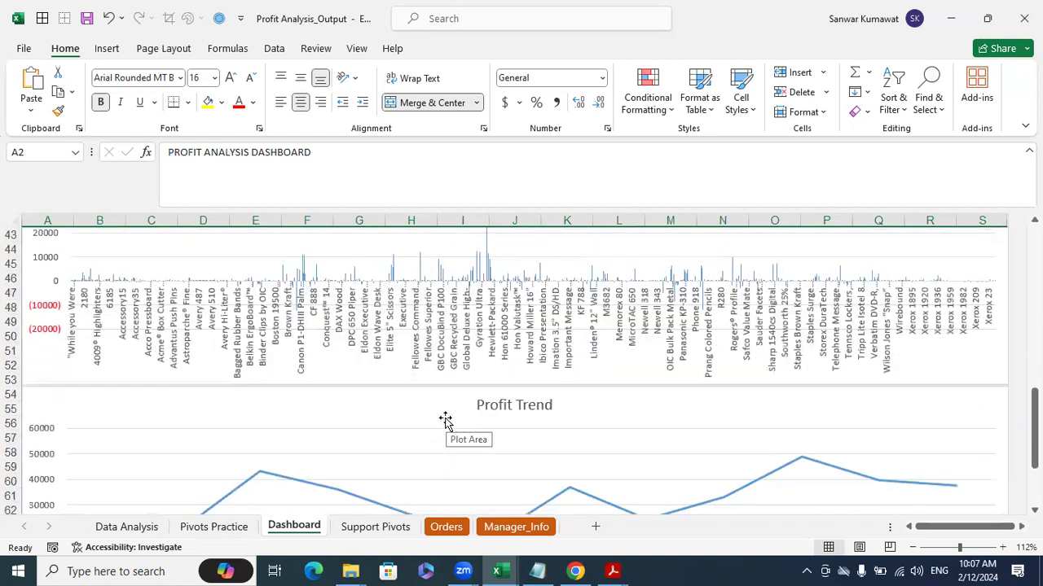
{"action": "scroll", "coordinate": [445, 421], "scroll_direction": "down", "scroll_amount": 2}
{"action": "scroll", "coordinate": [519, 435], "scroll_direction": "down", "scroll_amount": 1}
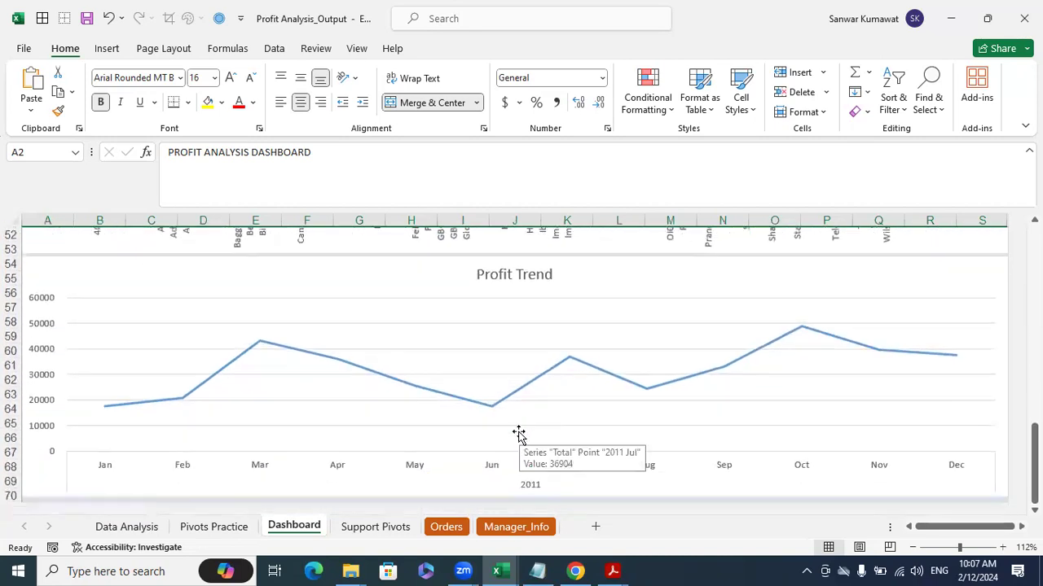
{"action": "scroll", "coordinate": [519, 435], "scroll_direction": "down", "scroll_amount": 1}
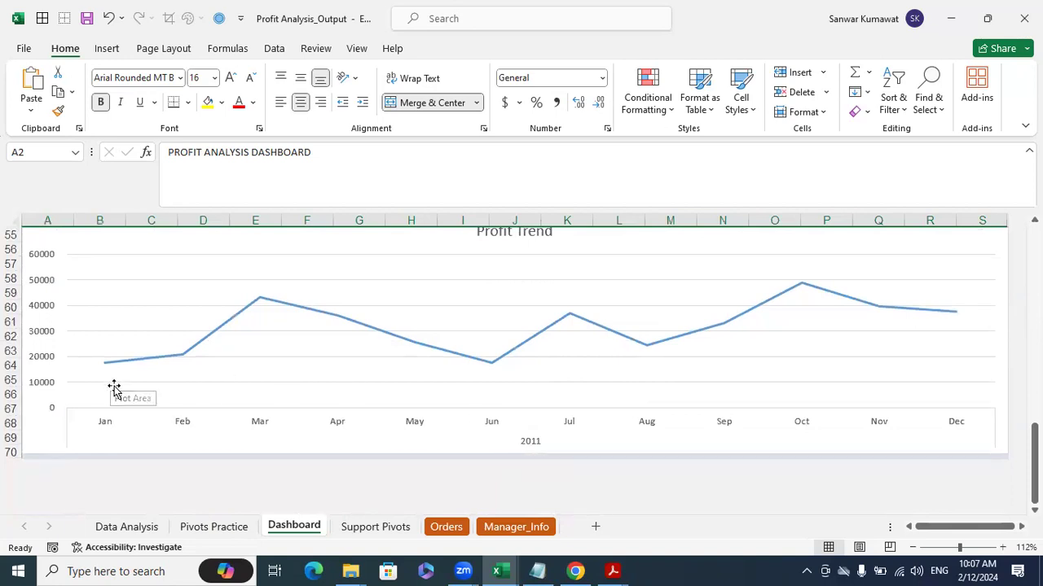
{"action": "scroll", "coordinate": [345, 404], "scroll_direction": "up", "scroll_amount": 10}
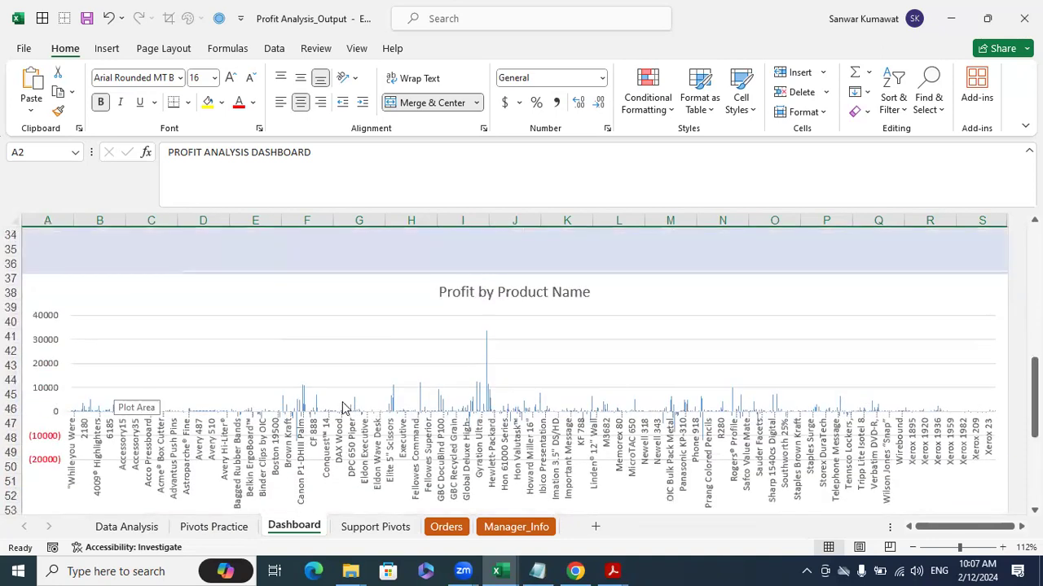
{"action": "scroll", "coordinate": [345, 405], "scroll_direction": "up", "scroll_amount": 8}
- Filter the dashboard to 2012 and scroll through the profit charts
{"action": "left_click", "coordinate": [53, 397]}
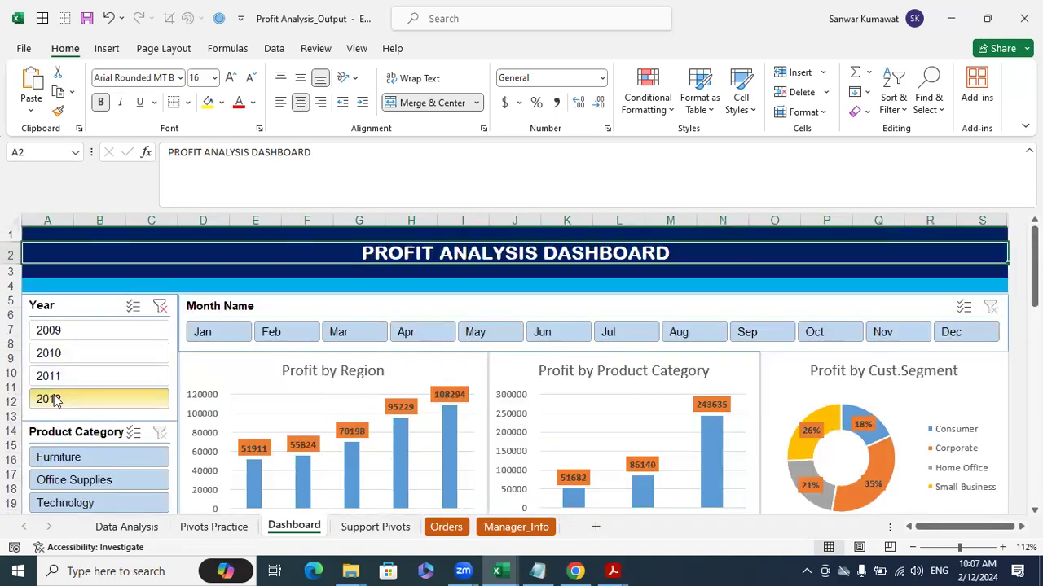
{"action": "scroll", "coordinate": [408, 423], "scroll_direction": "down", "scroll_amount": 1}
{"action": "scroll", "coordinate": [407, 422], "scroll_direction": "down", "scroll_amount": 16}
{"action": "scroll", "coordinate": [408, 422], "scroll_direction": "down", "scroll_amount": 5}
{"action": "scroll", "coordinate": [431, 422], "scroll_direction": "up", "scroll_amount": 4}
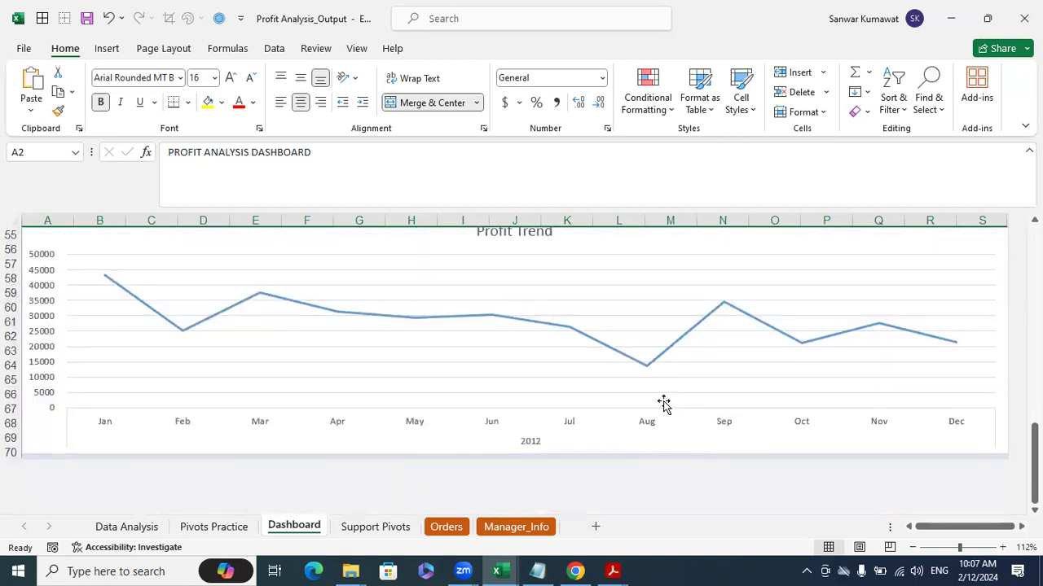
{"action": "scroll", "coordinate": [634, 413], "scroll_direction": "up", "scroll_amount": 1}
{"action": "scroll", "coordinate": [634, 411], "scroll_direction": "up", "scroll_amount": 6}
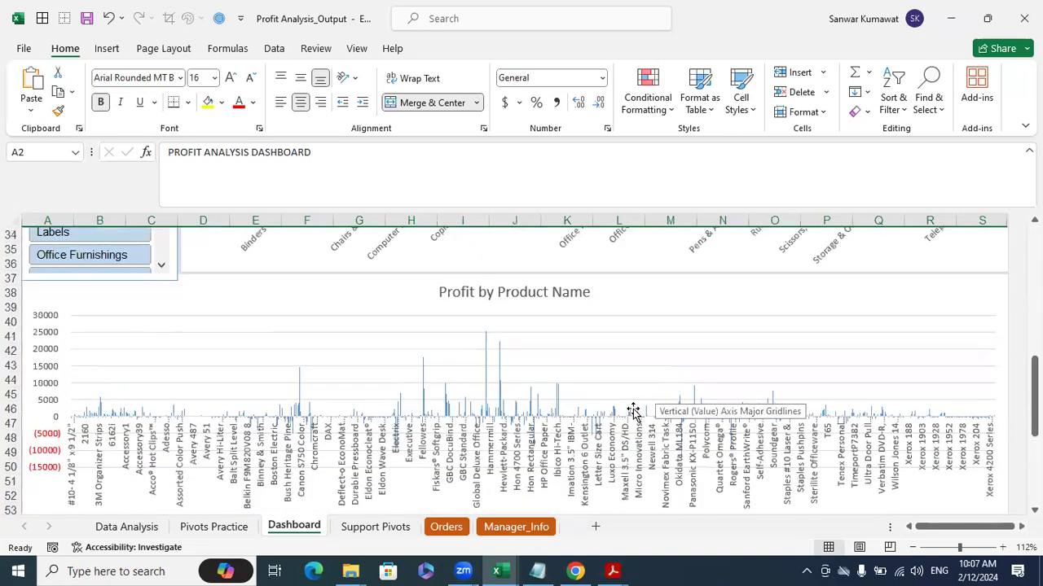
{"action": "scroll", "coordinate": [460, 392], "scroll_direction": "up", "scroll_amount": 11}
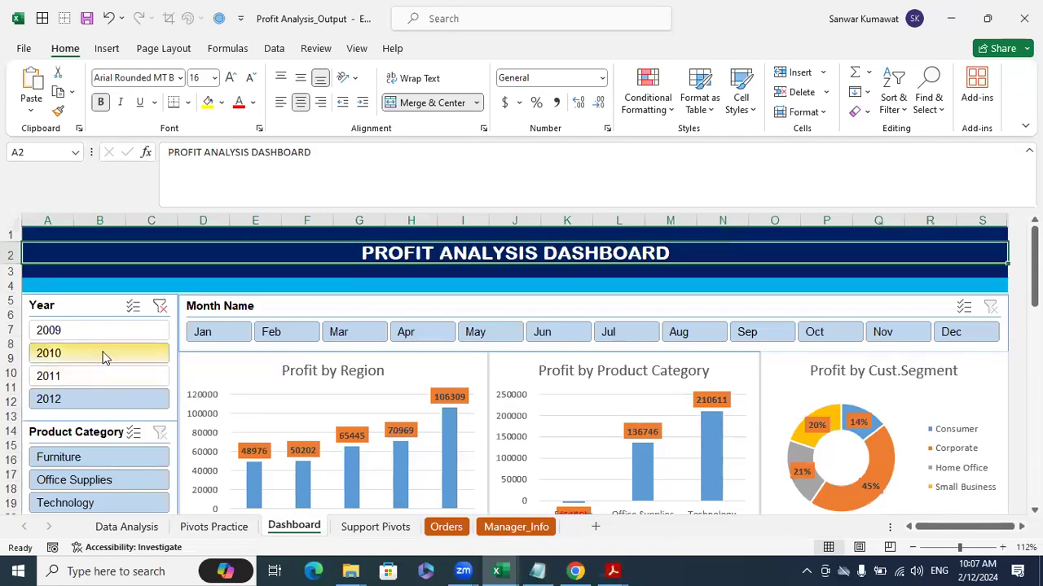
- Step the Year slicer through 2009, 2010, 2011 and 2012, then clear the year filter
{"action": "left_click", "coordinate": [89, 331]}
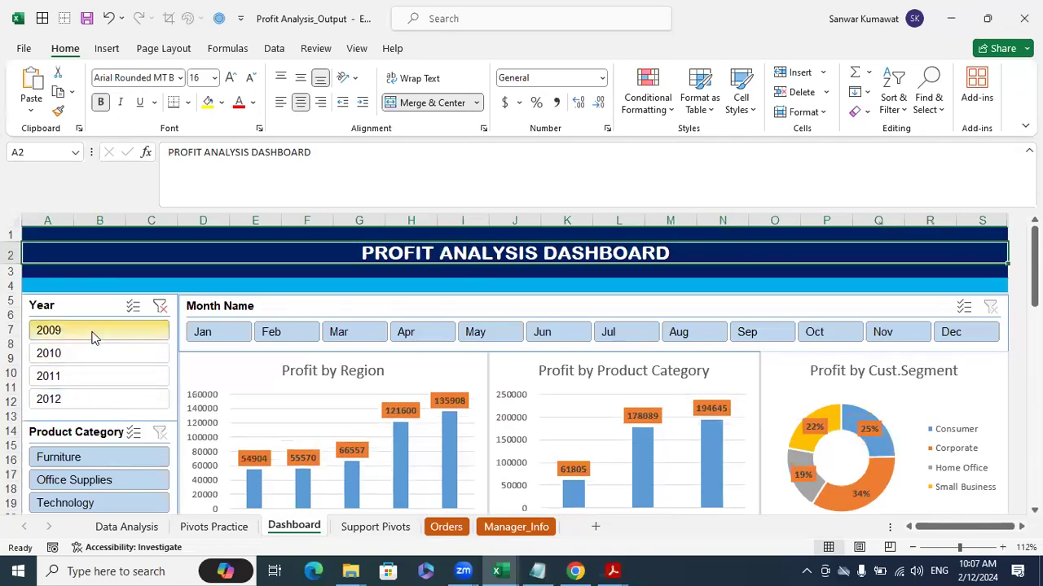
{"action": "scroll", "coordinate": [526, 439], "scroll_direction": "down", "scroll_amount": 1}
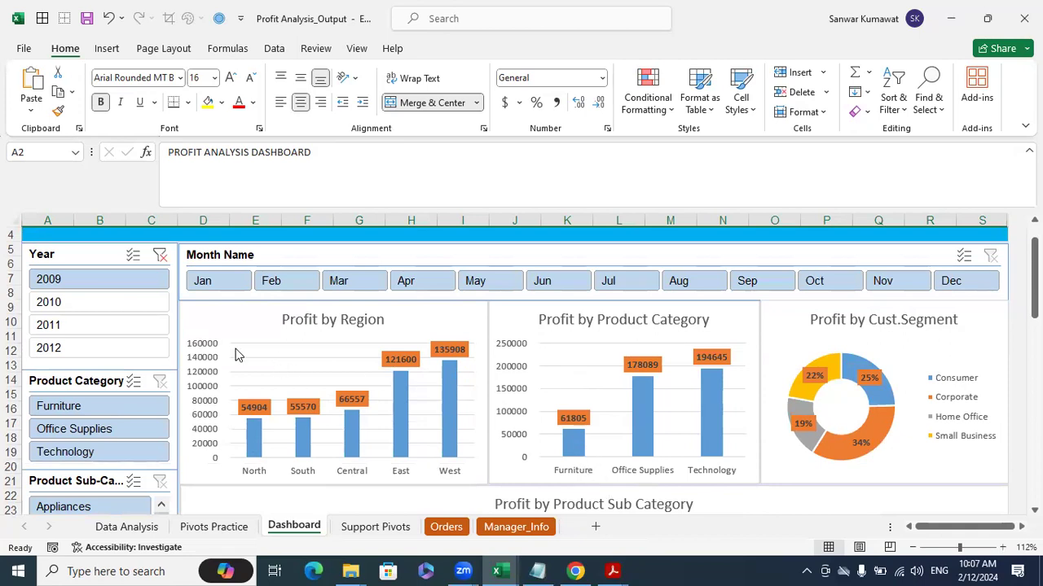
{"action": "left_click", "coordinate": [62, 301]}
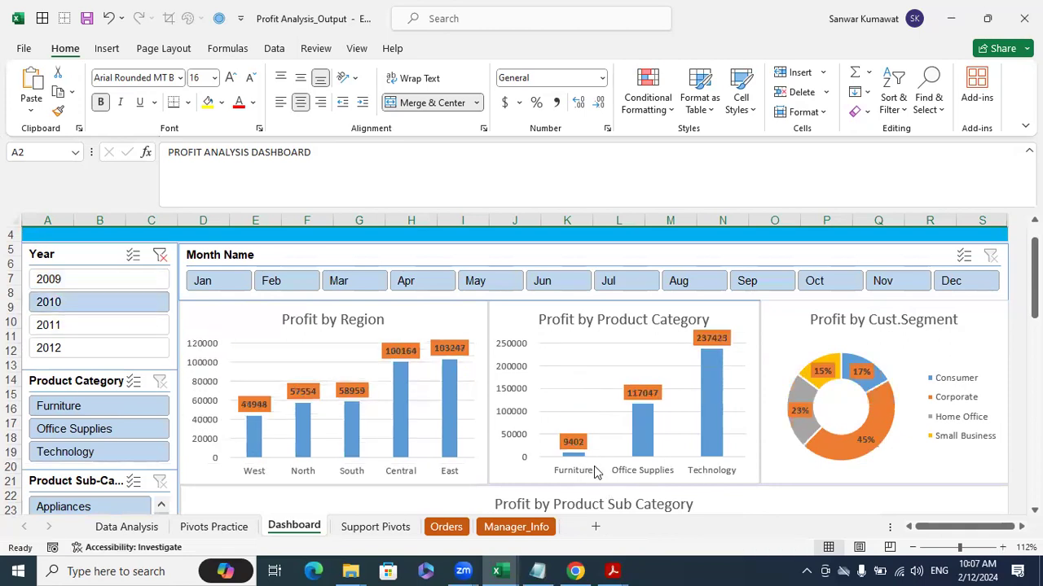
{"action": "left_click", "coordinate": [51, 329]}
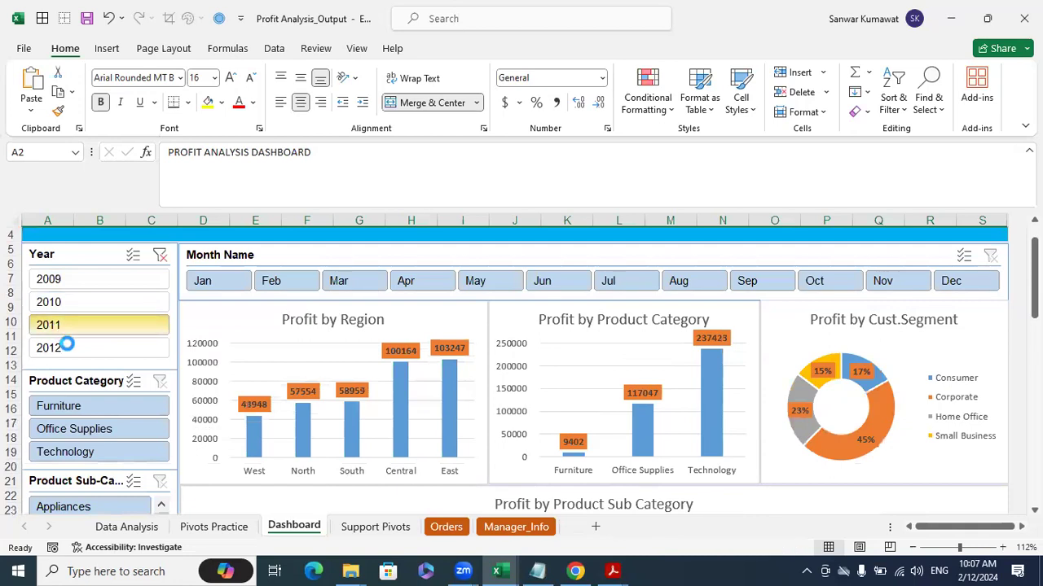
{"action": "left_click", "coordinate": [71, 348]}
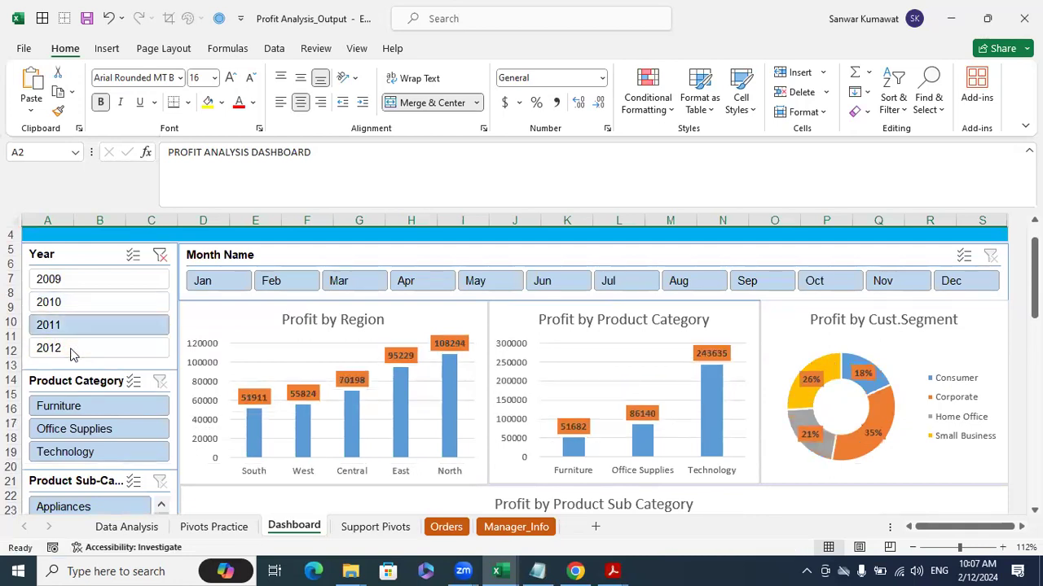
{"action": "left_click", "coordinate": [70, 349]}
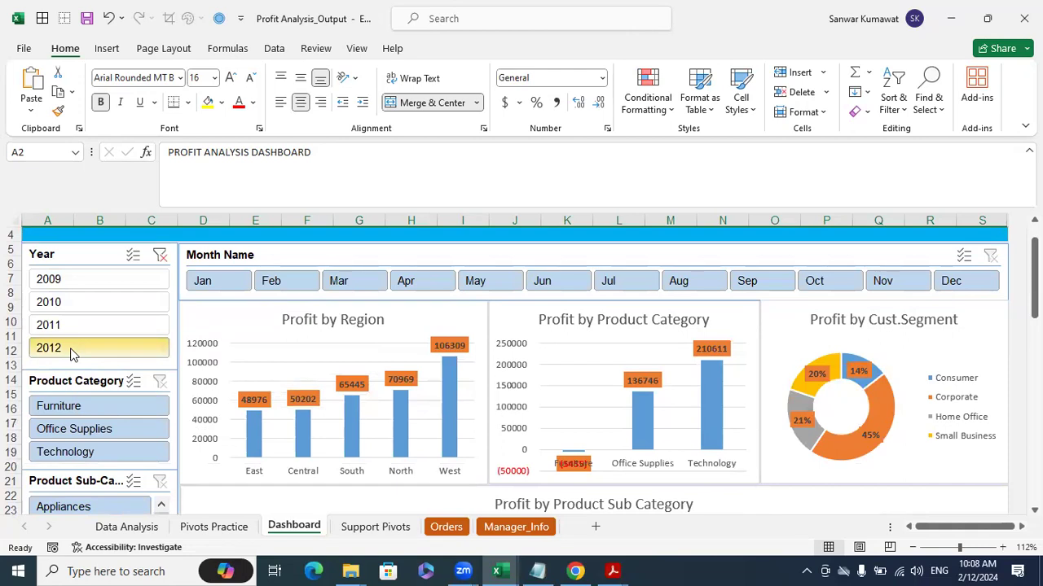
{"action": "left_click", "coordinate": [73, 300]}
{"action": "left_click", "coordinate": [73, 286]}
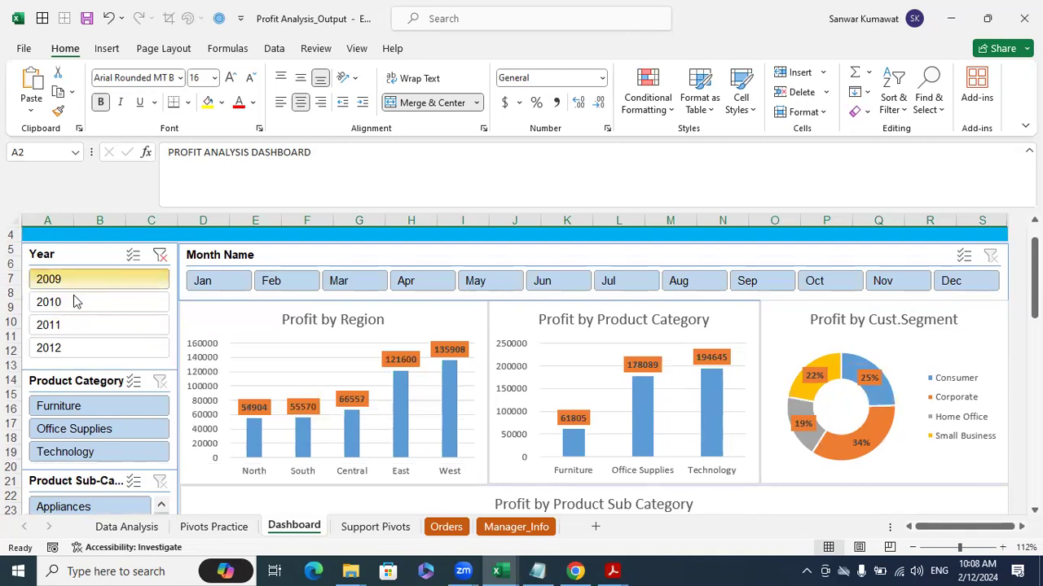
{"action": "left_click", "coordinate": [159, 255]}
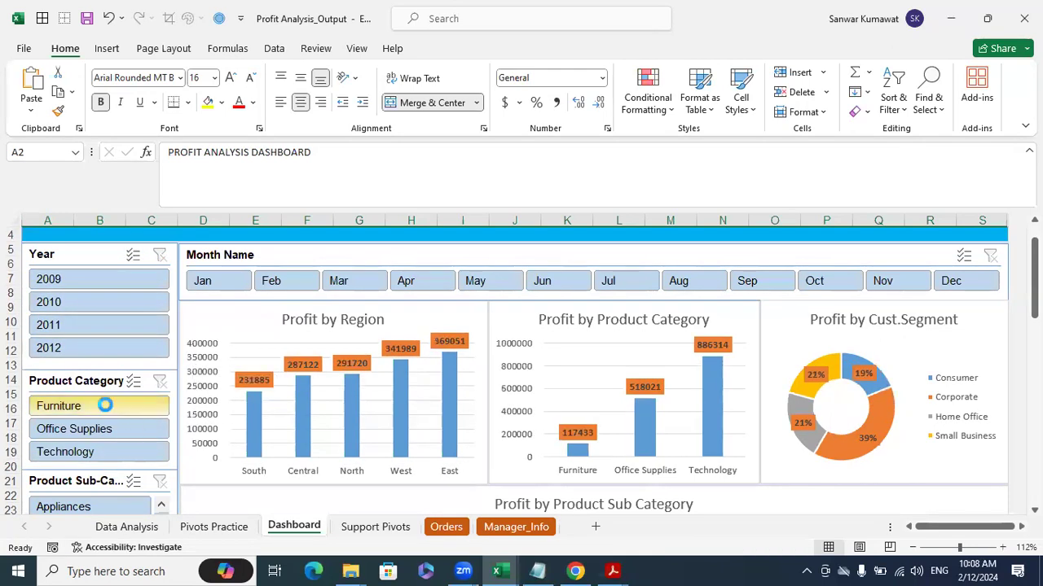
- Limit the dashboard to the Furniture category and review the updated charts
{"action": "left_click", "coordinate": [105, 405]}
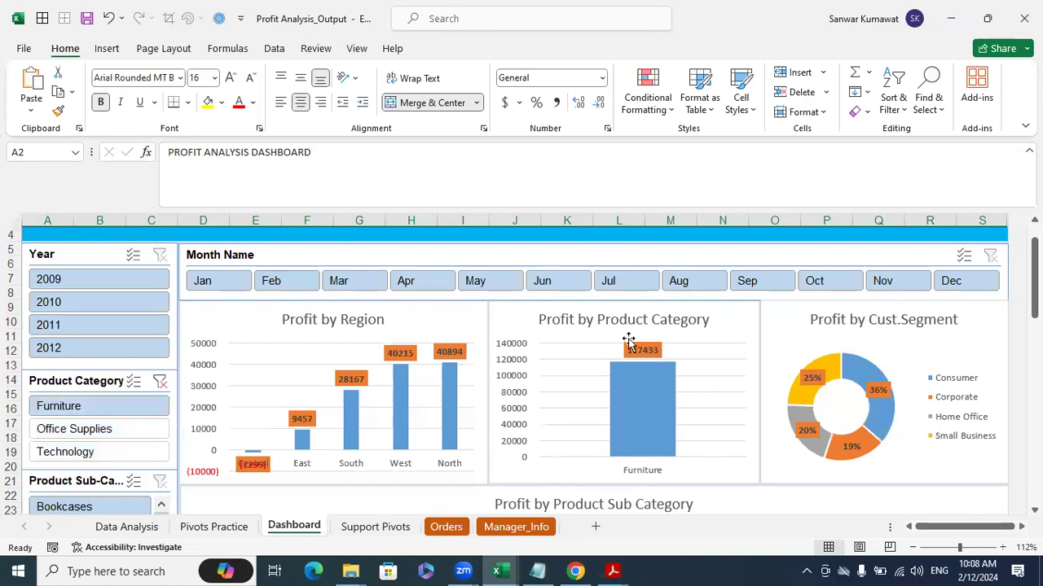
{"action": "scroll", "coordinate": [664, 424], "scroll_direction": "down", "scroll_amount": 3}
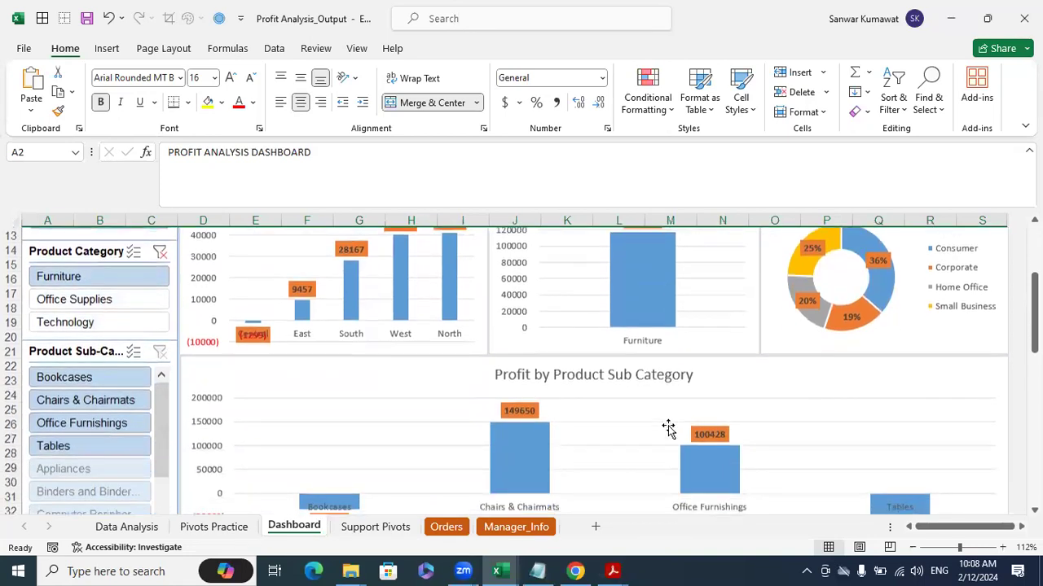
{"action": "scroll", "coordinate": [668, 430], "scroll_direction": "down", "scroll_amount": 3}
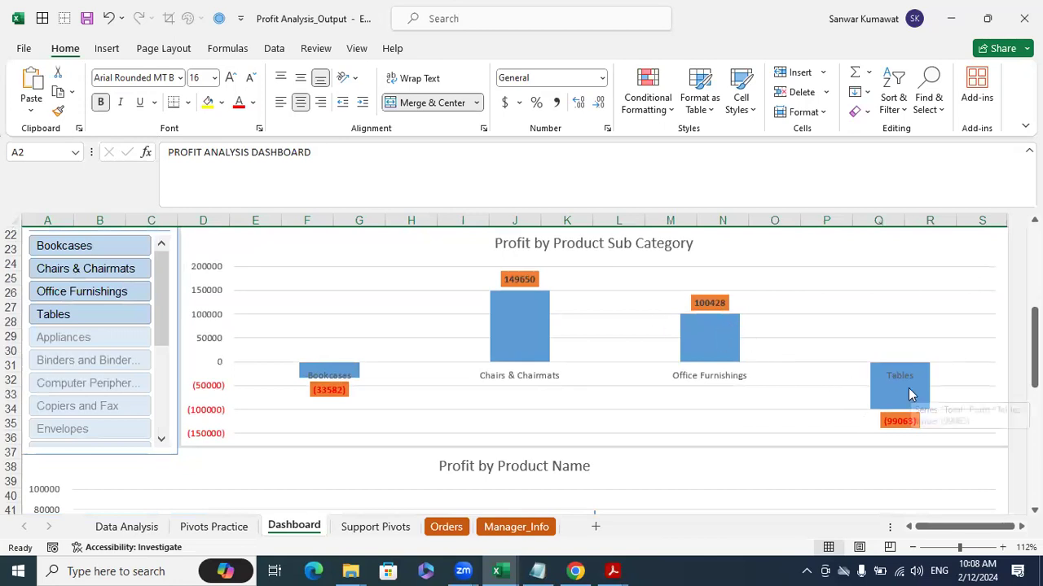
{"action": "scroll", "coordinate": [279, 412], "scroll_direction": "up", "scroll_amount": 4}
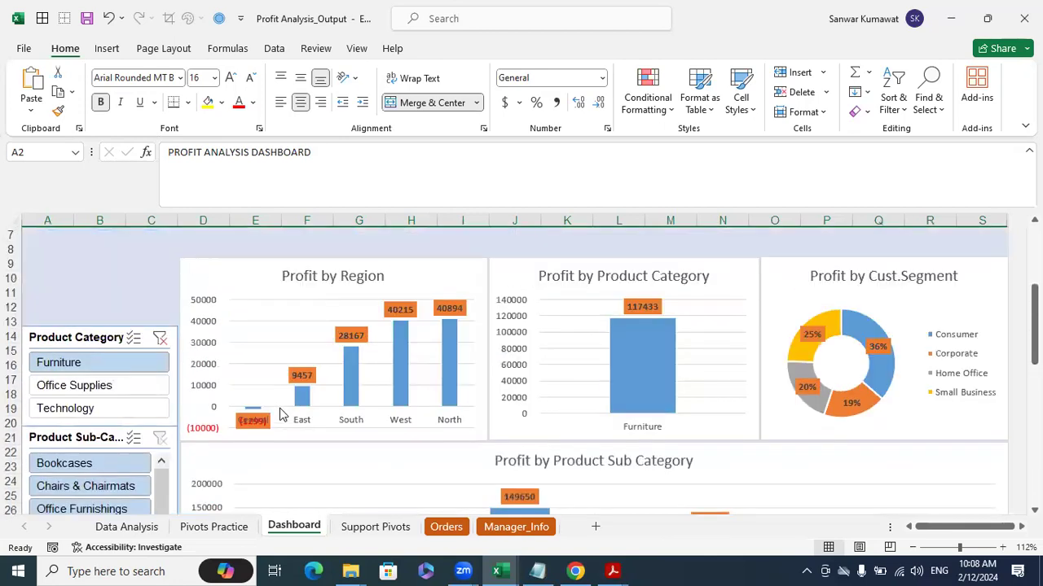
{"action": "scroll", "coordinate": [280, 407], "scroll_direction": "up", "scroll_amount": 2}
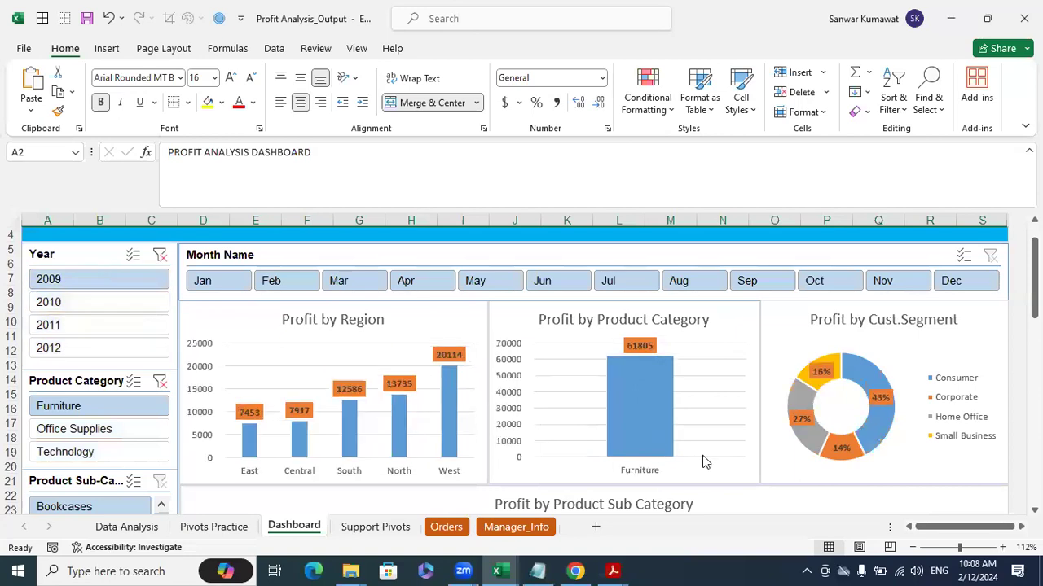
{"action": "scroll", "coordinate": [700, 431], "scroll_direction": "down", "scroll_amount": 1}
{"action": "mouse_move", "coordinate": [651, 385]}
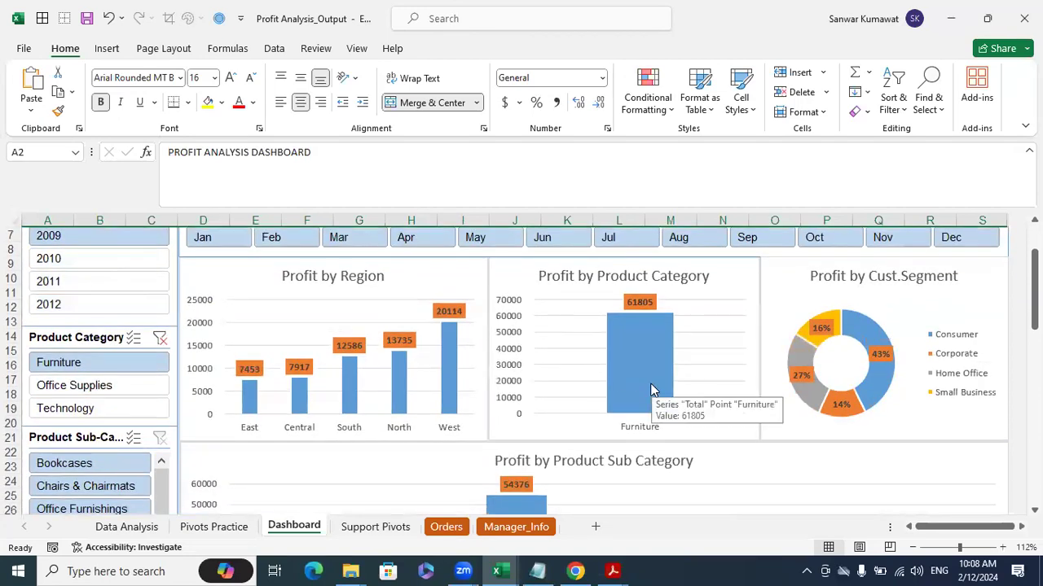
{"action": "scroll", "coordinate": [651, 389], "scroll_direction": "down", "scroll_amount": 3}
{"action": "scroll", "coordinate": [655, 390], "scroll_direction": "down", "scroll_amount": 1}
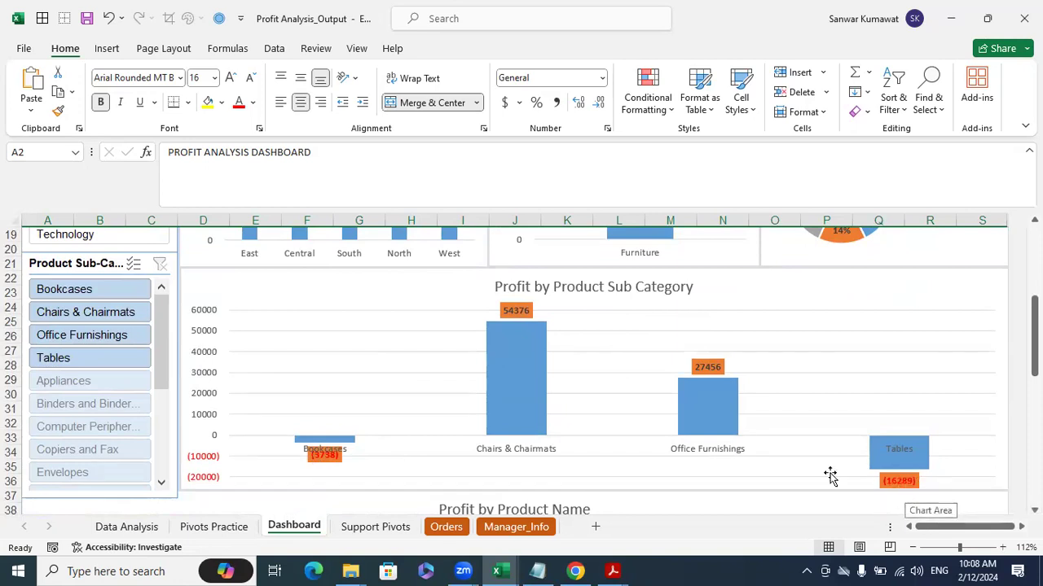
{"action": "scroll", "coordinate": [403, 354], "scroll_direction": "up", "scroll_amount": 4}
- Add the 2010 year filter and check the charts: Central leads at 9918, Corporate 56%
{"action": "left_click", "coordinate": [115, 271]}
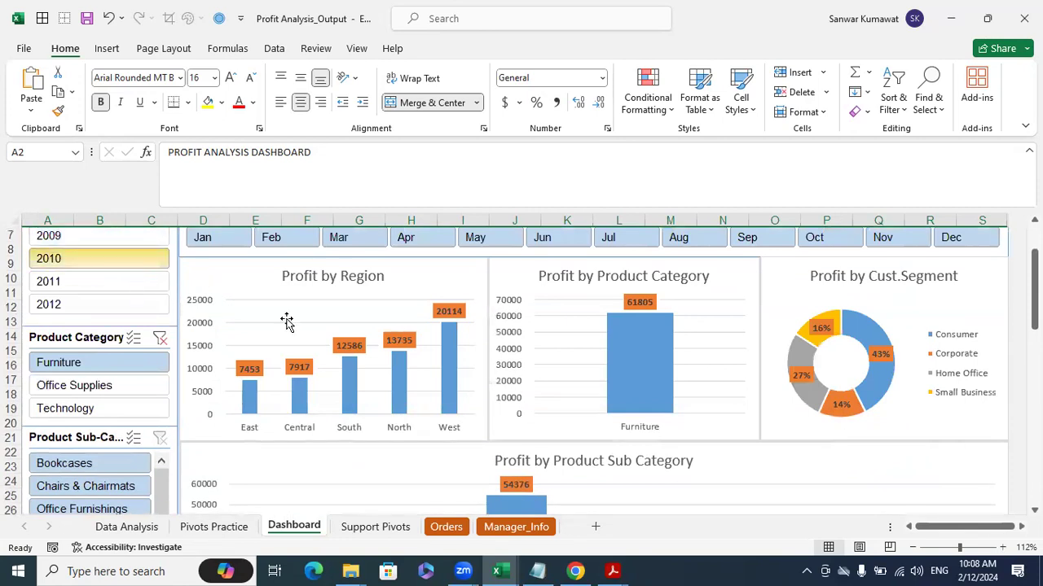
{"action": "scroll", "coordinate": [749, 438], "scroll_direction": "down", "scroll_amount": 4}
{"action": "scroll", "coordinate": [435, 400], "scroll_direction": "down", "scroll_amount": 2}
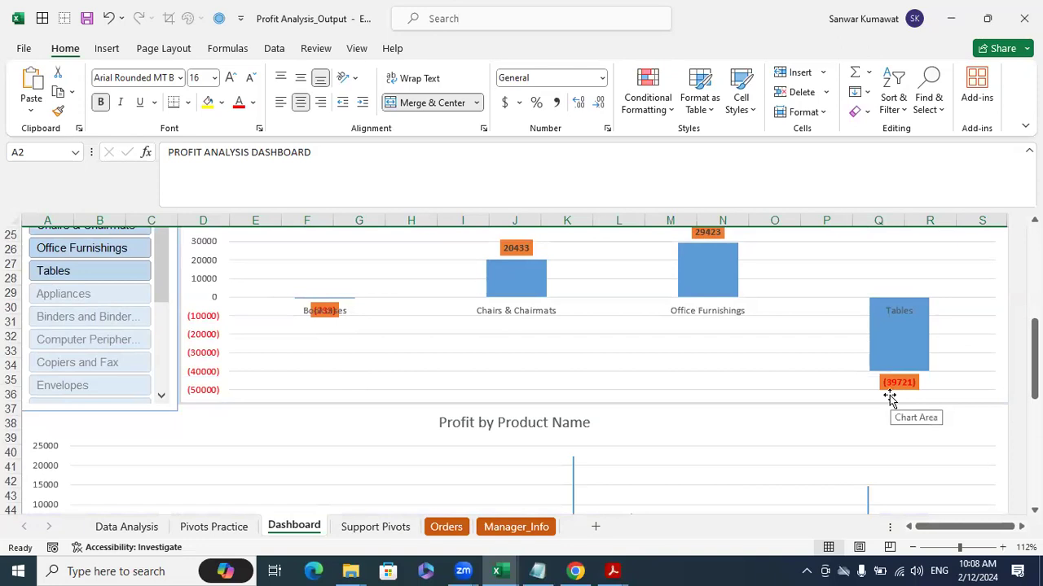
{"action": "scroll", "coordinate": [627, 430], "scroll_direction": "up", "scroll_amount": 8}
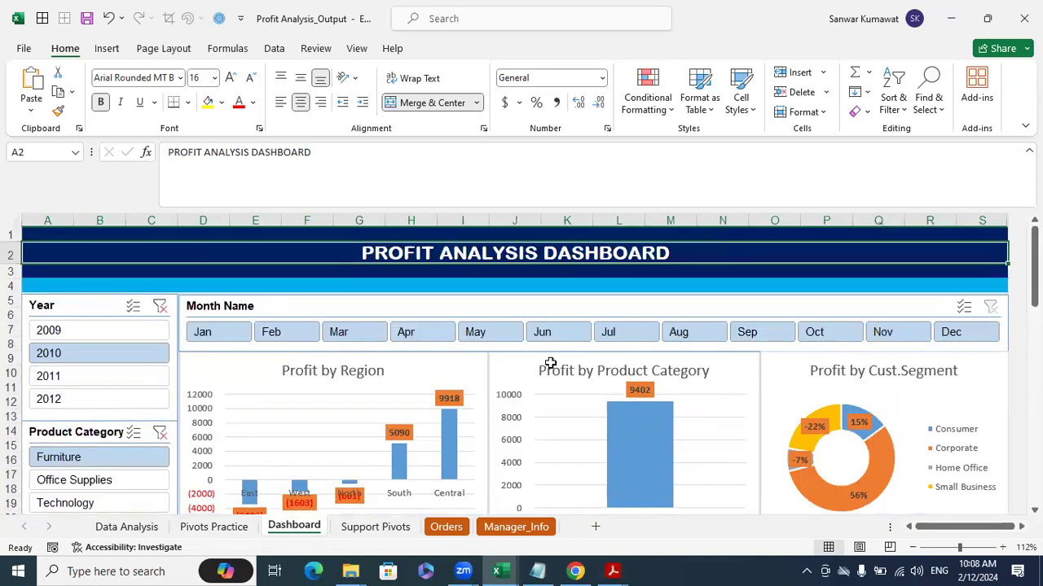
- Clear the Year and Product Category slicers so regional profits read 231885 to 369051 again
{"action": "left_click", "coordinate": [160, 308]}
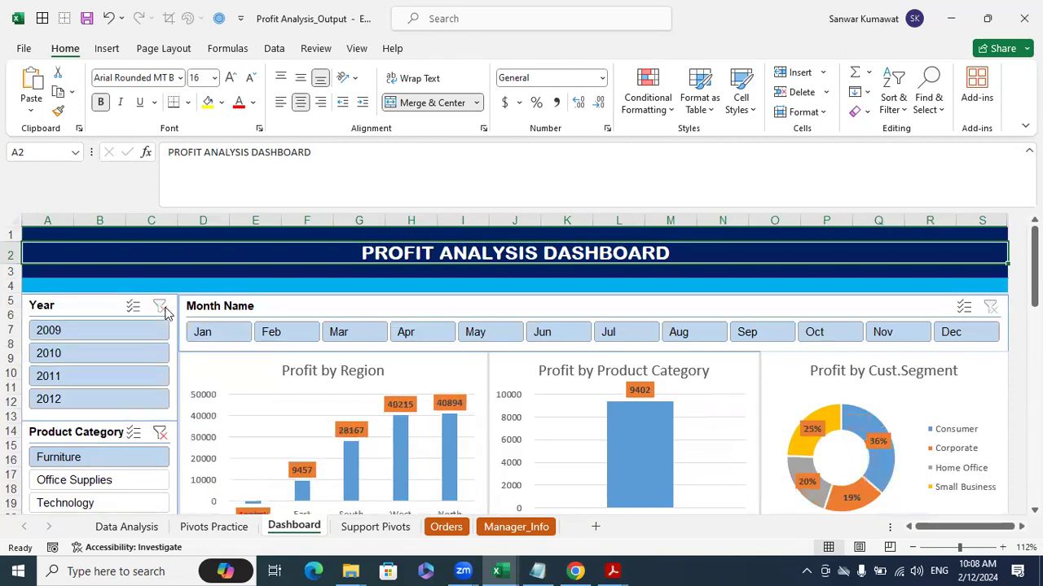
{"action": "left_click", "coordinate": [160, 433]}
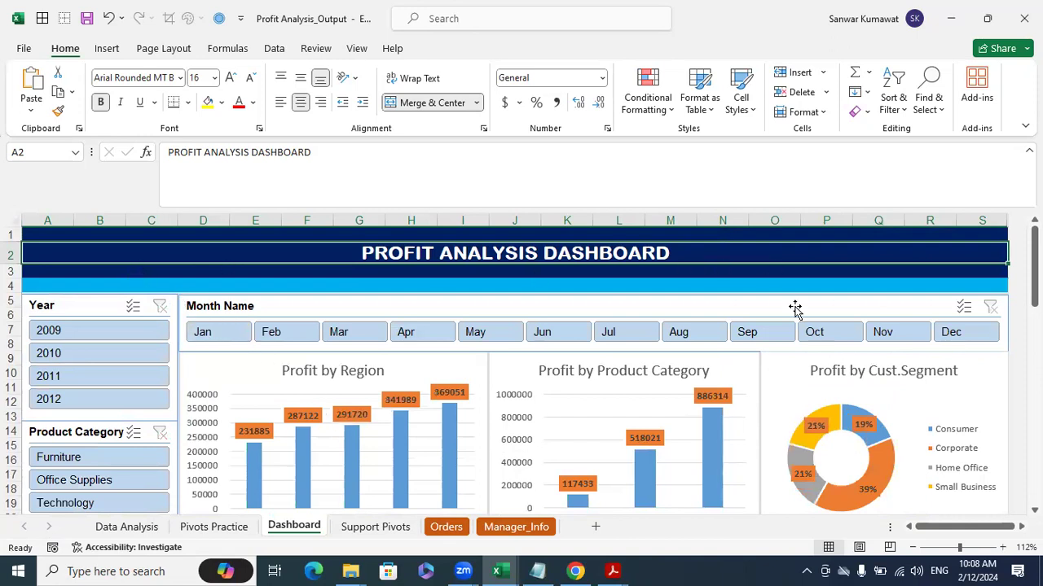
{"action": "mouse_move", "coordinate": [797, 458]}
- In File Explorer, open Performance Scorecard_v1.0_Output from Excel Projects > 02 Performance Scorecard
{"action": "mouse_move", "coordinate": [360, 570]}
{"action": "left_click", "coordinate": [316, 526]}
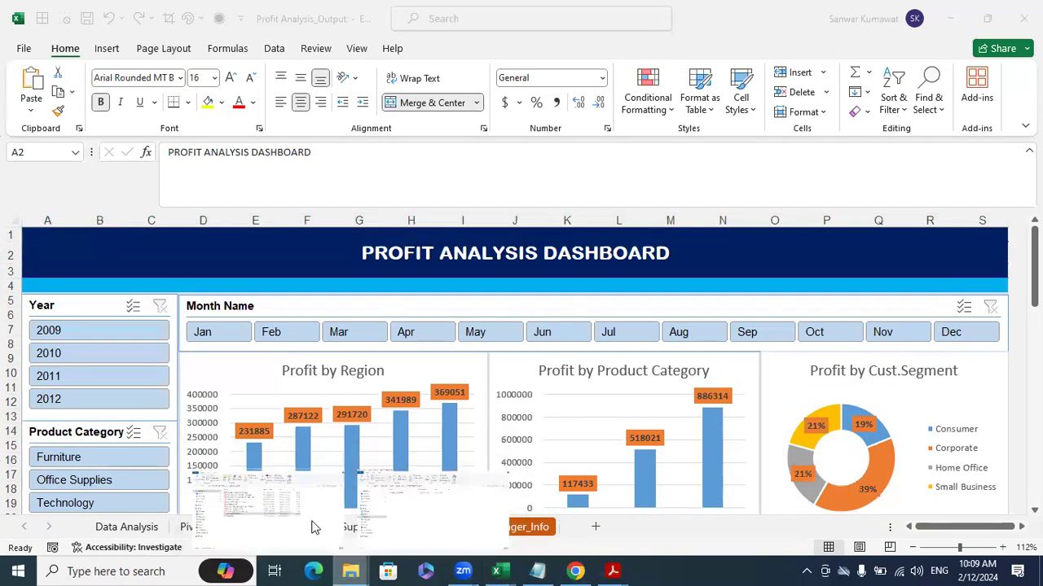
{"action": "left_click", "coordinate": [196, 122]}
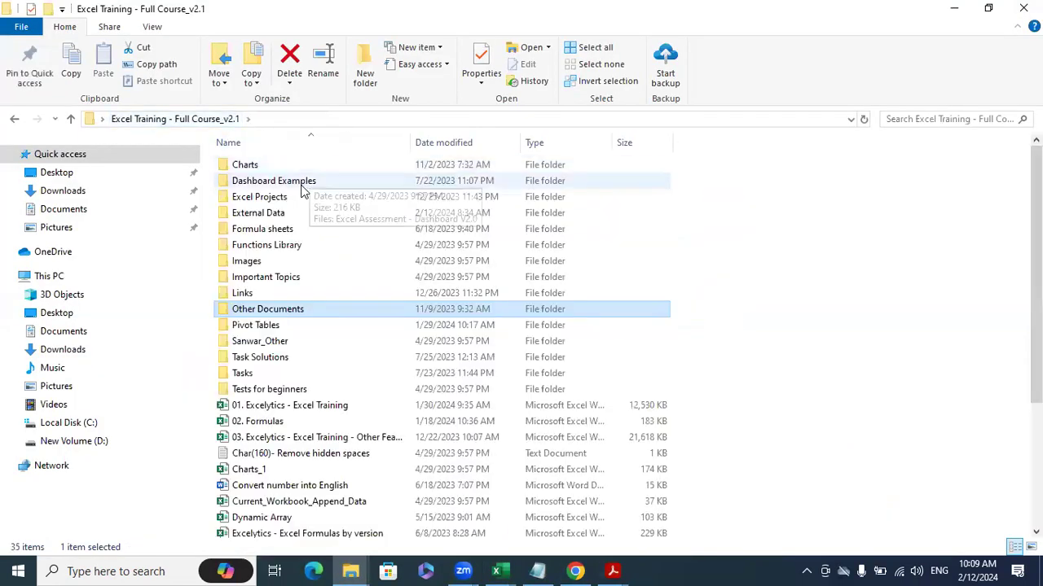
{"action": "double_click", "coordinate": [275, 203]}
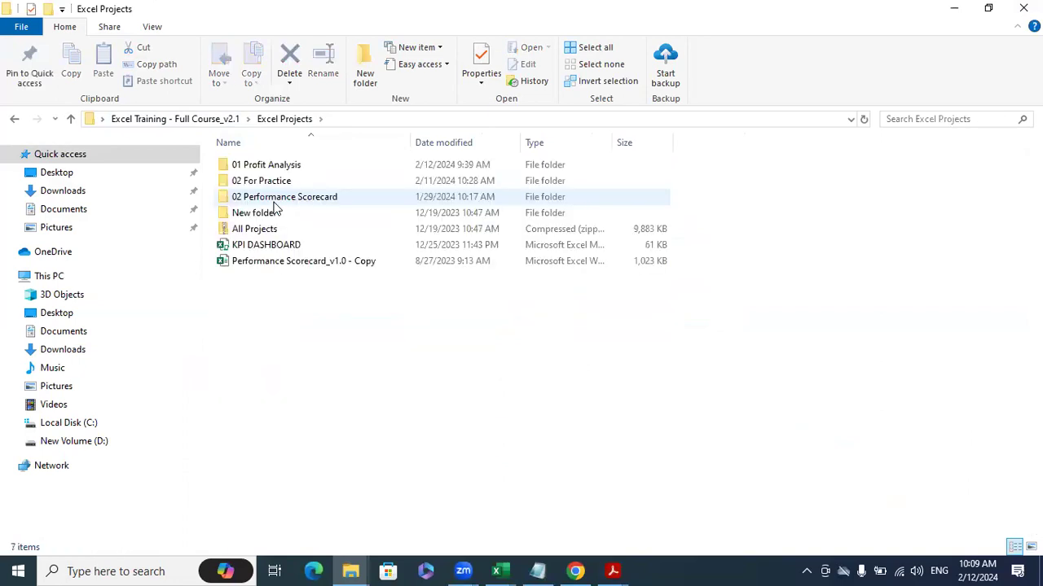
{"action": "double_click", "coordinate": [284, 202]}
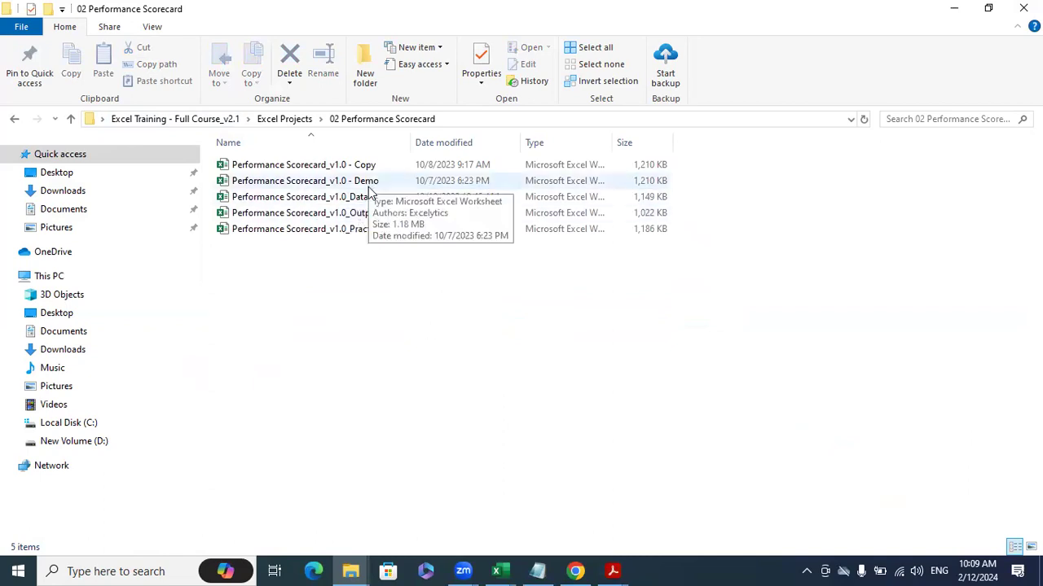
{"action": "left_click", "coordinate": [371, 213]}
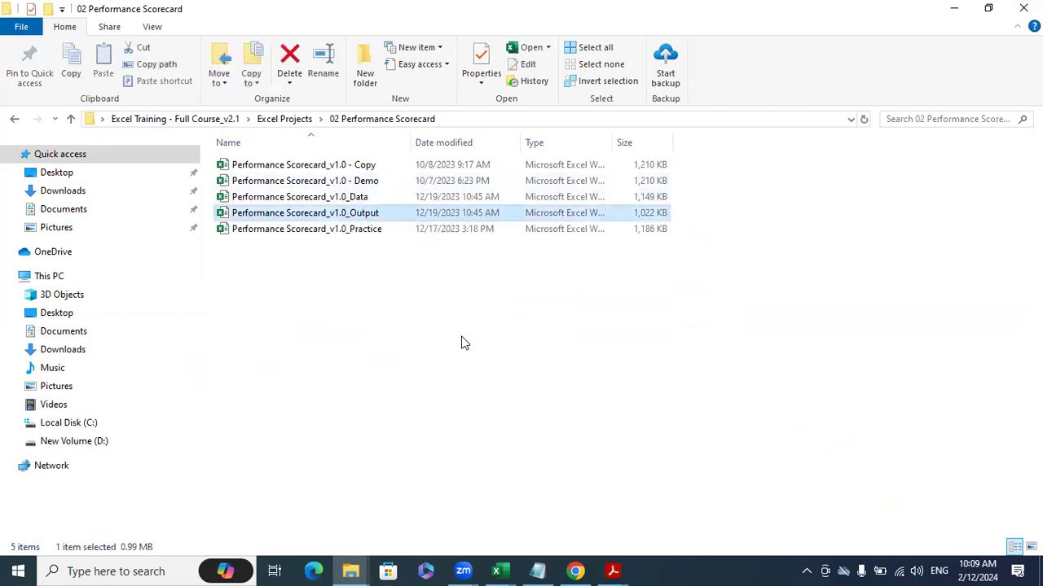
{"action": "key", "text": "Return"}
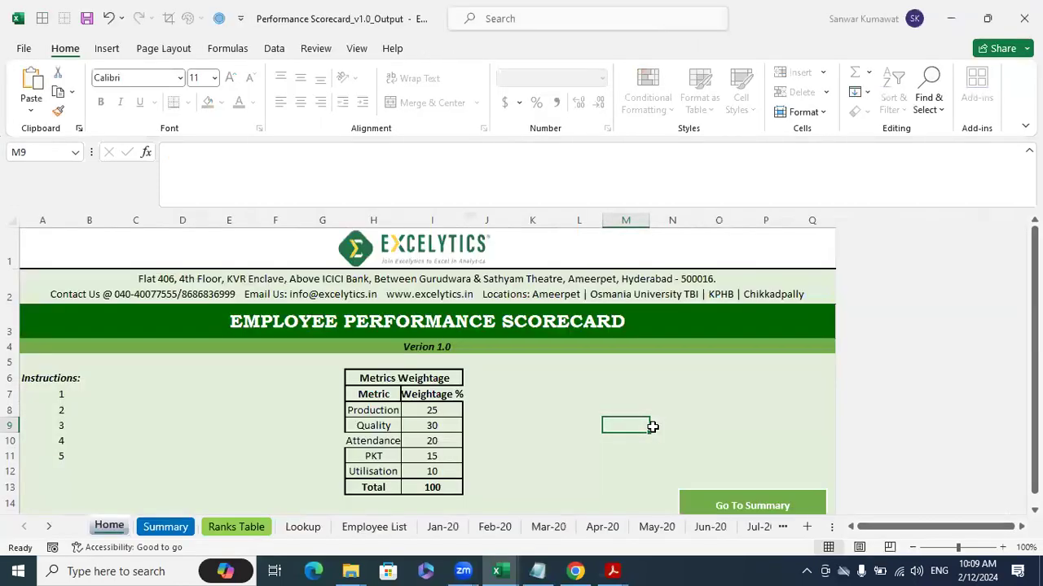
- Show the Summary sheet with the Mar-21 total score of 92.21 and trend charts
{"action": "left_click", "coordinate": [162, 531]}
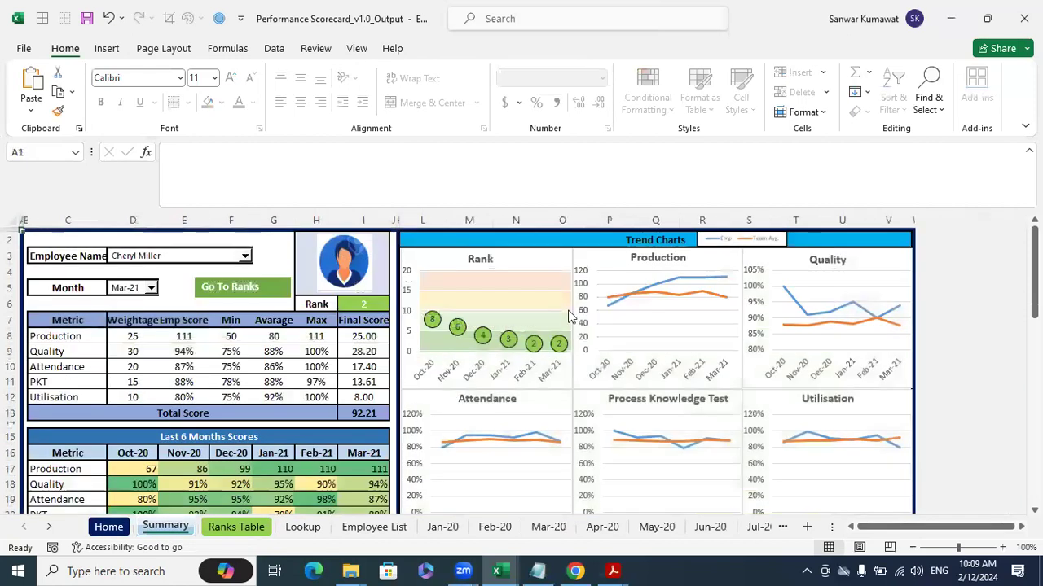
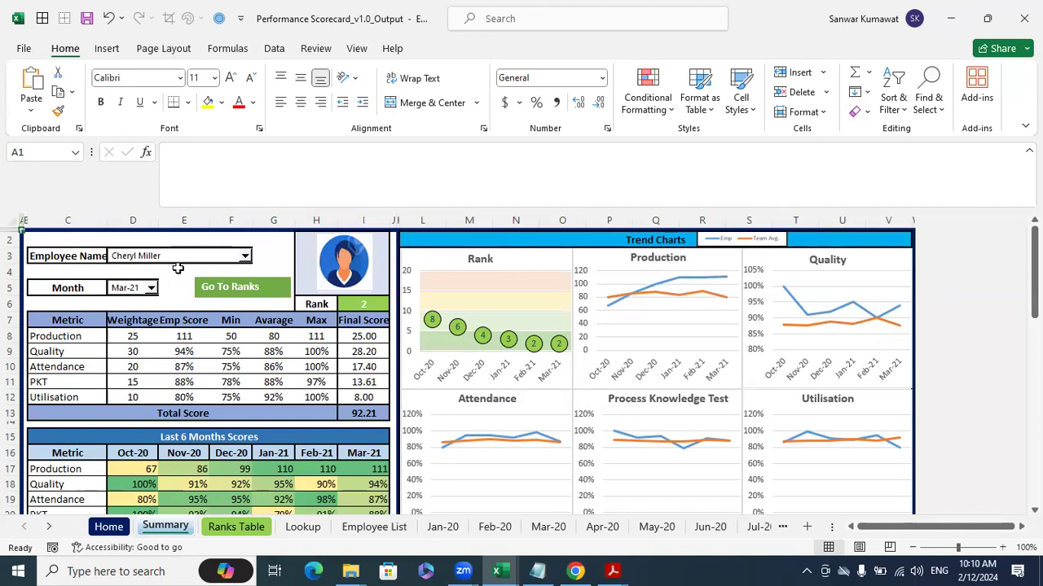
- Switch the Employee Name dropdown to the first listed employee, then to the second
{"action": "left_click", "coordinate": [246, 257]}
{"action": "left_click_drag", "start_coordinate": [241, 296], "coordinate": [236, 278]}
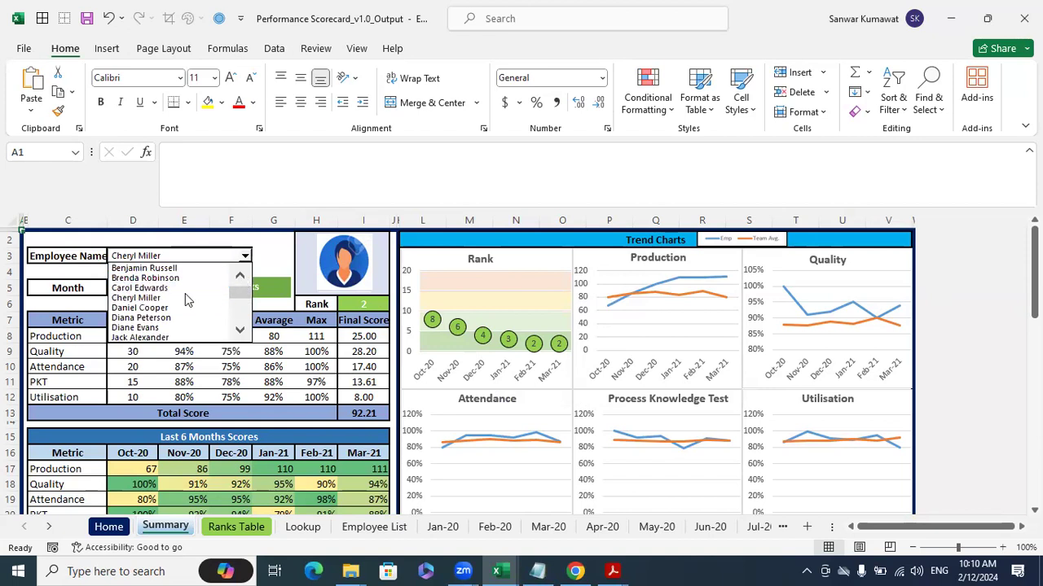
{"action": "left_click", "coordinate": [155, 268]}
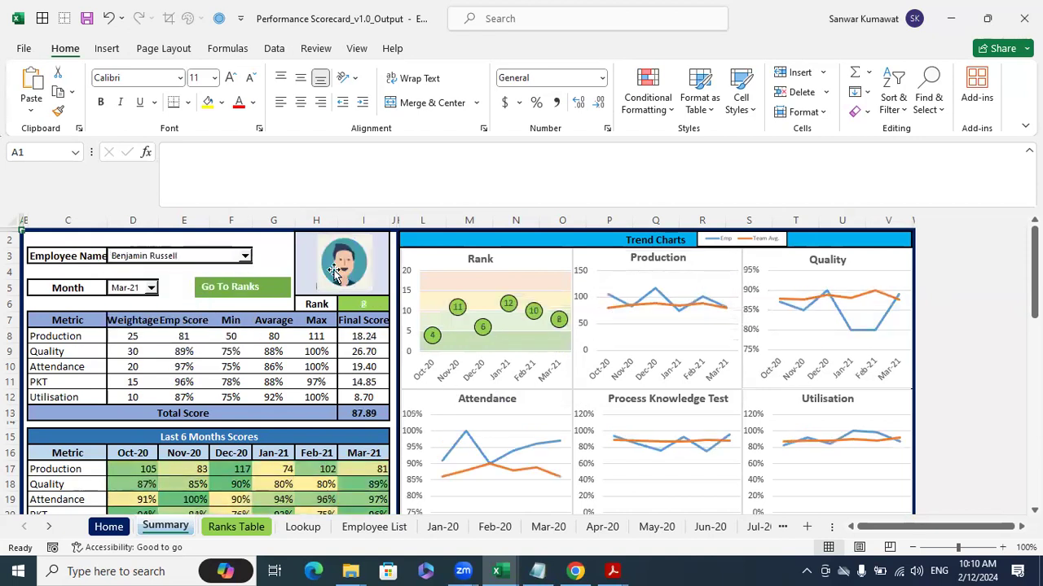
{"action": "left_click", "coordinate": [244, 255]}
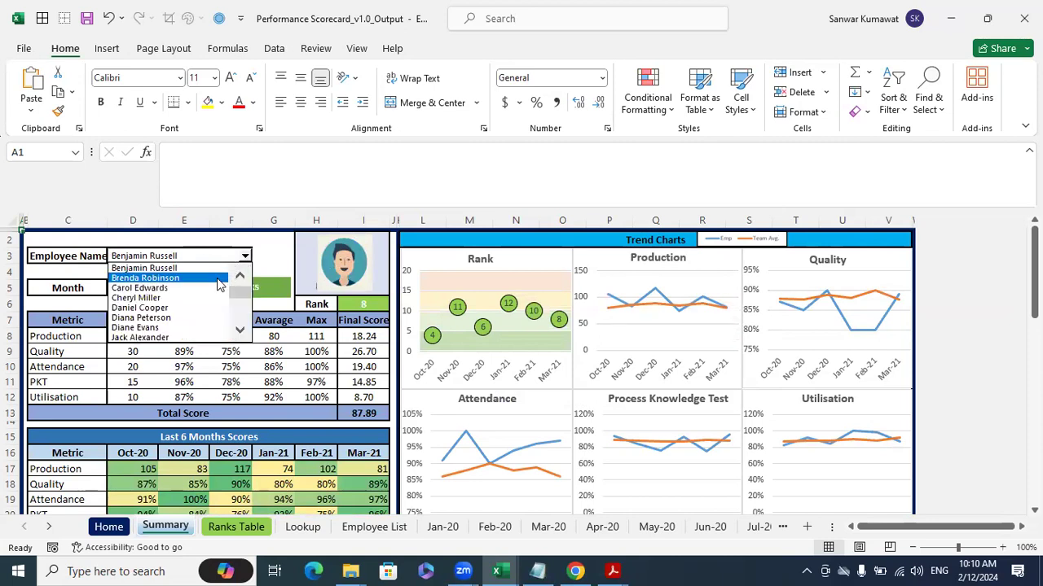
{"action": "left_click", "coordinate": [218, 279]}
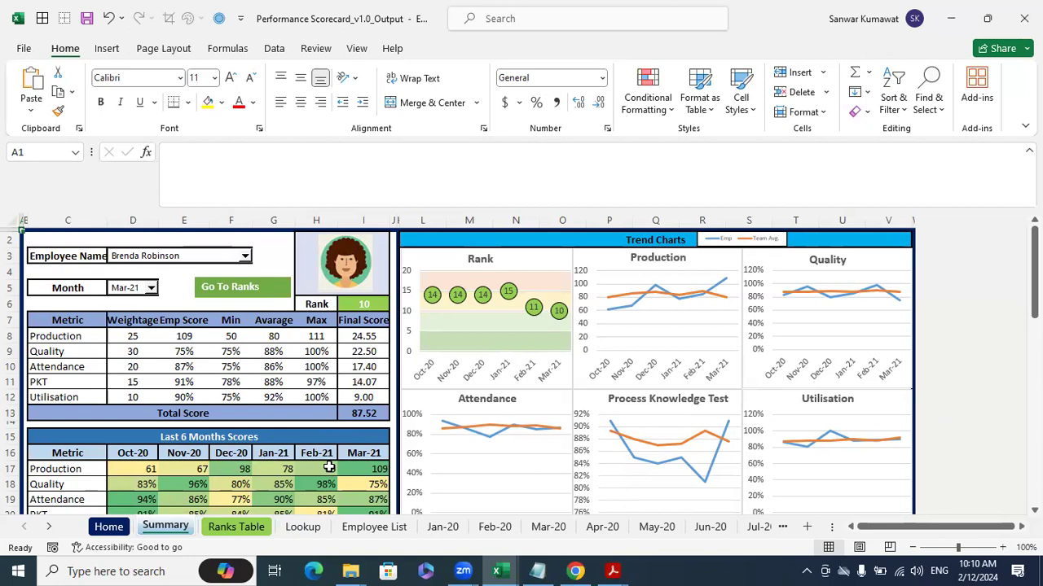
- Set the scorecard month to Apr-21, then change it to Jan-21
{"action": "left_click", "coordinate": [149, 290]}
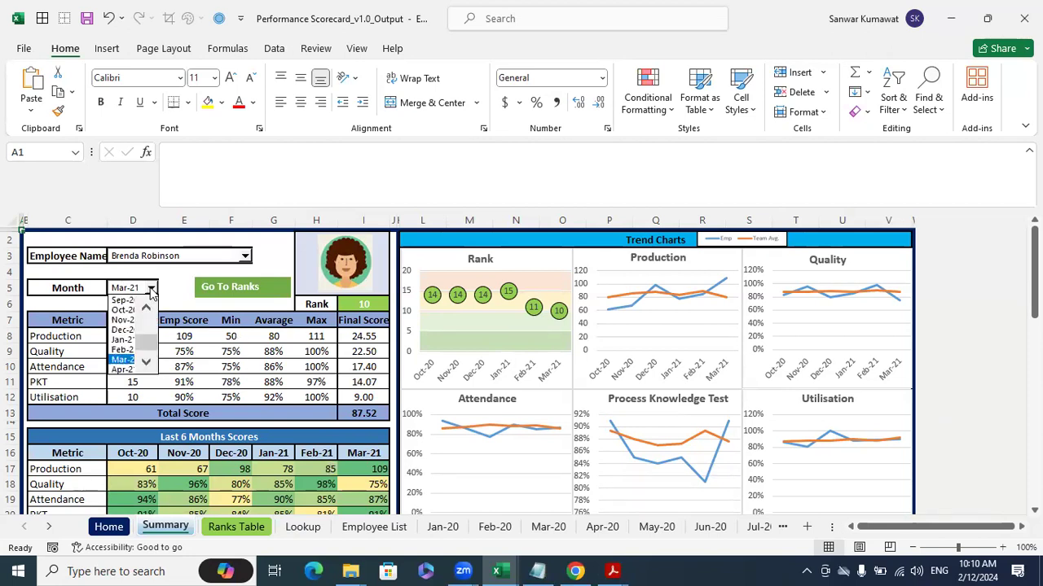
{"action": "left_click", "coordinate": [122, 369]}
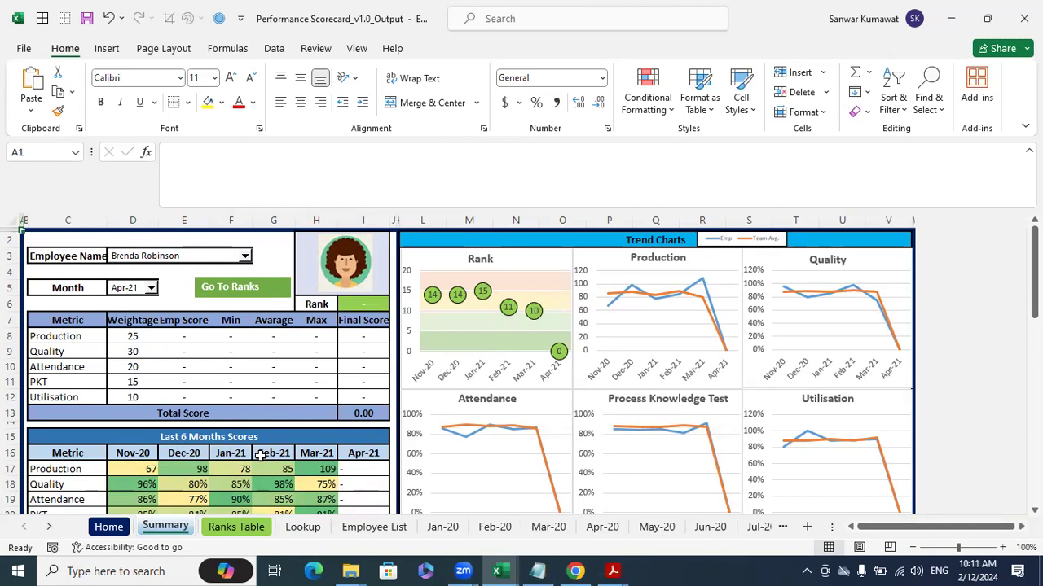
{"action": "left_click", "coordinate": [152, 289]}
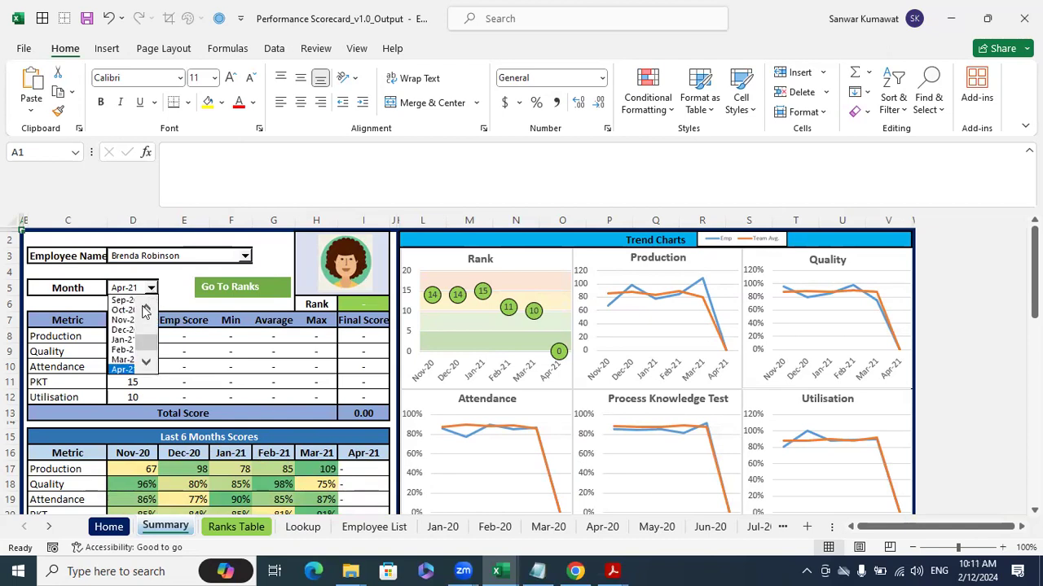
{"action": "left_click", "coordinate": [124, 340]}
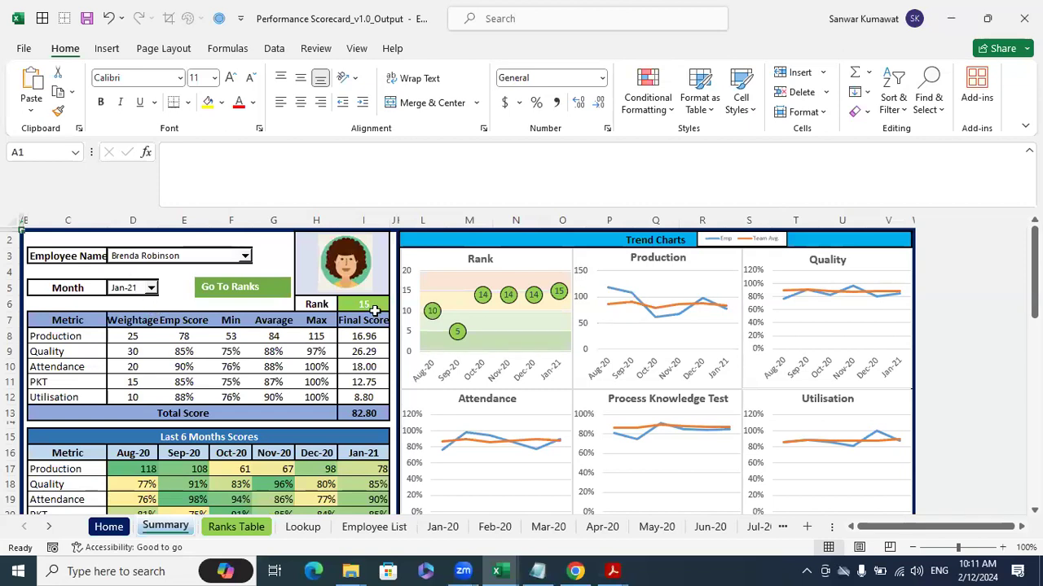
- Scroll through the Jan-21 scorecard, then preview the PDFs open in Acrobat
{"action": "scroll", "coordinate": [342, 347], "scroll_direction": "down", "scroll_amount": 1}
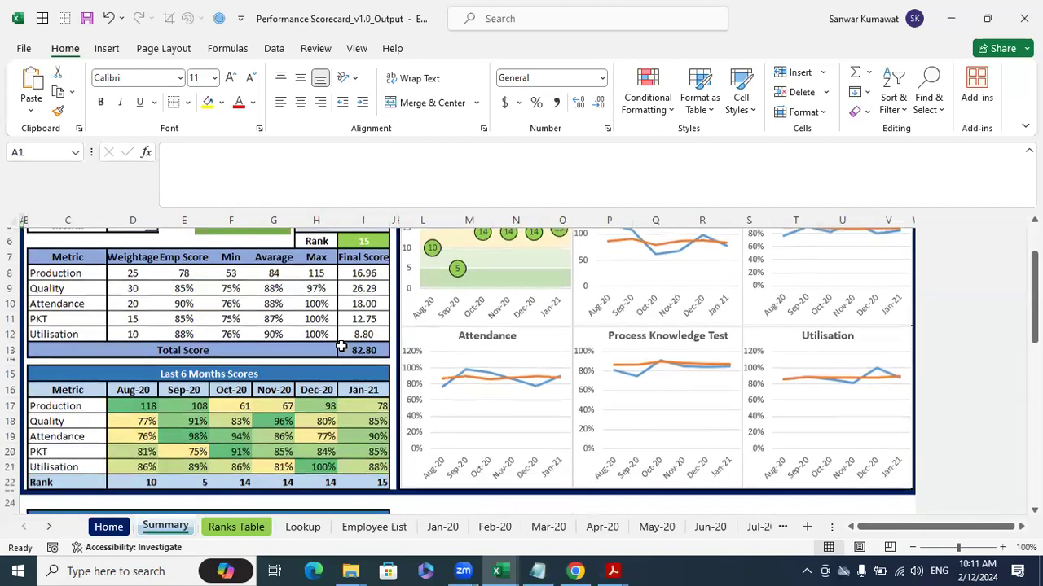
{"action": "scroll", "coordinate": [343, 347], "scroll_direction": "down", "scroll_amount": 2}
{"action": "scroll", "coordinate": [342, 347], "scroll_direction": "down", "scroll_amount": 1}
{"action": "scroll", "coordinate": [509, 387], "scroll_direction": "down", "scroll_amount": 4}
{"action": "scroll", "coordinate": [608, 414], "scroll_direction": "up", "scroll_amount": 6}
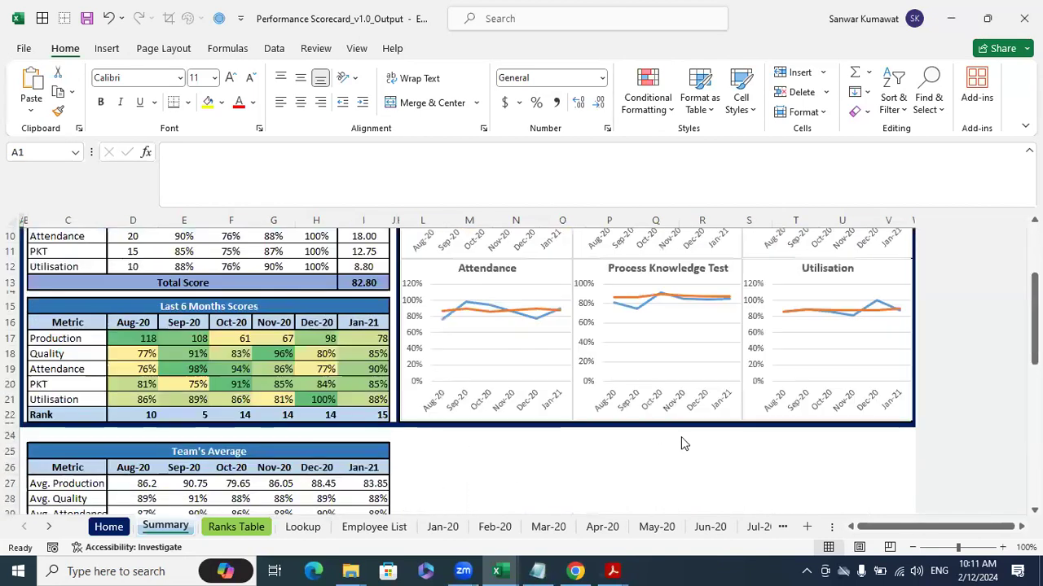
{"action": "scroll", "coordinate": [682, 442], "scroll_direction": "up", "scroll_amount": 3}
{"action": "left_click", "coordinate": [612, 570]}
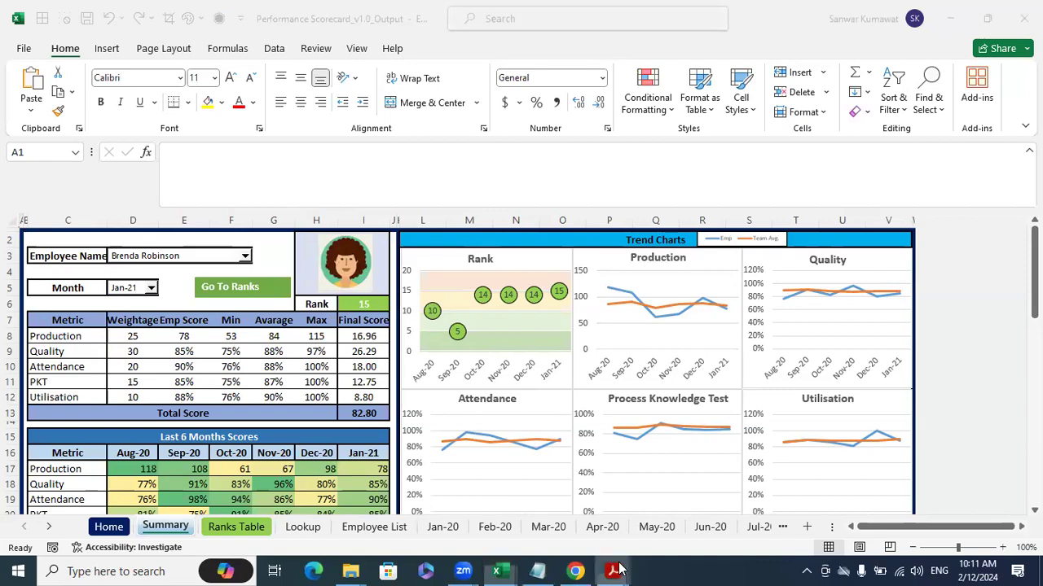
- Bring up the company profile PDF and advance to the Custom packages page
{"action": "left_click", "coordinate": [778, 500]}
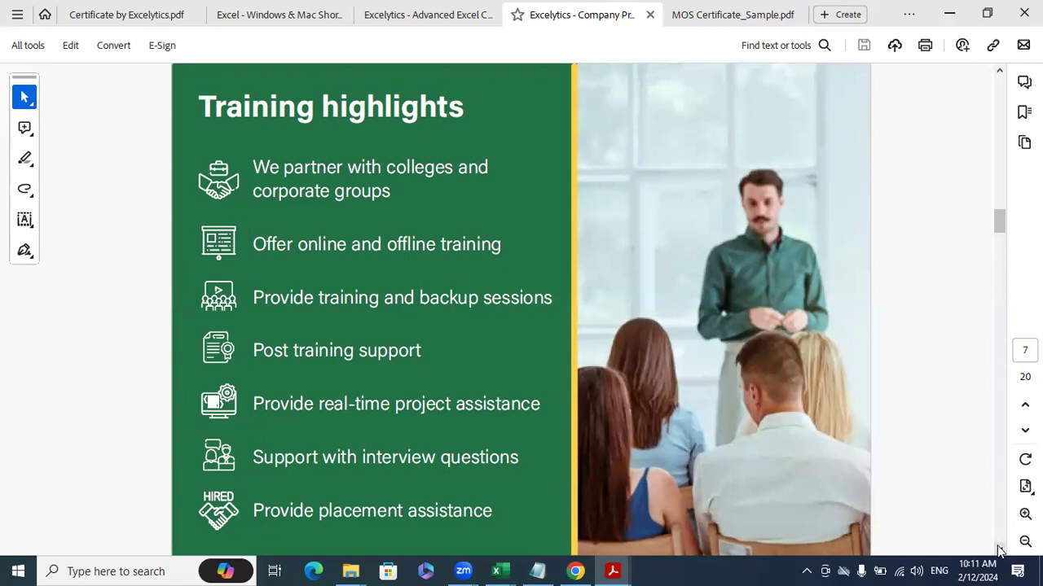
{"action": "left_click", "coordinate": [1000, 550]}
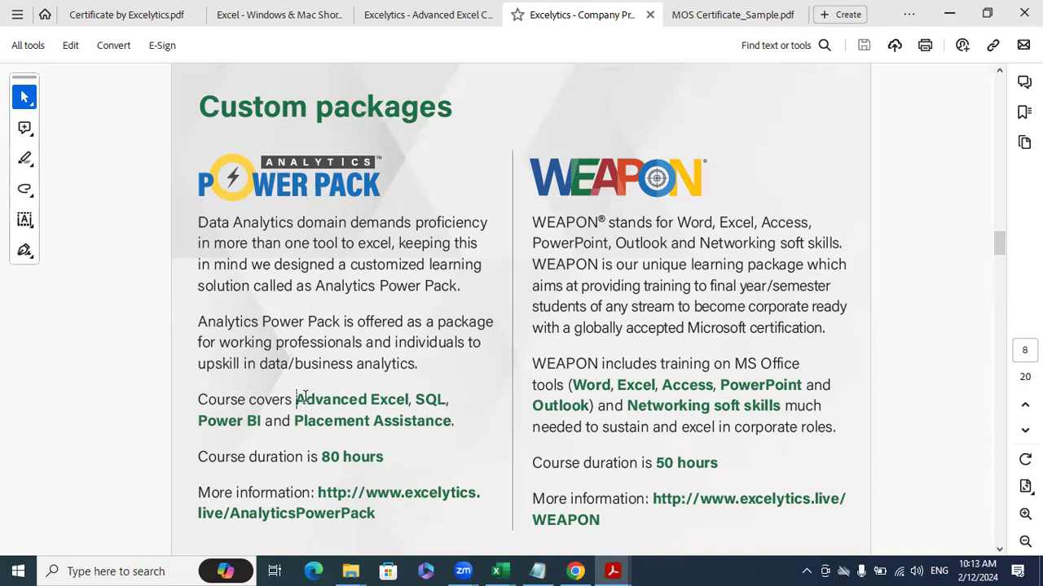
{"action": "left_click_drag", "start_coordinate": [297, 399], "coordinate": [410, 399]}
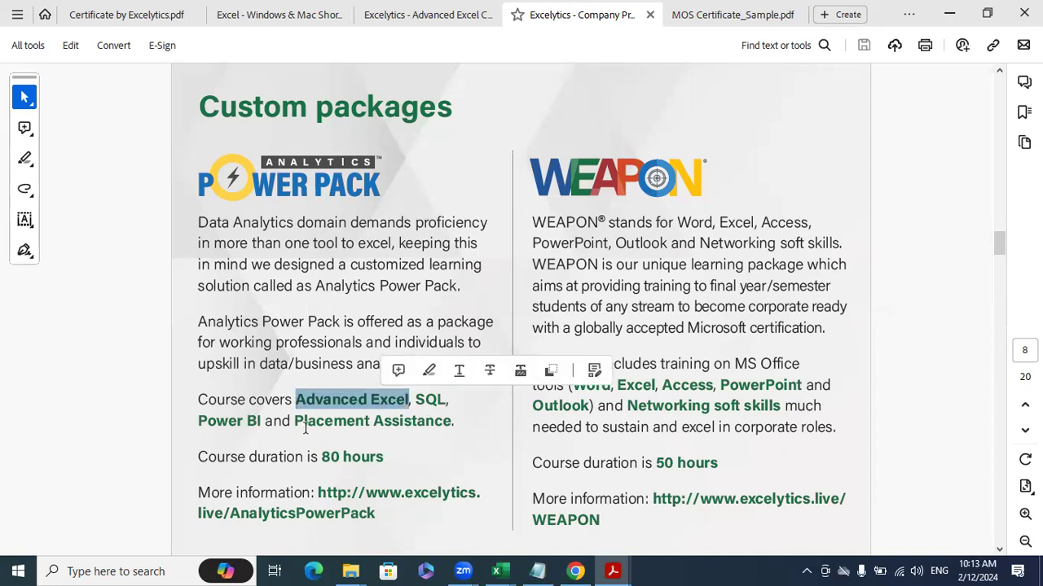
{"action": "left_click_drag", "start_coordinate": [462, 427], "coordinate": [198, 393]}
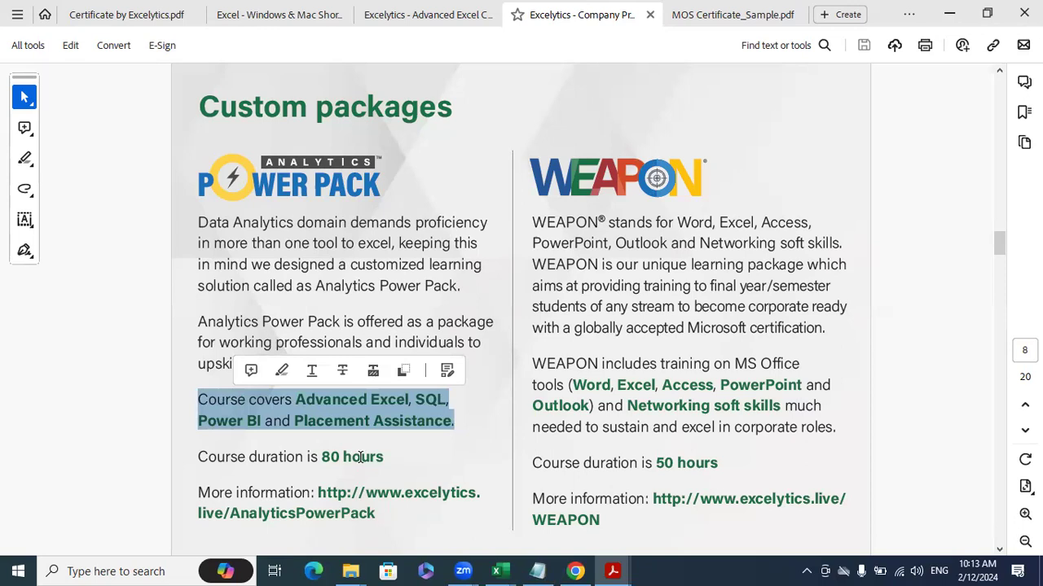
{"action": "left_click", "coordinate": [352, 264]}
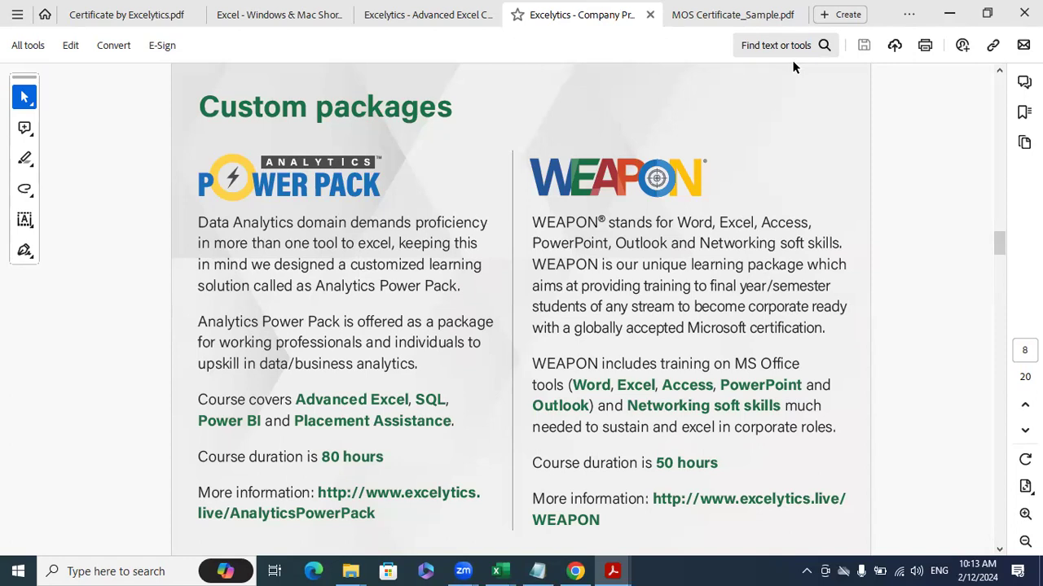
- Place the cursor in the WEAPON package text, then advance to page 9, Course offered
{"action": "left_click", "coordinate": [639, 264]}
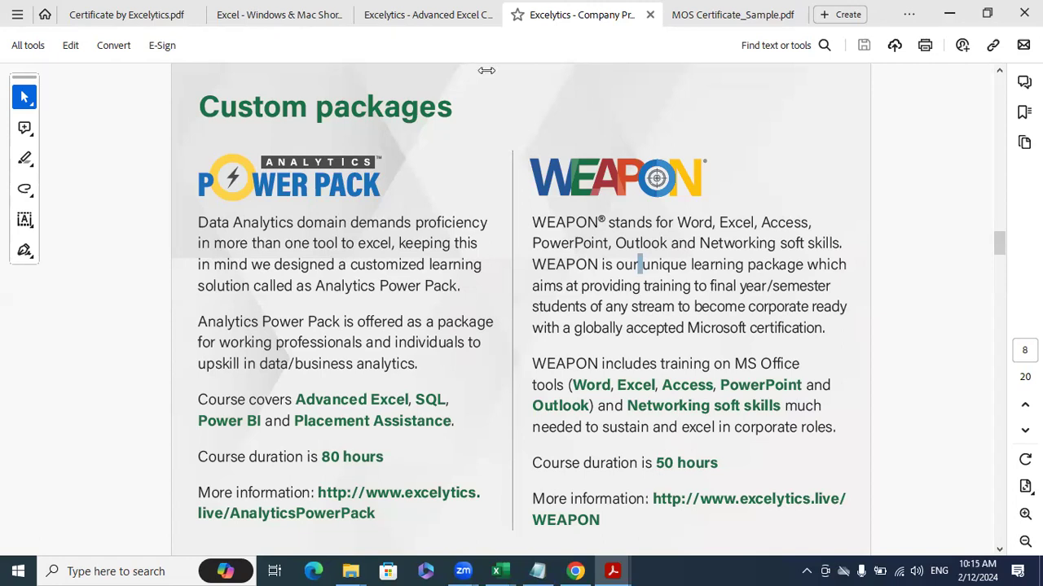
{"action": "left_click", "coordinate": [999, 548]}
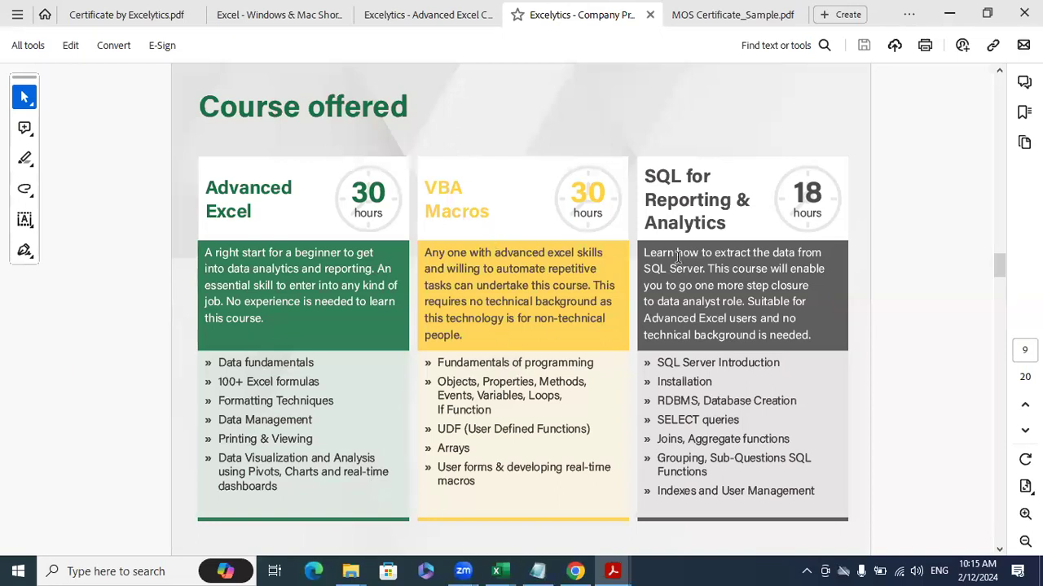
- Page through the Power BI, SAP FICO and Benefits realized pages to Our partners
{"action": "left_click", "coordinate": [999, 552]}
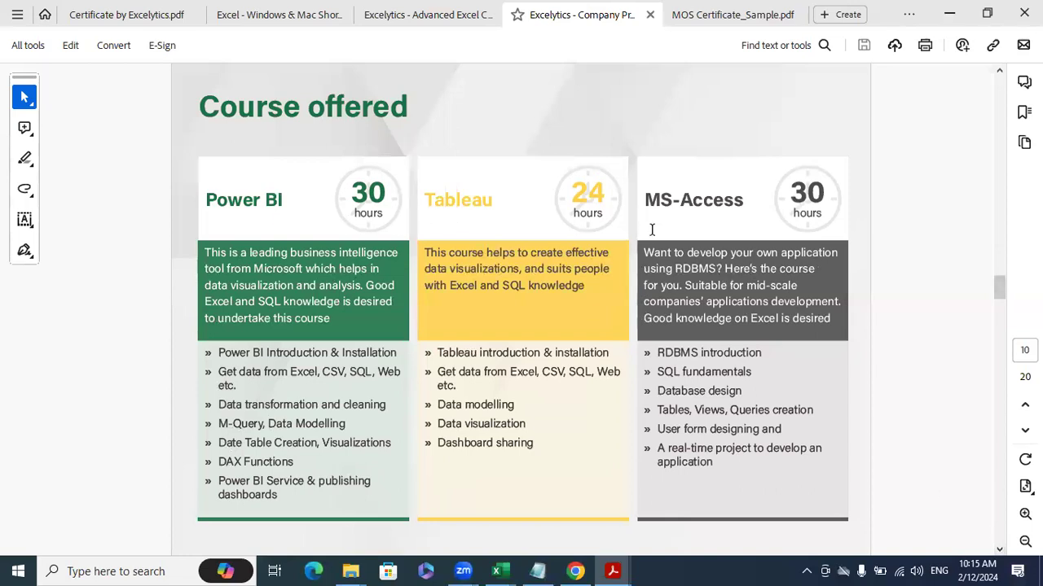
{"action": "left_click", "coordinate": [1000, 549]}
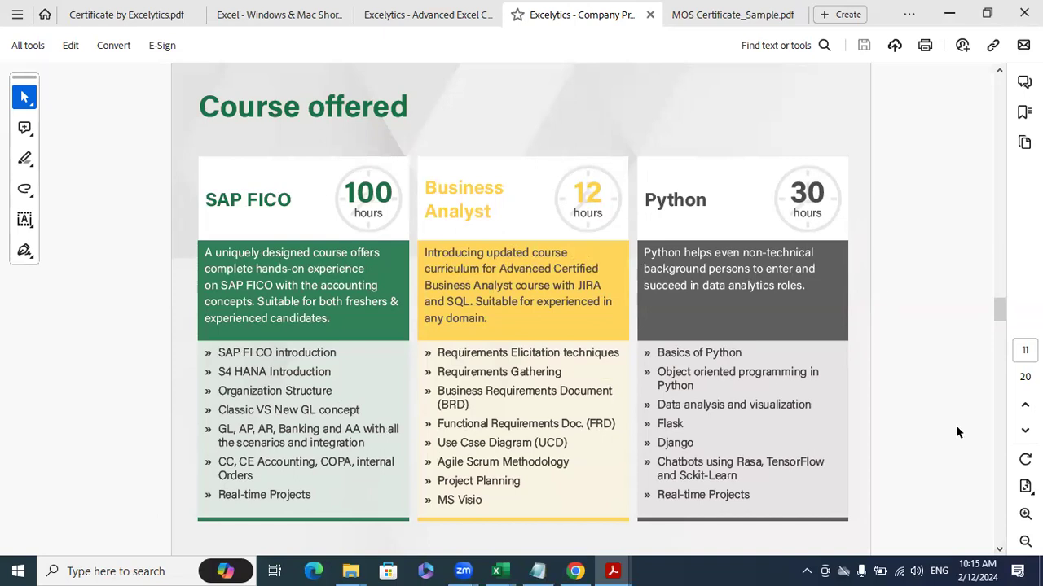
{"action": "left_click", "coordinate": [1000, 550]}
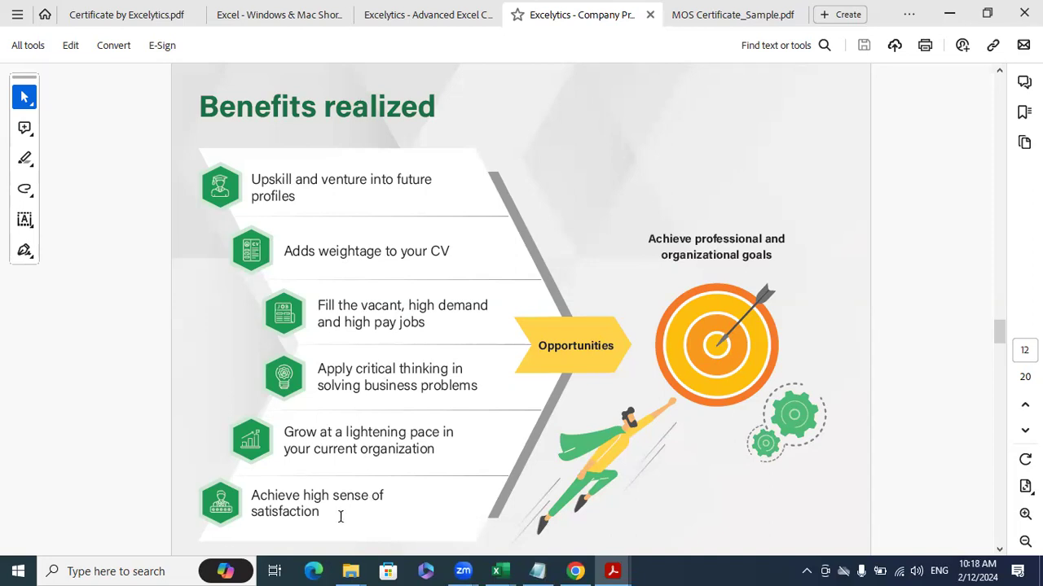
{"action": "left_click", "coordinate": [1000, 552]}
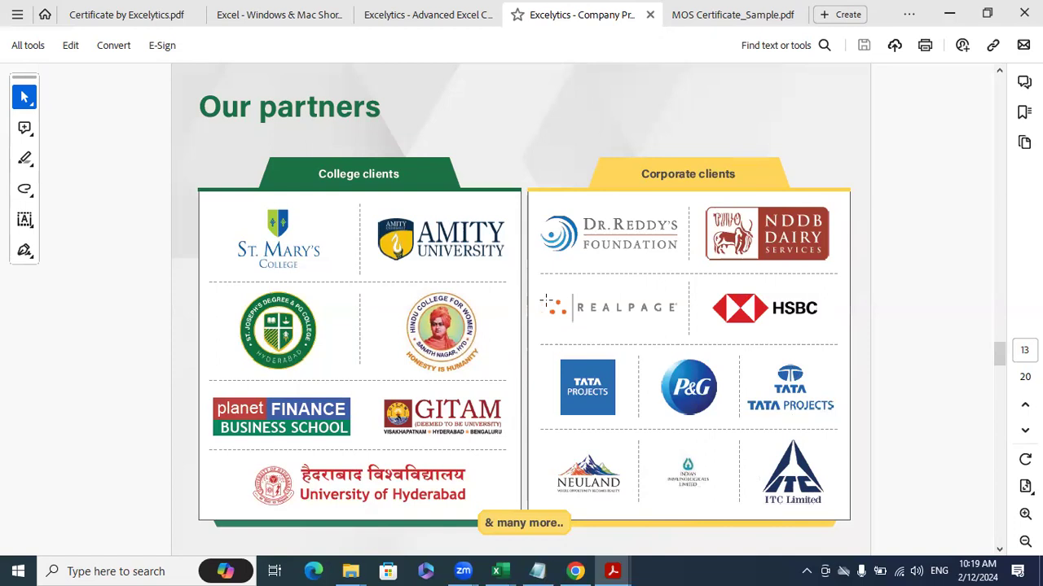
- Advance to page 14, the Message from our Founder & CEO
{"action": "left_click", "coordinate": [1000, 550]}
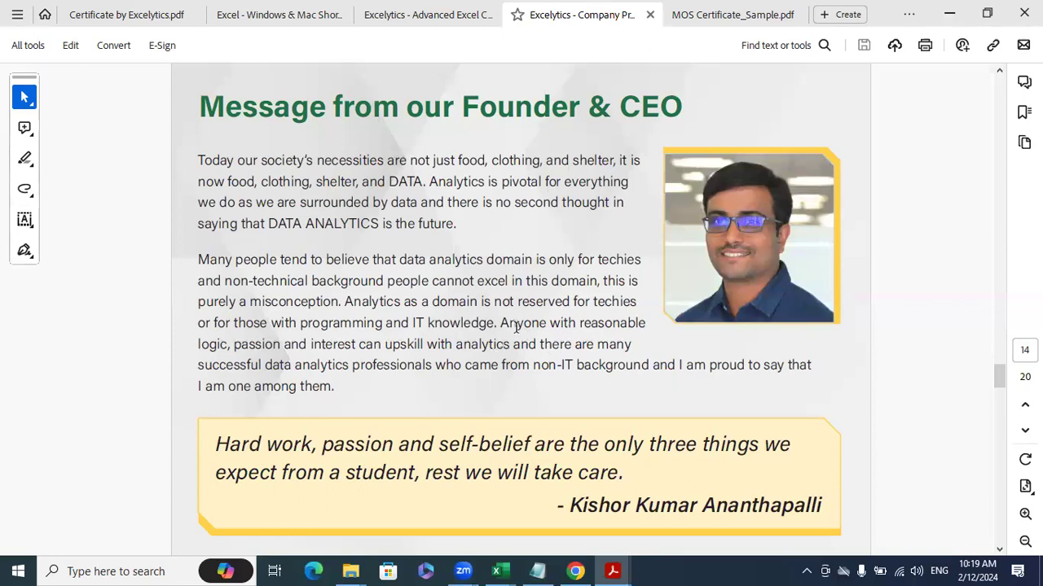
- Highlight phrases like 'non-IT background' in the founder's message, then go to page 15
{"action": "mouse_move", "coordinate": [500, 323]}
{"action": "left_mouse_down"}
{"action": "mouse_move", "coordinate": [529, 367]}
{"action": "mouse_move", "coordinate": [519, 400]}
{"action": "left_mouse_up"}
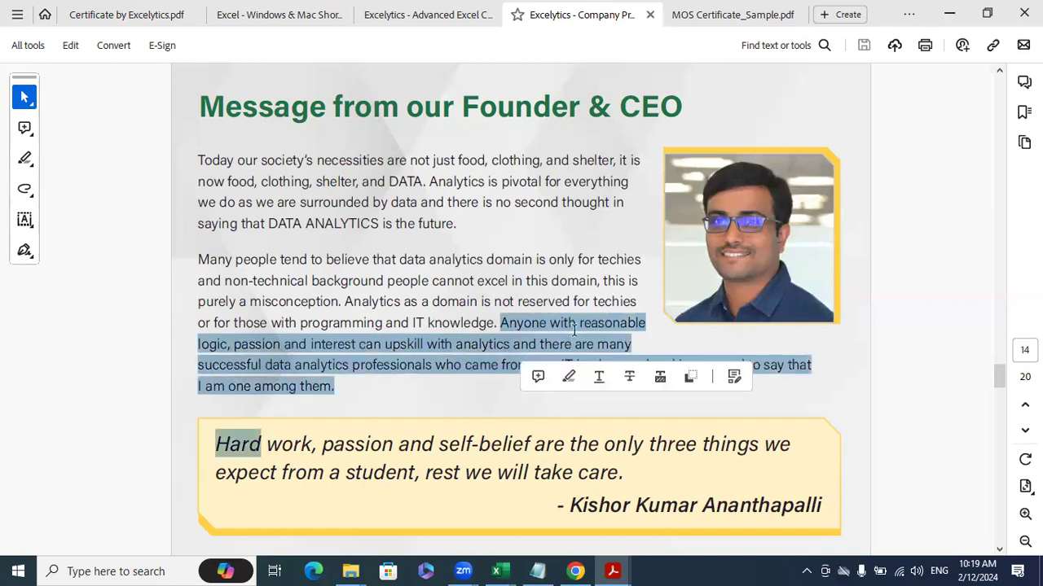
{"action": "left_click", "coordinate": [573, 330]}
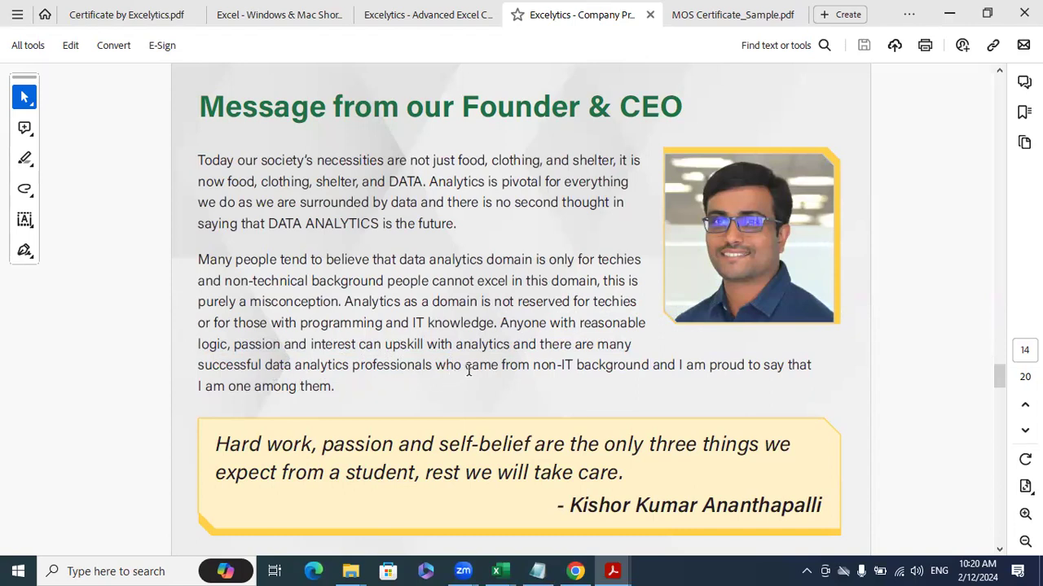
{"action": "left_click_drag", "start_coordinate": [533, 365], "coordinate": [619, 366]}
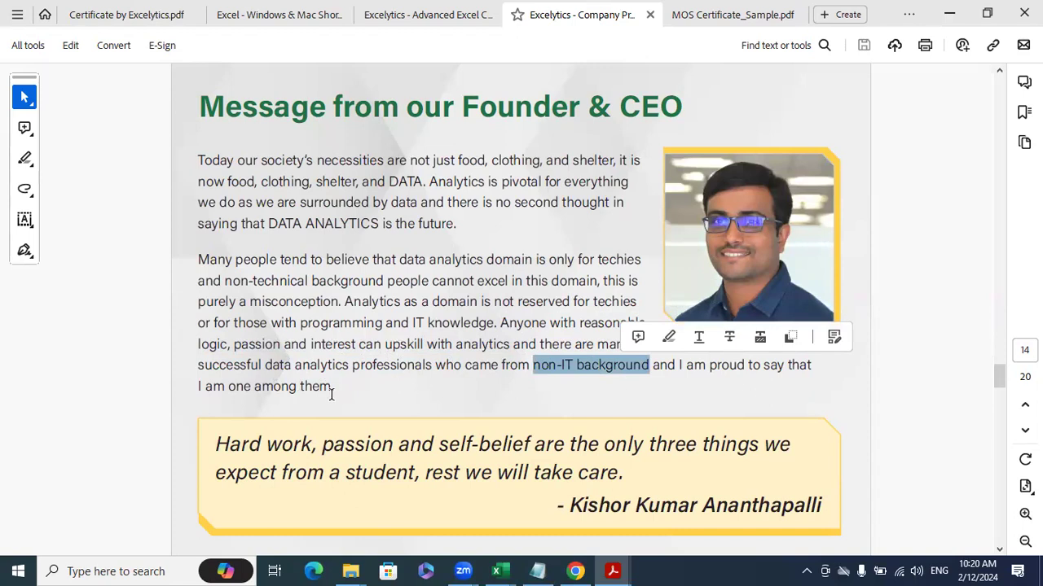
{"action": "left_click_drag", "start_coordinate": [432, 365], "coordinate": [197, 364]}
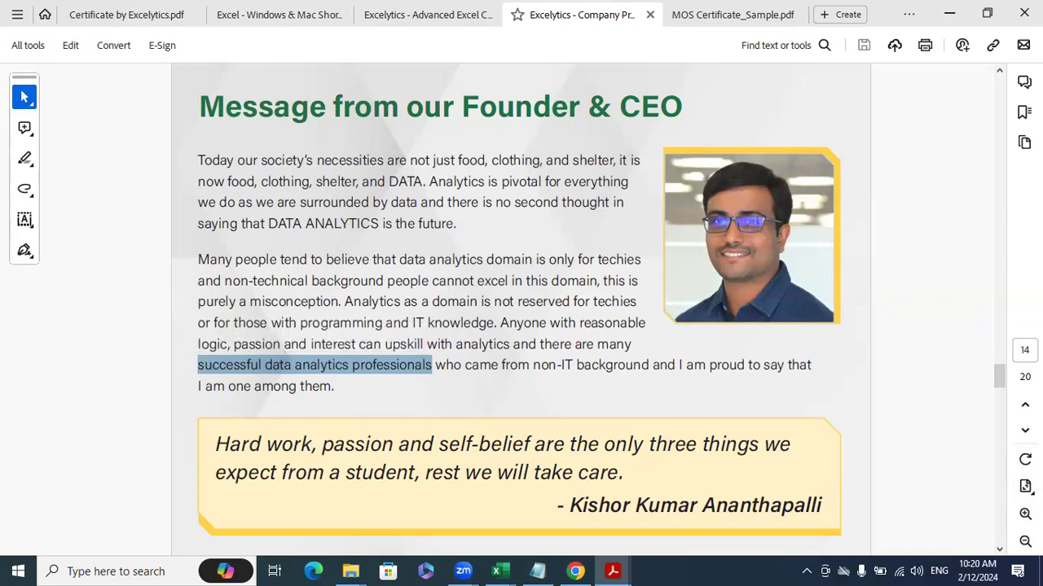
{"action": "left_click", "coordinate": [1000, 551]}
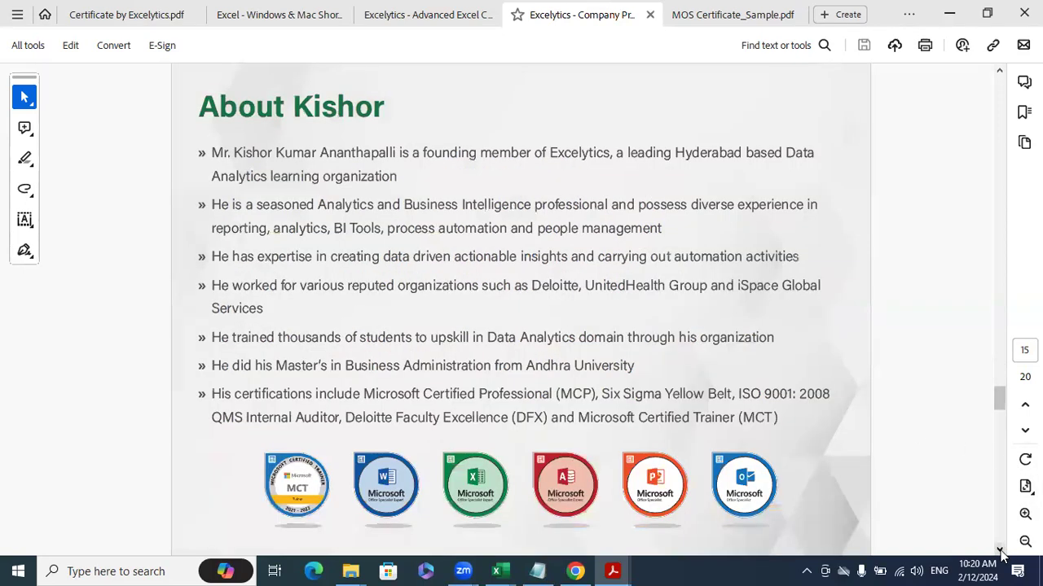
- Page past both Our team pages to the page 18 student testimonials
{"action": "left_click", "coordinate": [1001, 551]}
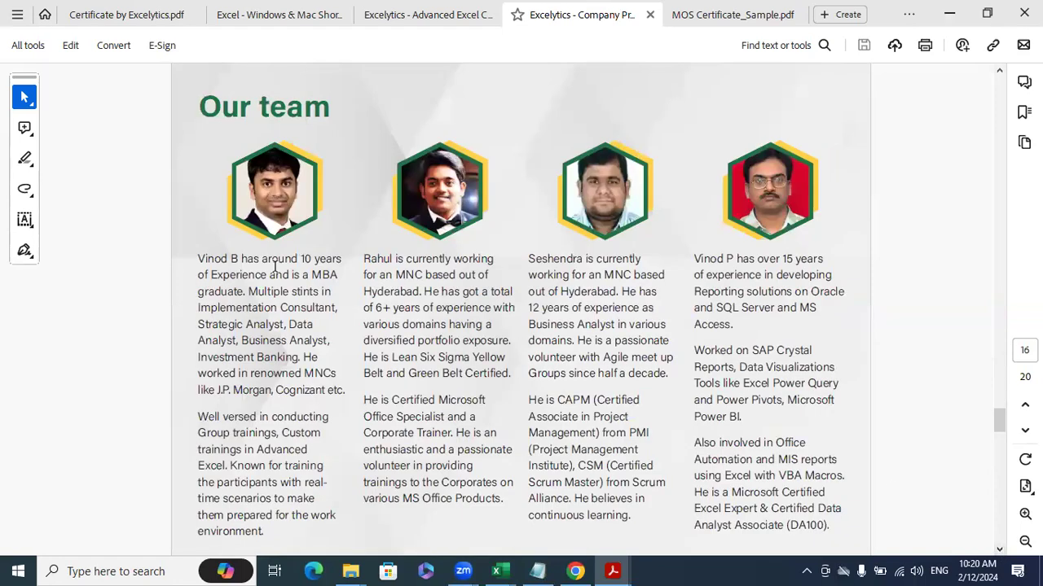
{"action": "left_click", "coordinate": [1000, 551]}
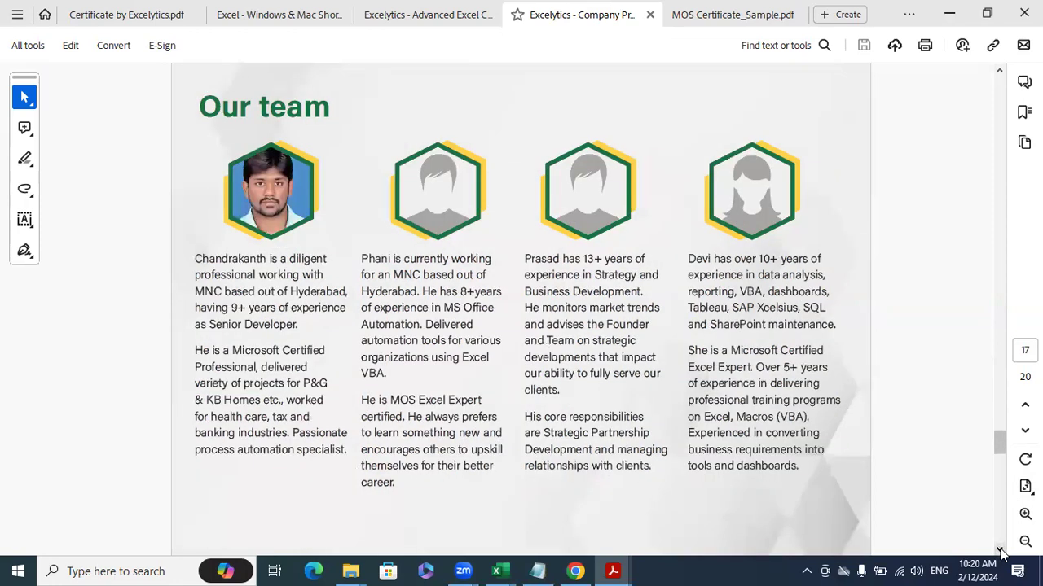
{"action": "left_click", "coordinate": [1000, 551]}
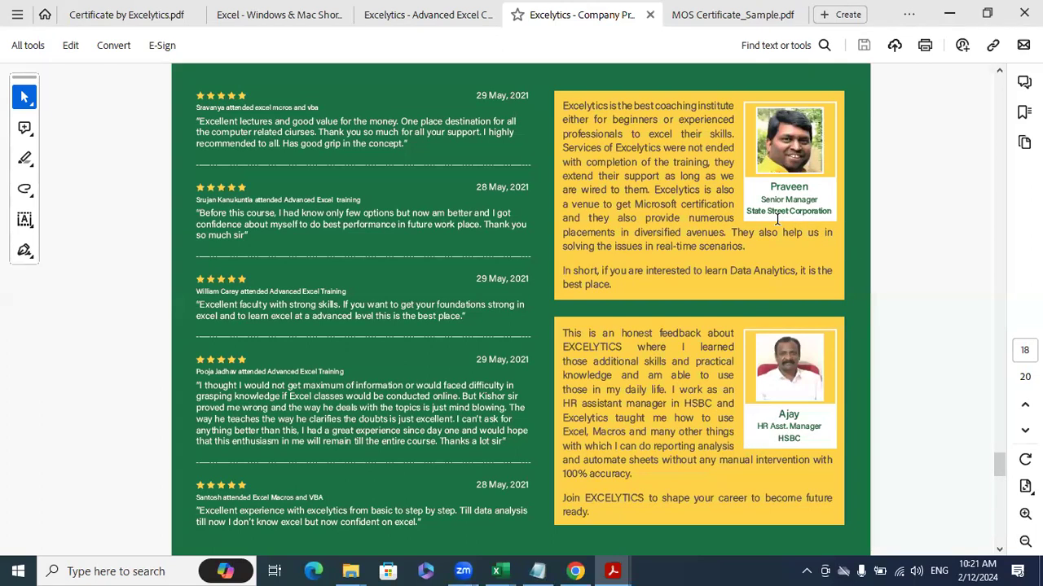
- View the Reviews and Ratings and office contacts pages, then close the PDF
{"action": "left_click", "coordinate": [1000, 550]}
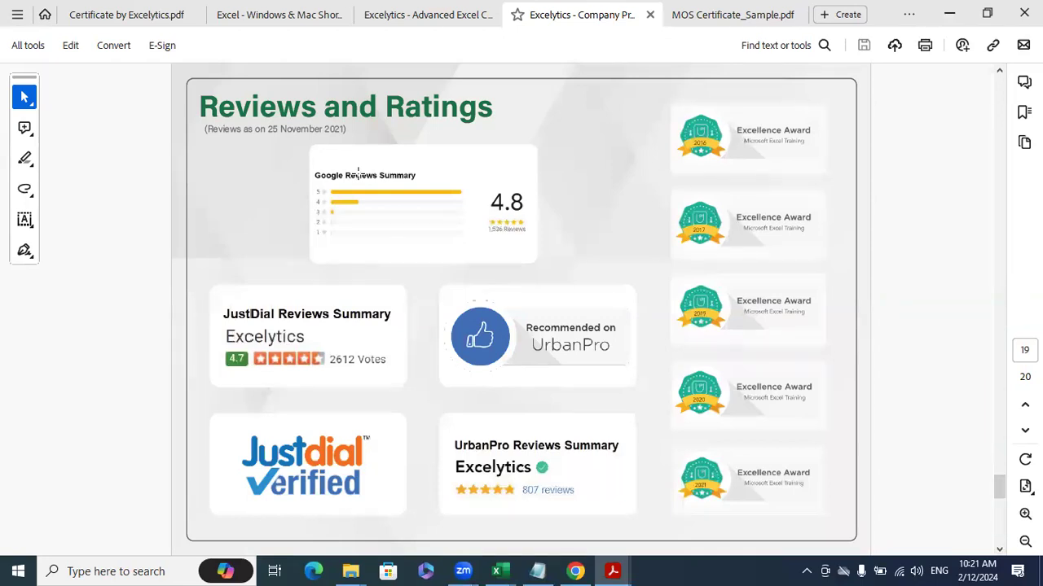
{"action": "left_click", "coordinate": [1000, 552]}
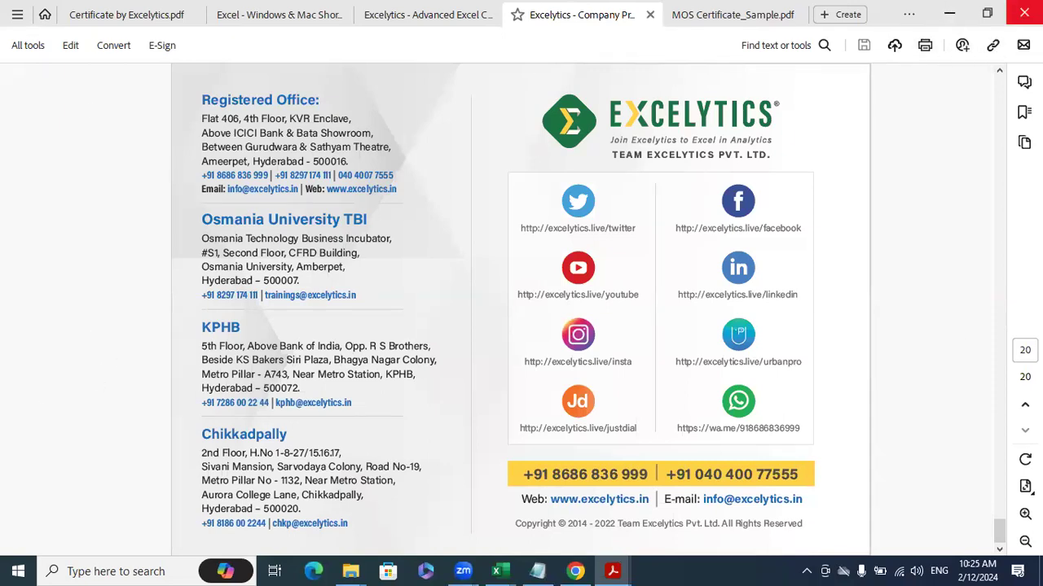
{"action": "left_click", "coordinate": [1024, 14]}
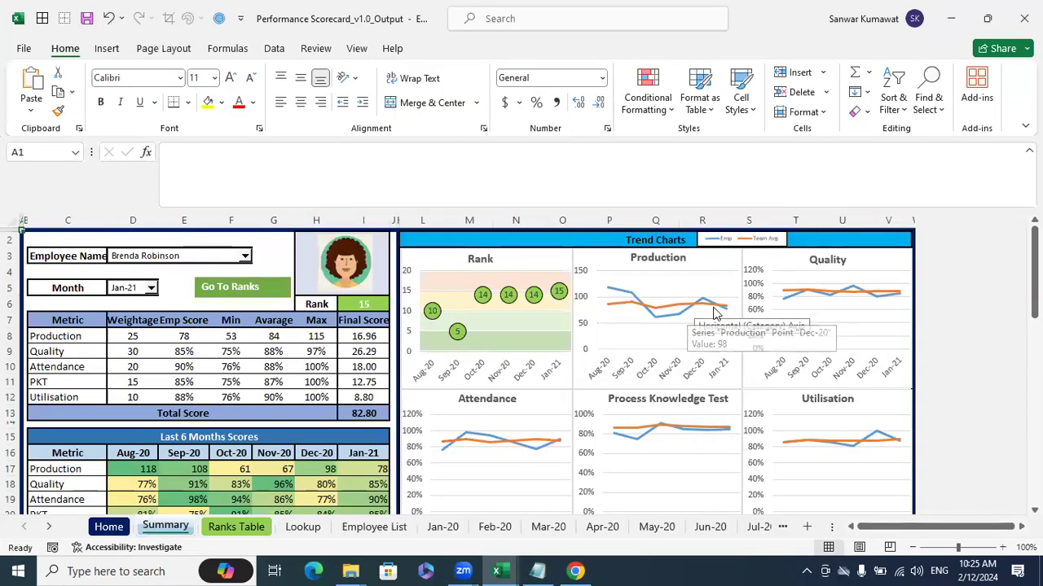
- Close the Performance Scorecard and Profit Analysis workbooks without saving changes
{"action": "left_click", "coordinate": [500, 570]}
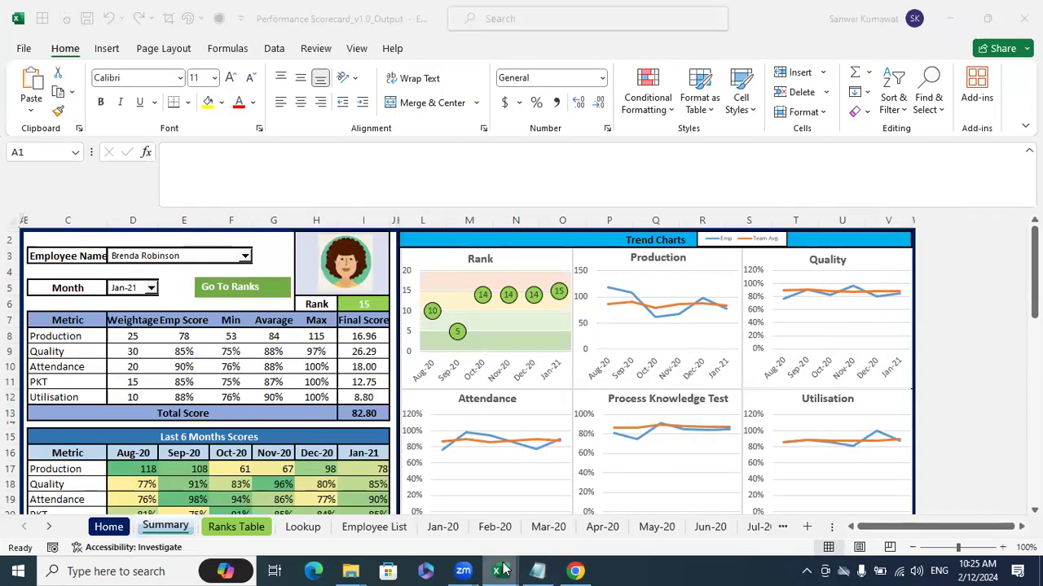
{"action": "left_click", "coordinate": [747, 500]}
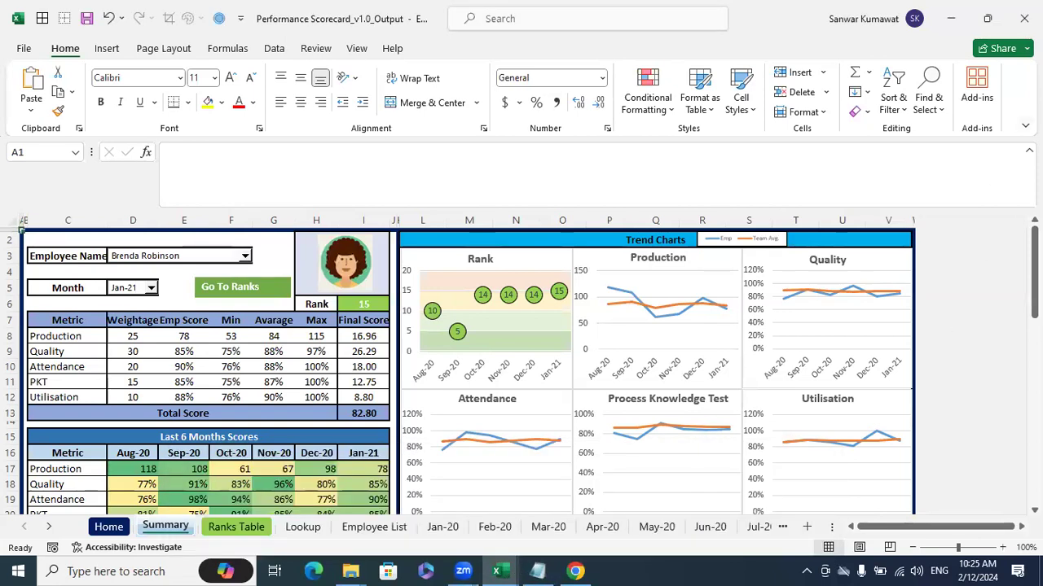
{"action": "left_click", "coordinate": [1024, 18]}
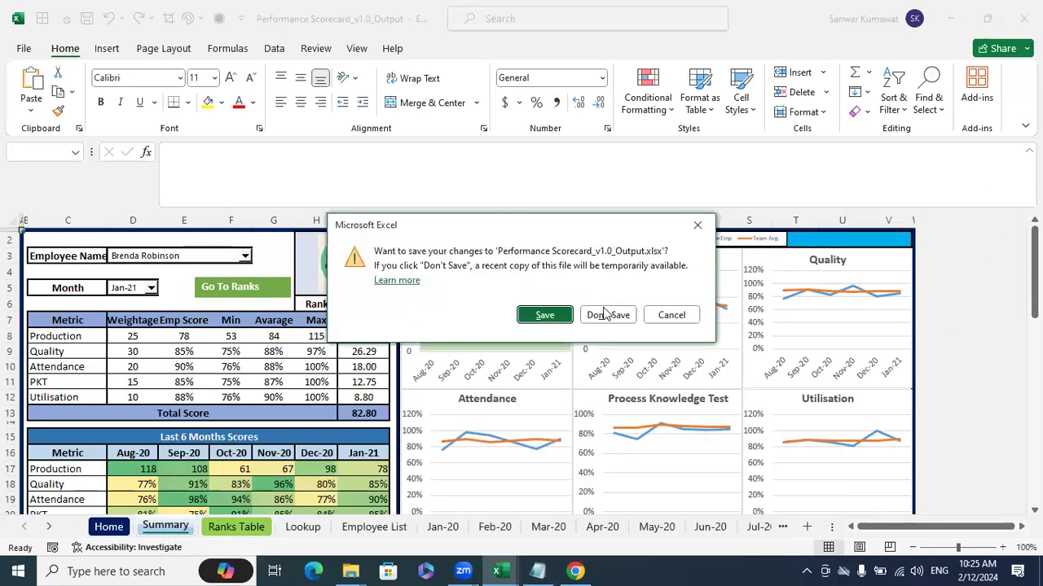
{"action": "left_click", "coordinate": [585, 311]}
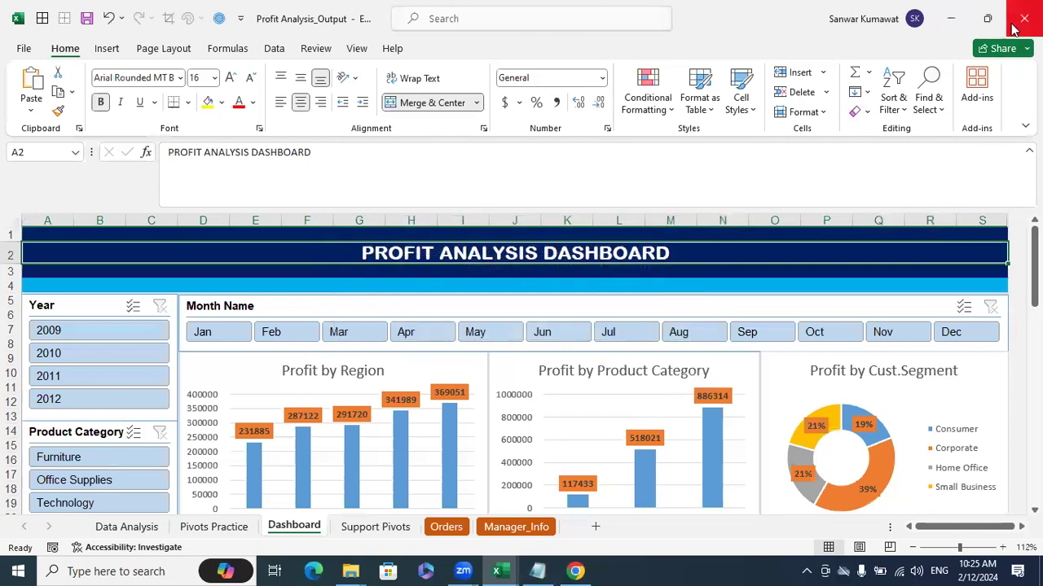
{"action": "left_click", "coordinate": [608, 313]}
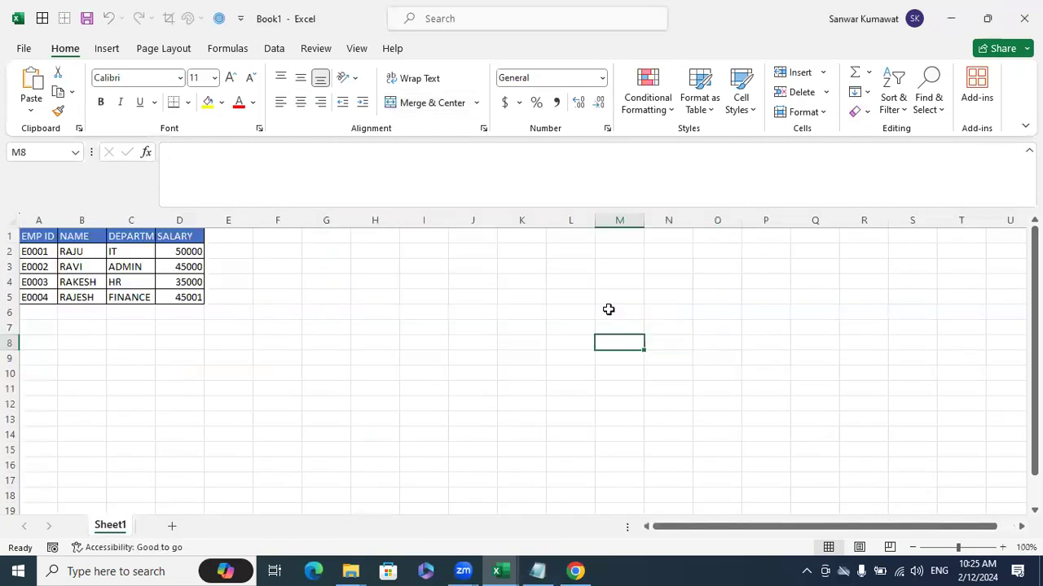
- Select cell I1 beside Book1's employee table and insert a new Sheet2
{"action": "left_click", "coordinate": [702, 343]}
{"action": "left_click", "coordinate": [412, 311]}
{"action": "scroll", "coordinate": [383, 305], "scroll_direction": "down", "scroll_amount": 3}
{"action": "left_click", "coordinate": [440, 281]}
{"action": "left_click", "coordinate": [391, 237]}
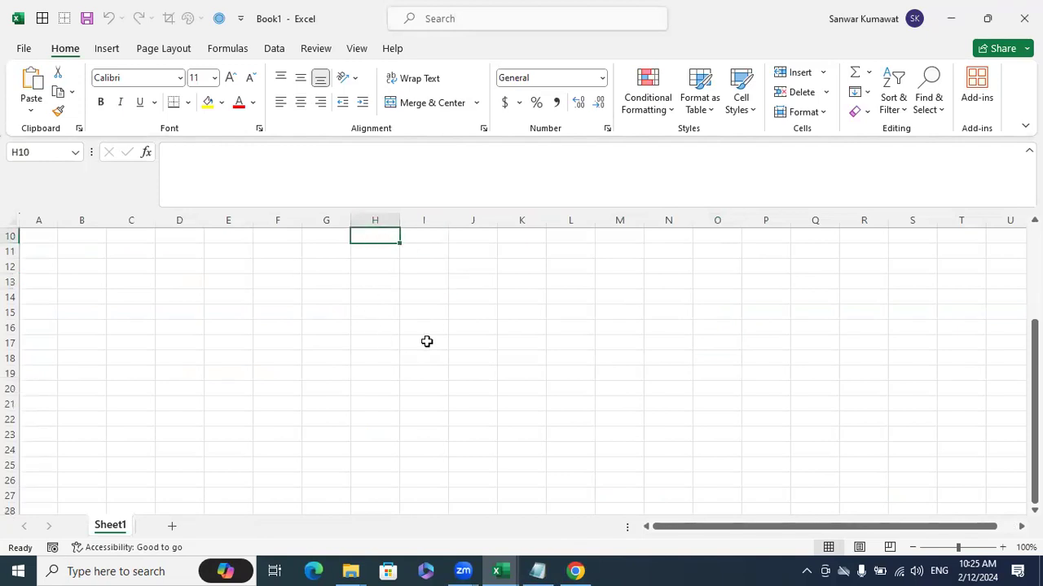
{"action": "scroll", "coordinate": [427, 341], "scroll_direction": "up", "scroll_amount": 3}
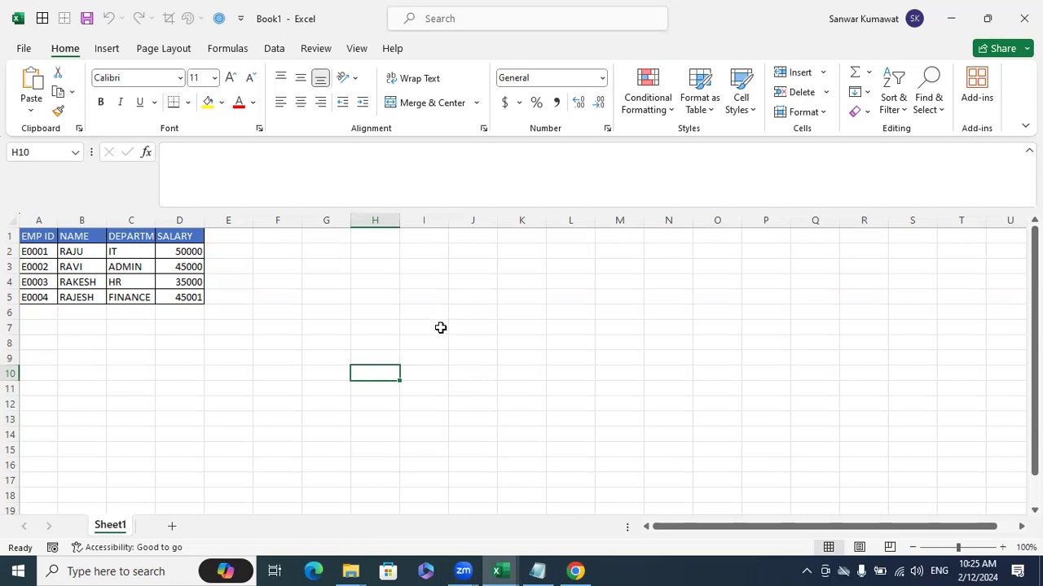
{"action": "left_click", "coordinate": [414, 240]}
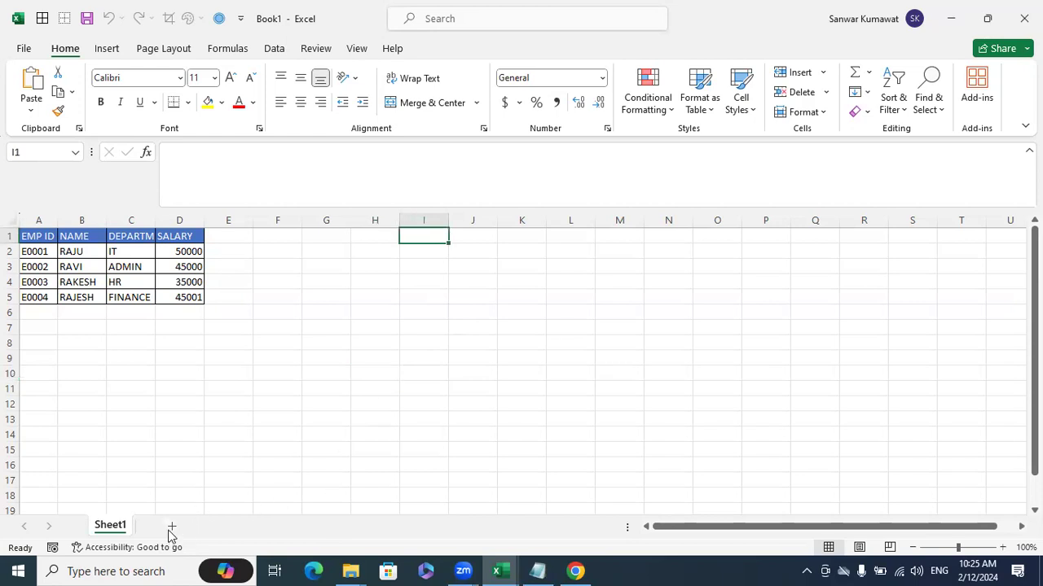
{"action": "left_click", "coordinate": [172, 527]}
- Enter 1 in A1, copy it down to A8, then undo that copy
{"action": "left_click", "coordinate": [103, 234]}
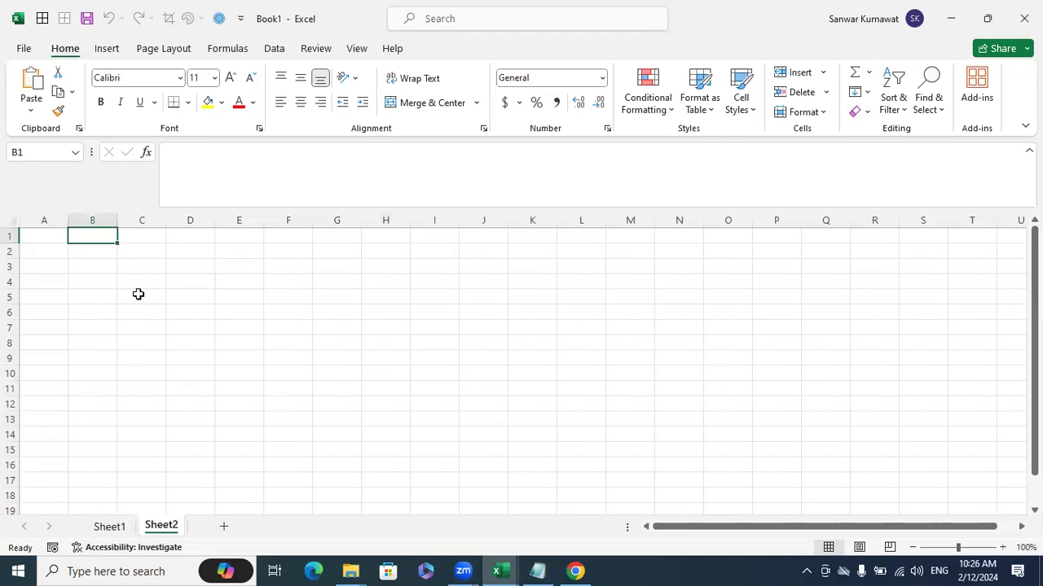
{"action": "key", "text": "Left"}
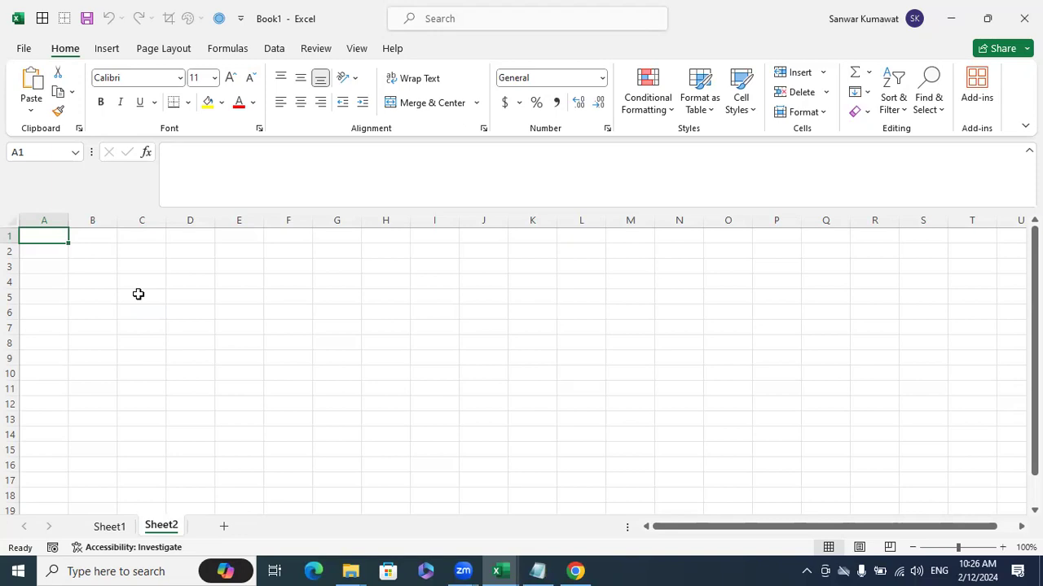
{"action": "type", "text": "1"}
{"action": "key", "text": "Return"}
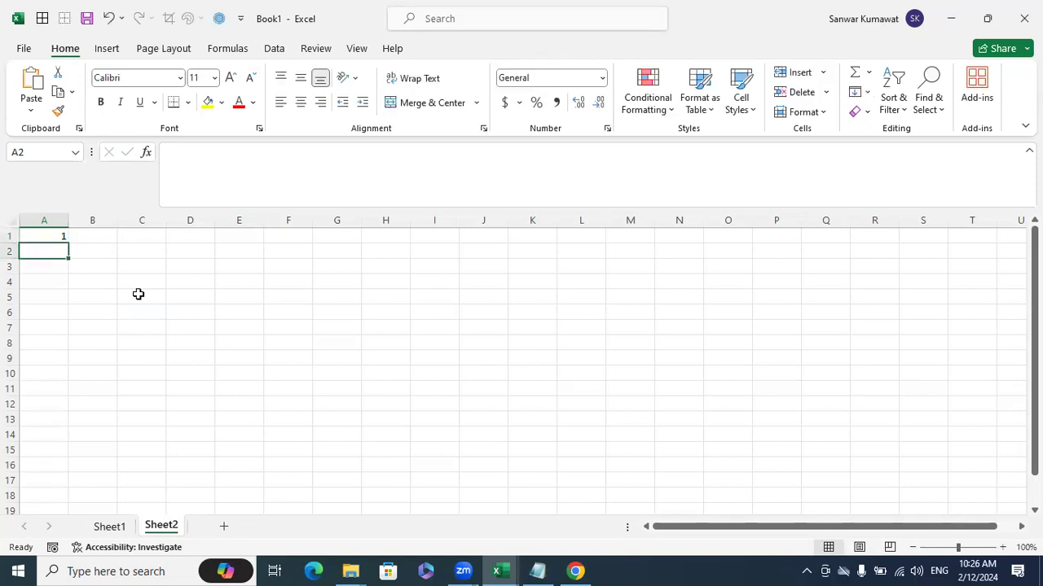
{"action": "key", "text": "Up"}
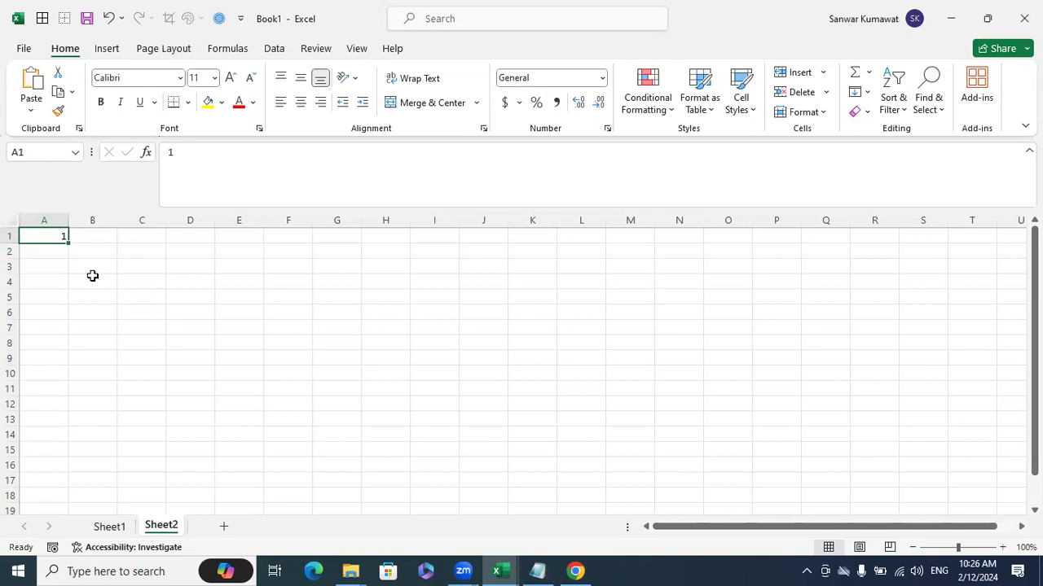
{"action": "left_click_drag", "start_coordinate": [72, 248], "coordinate": [70, 351]}
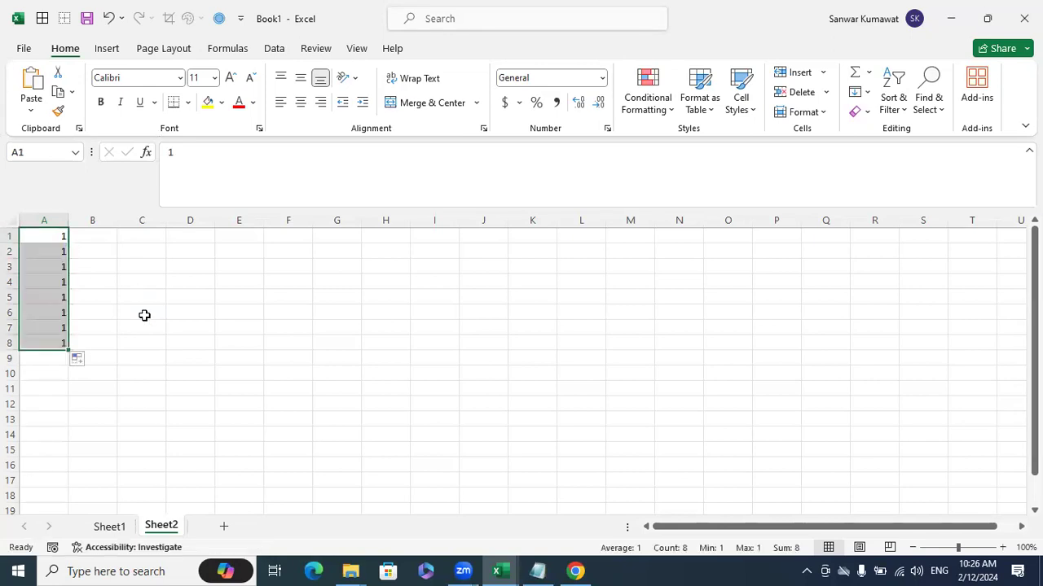
{"action": "key", "text": "ctrl+z"}
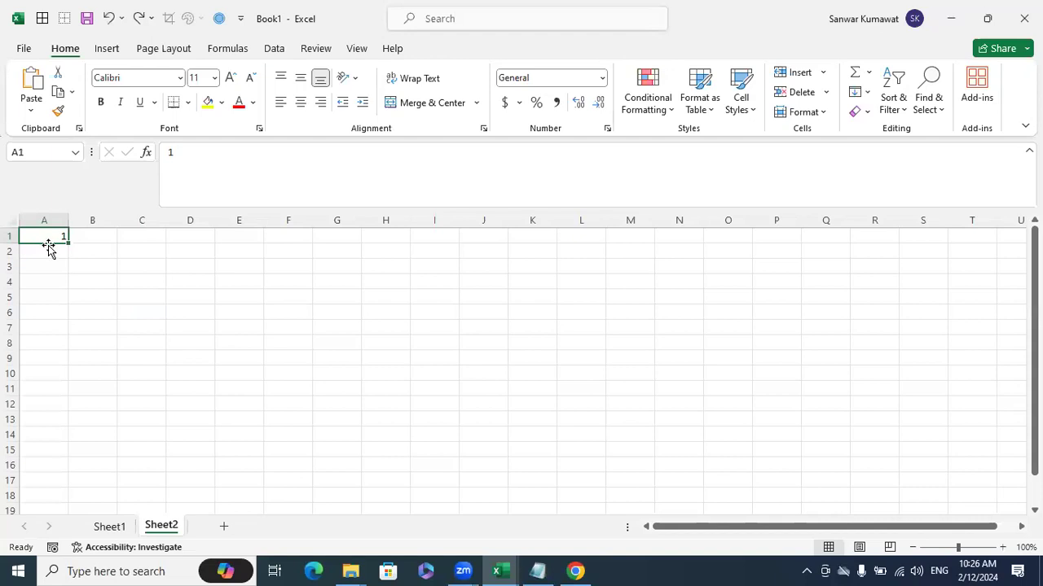
- Enter 2 in A2 and fill the 1, 2 series down column A to row 100
{"action": "left_click", "coordinate": [64, 254]}
{"action": "type", "text": "2"}
{"action": "key", "text": "Return"}
{"action": "mouse_move", "coordinate": [51, 237]}
{"action": "left_mouse_down"}
{"action": "mouse_move", "coordinate": [44, 250]}
{"action": "mouse_move", "coordinate": [75, 303]}
{"action": "mouse_move", "coordinate": [93, 528]}
{"action": "mouse_move", "coordinate": [81, 493]}
{"action": "left_mouse_up"}
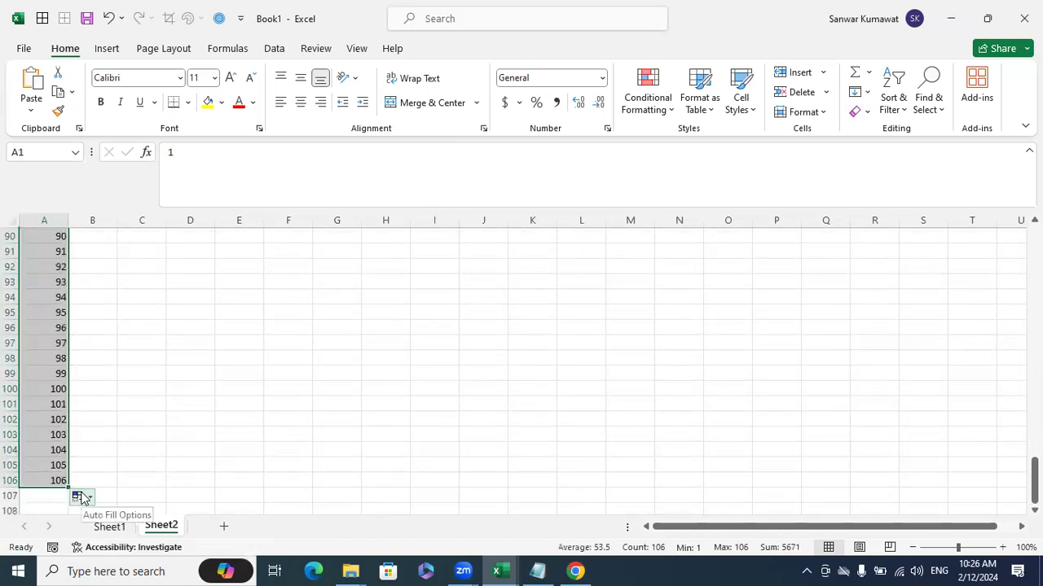
{"action": "left_click_drag", "start_coordinate": [68, 488], "coordinate": [63, 400]}
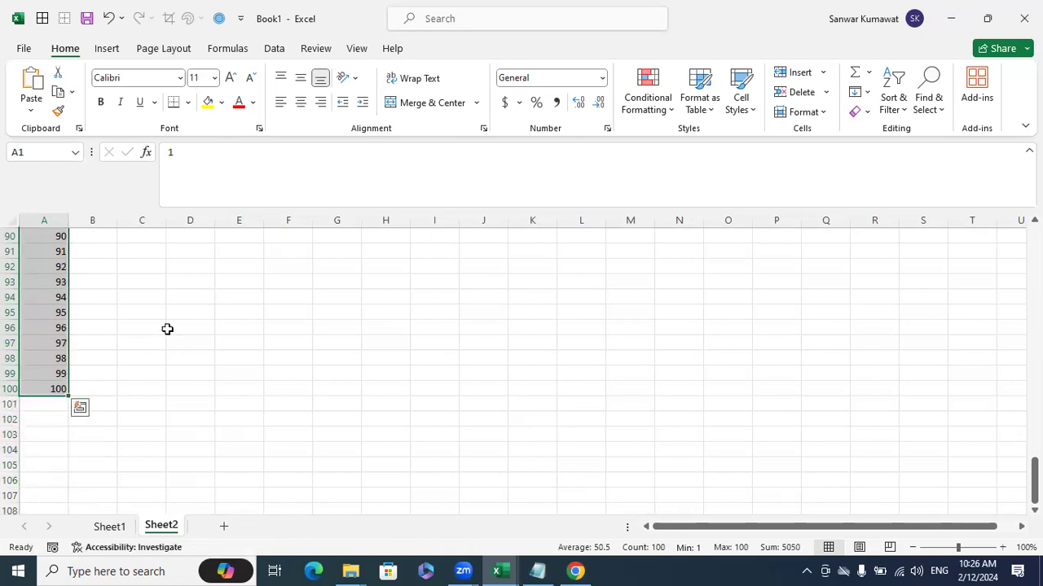
{"action": "scroll", "coordinate": [175, 323], "scroll_direction": "up", "scroll_amount": 7}
{"action": "scroll", "coordinate": [174, 323], "scroll_direction": "up", "scroll_amount": 20}
{"action": "scroll", "coordinate": [174, 302], "scroll_direction": "up", "scroll_amount": 2}
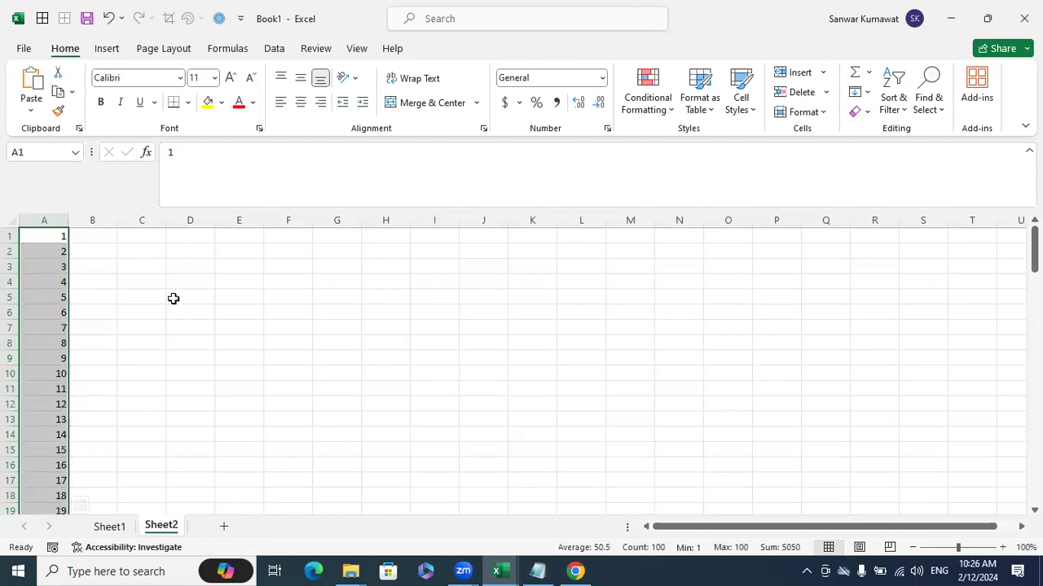
- Number C1:C24 by entering 1 and 2 and filling the series down to row 24
{"action": "left_click", "coordinate": [150, 238]}
{"action": "type", "text": "1"}
{"action": "left_click", "coordinate": [175, 281]}
{"action": "left_click", "coordinate": [154, 249]}
{"action": "type", "text": "2"}
{"action": "left_click", "coordinate": [228, 293]}
{"action": "left_click_drag", "start_coordinate": [154, 234], "coordinate": [208, 503]}
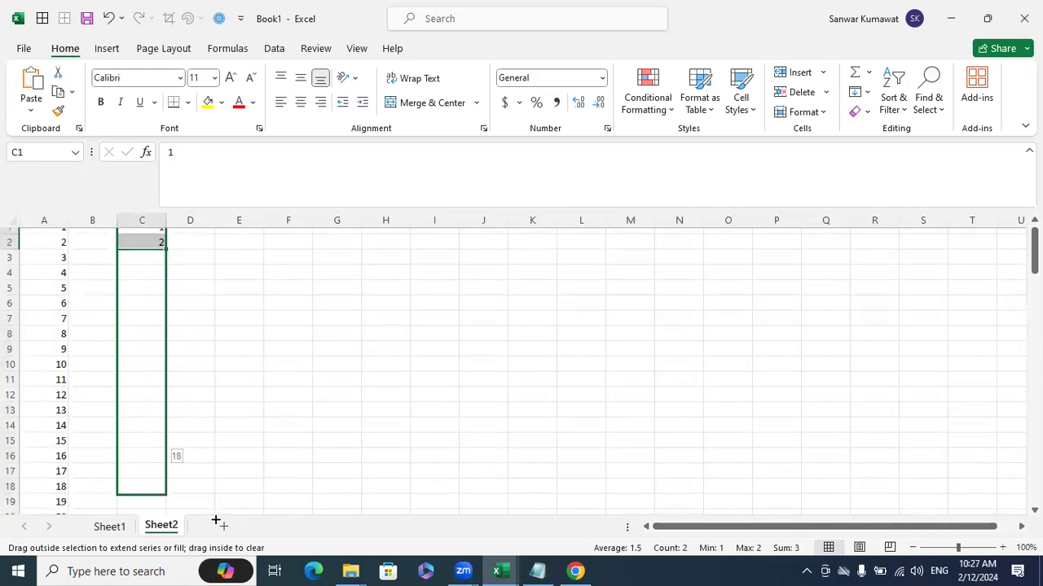
{"action": "left_click_drag", "start_coordinate": [208, 504], "coordinate": [213, 515]}
{"action": "scroll", "coordinate": [219, 379], "scroll_direction": "up", "scroll_amount": 3}
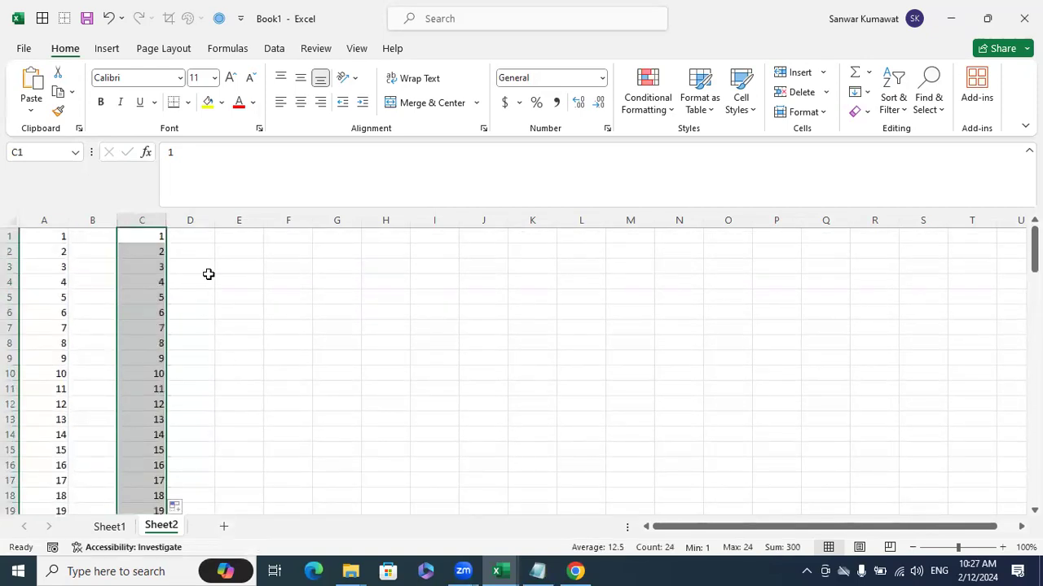
- Enter 1 in E1 and the formula =E1+1 in E2
{"action": "left_click", "coordinate": [223, 237]}
{"action": "type", "text": "1"}
{"action": "left_click", "coordinate": [244, 252]}
{"action": "type", "text": "="}
{"action": "key", "text": "Up"}
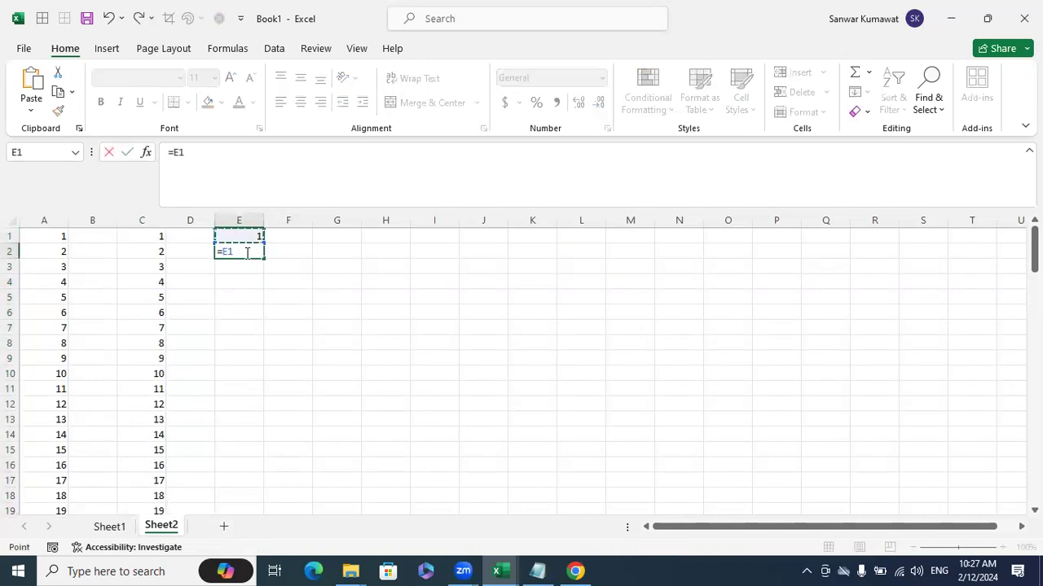
{"action": "type", "text": "+1"}
{"action": "key", "text": "Return"}
- Copy the =E1+1 formula down column E to row 221
{"action": "left_click", "coordinate": [244, 252]}
{"action": "left_click_drag", "start_coordinate": [266, 261], "coordinate": [302, 536]}
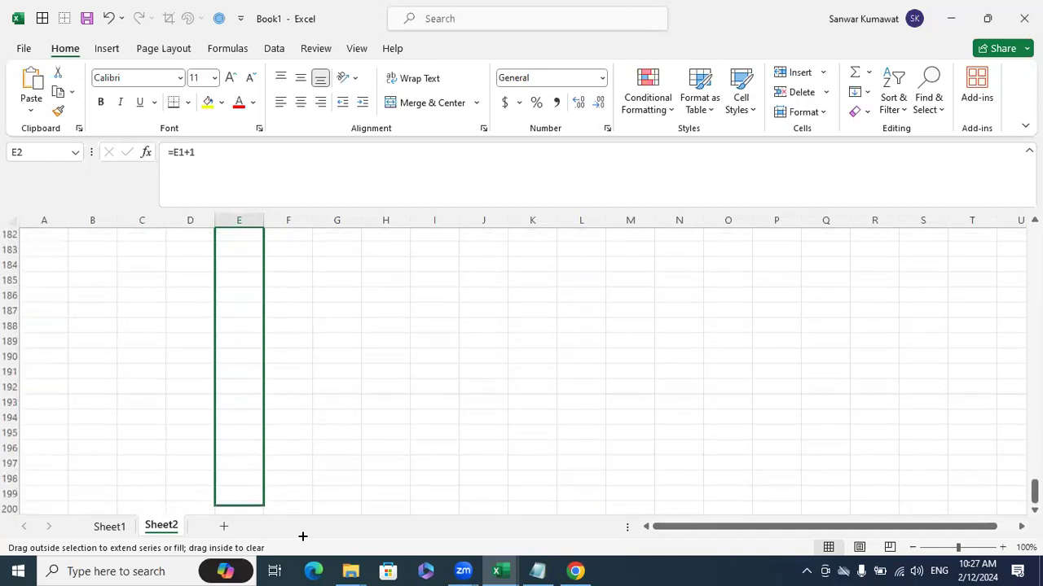
{"action": "left_click_drag", "start_coordinate": [302, 537], "coordinate": [275, 465]}
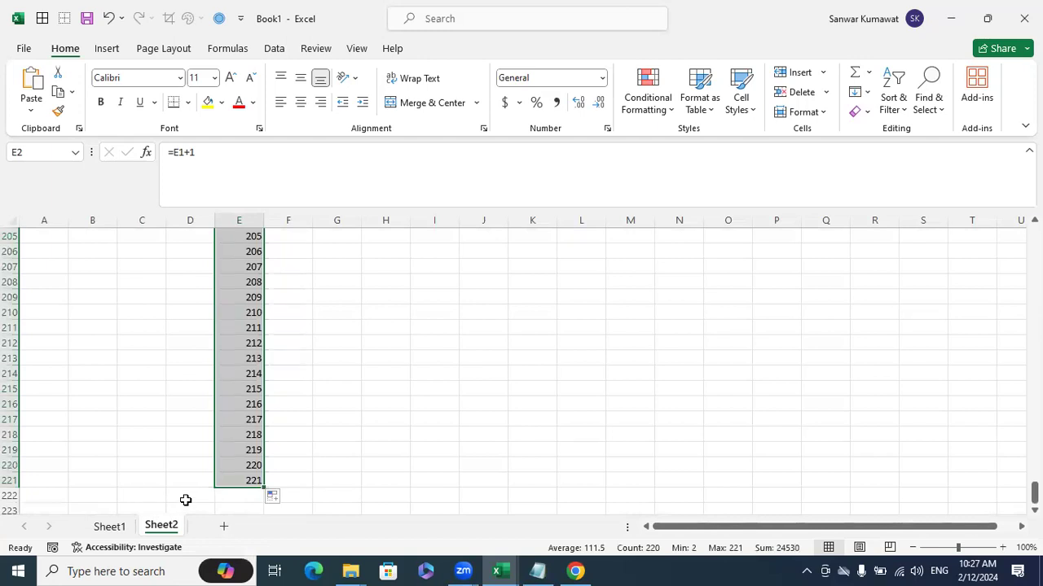
{"action": "scroll", "coordinate": [269, 471], "scroll_direction": "up", "scroll_amount": 7}
{"action": "scroll", "coordinate": [268, 470], "scroll_direction": "up", "scroll_amount": 16}
{"action": "scroll", "coordinate": [264, 467], "scroll_direction": "up", "scroll_amount": 9}
{"action": "scroll", "coordinate": [264, 467], "scroll_direction": "up", "scroll_amount": 18}
{"action": "scroll", "coordinate": [263, 466], "scroll_direction": "up", "scroll_amount": 6}
{"action": "scroll", "coordinate": [261, 468], "scroll_direction": "up", "scroll_amount": 1}
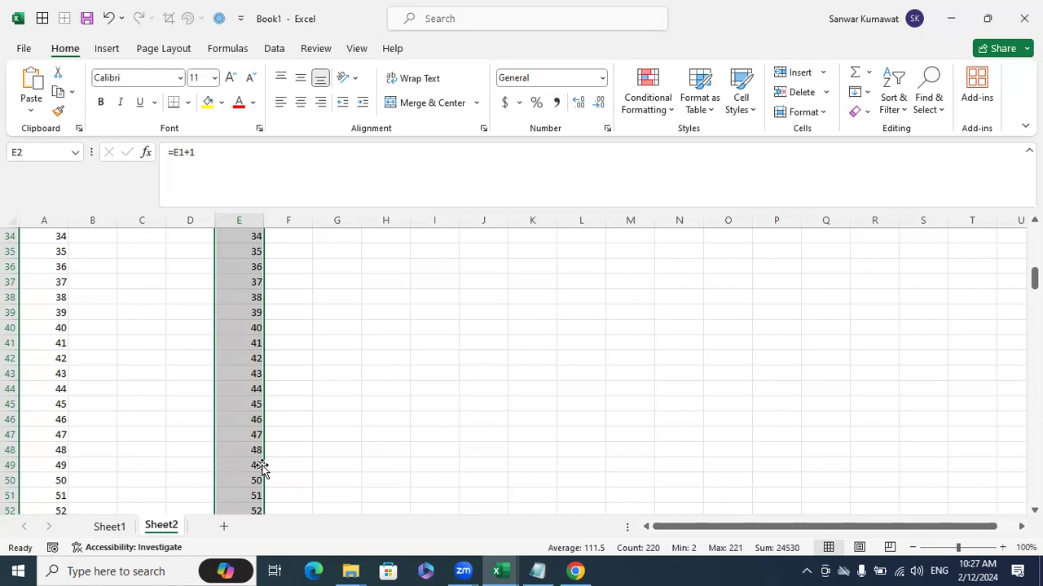
{"action": "scroll", "coordinate": [261, 468], "scroll_direction": "up", "scroll_amount": 3}
{"action": "scroll", "coordinate": [261, 468], "scroll_direction": "up", "scroll_amount": 1}
{"action": "scroll", "coordinate": [261, 469], "scroll_direction": "up", "scroll_amount": 7}
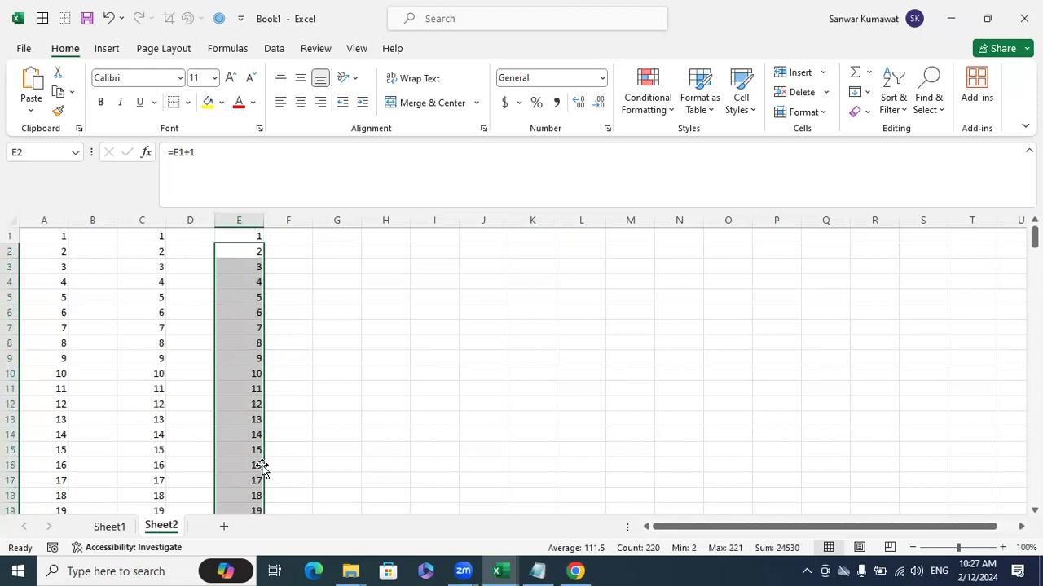
{"action": "left_click", "coordinate": [346, 241]}
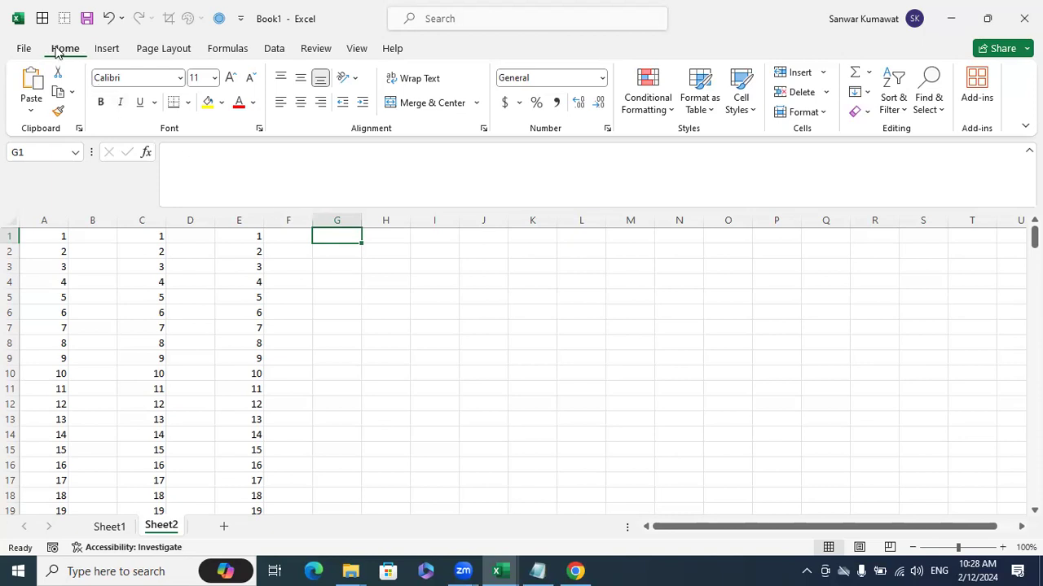
- Apply a Fill Series down the column with a stop value of 1000000
{"action": "left_click", "coordinate": [861, 92]}
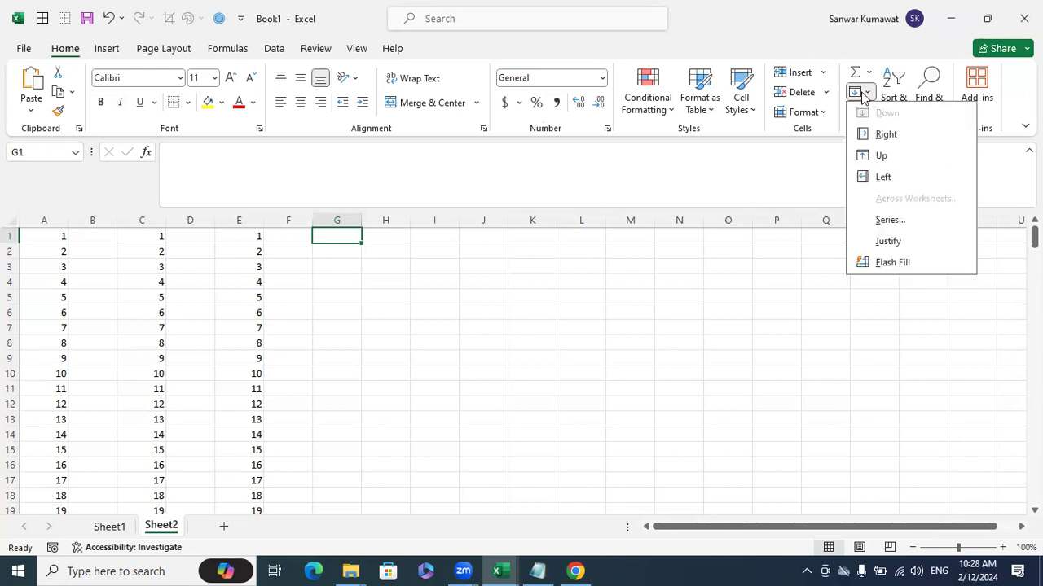
{"action": "left_click", "coordinate": [896, 225]}
{"action": "left_click", "coordinate": [782, 283]}
{"action": "left_click", "coordinate": [929, 359]}
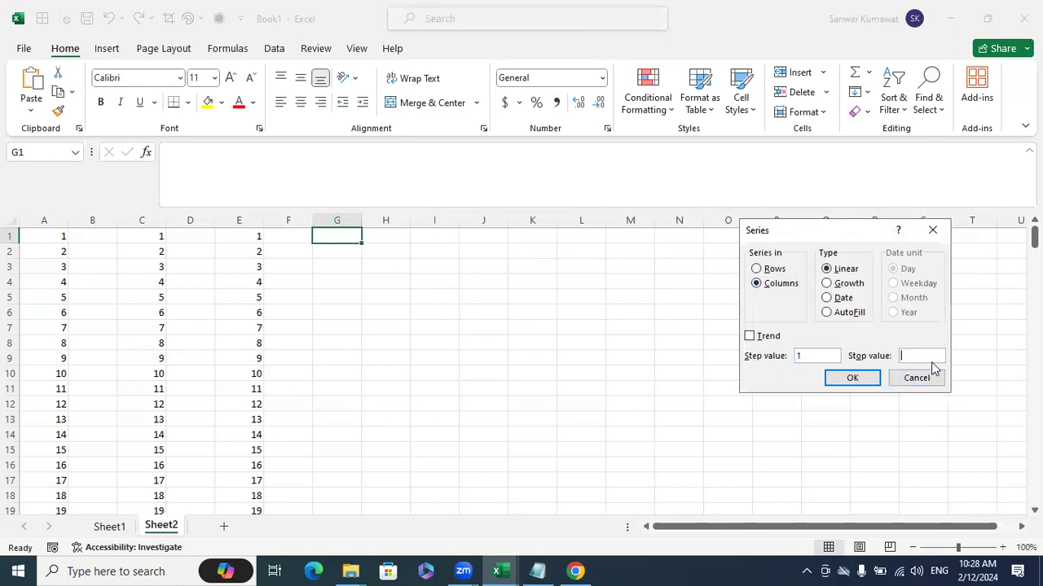
{"action": "type", "text": "1000000"}
{"action": "left_click", "coordinate": [870, 377]}
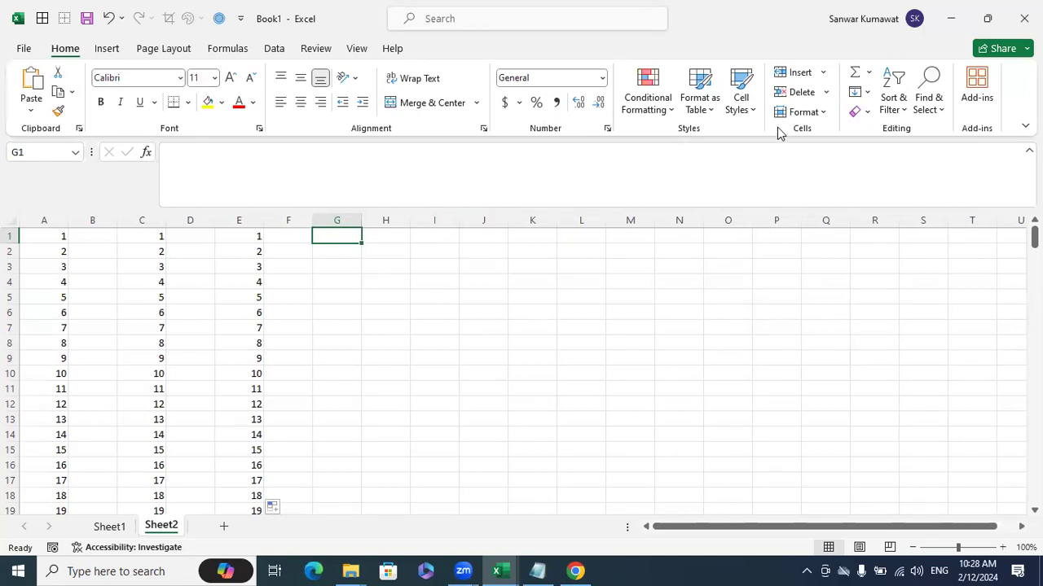
- Reopen the Series dialog and cancel it, then enter 1 in G1
{"action": "left_click", "coordinate": [865, 93]}
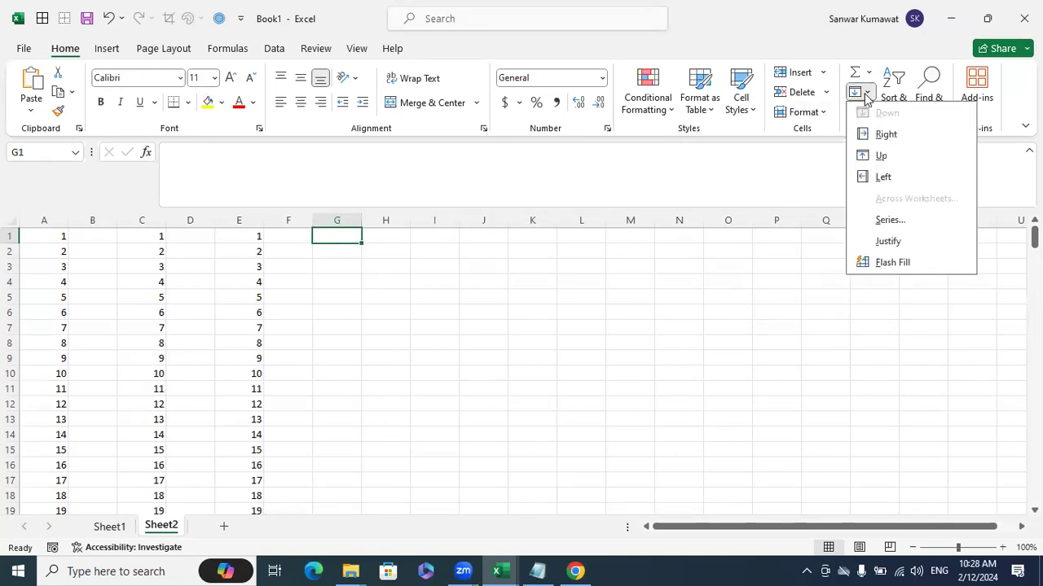
{"action": "left_click", "coordinate": [884, 220]}
{"action": "left_click", "coordinate": [780, 285]}
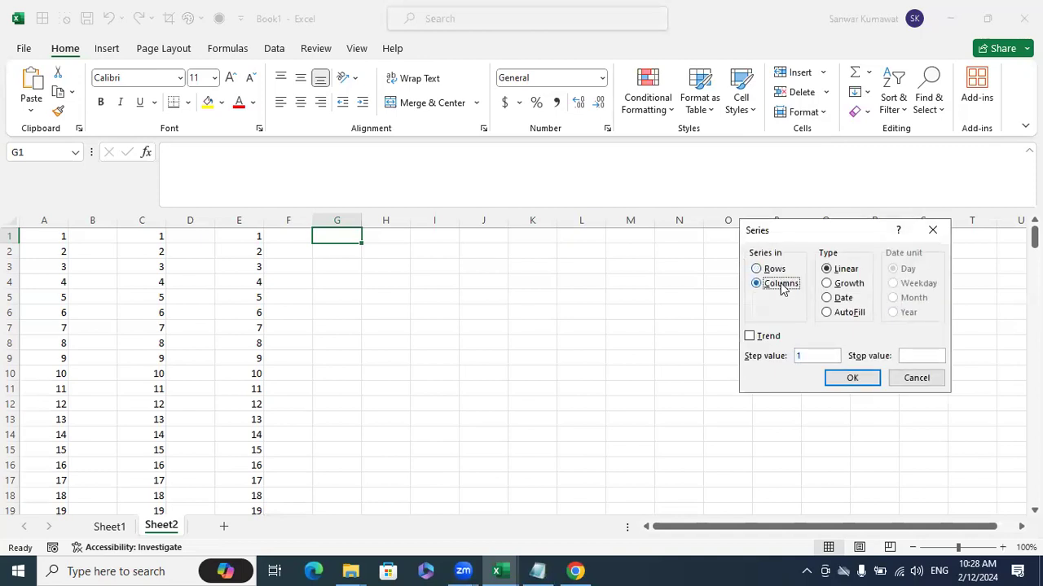
{"action": "left_click", "coordinate": [827, 356]}
{"action": "left_click", "coordinate": [915, 379]}
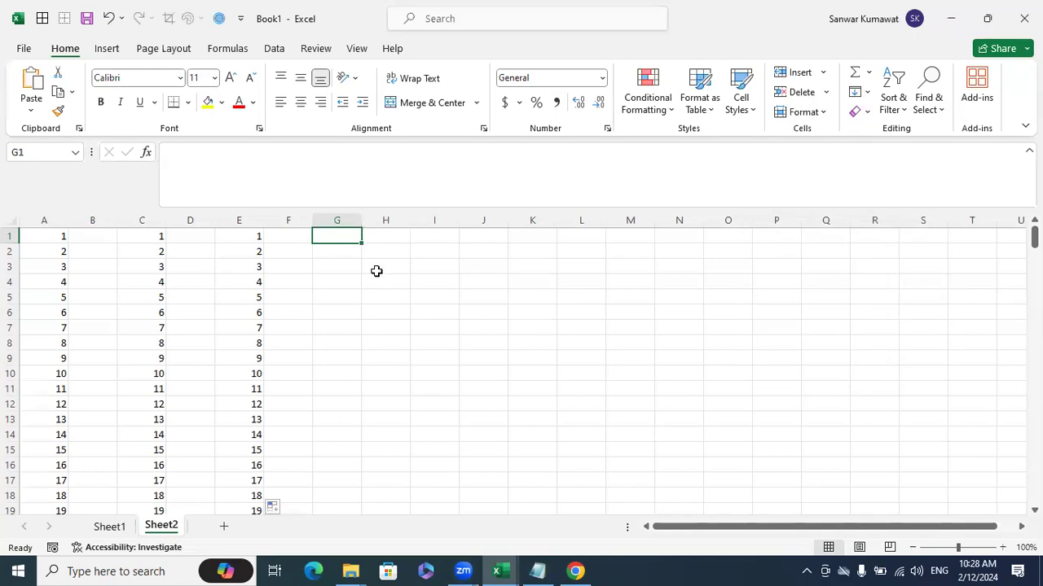
{"action": "type", "text": "1"}
{"action": "left_click", "coordinate": [382, 297]}
{"action": "left_click", "coordinate": [342, 240]}
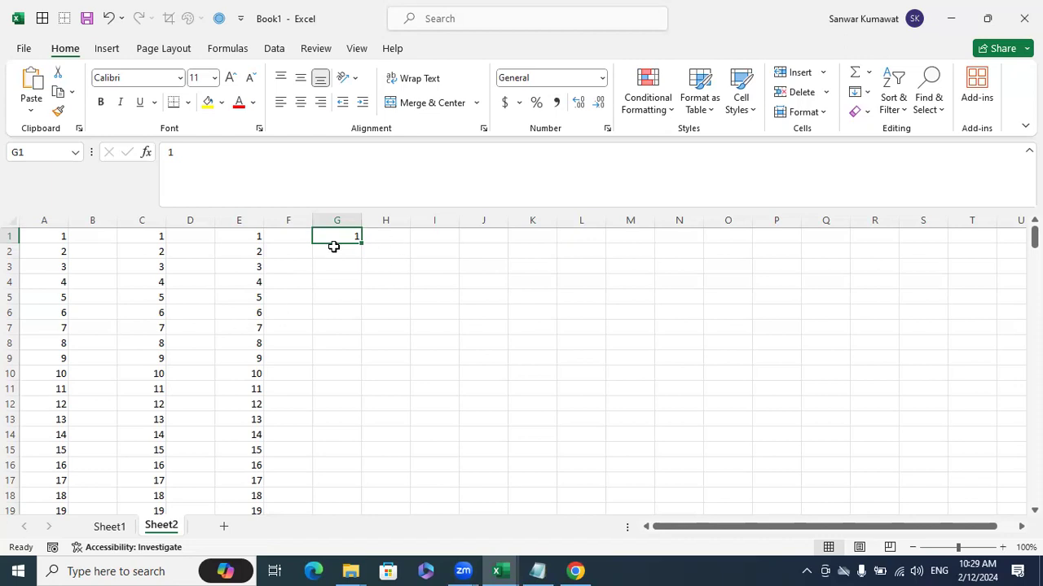
- Fill column G with a linear series from 1 to 1000000 and jump to its last value
{"action": "left_click", "coordinate": [861, 92]}
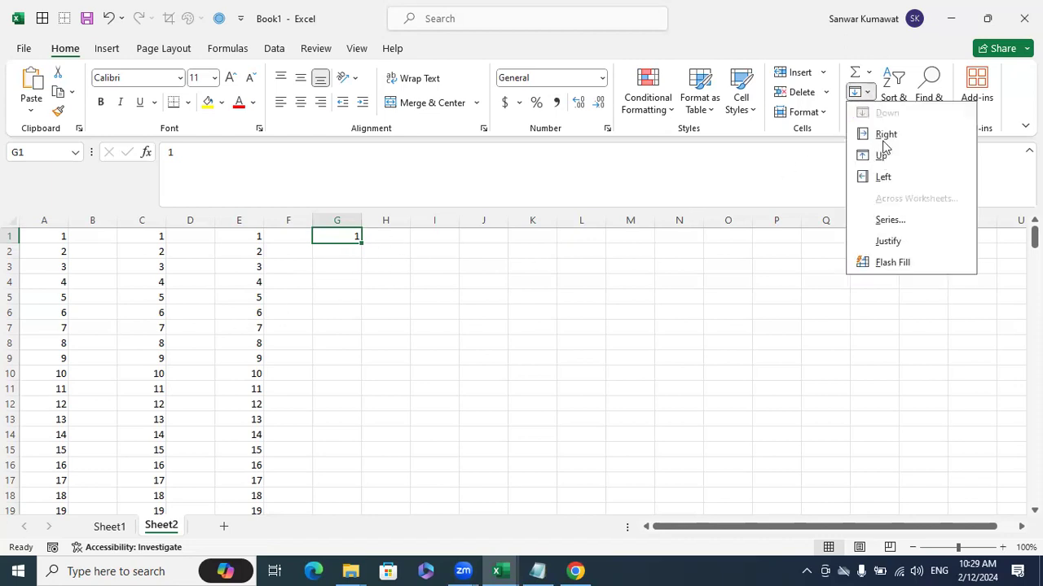
{"action": "left_click", "coordinate": [889, 219]}
{"action": "left_click", "coordinate": [776, 285]}
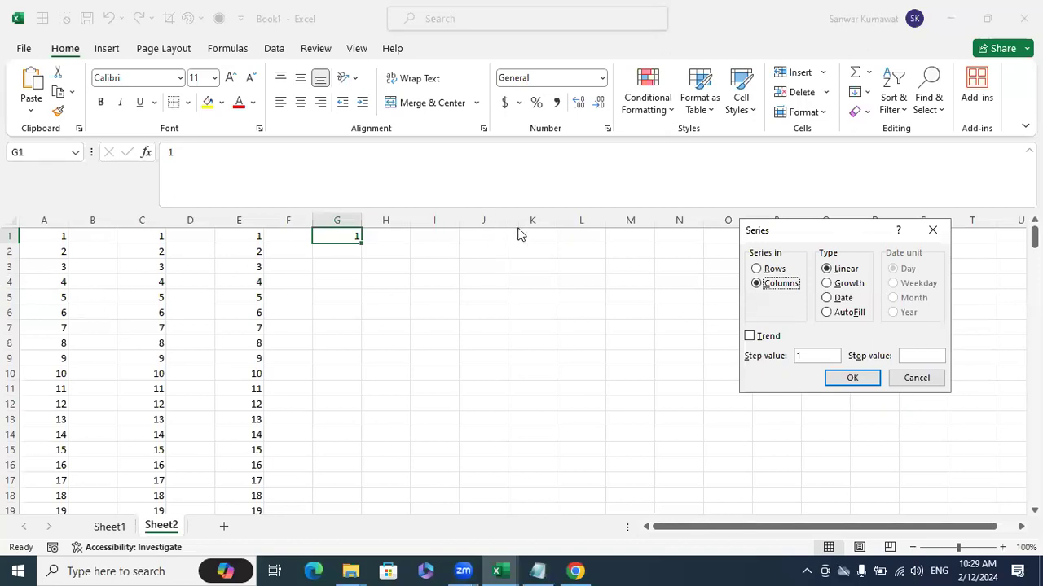
{"action": "left_click", "coordinate": [911, 358]}
{"action": "type", "text": "10"}
{"action": "type", "text": "00000"}
{"action": "left_click", "coordinate": [862, 378]}
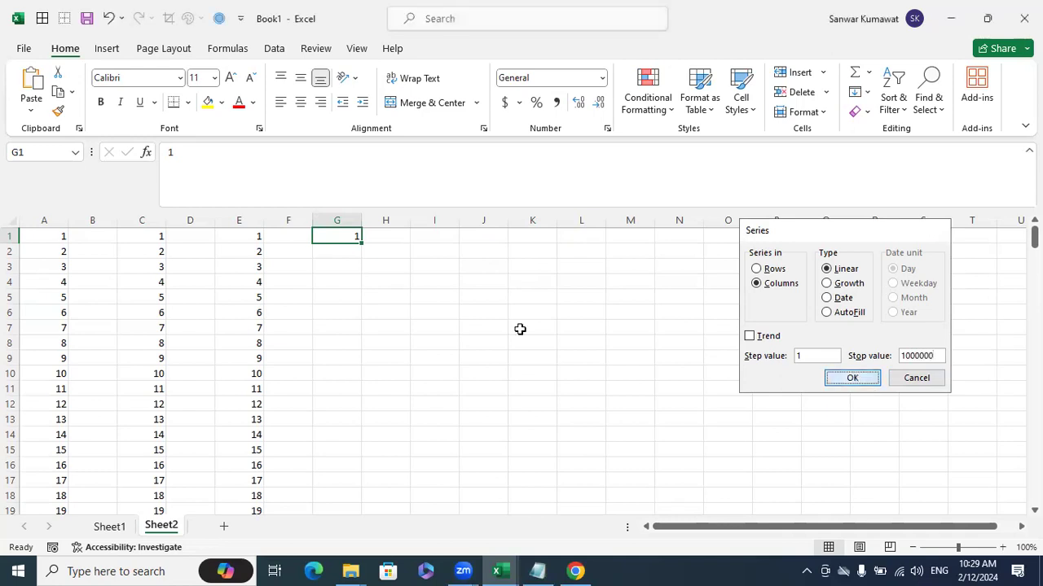
{"action": "key", "text": "ctrl+Down"}
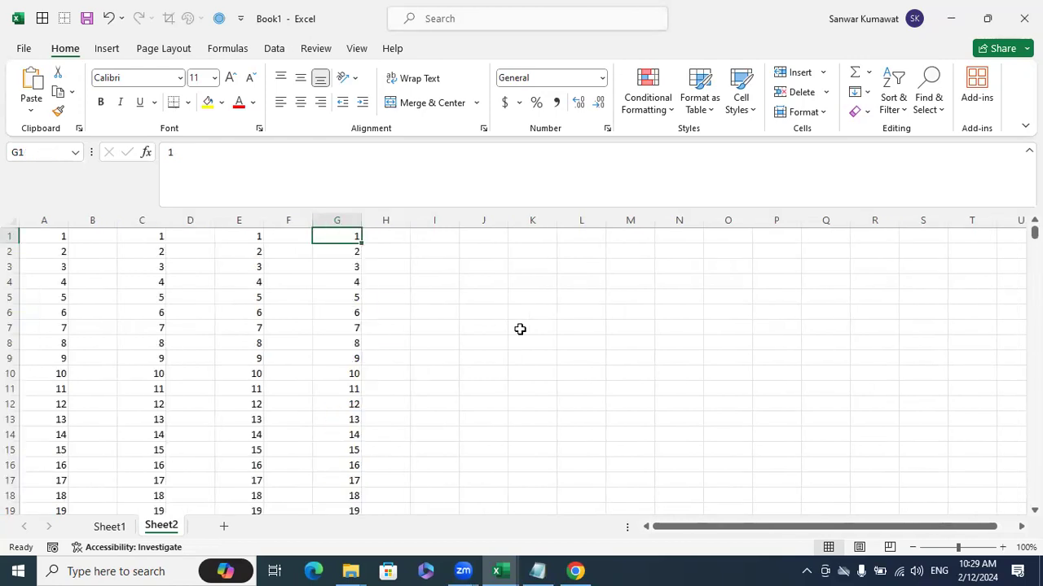
{"action": "key", "text": "Right"}
{"action": "key", "text": "Right"}
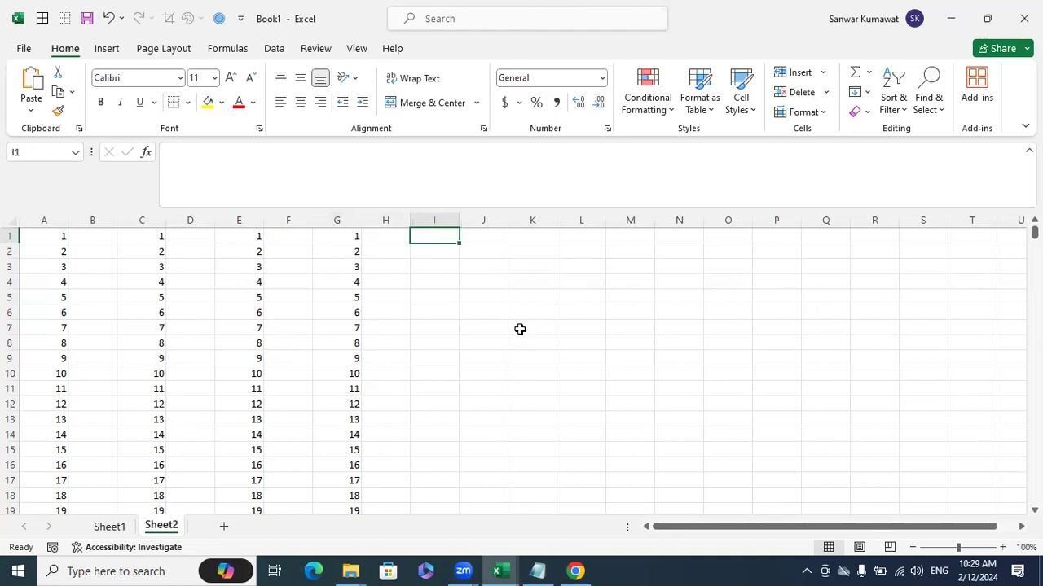
- Enter the date 2/1/2024 in cell I1
{"action": "type", "text": "2/1/2024"}
{"action": "key", "text": "Return"}
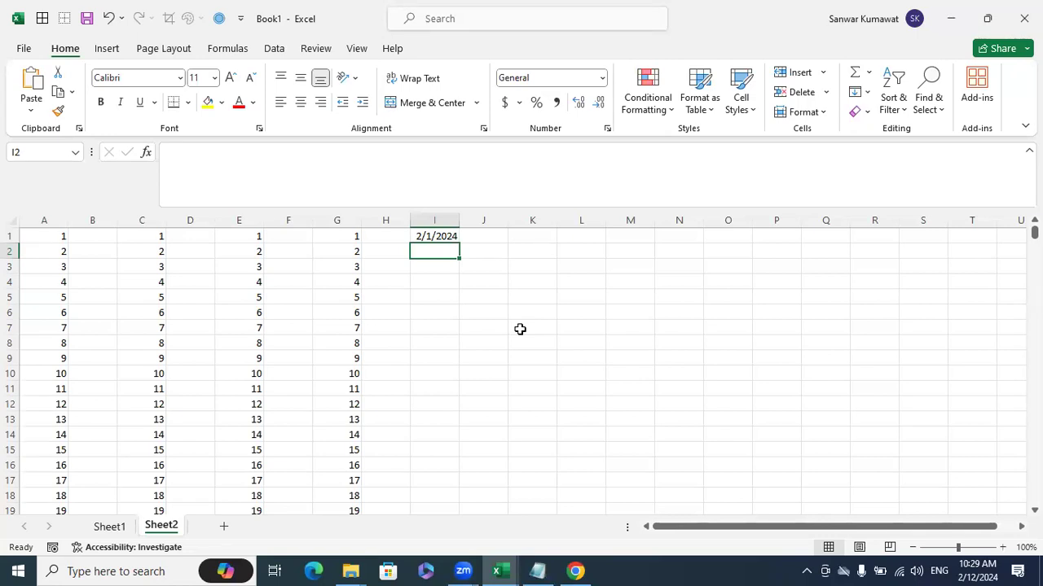
{"action": "left_click", "coordinate": [356, 330]}
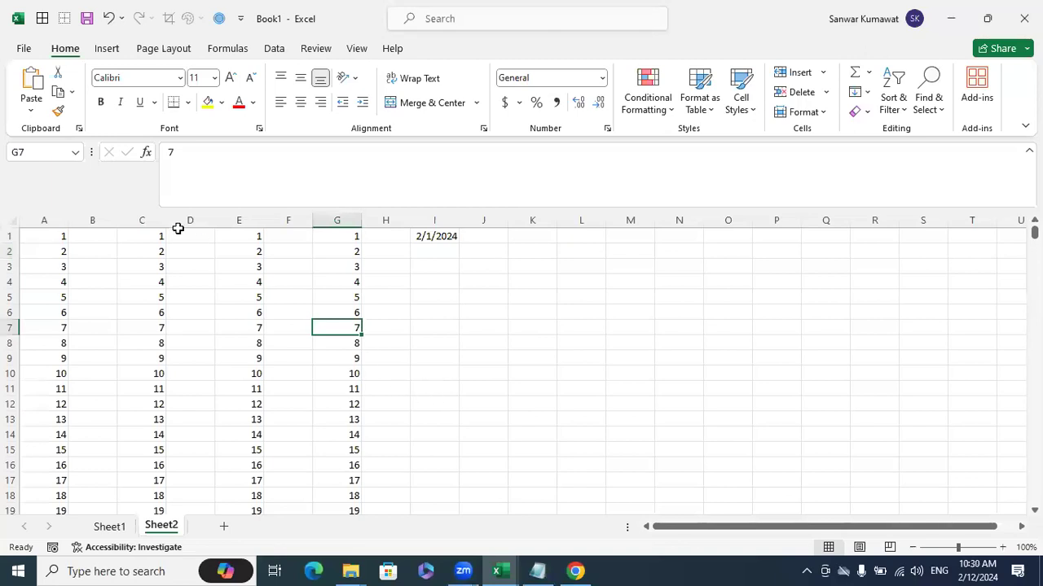
- Go to G100000 and clear column G's numbers below row 100000
{"action": "left_click", "coordinate": [42, 153]}
{"action": "type", "text": "G100000"}
{"action": "key", "text": "Return"}
{"action": "scroll", "coordinate": [358, 424], "scroll_direction": "down", "scroll_amount": 1}
{"action": "left_click", "coordinate": [361, 462]}
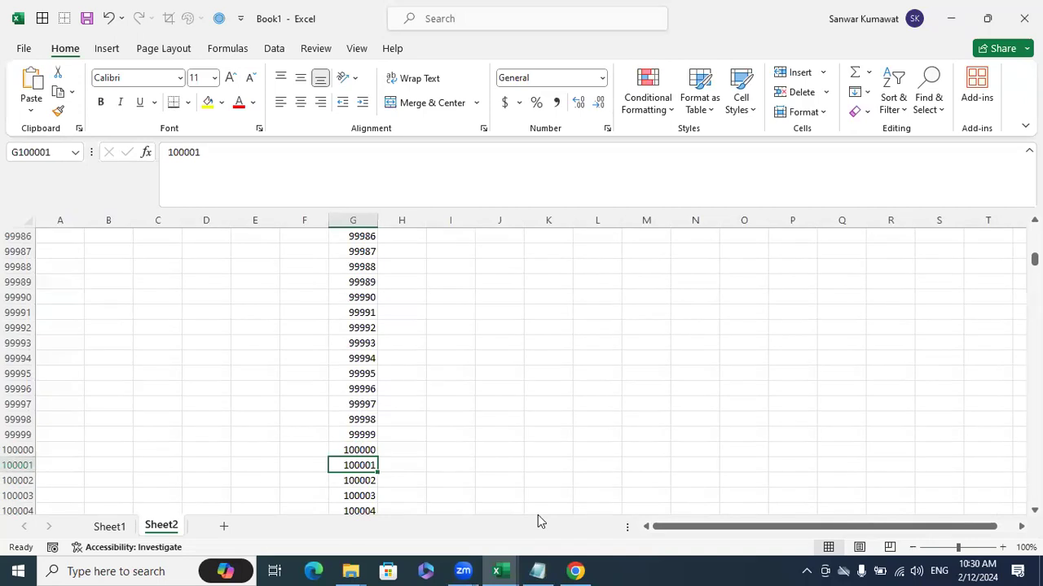
{"action": "key", "text": "ctrl+shift+Down"}
{"action": "key", "text": "Up"}
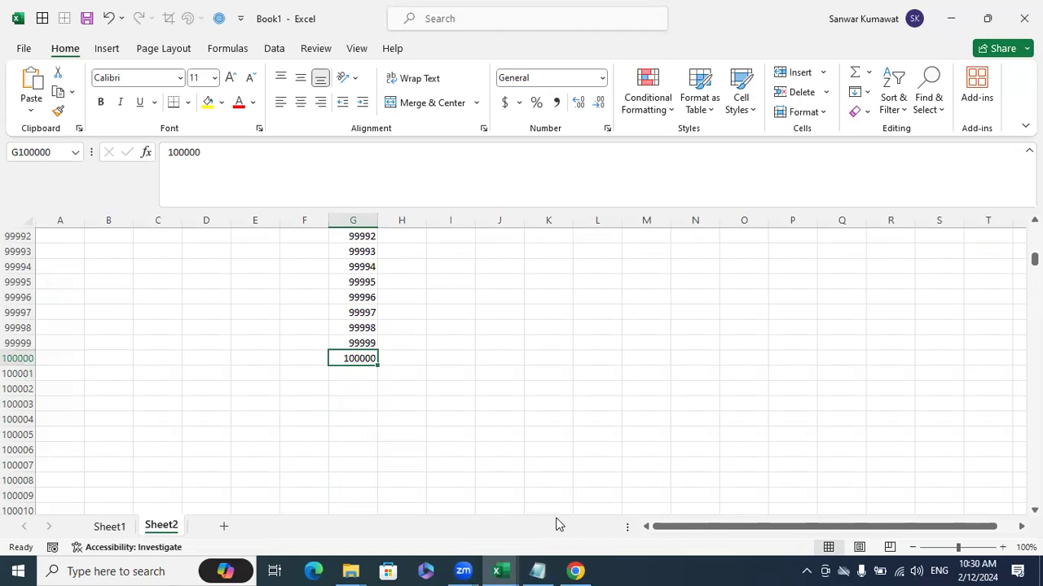
{"action": "scroll", "coordinate": [512, 428], "scroll_direction": "up", "scroll_amount": 11}
{"action": "left_click", "coordinate": [501, 418]}
- Enter the date 2/2/2024 in I2, below the first date
{"action": "key", "text": "ctrl+Up"}
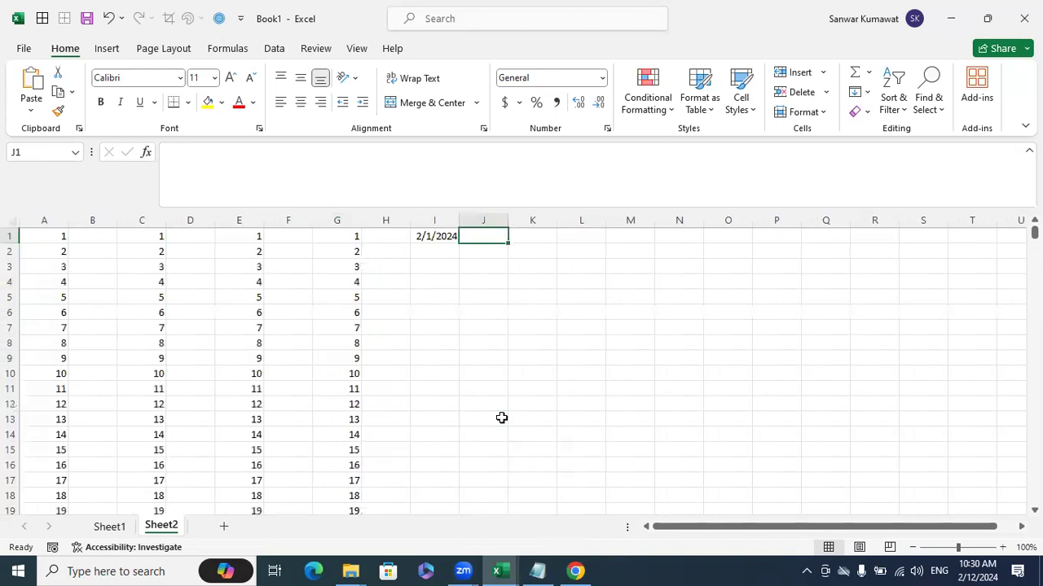
{"action": "key", "text": "Left"}
{"action": "key", "text": "Down"}
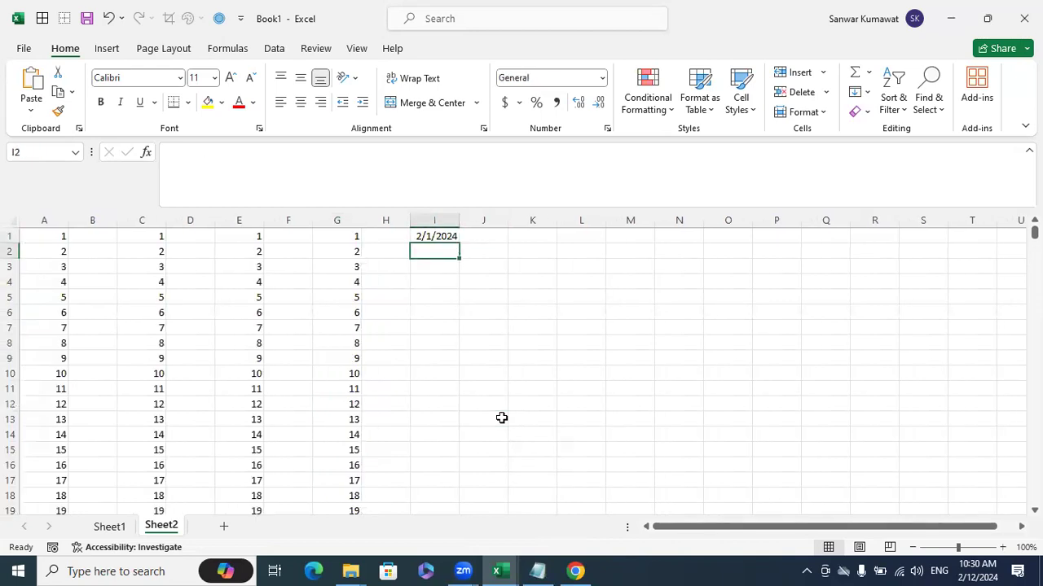
{"action": "type", "text": "2/2/2024"}
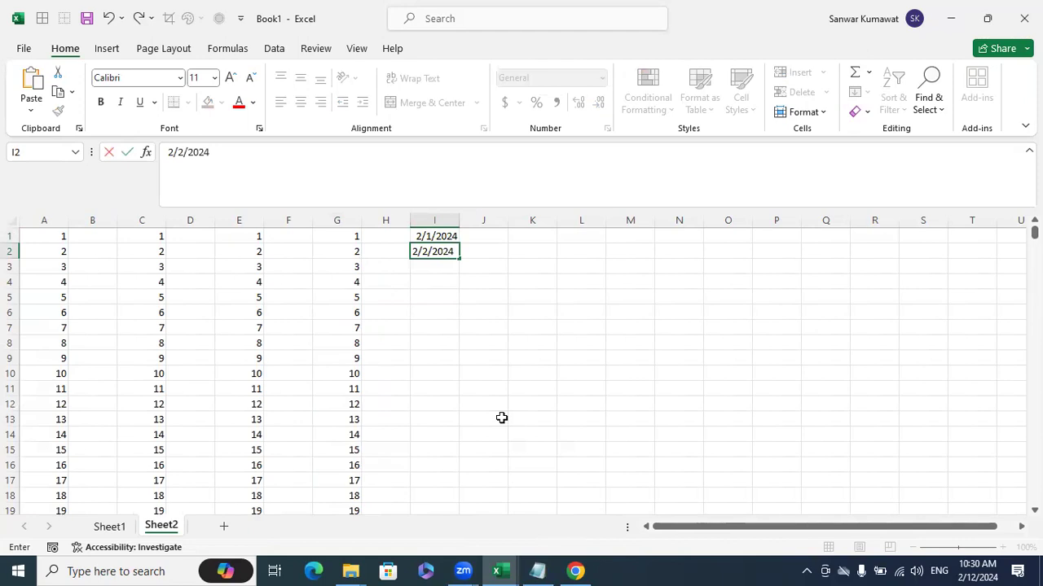
{"action": "key", "text": "Return"}
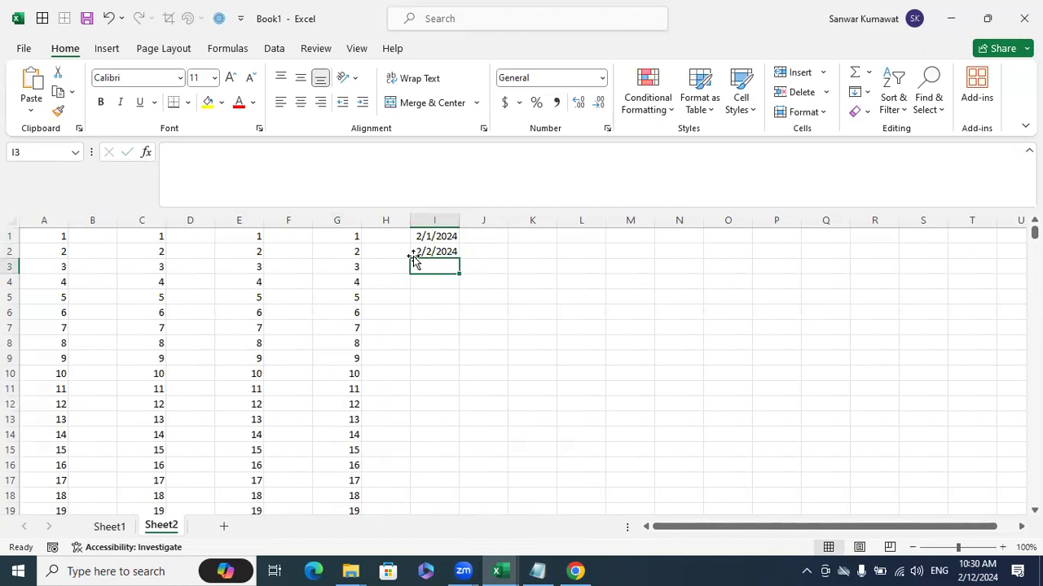
- Extend the I1:I2 dates down to 6/25/2024 in row 146 and autofit column I
{"action": "mouse_move", "coordinate": [433, 236]}
{"action": "left_mouse_down"}
{"action": "mouse_move", "coordinate": [466, 570]}
{"action": "mouse_move", "coordinate": [500, 449]}
{"action": "left_mouse_up"}
{"action": "scroll", "coordinate": [501, 449], "scroll_direction": "up", "scroll_amount": 7}
{"action": "scroll", "coordinate": [501, 448], "scroll_direction": "up", "scroll_amount": 16}
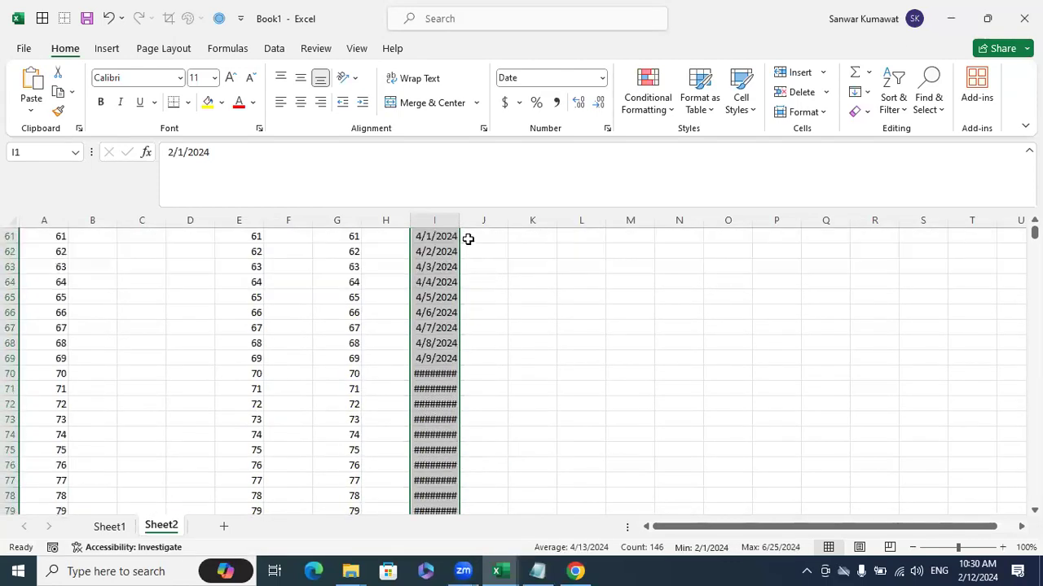
{"action": "double_click", "coordinate": [459, 220]}
{"action": "left_click", "coordinate": [454, 248]}
{"action": "key", "text": "ctrl+Down"}
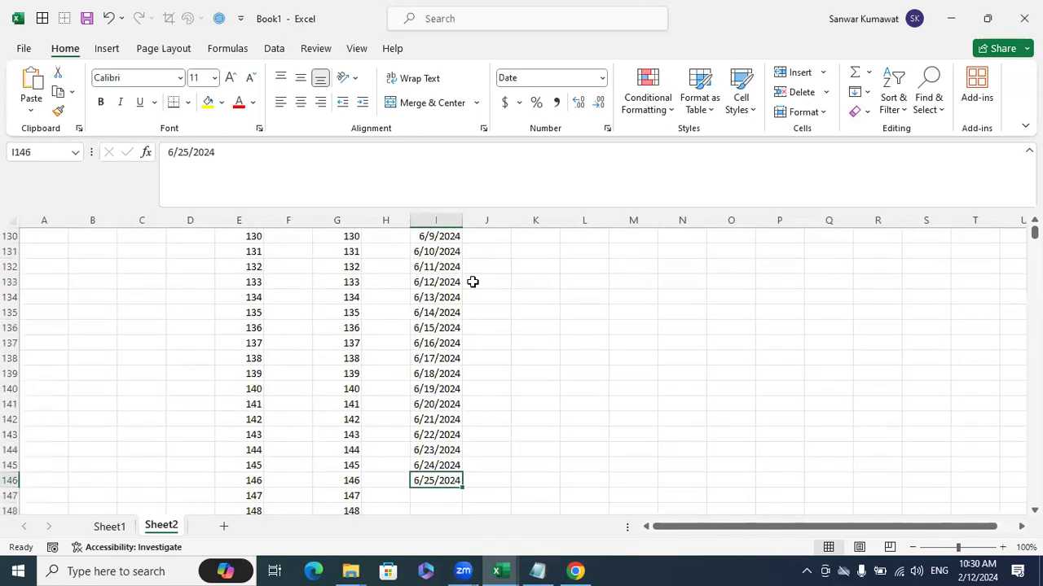
{"action": "key", "text": "ctrl+Up"}
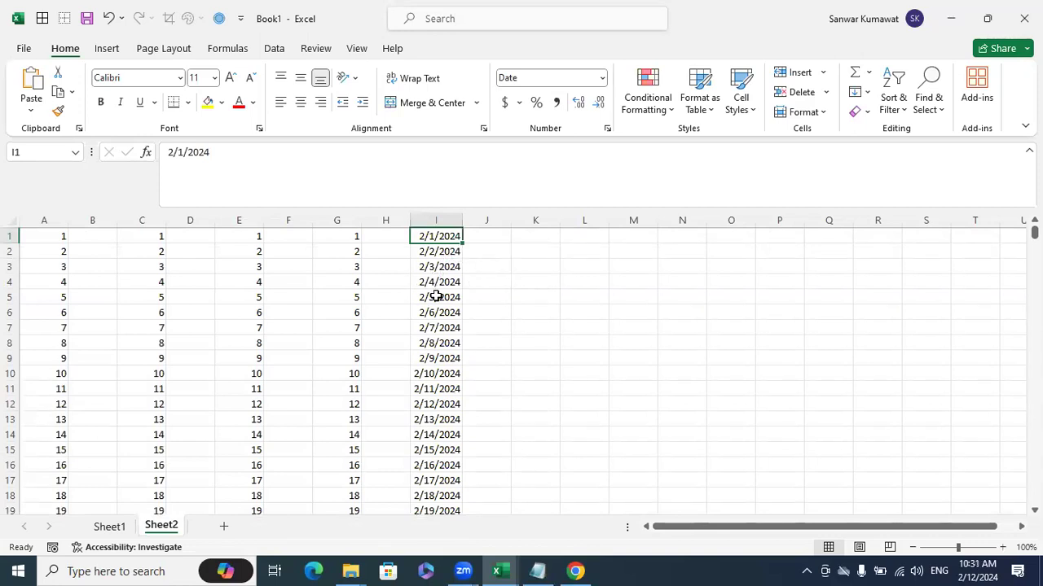
{"action": "left_click", "coordinate": [977, 571]}
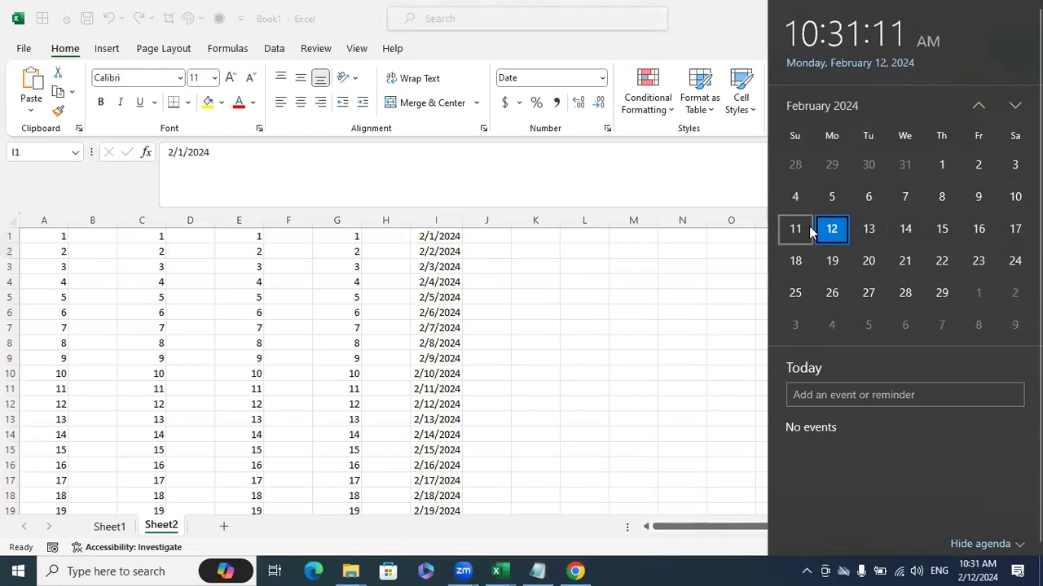
{"action": "left_click", "coordinate": [667, 292]}
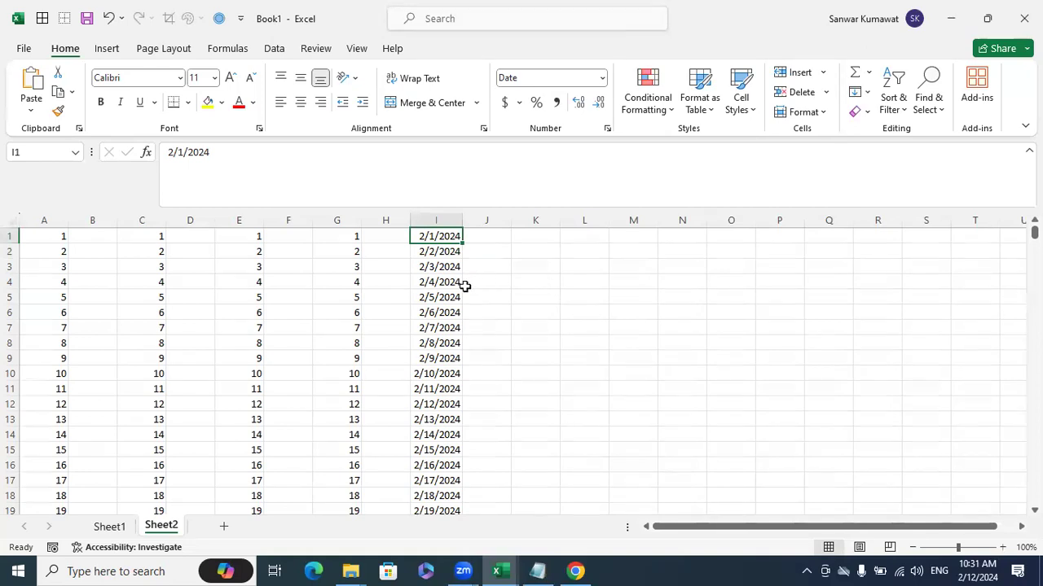
- Fill I3:I4 (2/3, 2/4) and I10:I11 (2/10, 2/11) with yellow
{"action": "left_click_drag", "start_coordinate": [438, 267], "coordinate": [437, 278]}
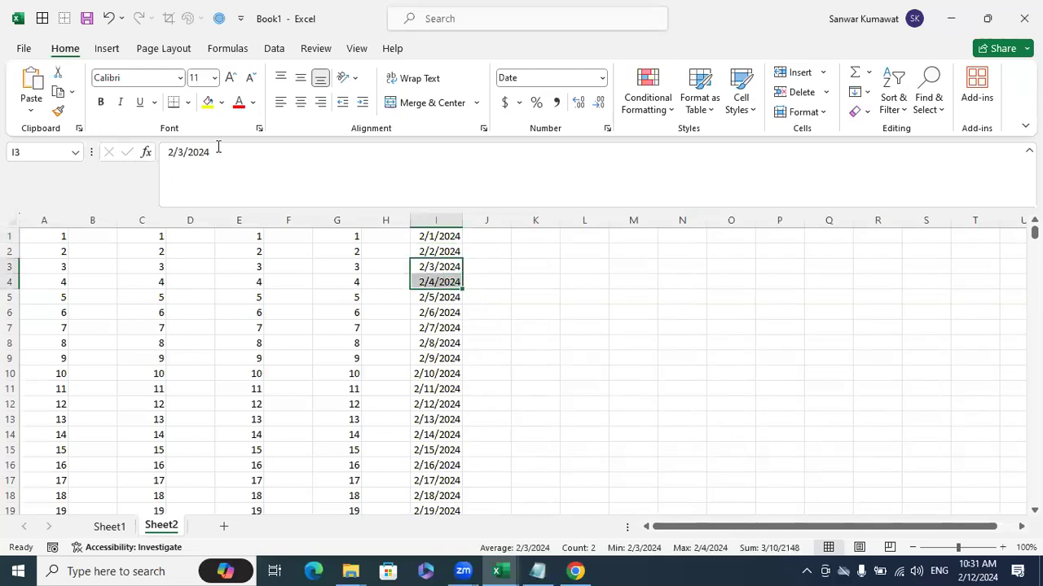
{"action": "left_click", "coordinate": [207, 102]}
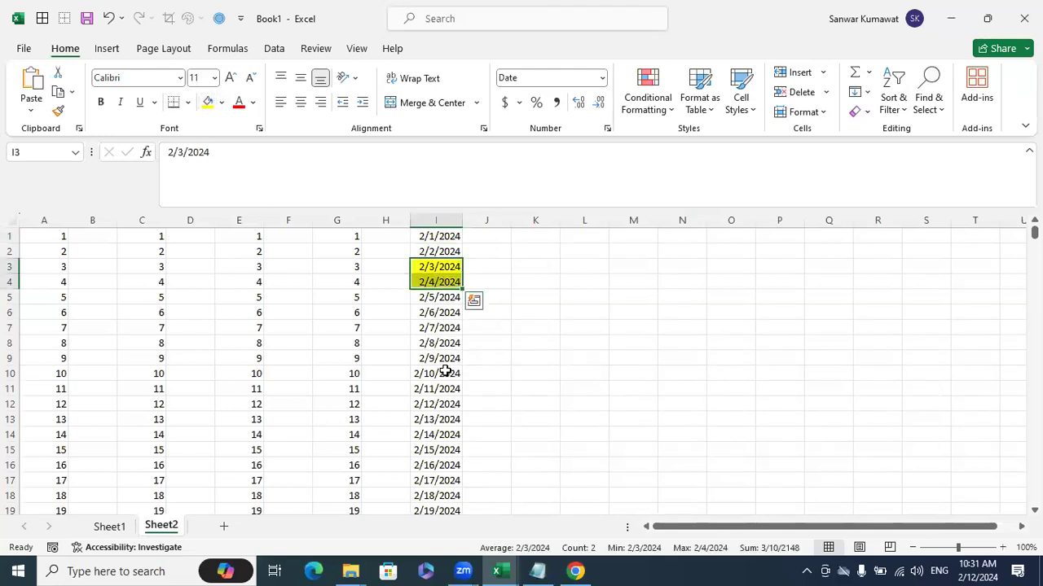
{"action": "left_click_drag", "start_coordinate": [438, 373], "coordinate": [439, 389]}
{"action": "left_click", "coordinate": [207, 102]}
{"action": "left_click", "coordinate": [681, 374]}
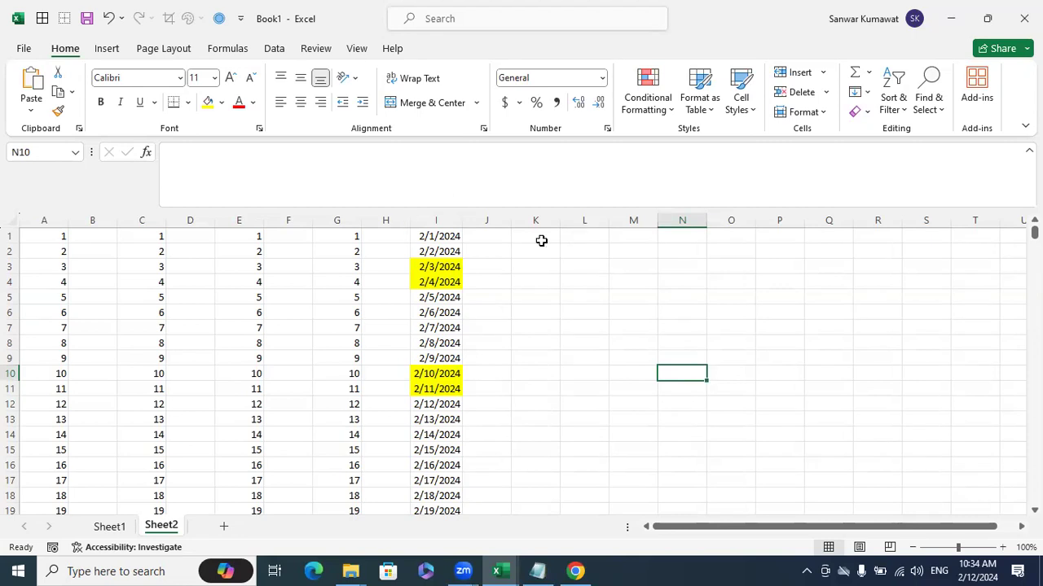
- Enter the start date 2/1/2024 in L1 and reselect that cell
{"action": "left_click", "coordinate": [570, 237]}
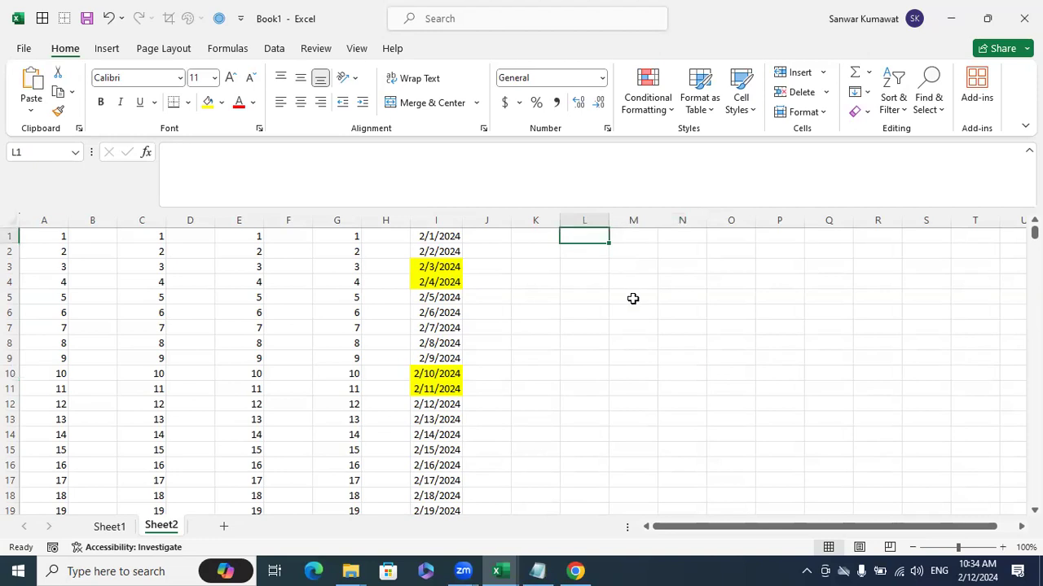
{"action": "type", "text": "2/1/2024"}
{"action": "key", "text": "Return"}
{"action": "left_click_drag", "start_coordinate": [449, 270], "coordinate": [438, 281]}
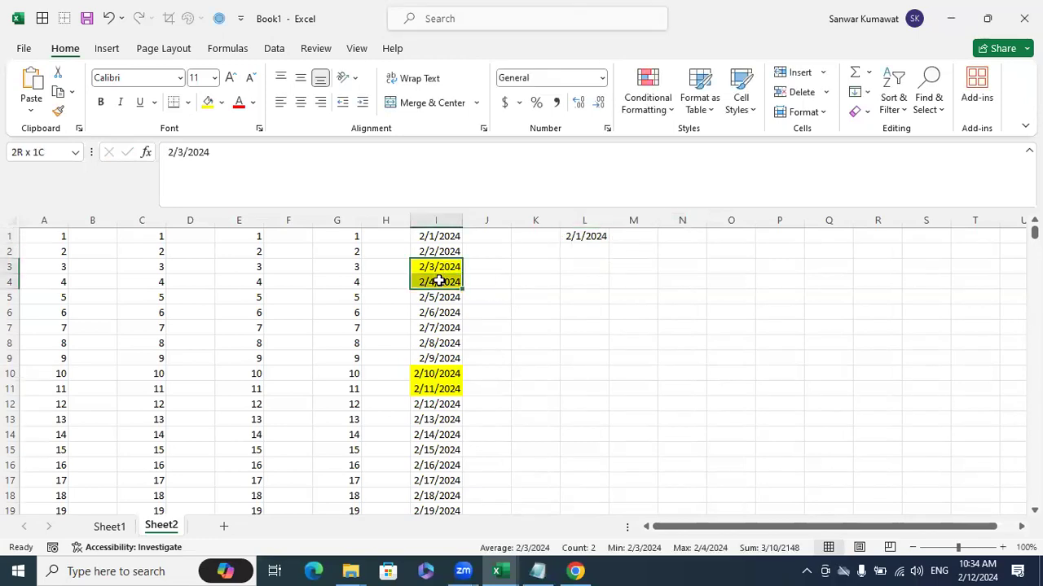
{"action": "left_click_drag", "start_coordinate": [447, 297], "coordinate": [431, 391]}
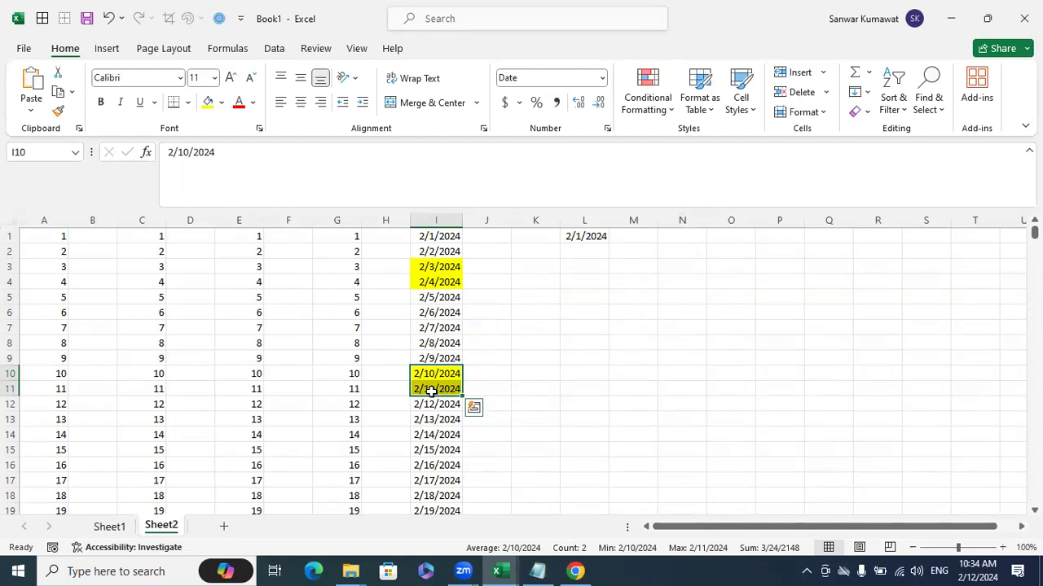
{"action": "left_click", "coordinate": [603, 343]}
{"action": "left_click", "coordinate": [591, 236]}
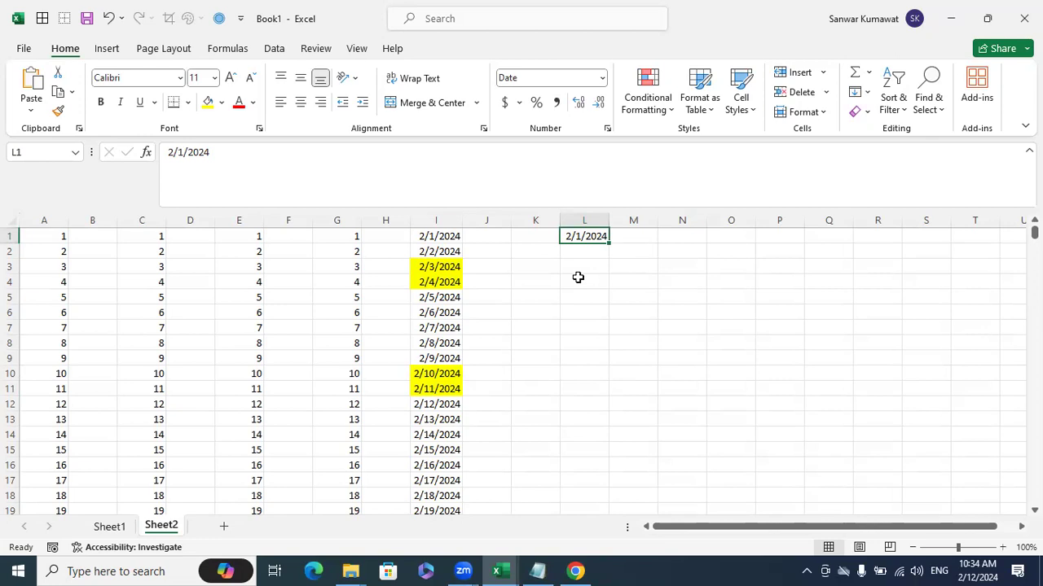
- Generate a weekday-only date series down column L, step 1, stopping at 6/25/2024
{"action": "left_click", "coordinate": [865, 92]}
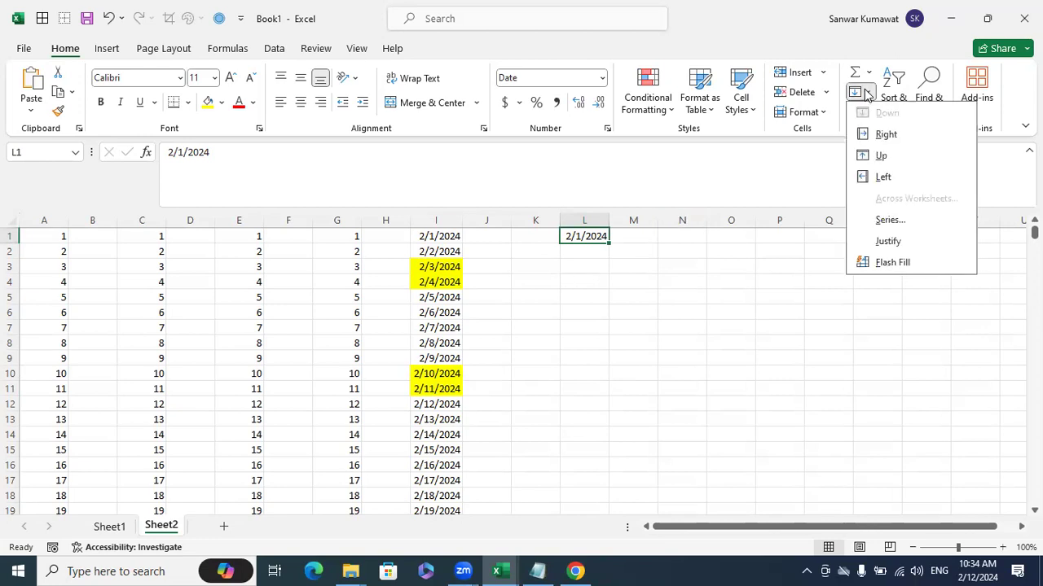
{"action": "left_click", "coordinate": [889, 220]}
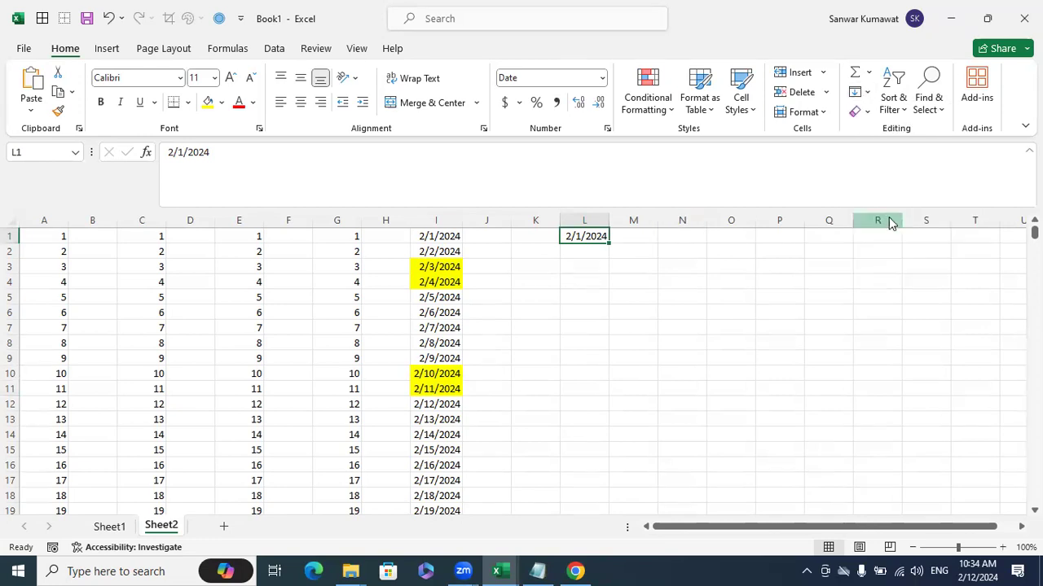
{"action": "left_click", "coordinate": [778, 284]}
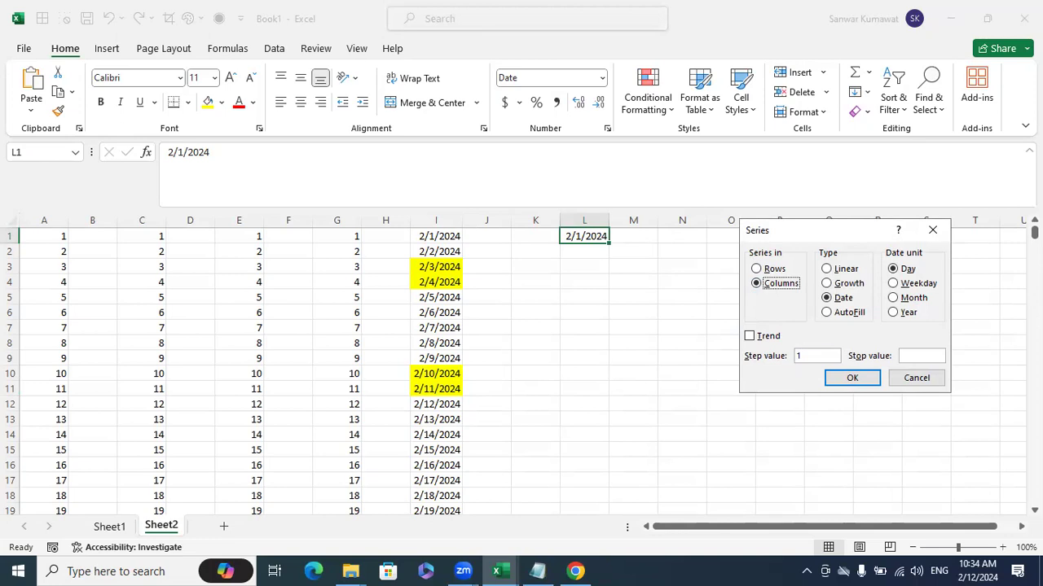
{"action": "left_click", "coordinate": [917, 287]}
{"action": "left_click", "coordinate": [914, 353]}
{"action": "type", "text": "6/2"}
{"action": "type", "text": "6"}
{"action": "key", "text": "BackSpace"}
{"action": "type", "text": "5/2024"}
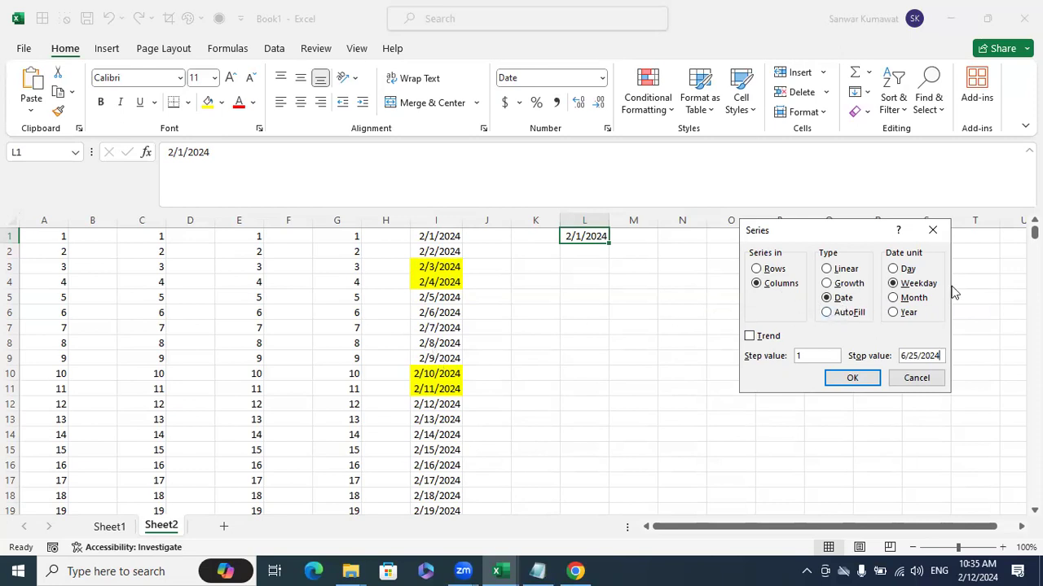
{"action": "left_click", "coordinate": [863, 378]}
- Widen column L so its dates display, then compare them with column I's weekend dates
{"action": "left_click_drag", "start_coordinate": [607, 219], "coordinate": [637, 220]}
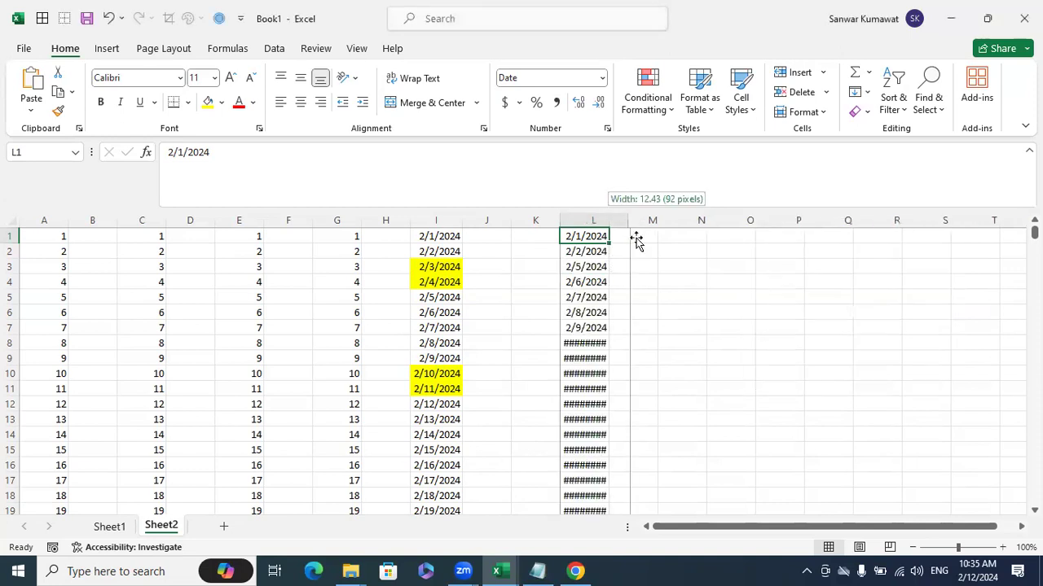
{"action": "left_click", "coordinate": [449, 268]}
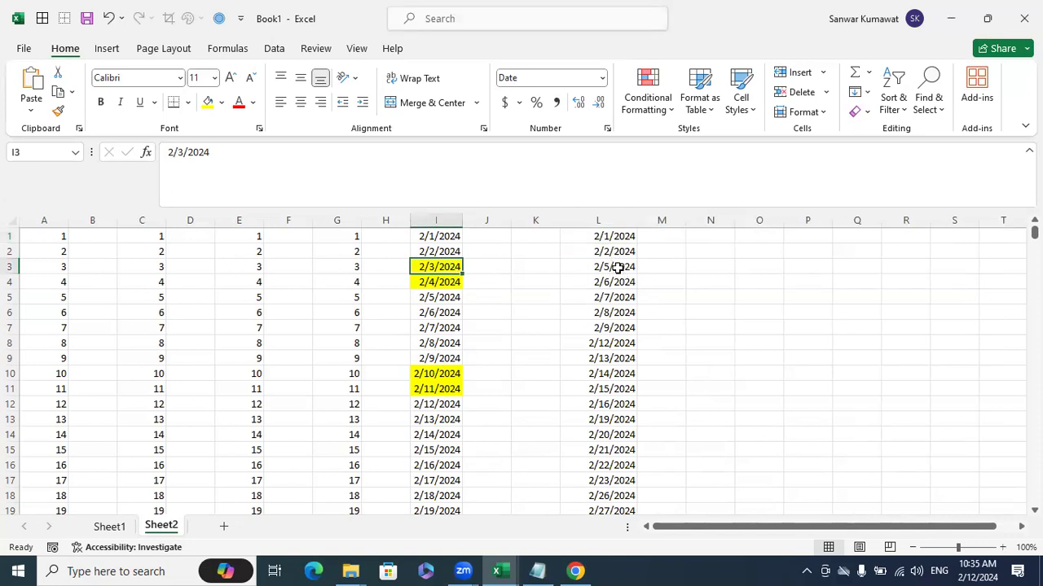
{"action": "left_click_drag", "start_coordinate": [446, 373], "coordinate": [440, 388]}
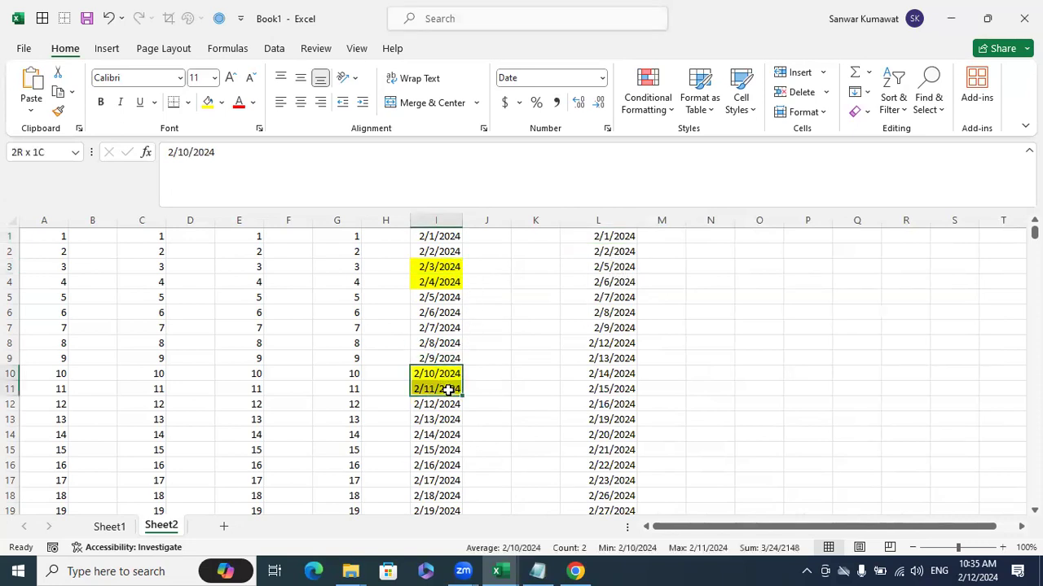
{"action": "left_click_drag", "start_coordinate": [619, 327], "coordinate": [636, 342]}
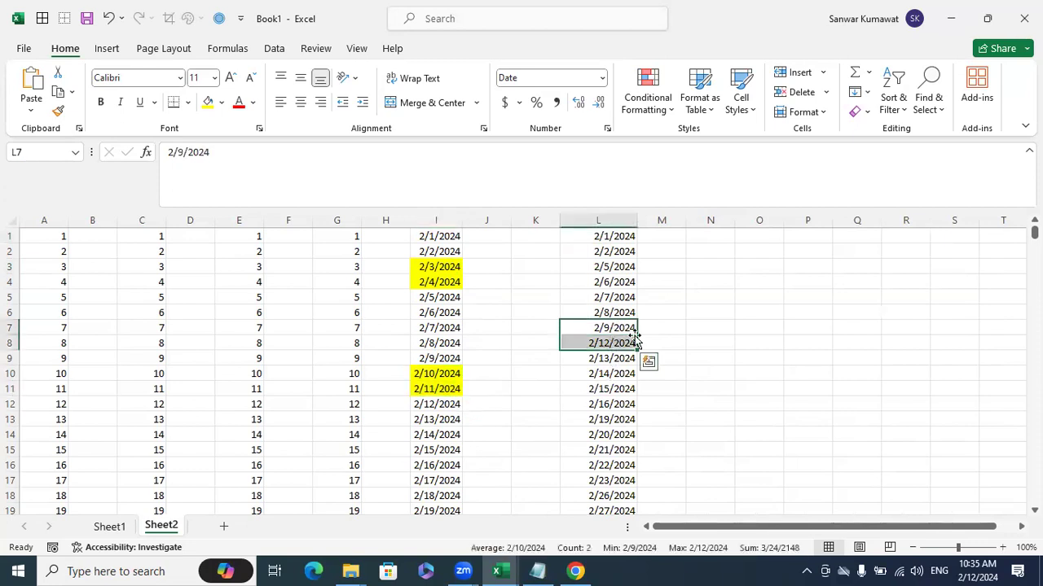
{"action": "left_click", "coordinate": [633, 236]}
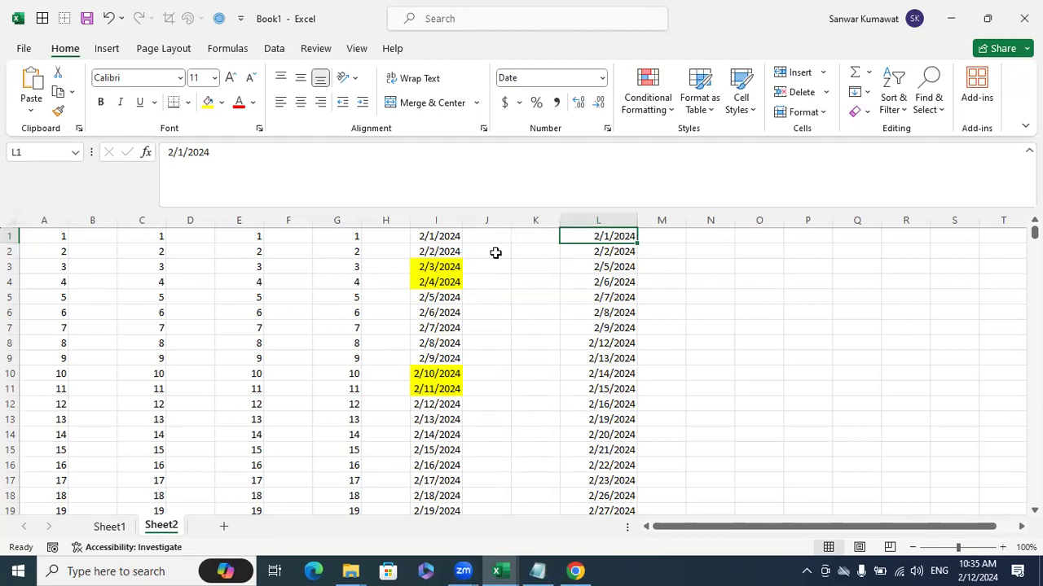
{"action": "left_click", "coordinate": [599, 266]}
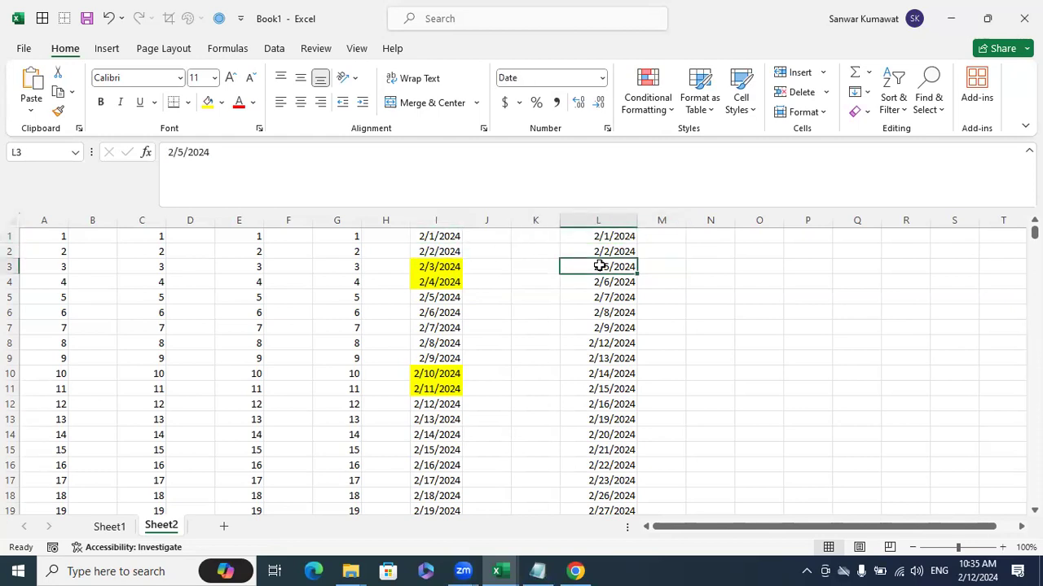
{"action": "left_click", "coordinate": [429, 218]}
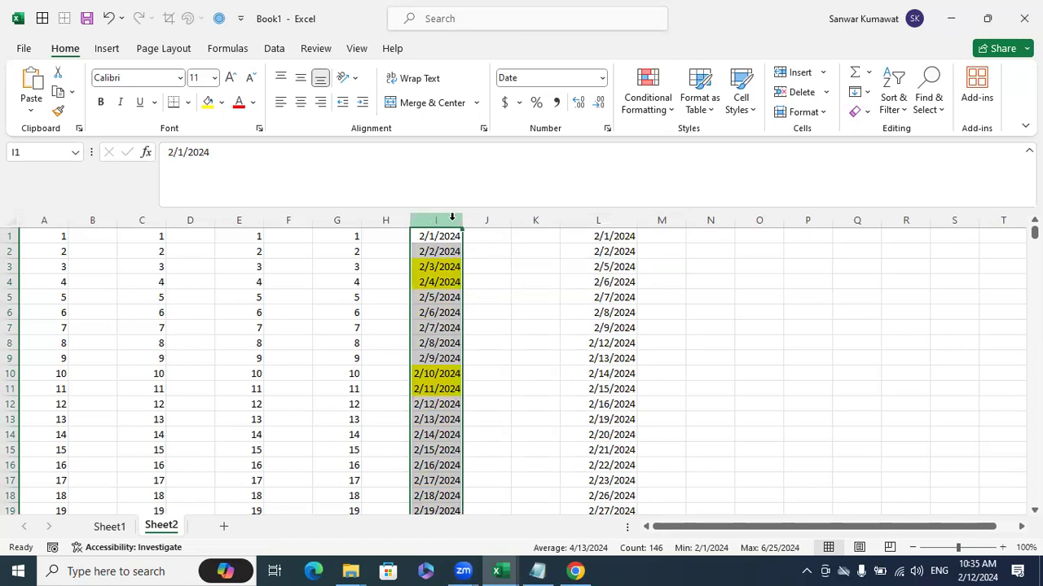
{"action": "left_click", "coordinate": [625, 268]}
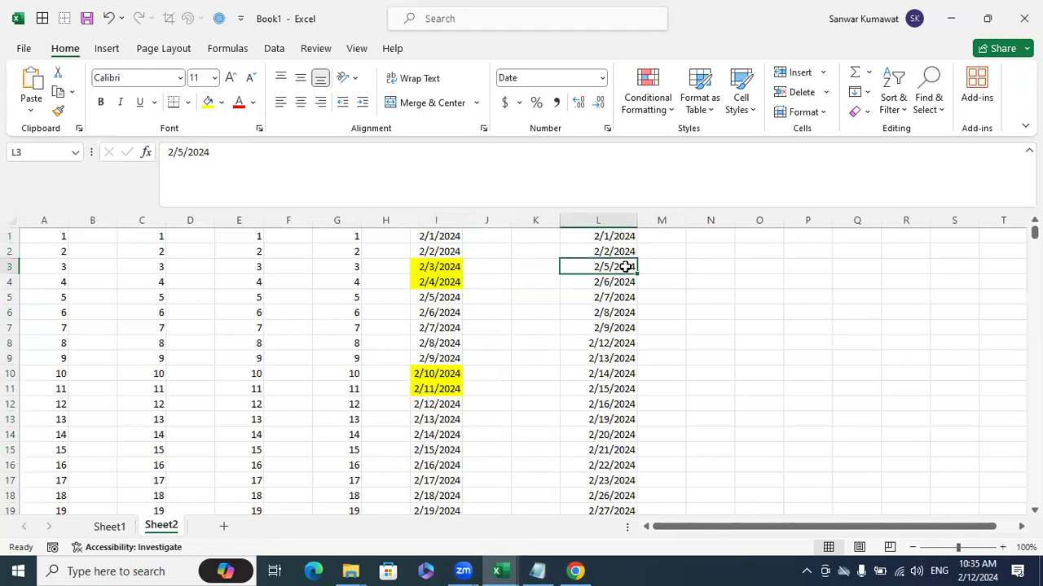
- Open and close the Fill dropdown without choosing, then move among empty cells near N1
{"action": "left_click", "coordinate": [865, 93]}
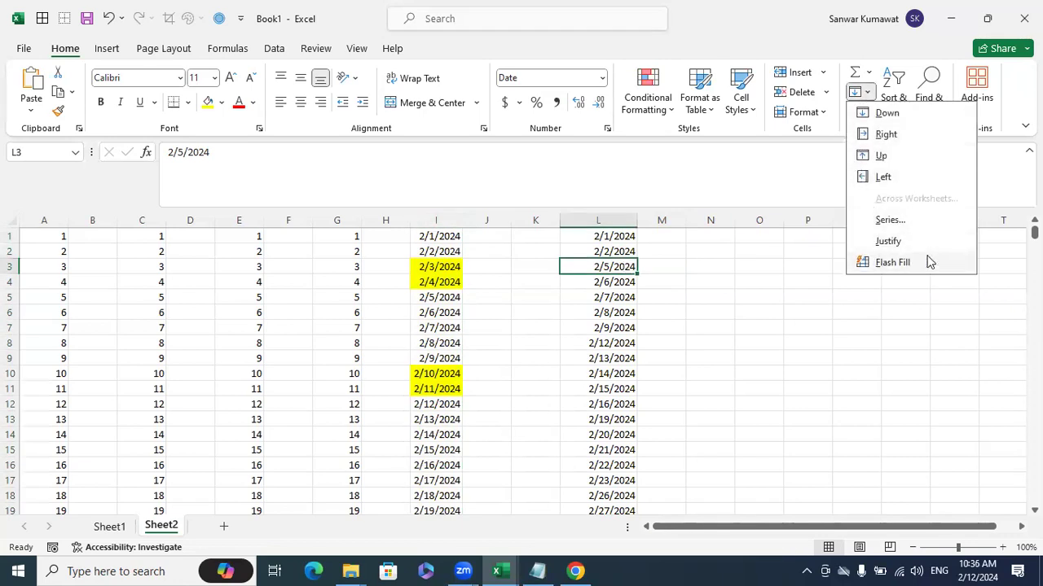
{"action": "left_click", "coordinate": [931, 332]}
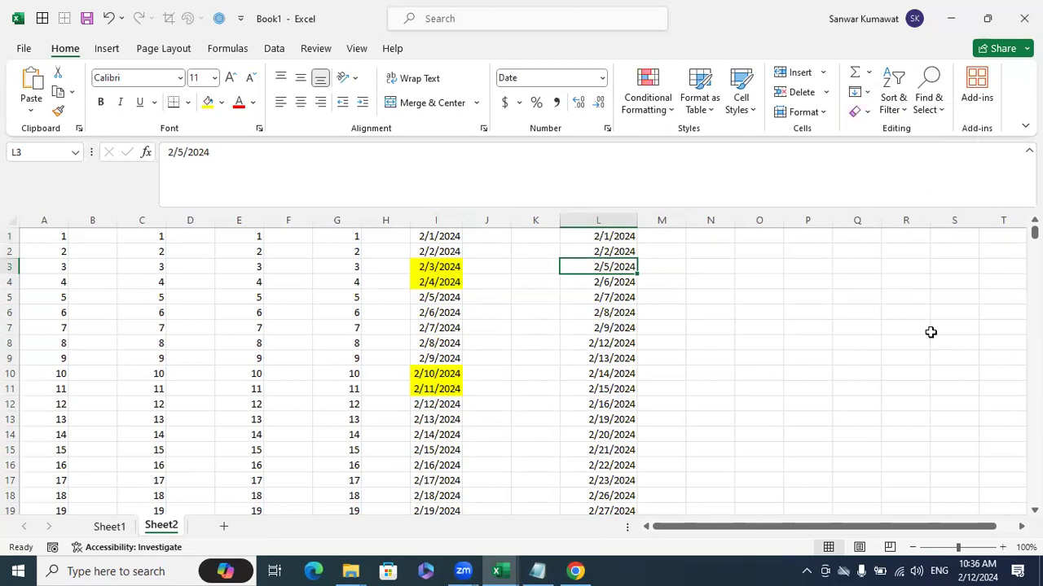
{"action": "left_click", "coordinate": [884, 332]}
{"action": "left_click", "coordinate": [741, 281]}
{"action": "left_click", "coordinate": [727, 237]}
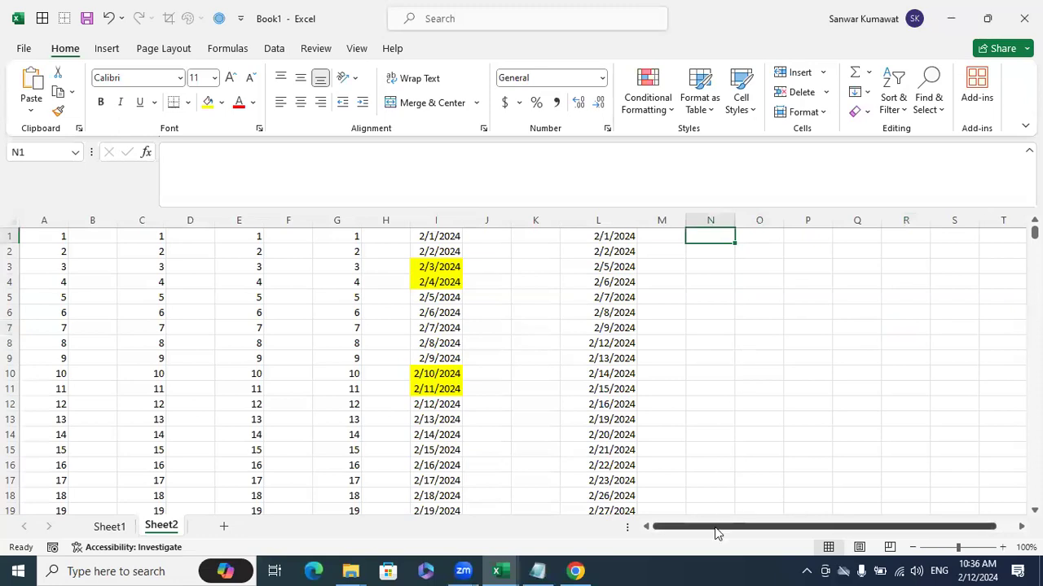
{"action": "left_click", "coordinate": [741, 312]}
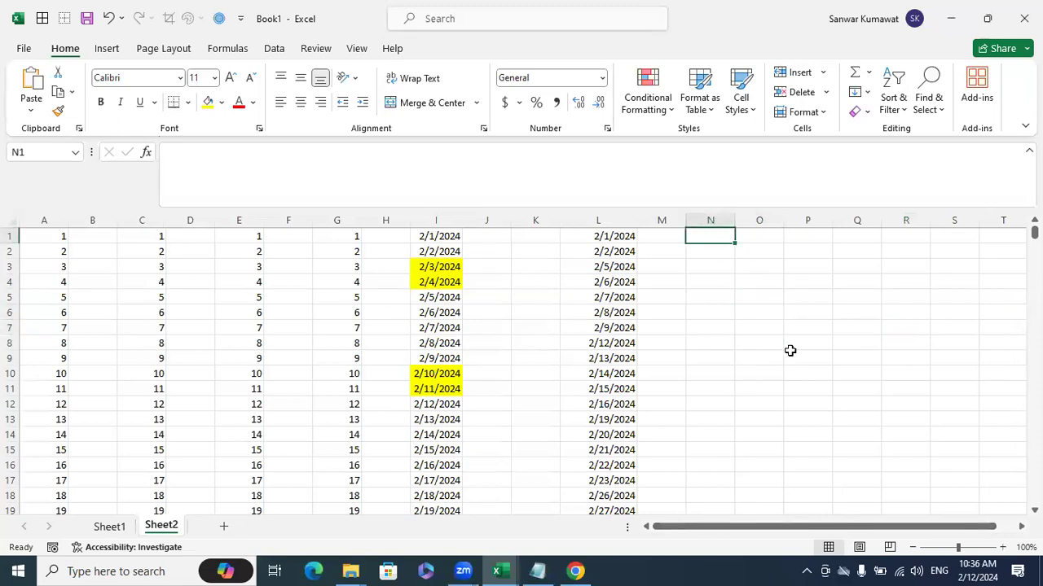
{"action": "key", "text": "Right"}
{"action": "key", "text": "Left"}
{"action": "key", "text": "Down"}
{"action": "key", "text": "Up"}
{"action": "key", "text": "Down"}
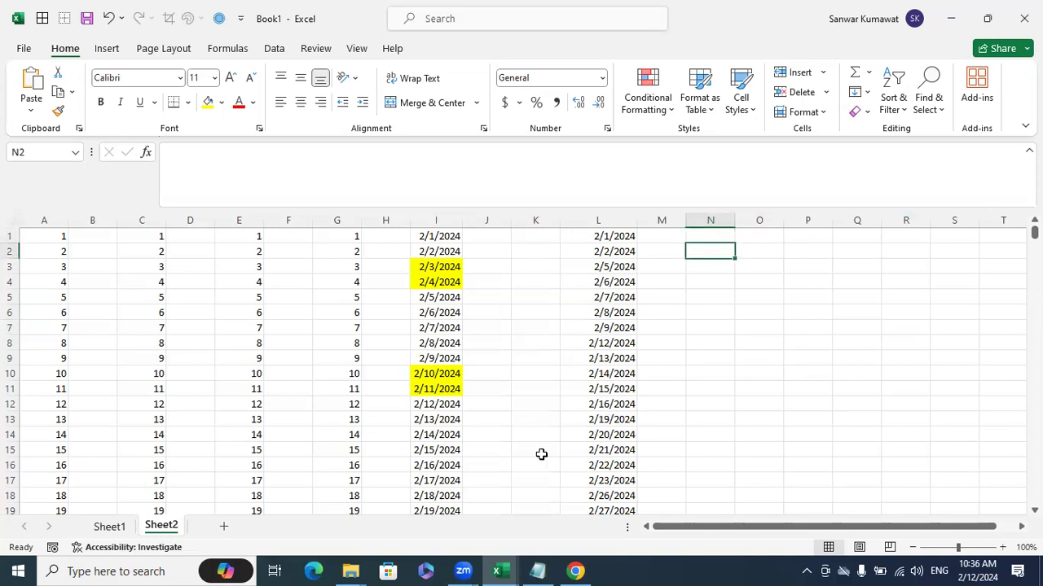
- Copy the employee table, from EMP ID across and down, in the Excelytics training workbook
{"action": "mouse_move", "coordinate": [505, 570]}
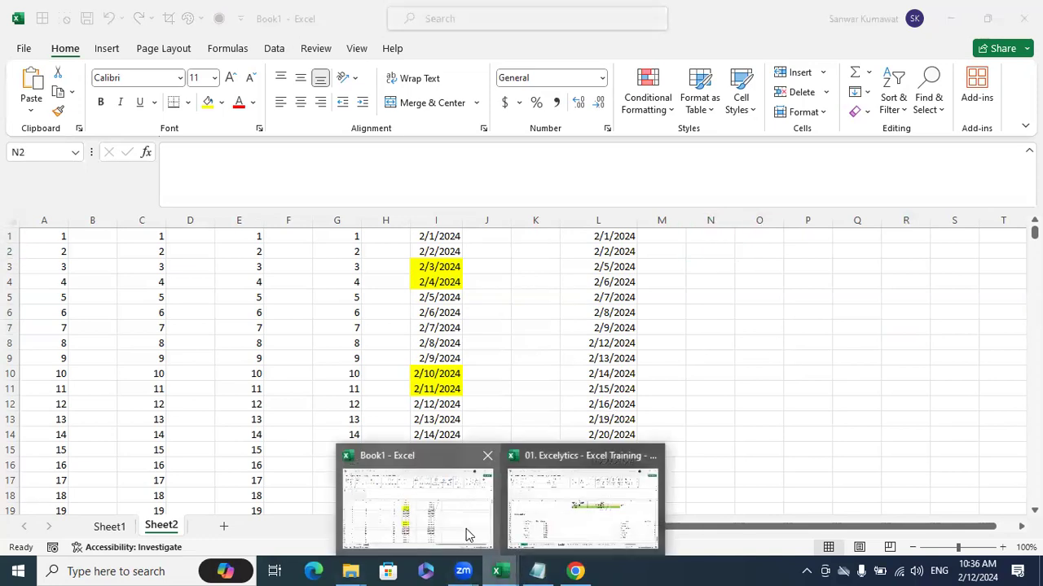
{"action": "left_click", "coordinate": [554, 496]}
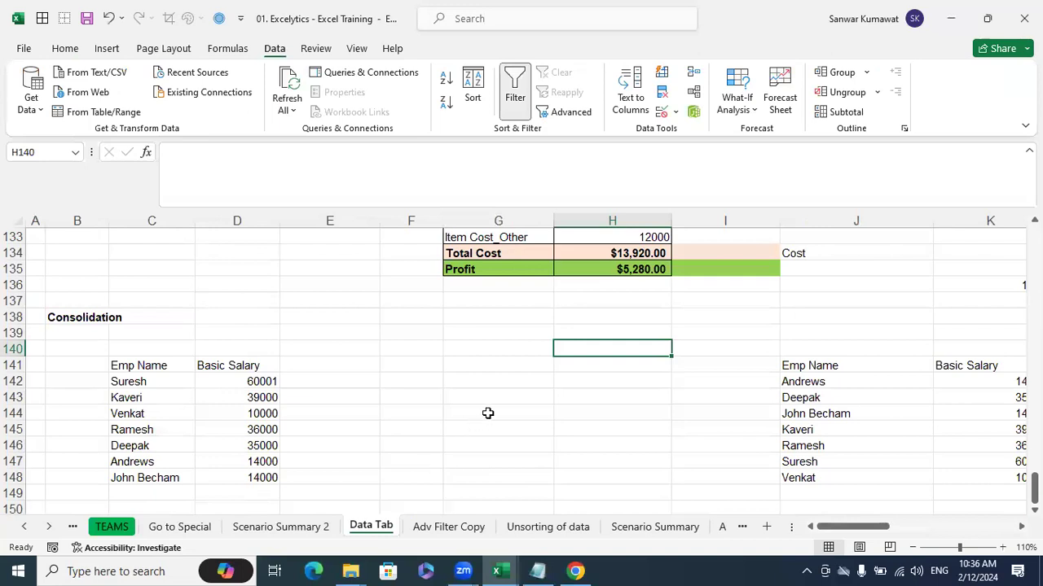
{"action": "scroll", "coordinate": [486, 413], "scroll_direction": "up", "scroll_amount": 17}
{"action": "scroll", "coordinate": [486, 414], "scroll_direction": "up", "scroll_amount": 13}
{"action": "scroll", "coordinate": [486, 414], "scroll_direction": "up", "scroll_amount": 13}
{"action": "scroll", "coordinate": [157, 269], "scroll_direction": "up", "scroll_amount": 1}
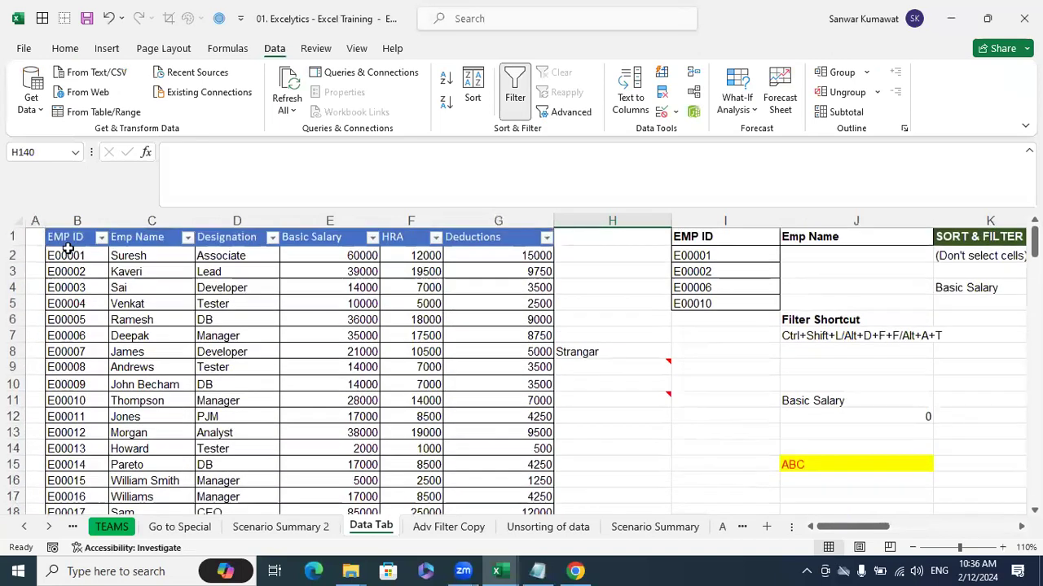
{"action": "left_click", "coordinate": [64, 239]}
{"action": "key", "text": "ctrl+shift+Right"}
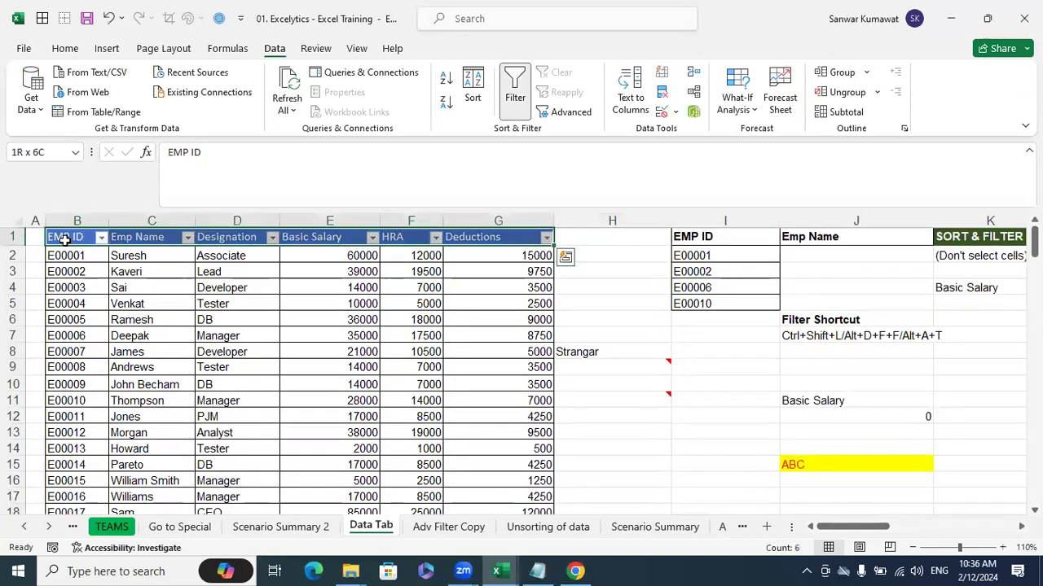
{"action": "key", "text": "ctrl+shift+Down"}
{"action": "key", "text": "ctrl+c"}
{"action": "scroll", "coordinate": [458, 385], "scroll_direction": "up", "scroll_amount": 1}
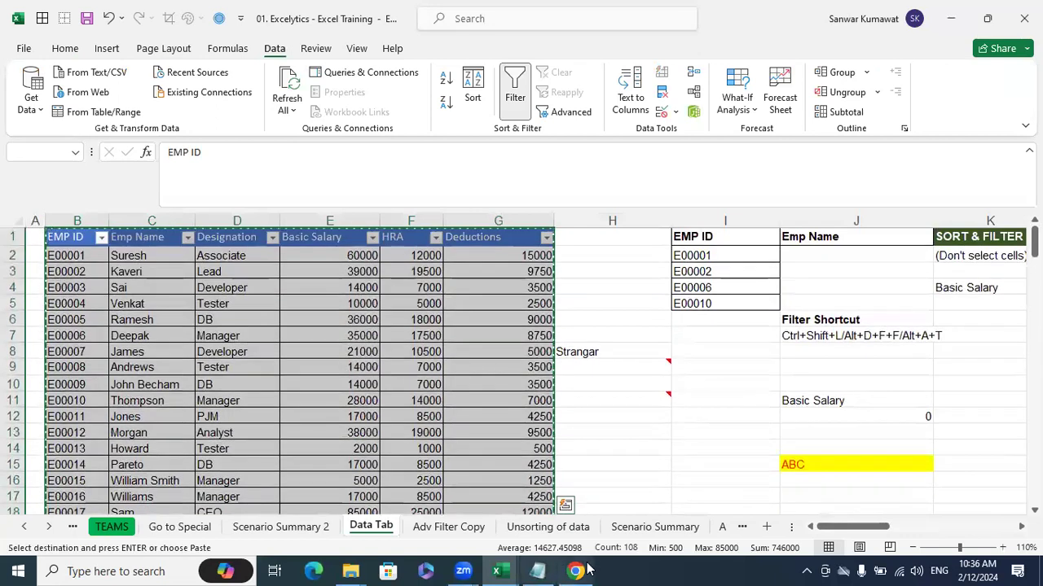
- Paste the table at A1 of a new Sheet3 in Book1 and autofit columns A–F
{"action": "mouse_move", "coordinate": [496, 570]}
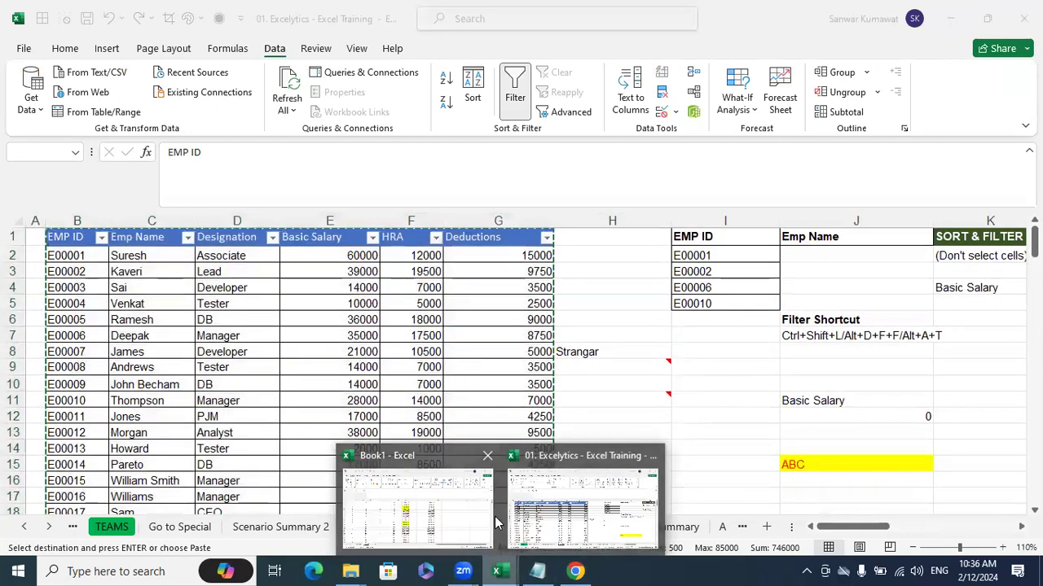
{"action": "left_click", "coordinate": [492, 518]}
{"action": "key", "text": "shift+F11"}
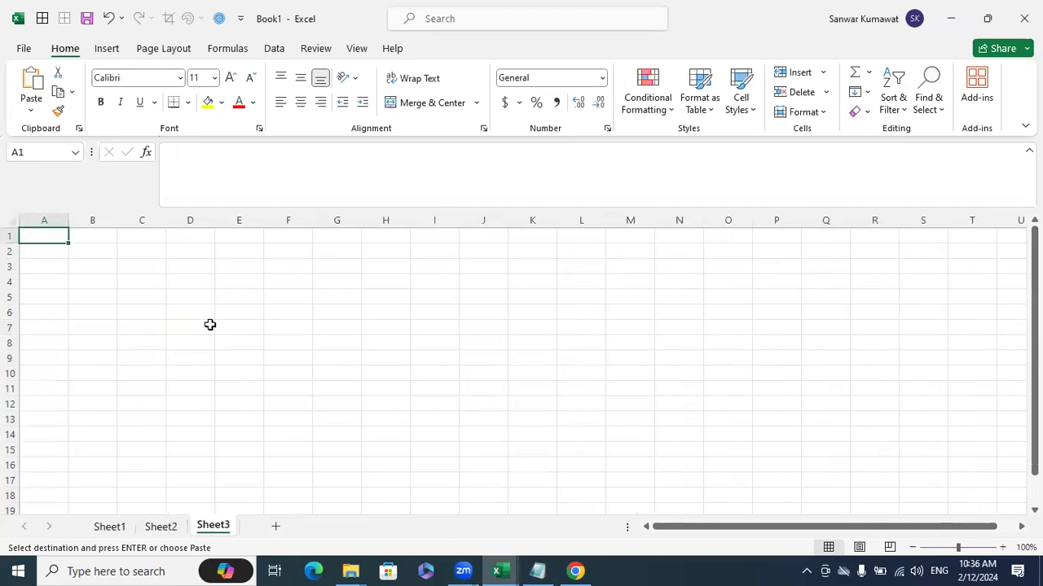
{"action": "key", "text": "ctrl+v"}
{"action": "left_click", "coordinate": [13, 222]}
{"action": "double_click", "coordinate": [68, 221]}
{"action": "left_click", "coordinate": [358, 284]}
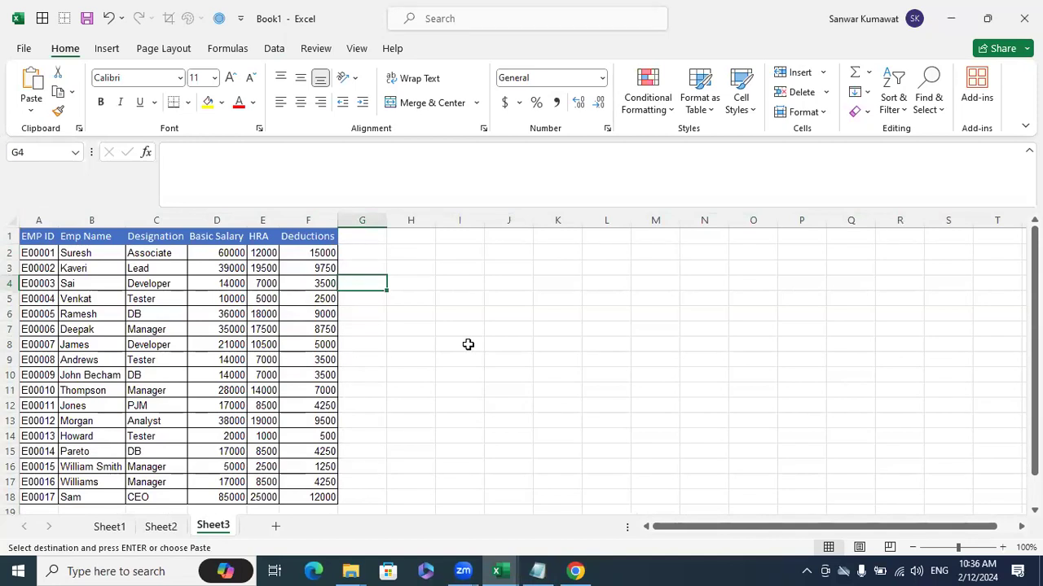
{"action": "key", "text": "Left"}
{"action": "key", "text": "Left"}
{"action": "key", "text": "Left"}
{"action": "key", "text": "Left"}
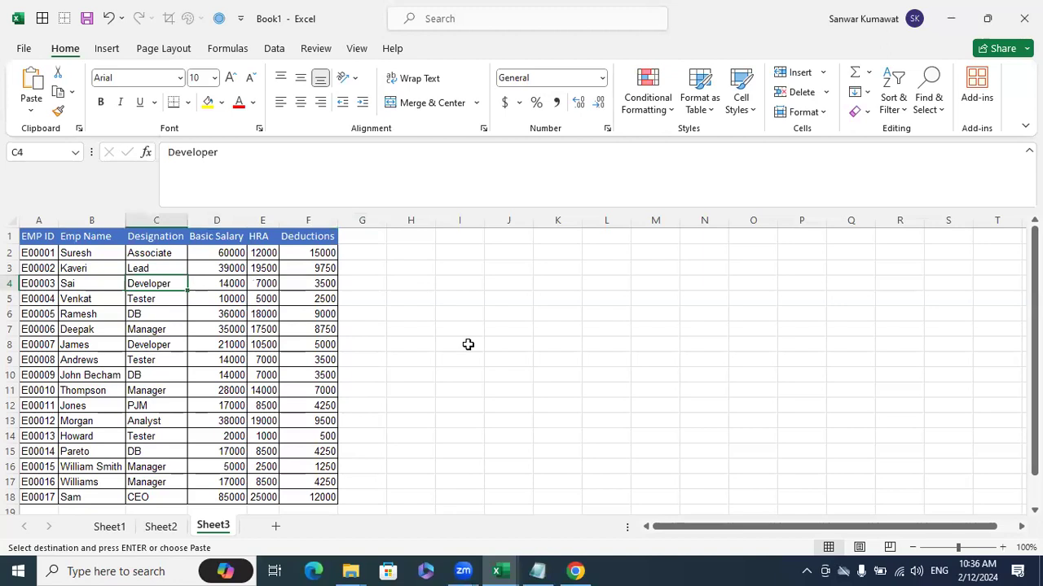
{"action": "key", "text": "shift"}
{"action": "key", "text": "shift"}
{"action": "key", "text": "shift"}
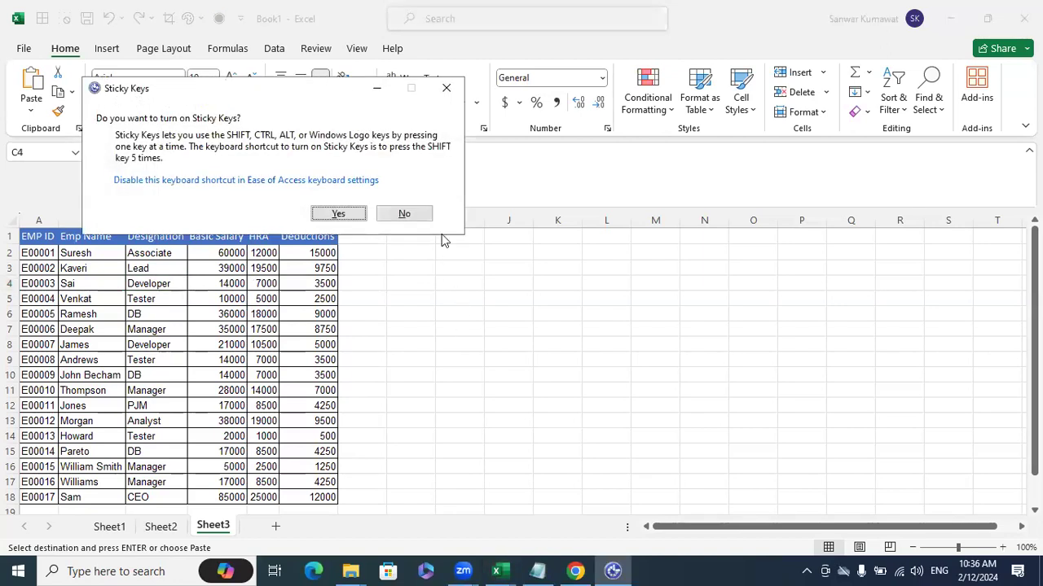
- Add header filter dropdowns and limit the Designation column to Manager only
{"action": "left_click", "coordinate": [452, 94]}
{"action": "left_click", "coordinate": [165, 235]}
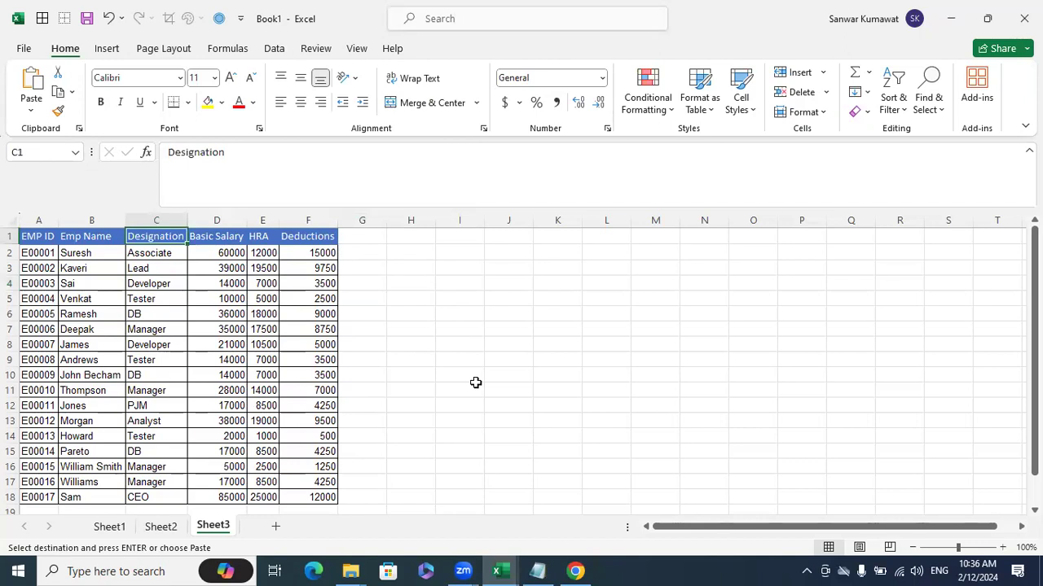
{"action": "key", "text": "ctrl+shift+l"}
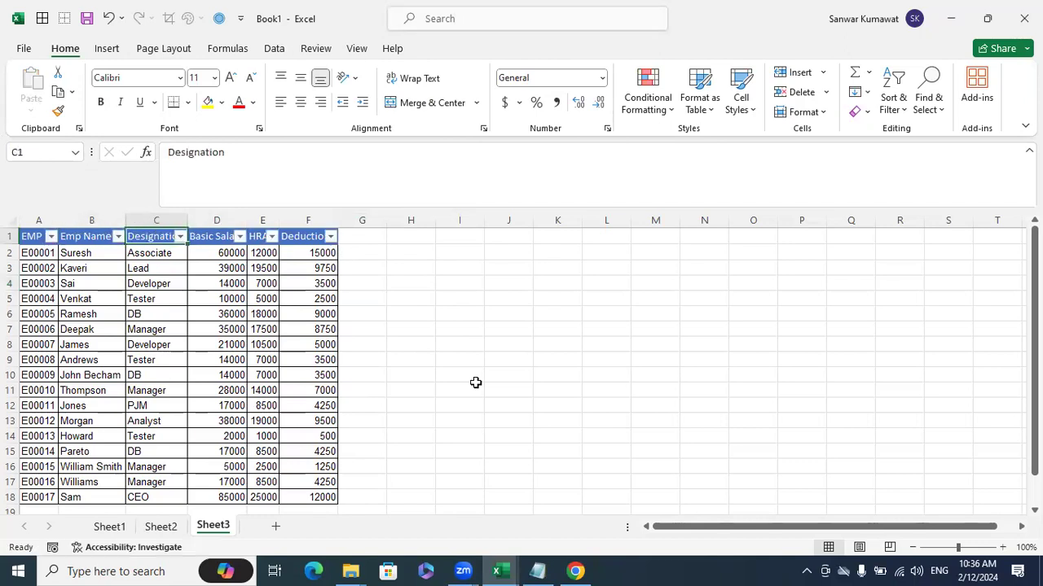
{"action": "left_click", "coordinate": [182, 237]}
{"action": "left_click", "coordinate": [259, 396]}
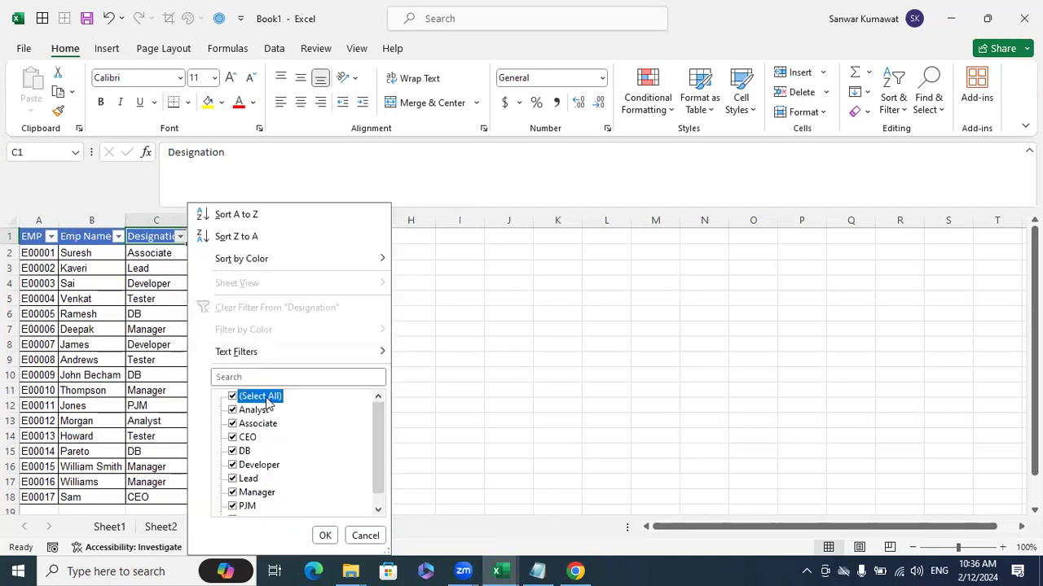
{"action": "left_click", "coordinate": [262, 493]}
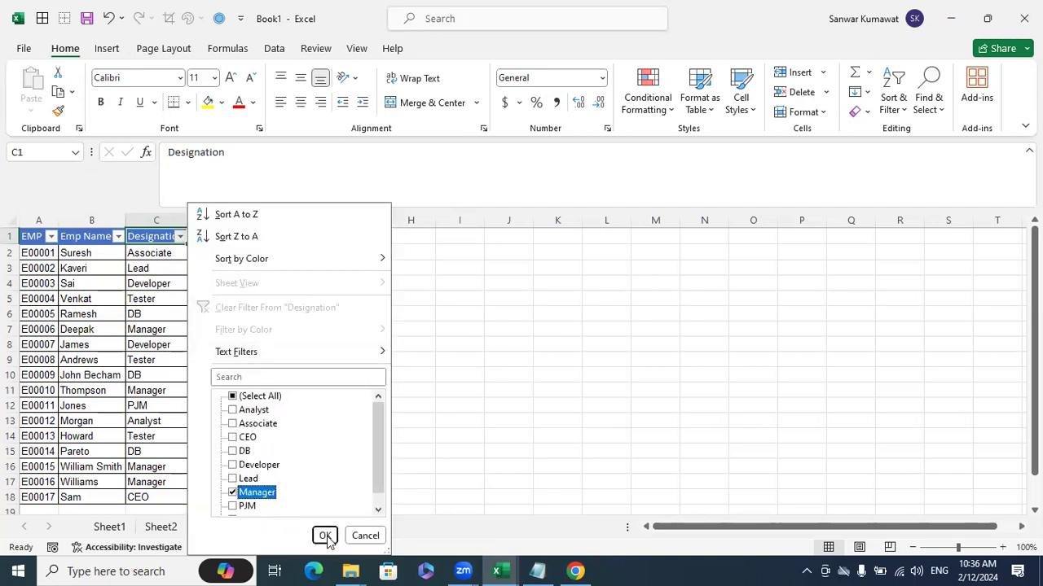
{"action": "left_click", "coordinate": [324, 535]}
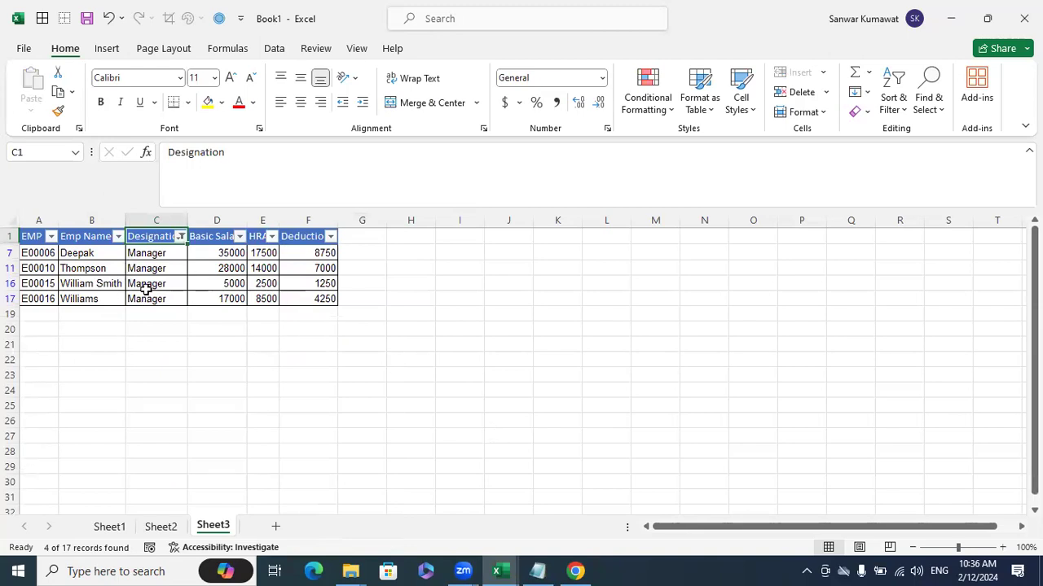
{"action": "left_click", "coordinate": [235, 402]}
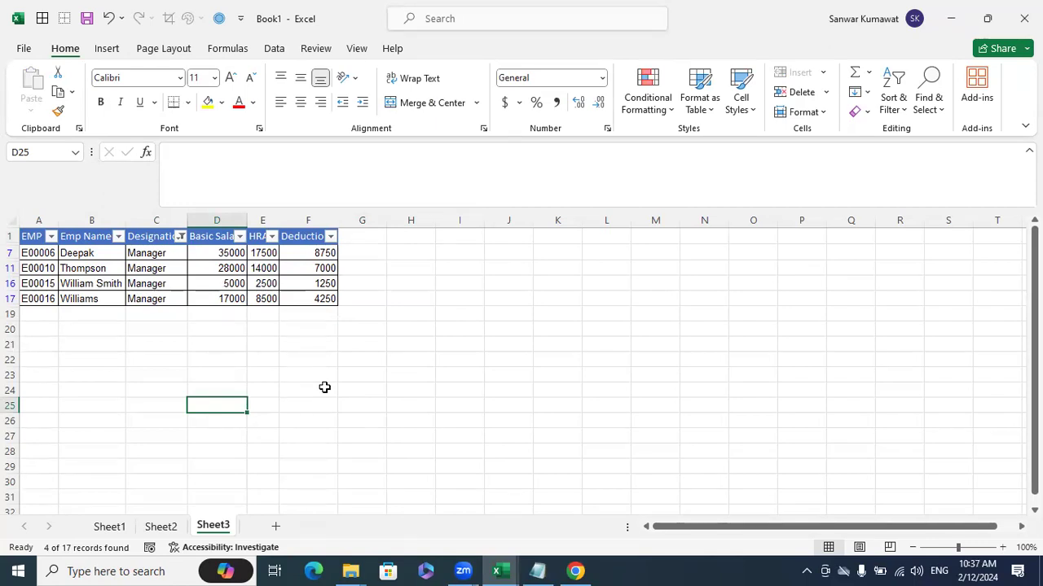
- Apply a Basic Salary Greater Than 20000 number filter, leaving two Manager records
{"action": "left_click", "coordinate": [239, 236]}
{"action": "left_click", "coordinate": [101, 398]}
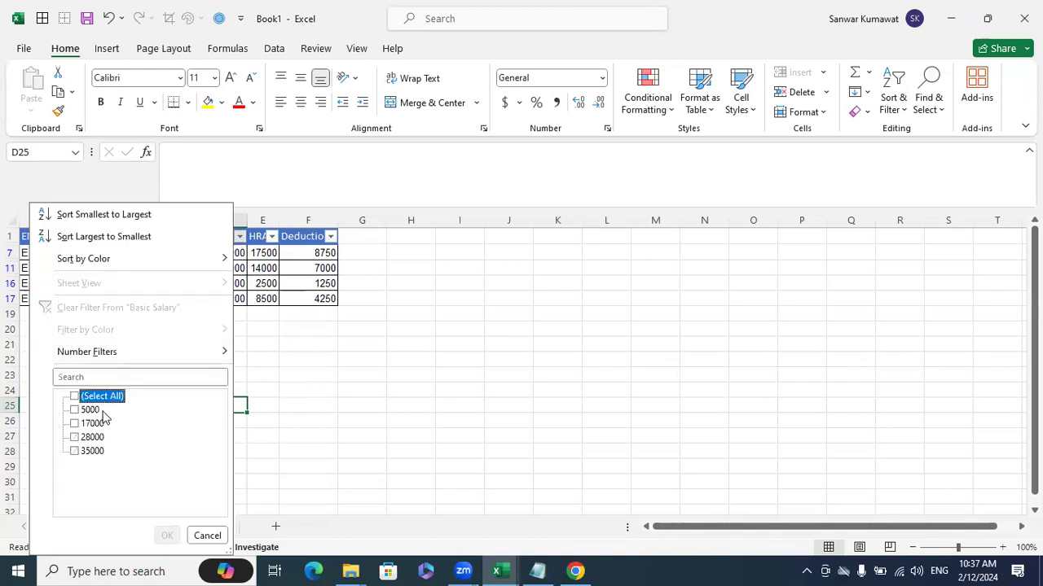
{"action": "left_click", "coordinate": [92, 438]}
{"action": "left_click", "coordinate": [88, 452]}
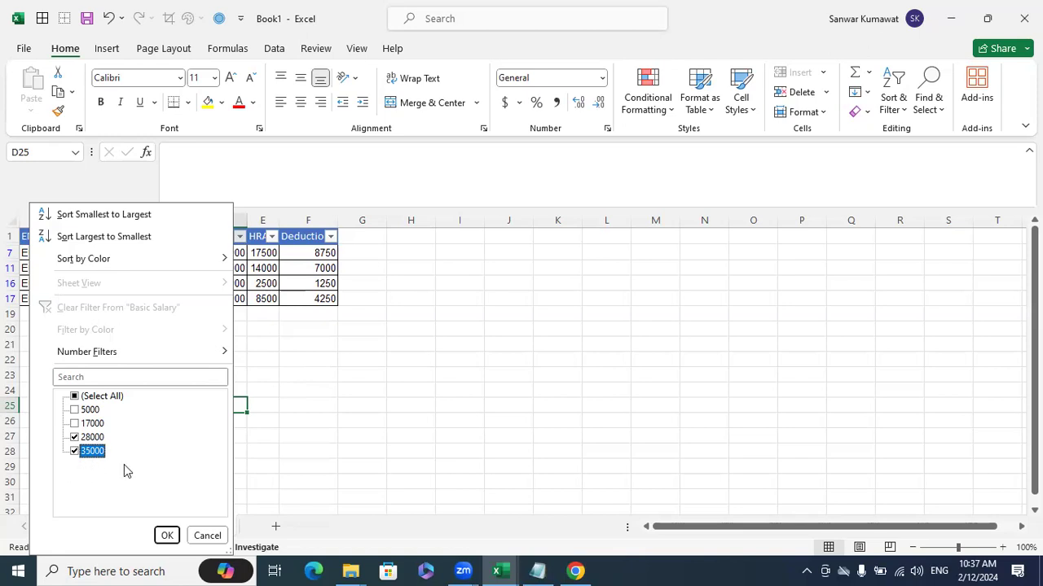
{"action": "left_click", "coordinate": [109, 397]}
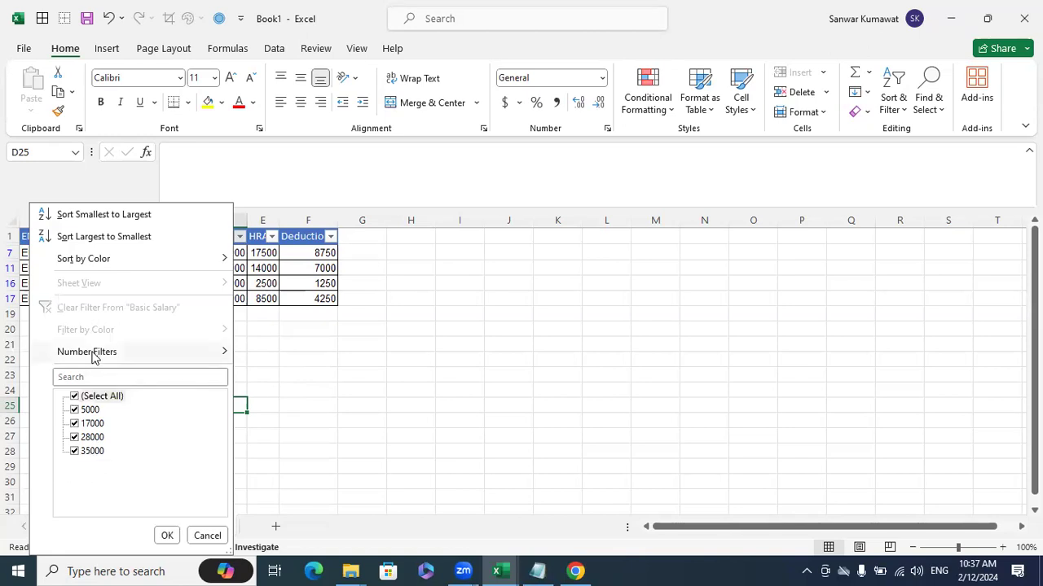
{"action": "mouse_move", "coordinate": [94, 357]}
{"action": "left_click", "coordinate": [271, 366]}
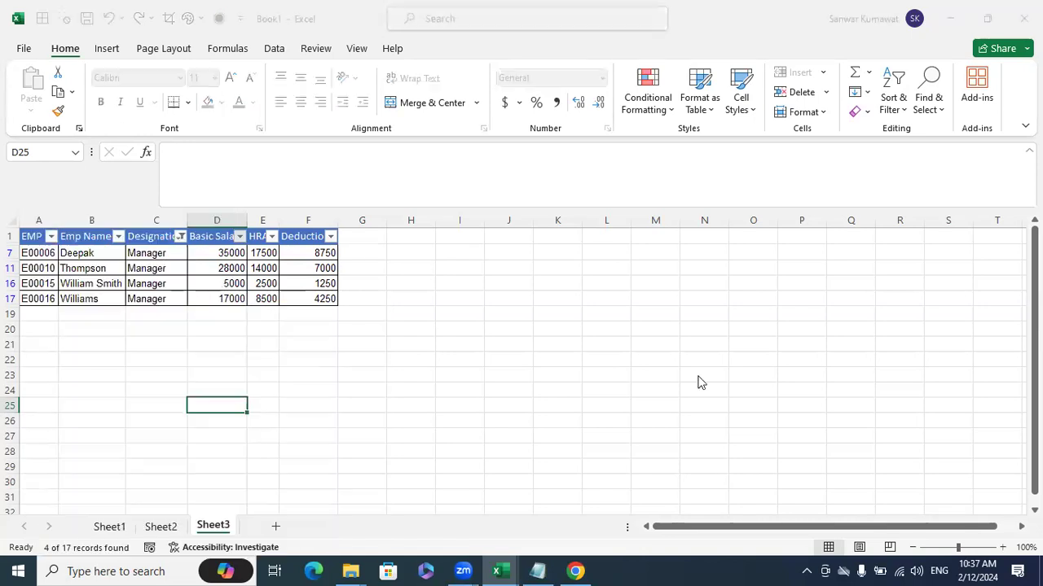
{"action": "type", "text": "20000"}
{"action": "left_click", "coordinate": [938, 405]}
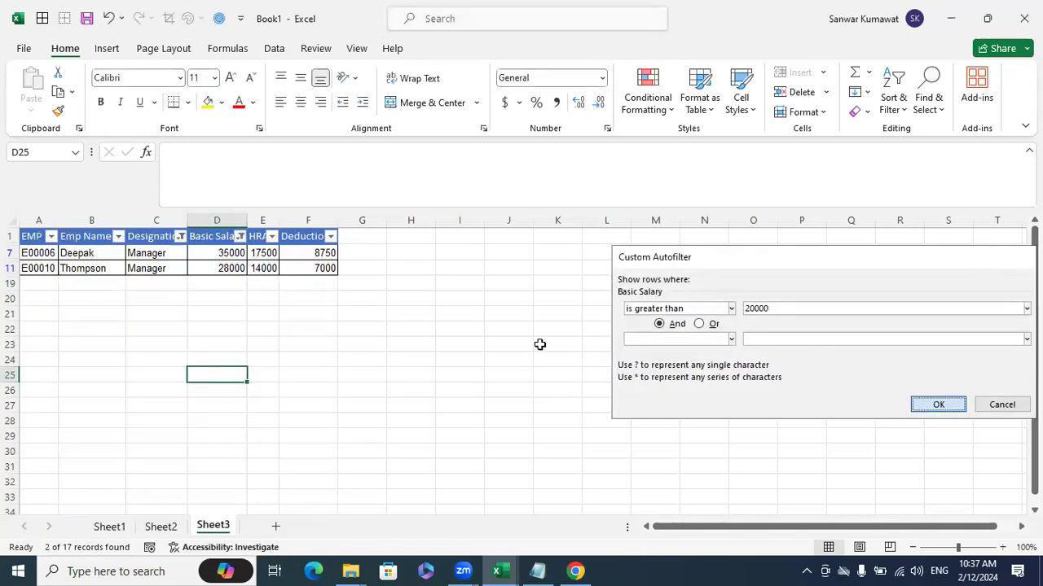
{"action": "left_click", "coordinate": [540, 345]}
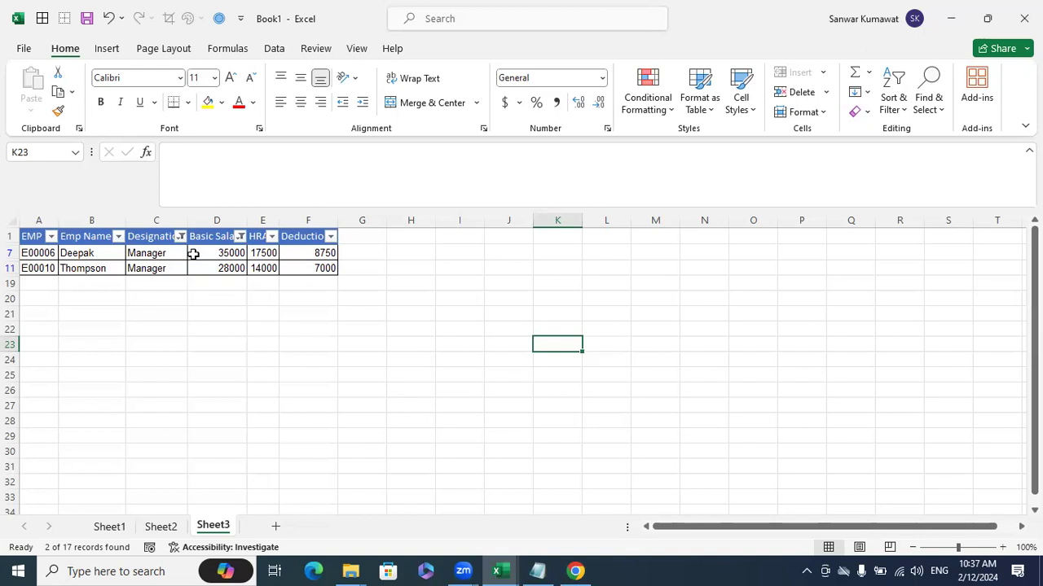
{"action": "left_click", "coordinate": [213, 239]}
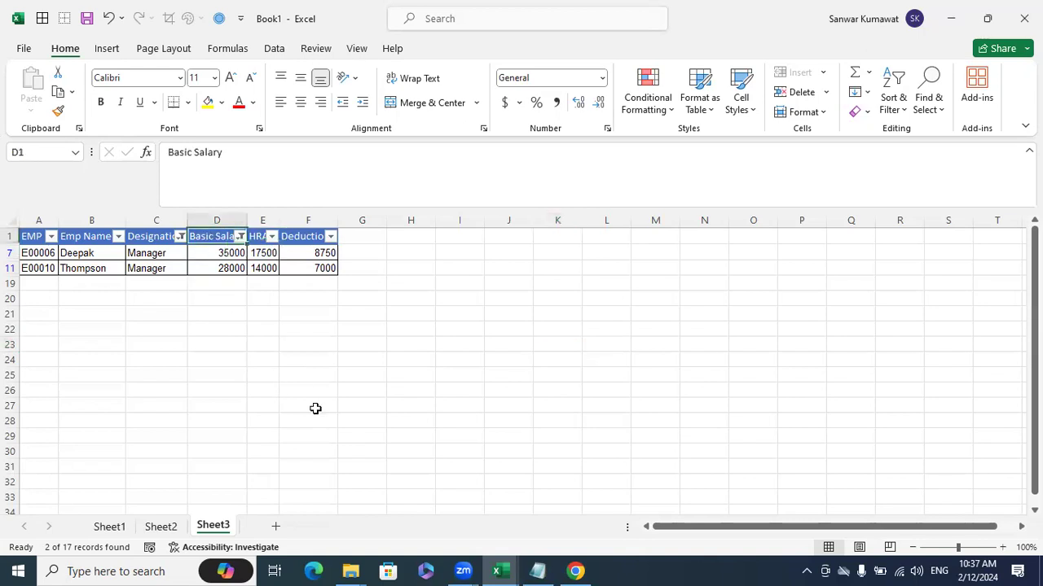
- Clear the Basic Salary and Designation filters so all 17 rows show
{"action": "left_click", "coordinate": [240, 237]}
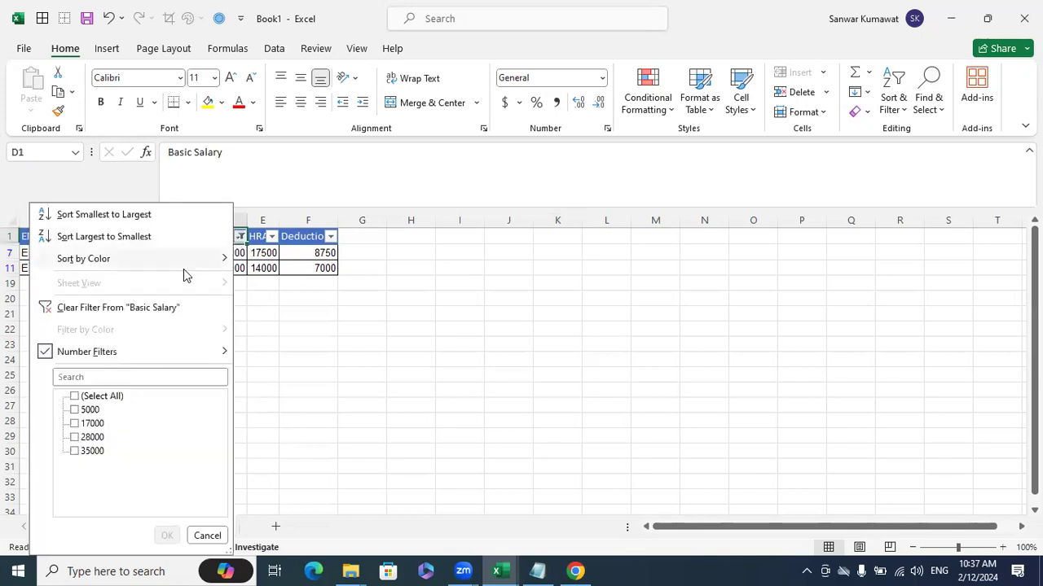
{"action": "left_click", "coordinate": [130, 308]}
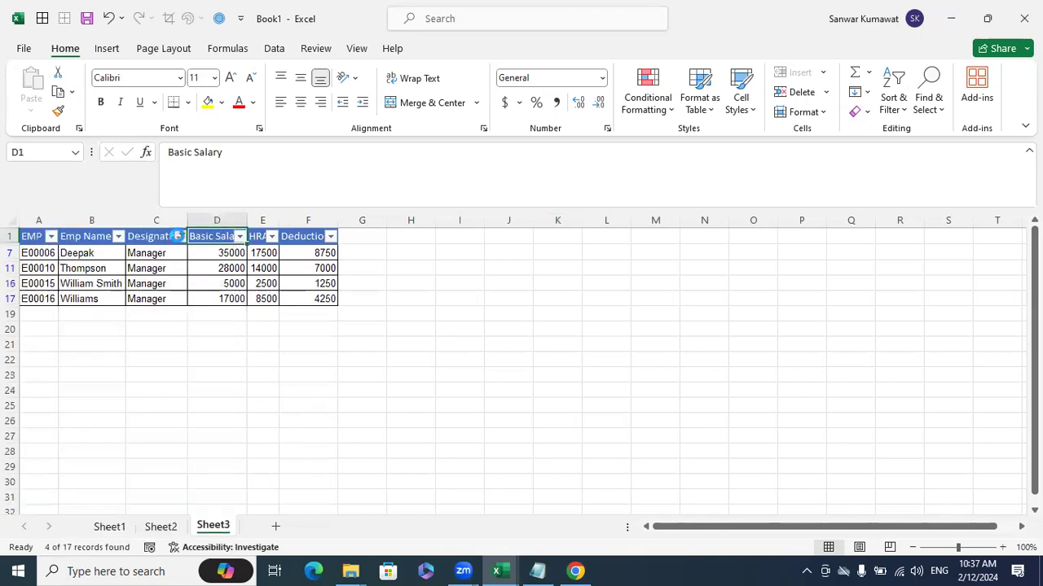
{"action": "left_click", "coordinate": [180, 236]}
{"action": "left_click", "coordinate": [218, 307]}
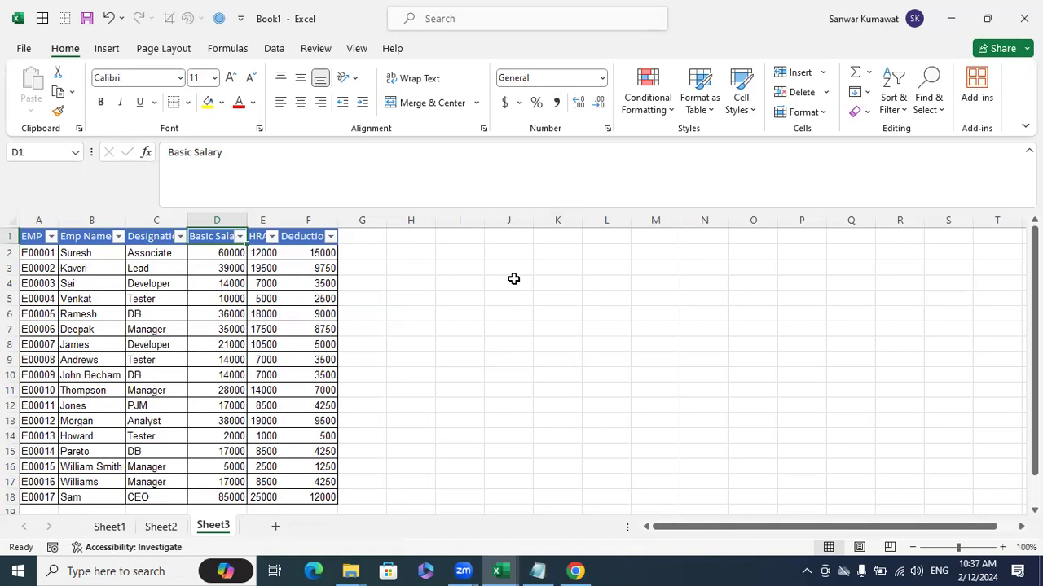
- Toggle filtering off and back on with Ctrl+Shift+L and the Data tab Filter shortcut
{"action": "key", "text": "ctrl+shift+l"}
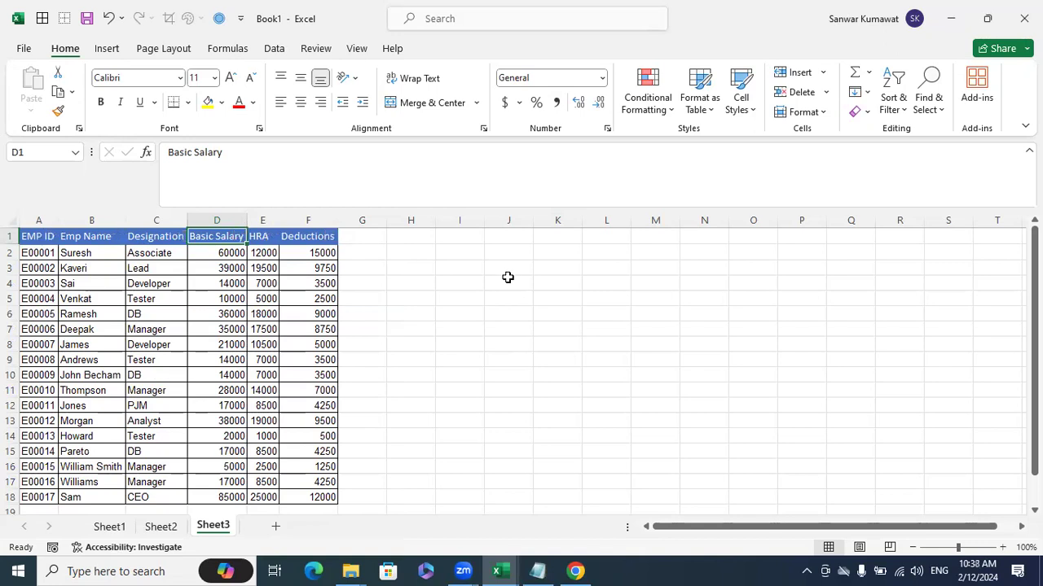
{"action": "key", "text": "ctrl+shift+l"}
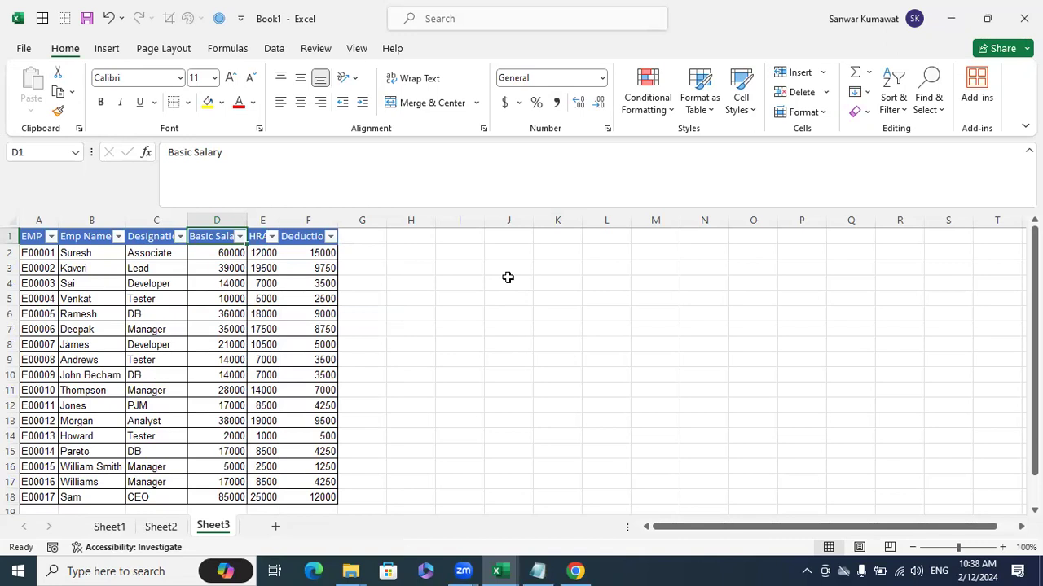
{"action": "key", "text": "alt+a"}
{"action": "key", "text": "t"}
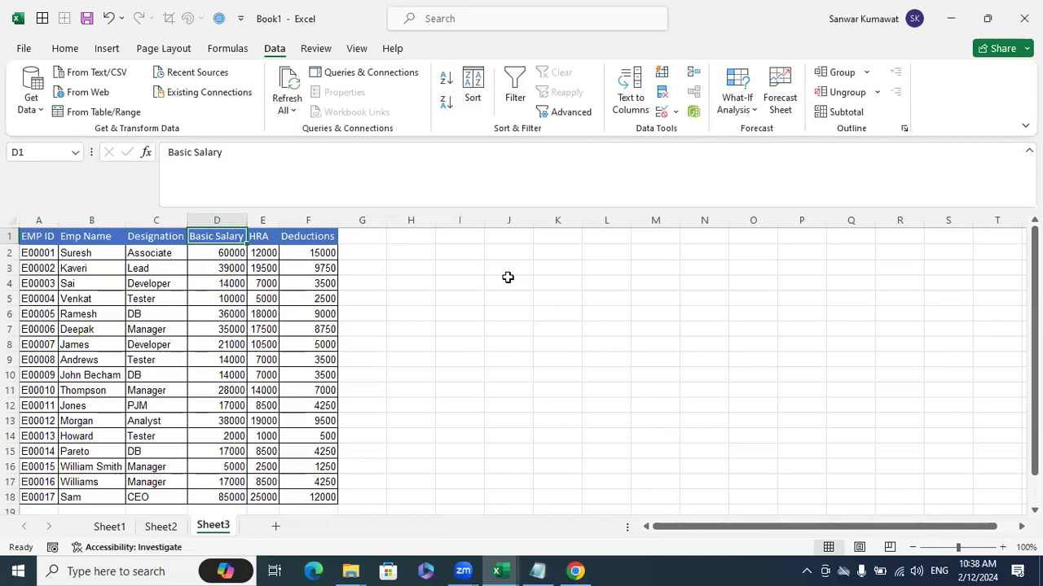
{"action": "key", "text": "alt+a"}
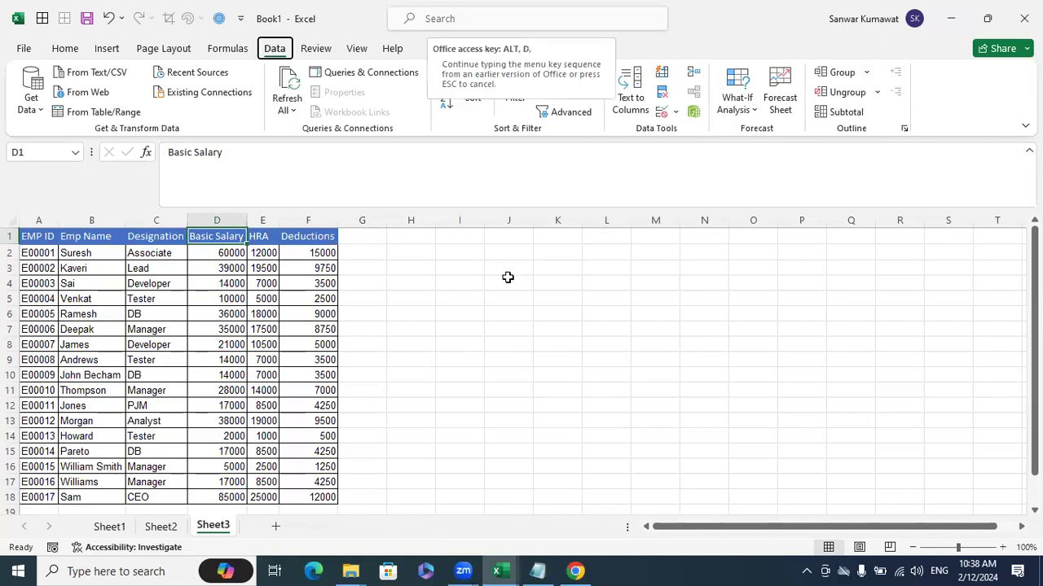
{"action": "key", "text": "t"}
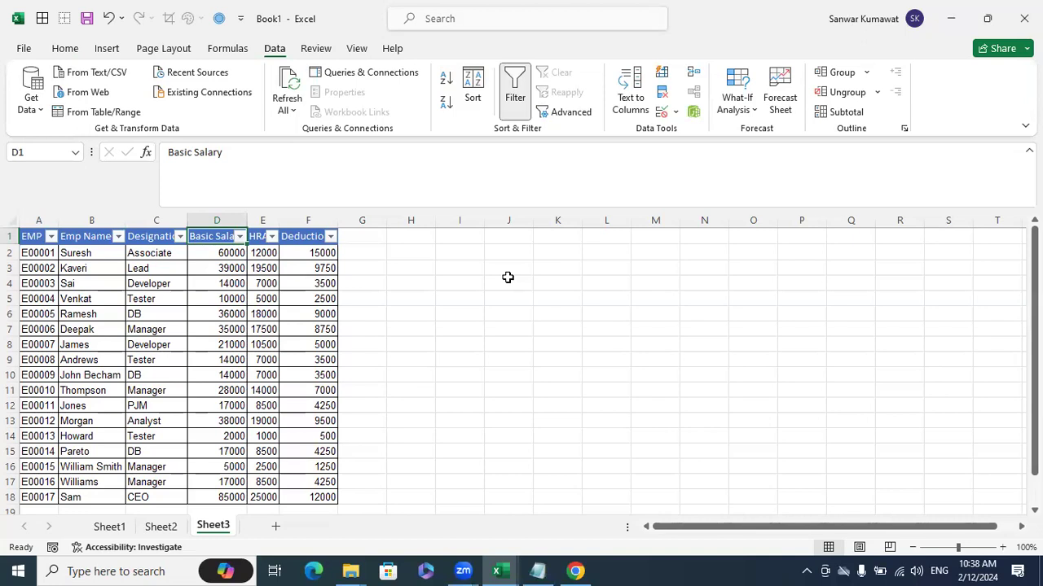
{"action": "key", "text": "Left"}
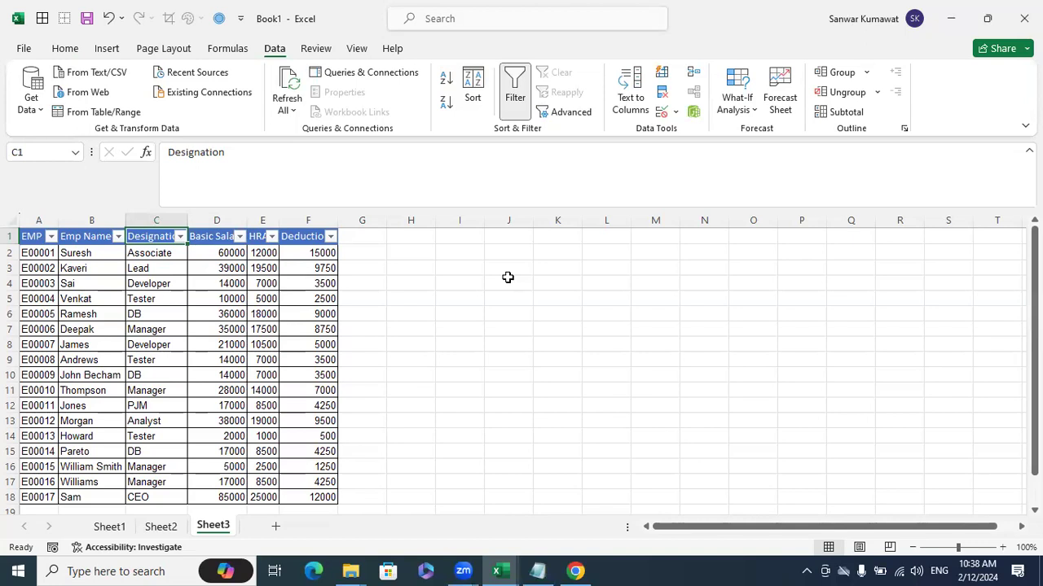
- Filter Designation to Manager only using the keyboard-driven dropdown
{"action": "key", "text": "alt+Down"}
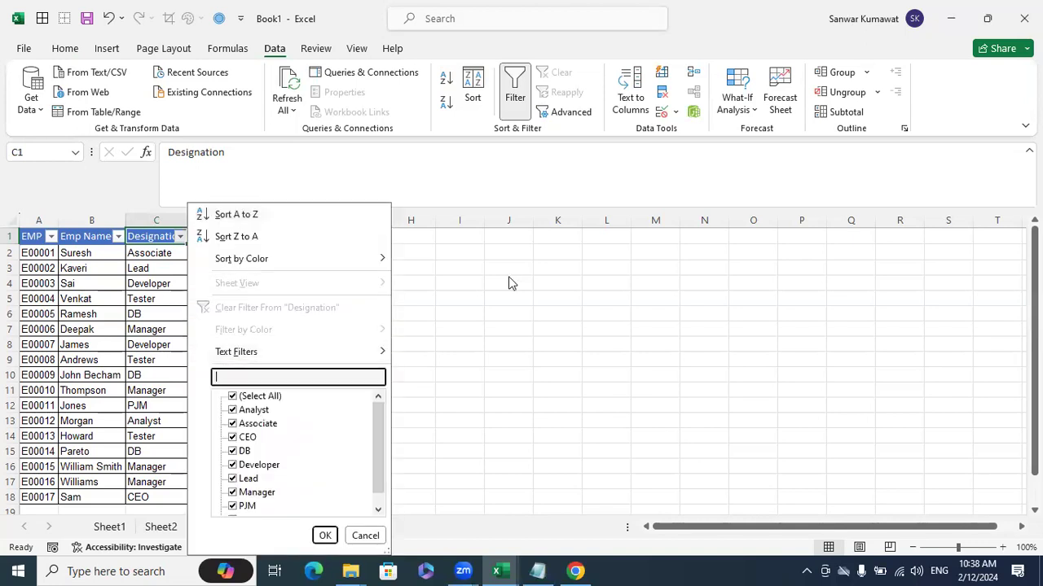
{"action": "key", "text": "Tab"}
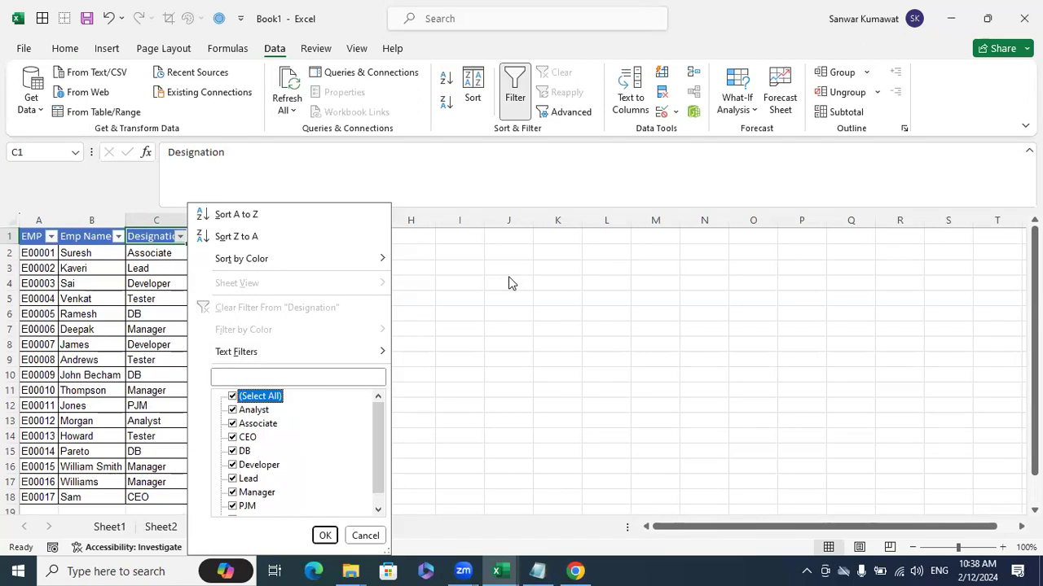
{"action": "key", "text": "space"}
{"action": "key", "text": "Down"}
{"action": "key", "text": "Down"}
{"action": "key", "text": "Down"}
{"action": "key", "text": "Down"}
{"action": "key", "text": "Down"}
{"action": "key", "text": "Down"}
{"action": "key", "text": "Down"}
{"action": "key", "text": "space"}
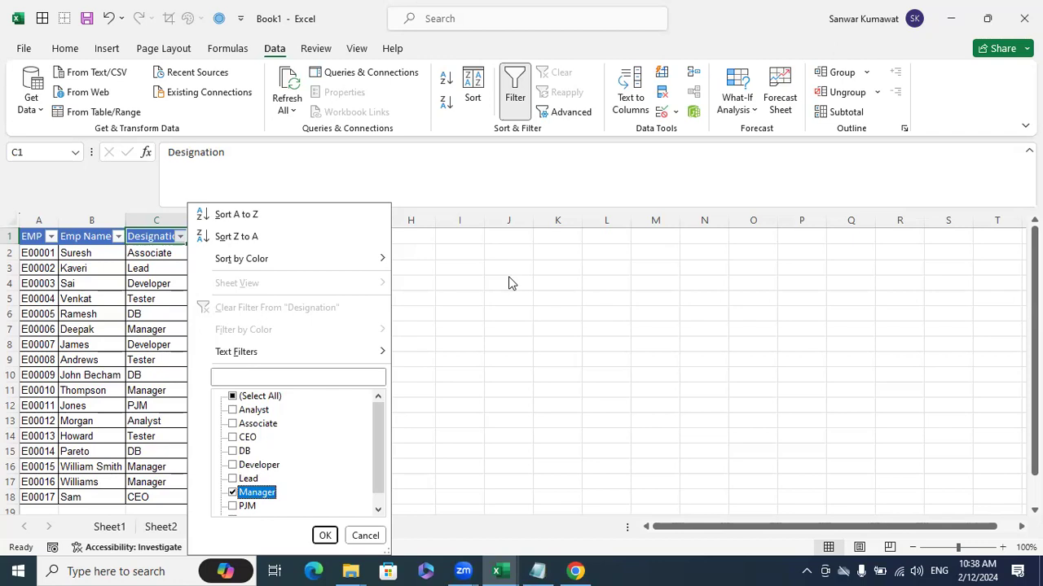
{"action": "key", "text": "Tab"}
{"action": "key", "text": "Return"}
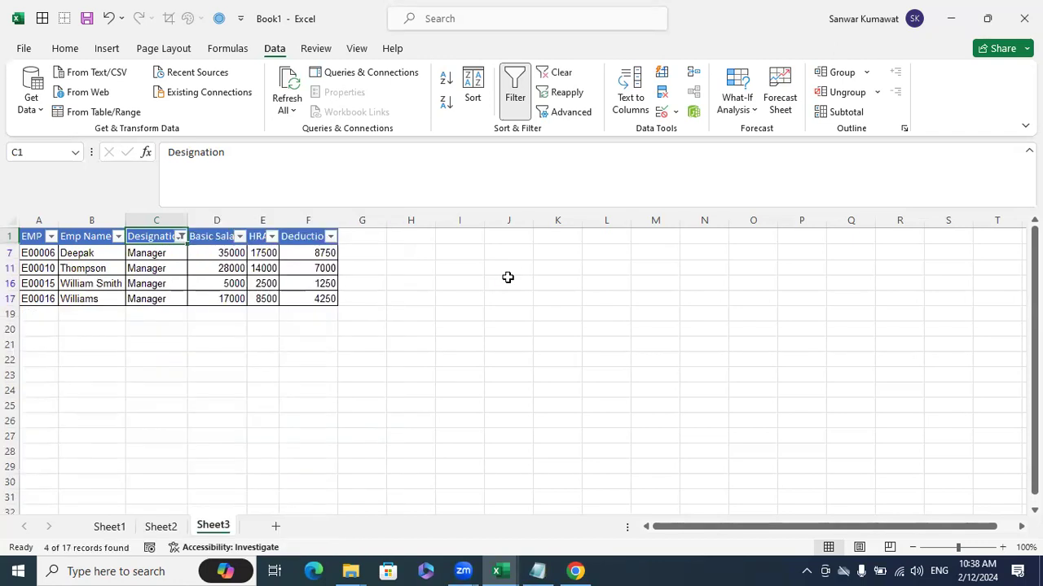
{"action": "key", "text": "ctrl+shift+semicolon"}
{"action": "key", "text": "Escape"}
- Reset the filters and show only the Tester rows in the Designation filter
{"action": "key", "text": "ctrl+shift+l"}
{"action": "key", "text": "ctrl+shift+l"}
{"action": "key", "text": "Right"}
{"action": "key", "text": "Left"}
{"action": "key", "text": "alt+Down"}
{"action": "key", "text": "Down"}
{"action": "key", "text": "Down"}
{"action": "key", "text": "Down"}
{"action": "key", "text": "Down"}
{"action": "key", "text": "Down"}
{"action": "key", "text": "Down"}
{"action": "key", "text": "space"}
{"action": "key", "text": "Down"}
{"action": "key", "text": "Down"}
{"action": "key", "text": "Down"}
{"action": "key", "text": "Down"}
{"action": "key", "text": "Down"}
{"action": "key", "text": "Down"}
{"action": "key", "text": "Down"}
{"action": "key", "text": "Down"}
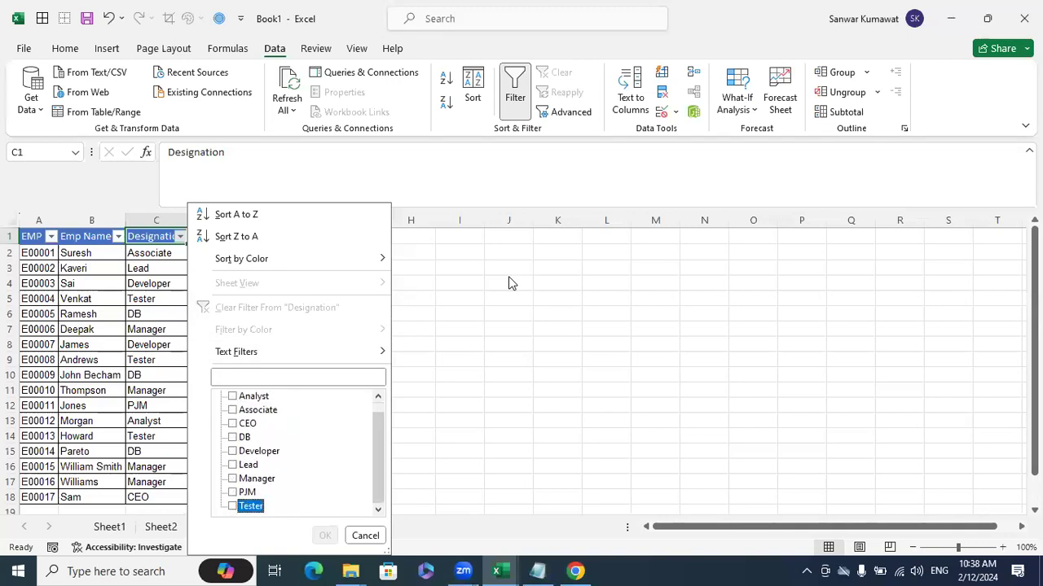
{"action": "key", "text": "space"}
{"action": "key", "text": "Return"}
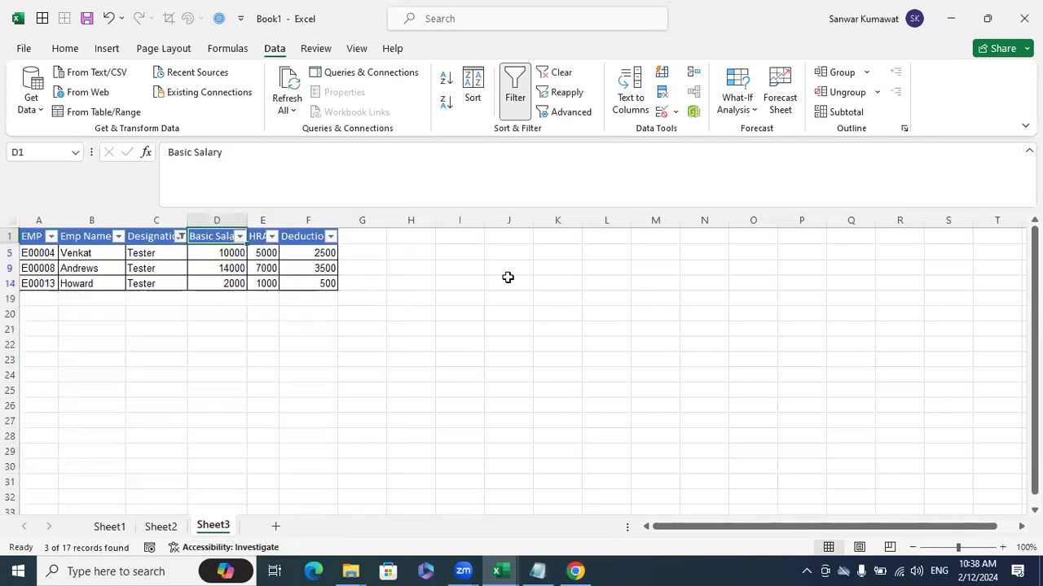
- Apply a Basic Salary Greater Than 12000 filter, leaving a single Tester record
{"action": "key", "text": "alt+Down"}
{"action": "key", "text": "Down"}
{"action": "key", "text": "Down"}
{"action": "key", "text": "Down"}
{"action": "key", "text": "Down"}
{"action": "key", "text": "Down"}
{"action": "key", "text": "Down"}
{"action": "key", "text": "Down"}
{"action": "key", "text": "Down"}
{"action": "key", "text": "space"}
{"action": "key", "text": "Down"}
{"action": "key", "text": "Down"}
{"action": "key", "text": "Down"}
{"action": "key", "text": "space"}
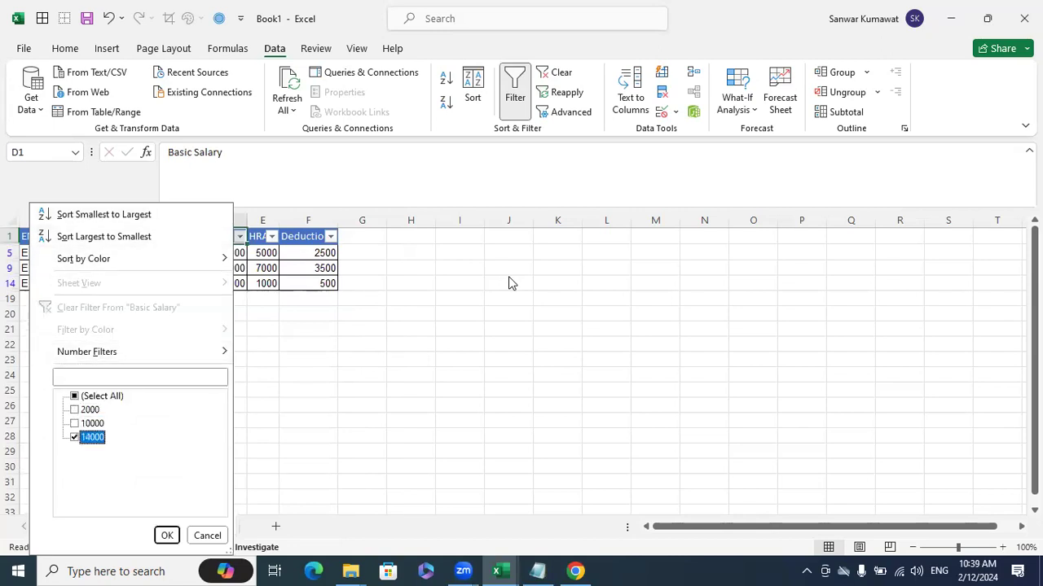
{"action": "key", "text": "Up"}
{"action": "key", "text": "Up"}
{"action": "key", "text": "Up"}
{"action": "key", "text": "Up"}
{"action": "key", "text": "Up"}
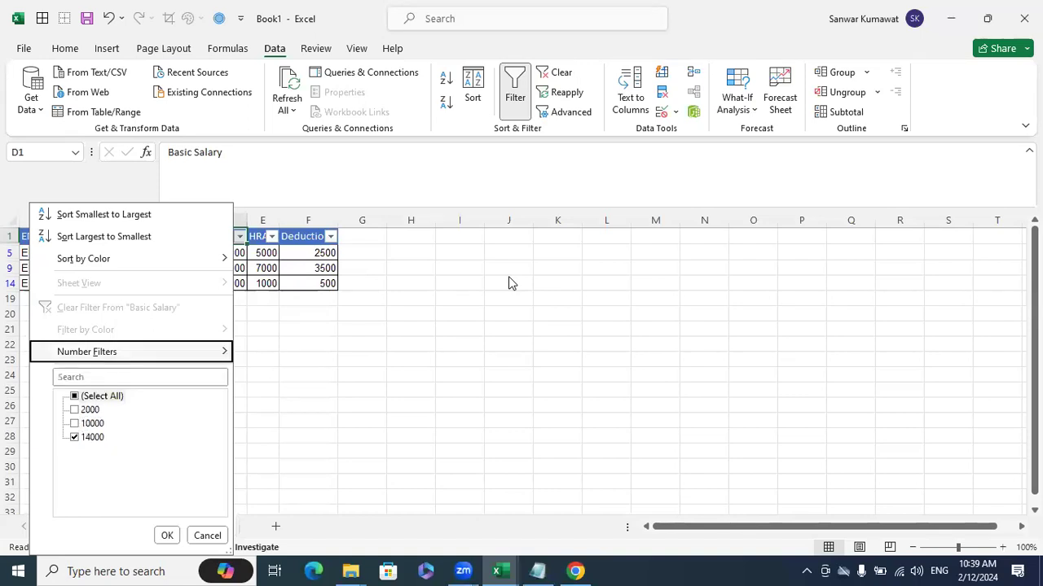
{"action": "left_click", "coordinate": [213, 351]}
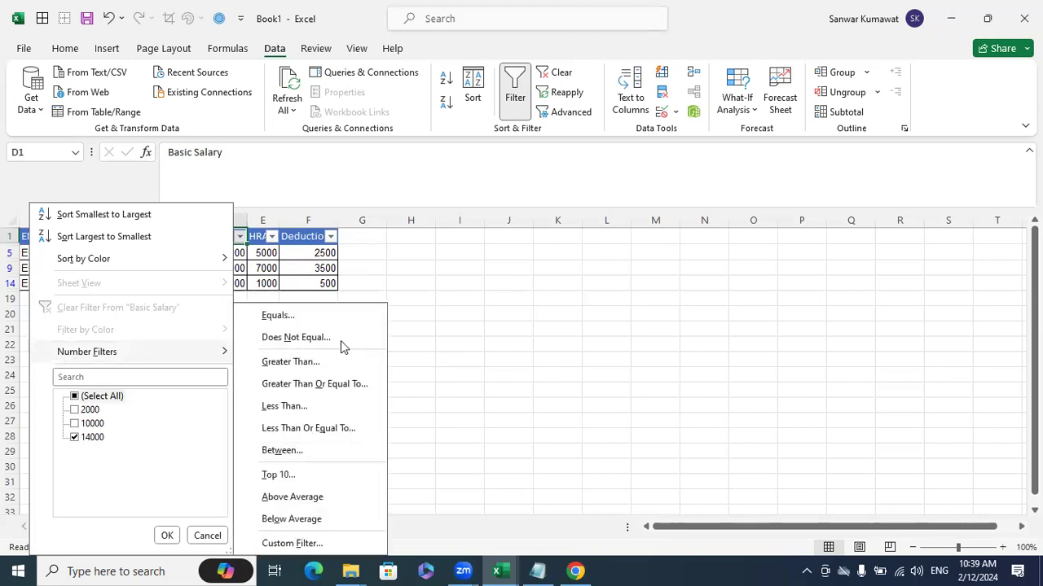
{"action": "left_click", "coordinate": [303, 363]}
{"action": "type", "text": "12000"}
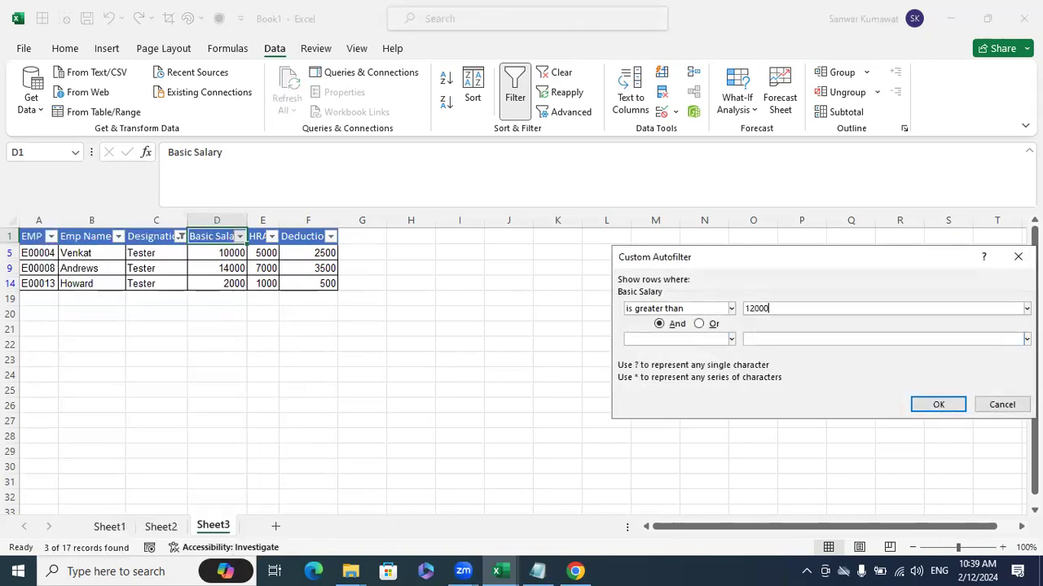
{"action": "left_click", "coordinate": [946, 404]}
{"action": "left_click", "coordinate": [492, 361]}
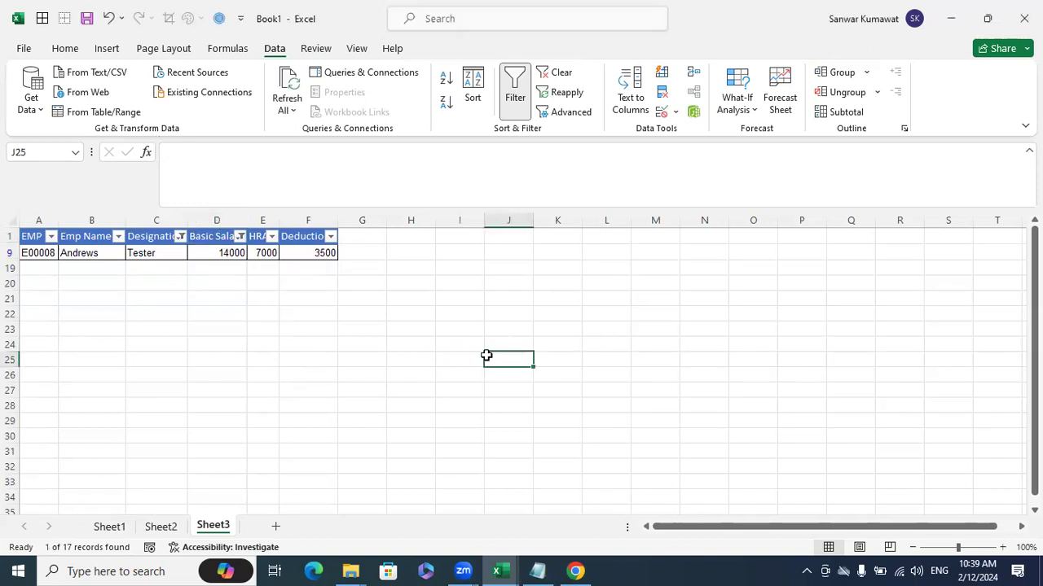
{"action": "left_click", "coordinate": [225, 237]}
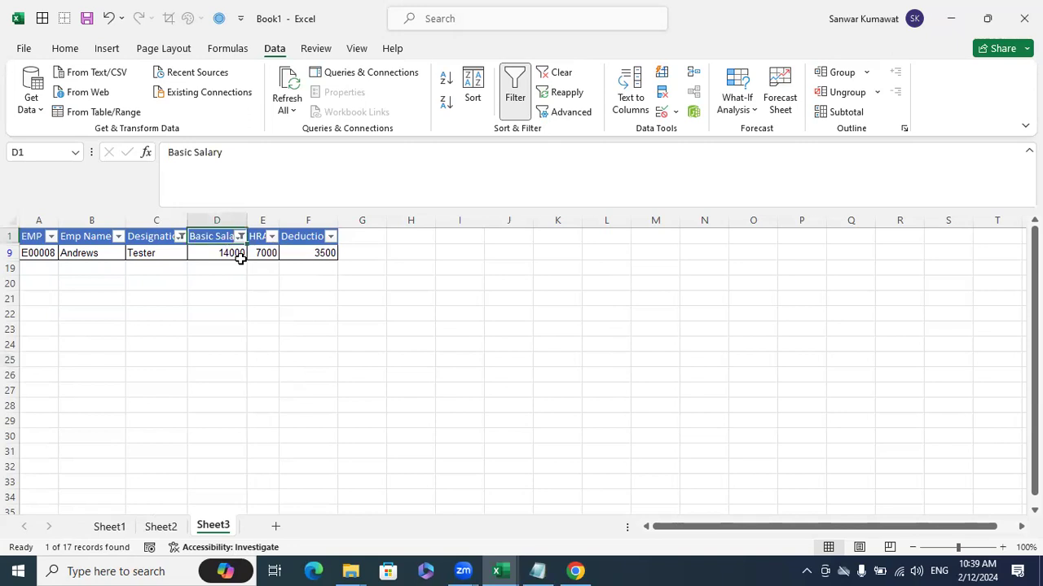
- Turn off filtering, copy the Designation and Basic Salary headers to K1:L1, and autofit column K
{"action": "key", "text": "ctrl+shift+l"}
{"action": "left_click_drag", "start_coordinate": [165, 237], "coordinate": [190, 238]}
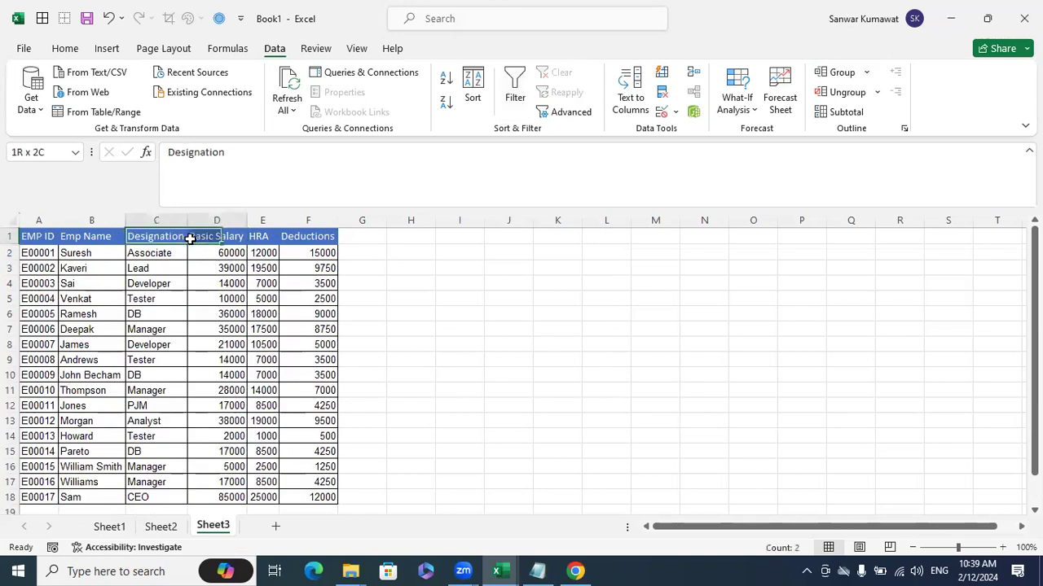
{"action": "key", "text": "ctrl+c"}
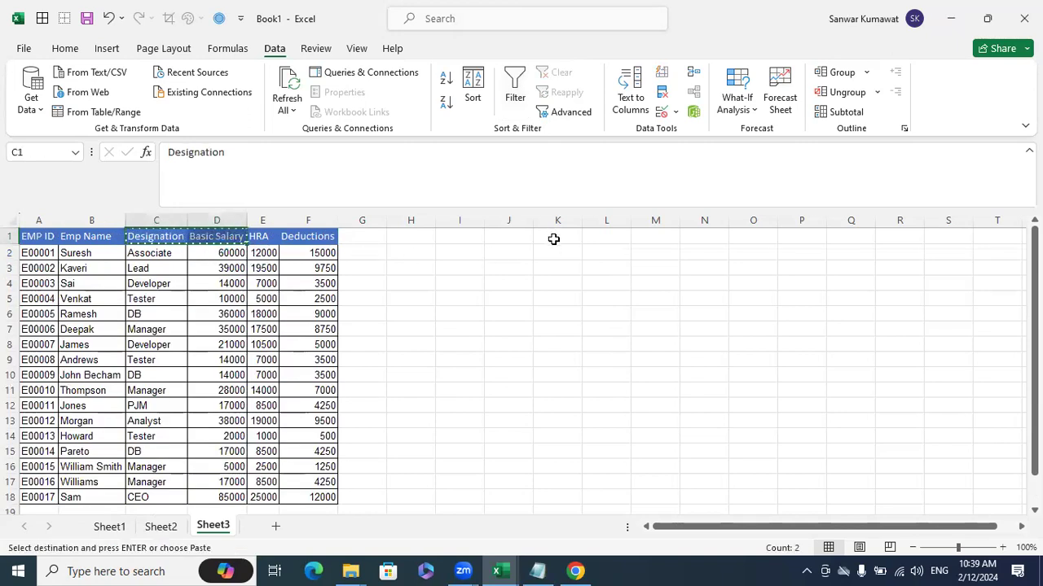
{"action": "left_click", "coordinate": [553, 239]}
{"action": "key", "text": "ctrl+v"}
{"action": "left_click", "coordinate": [684, 359]}
{"action": "key", "text": "Escape"}
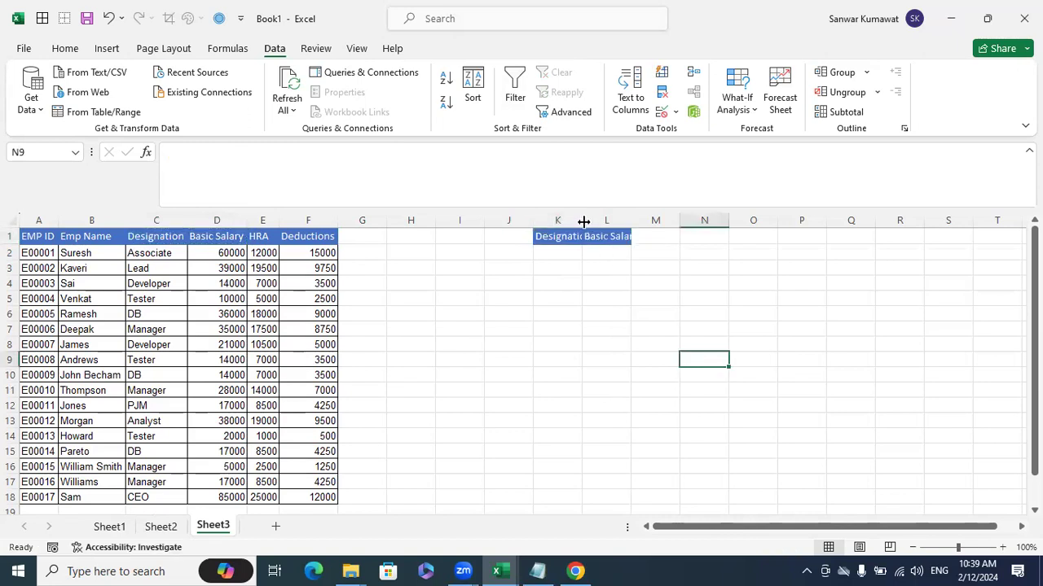
{"action": "double_click", "coordinate": [583, 222]}
- Copy the Manager and Tester rows' designation and salary into K2:L3
{"action": "left_click", "coordinate": [583, 257]}
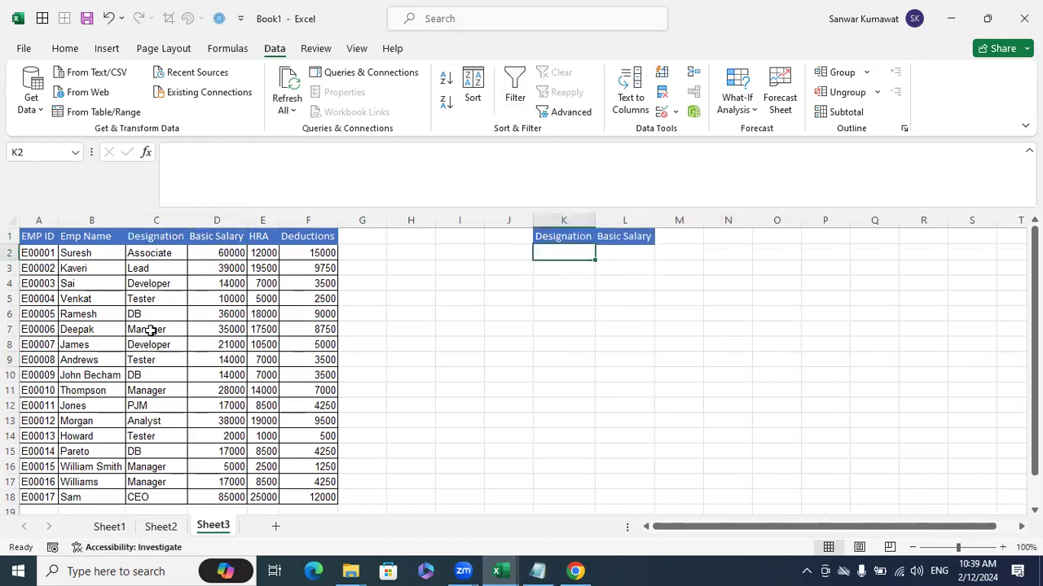
{"action": "left_click_drag", "start_coordinate": [150, 329], "coordinate": [198, 330]}
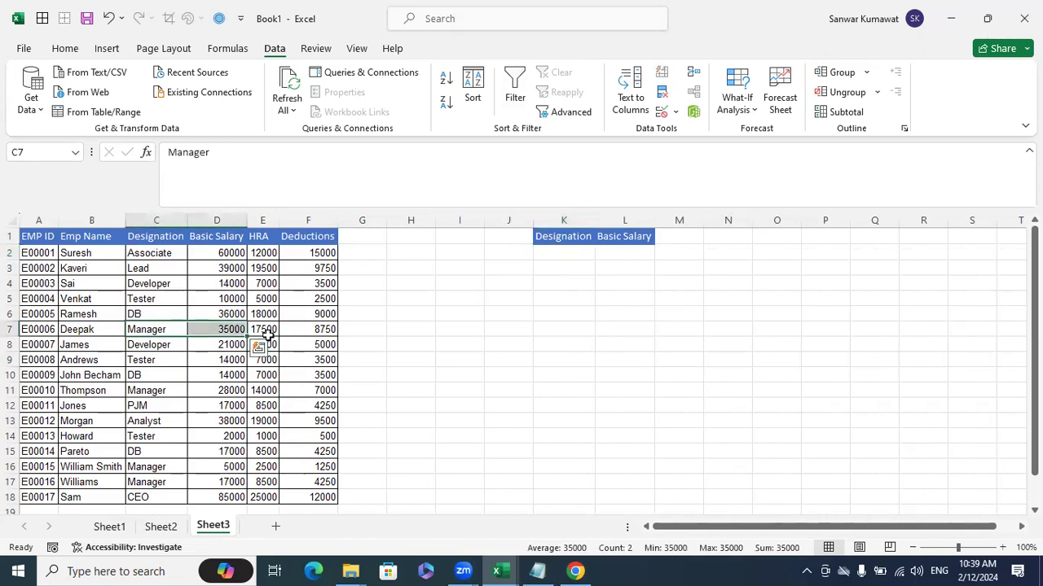
{"action": "key", "text": "ctrl+c"}
{"action": "left_click", "coordinate": [547, 258]}
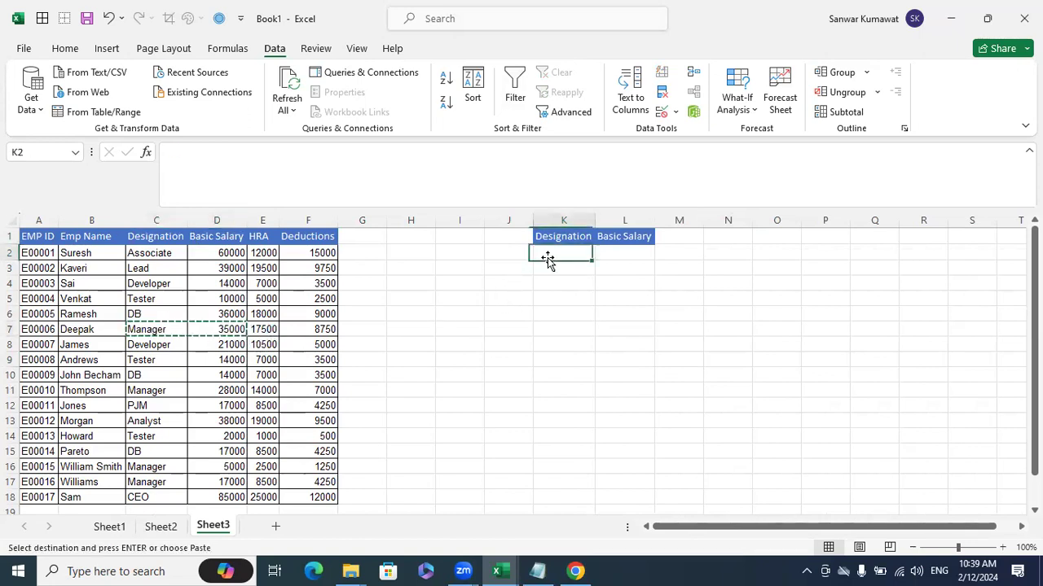
{"action": "key", "text": "ctrl+v"}
{"action": "left_click", "coordinate": [588, 345]}
{"action": "left_click_drag", "start_coordinate": [144, 365], "coordinate": [223, 361]}
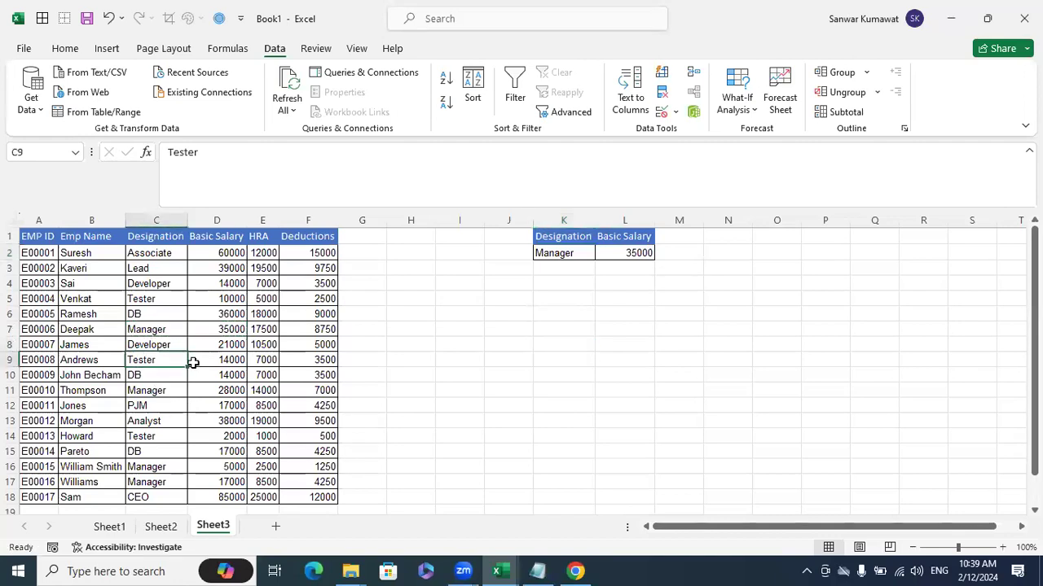
{"action": "key", "text": "ctrl+c"}
{"action": "left_click", "coordinate": [578, 275]}
{"action": "key", "text": "ctrl+v"}
- Replace the copied salaries in L2:L3 with the criteria >20000 and >12000
{"action": "left_click", "coordinate": [648, 359]}
{"action": "left_click_drag", "start_coordinate": [639, 253], "coordinate": [632, 265]}
{"action": "key", "text": "Delete"}
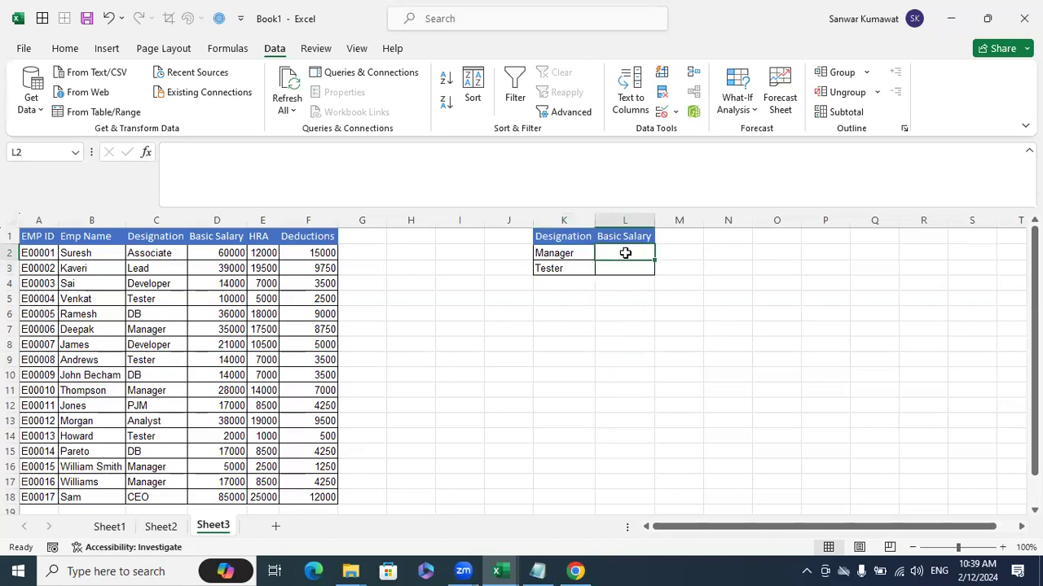
{"action": "type", "text": ">"}
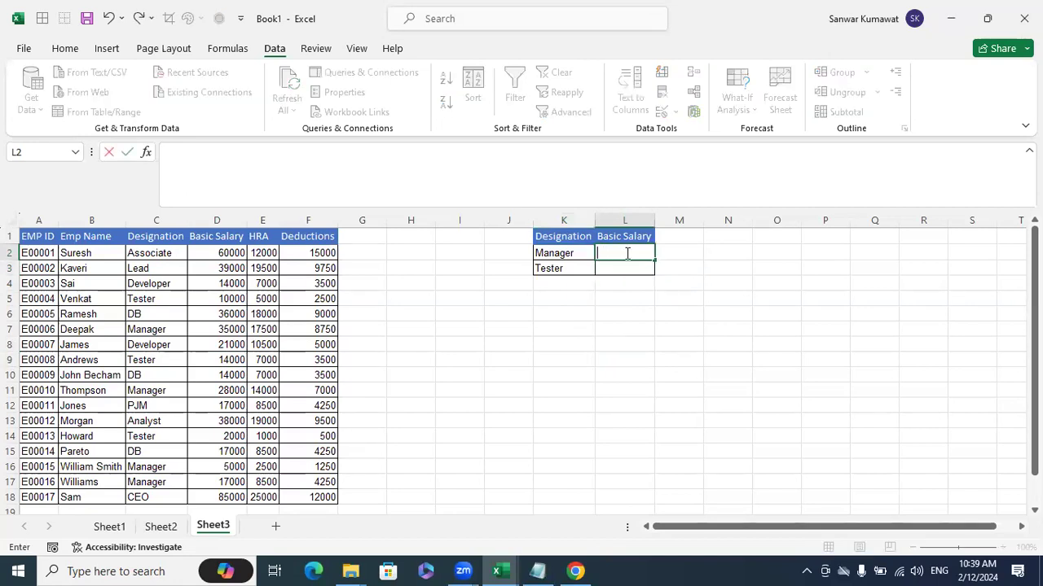
{"action": "type", "text": "20000"}
{"action": "key", "text": "Return"}
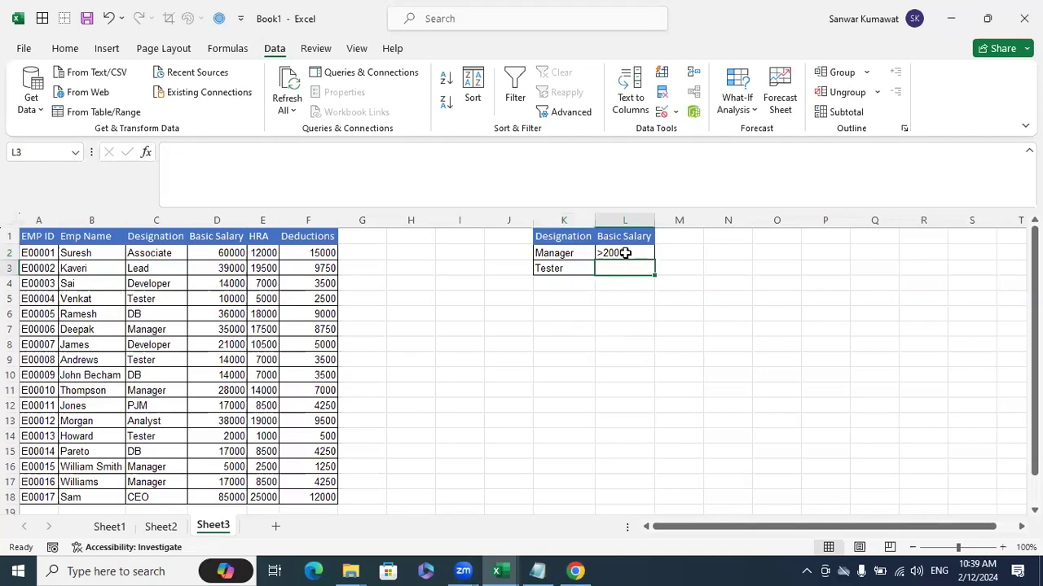
{"action": "type", "text": ">12000"}
{"action": "key", "text": "Return"}
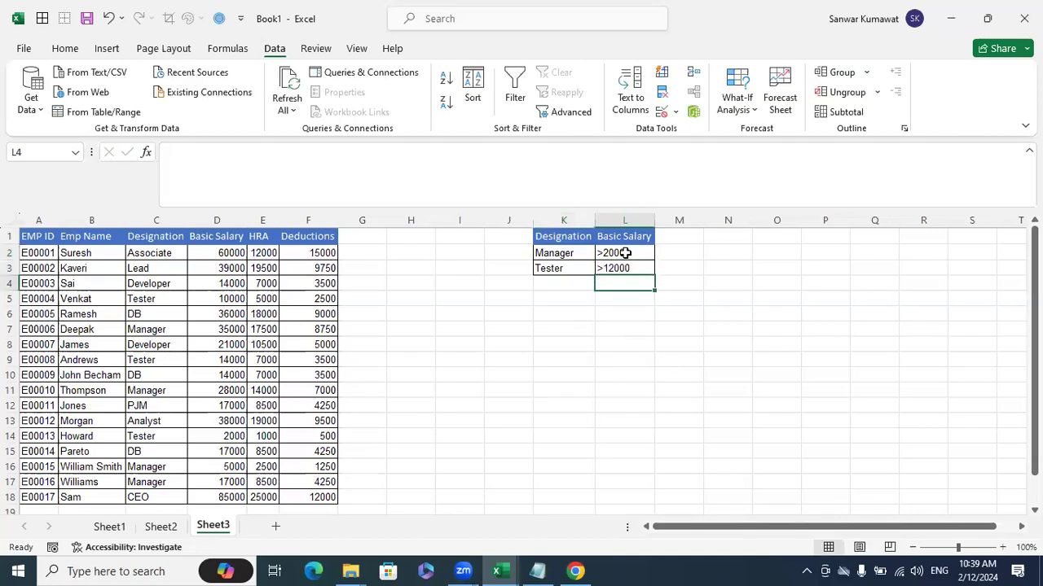
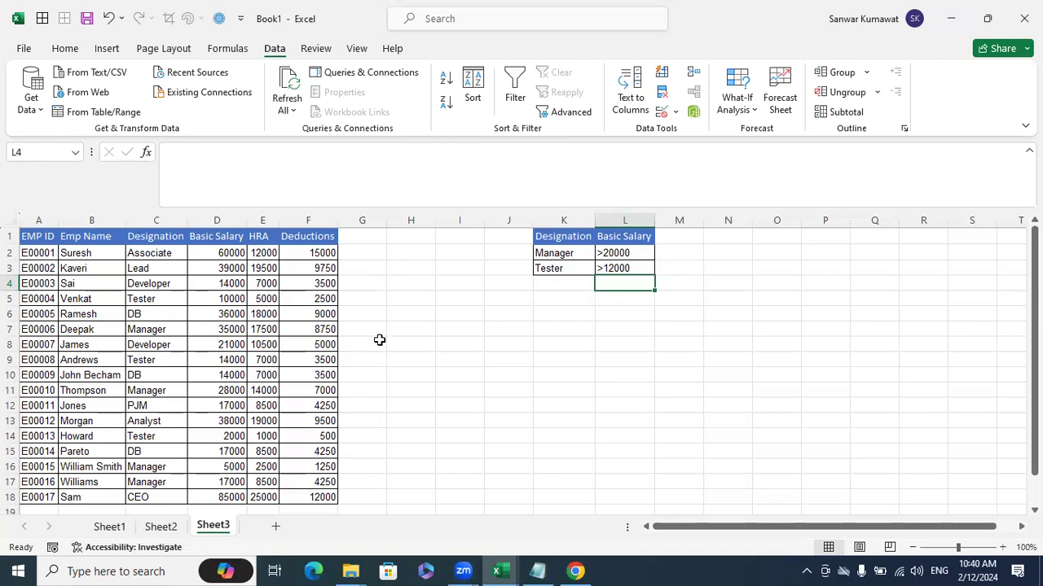
- Capture the criteria table with Snipping Tool, then add filter dropdowns to the table headers with Ctrl+Shift+L
{"action": "left_click", "coordinate": [530, 471]}
{"action": "key", "text": "super"}
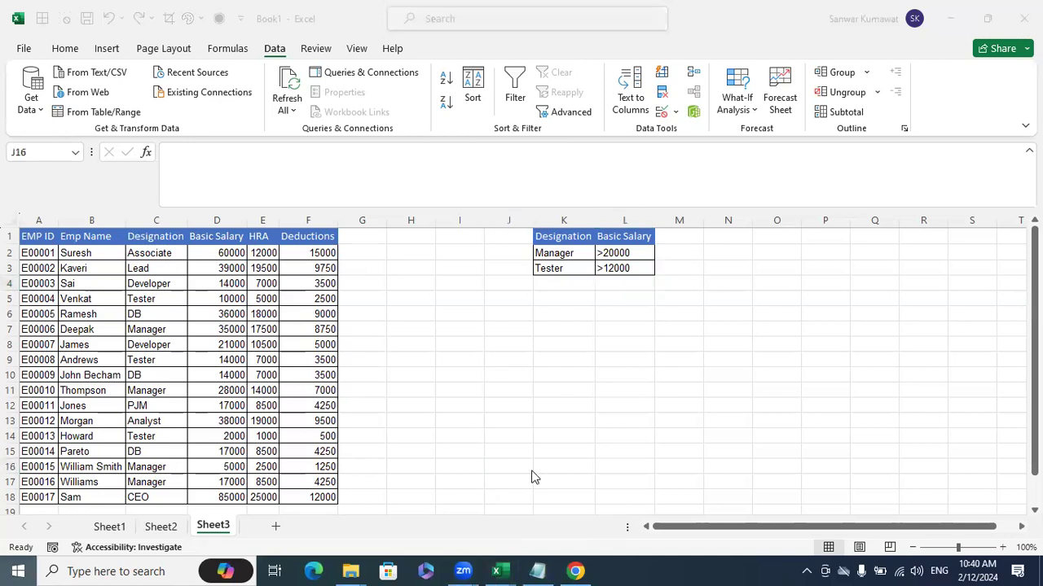
{"action": "type", "text": "sni"}
{"action": "left_click", "coordinate": [359, 274]}
{"action": "left_click", "coordinate": [758, 177]}
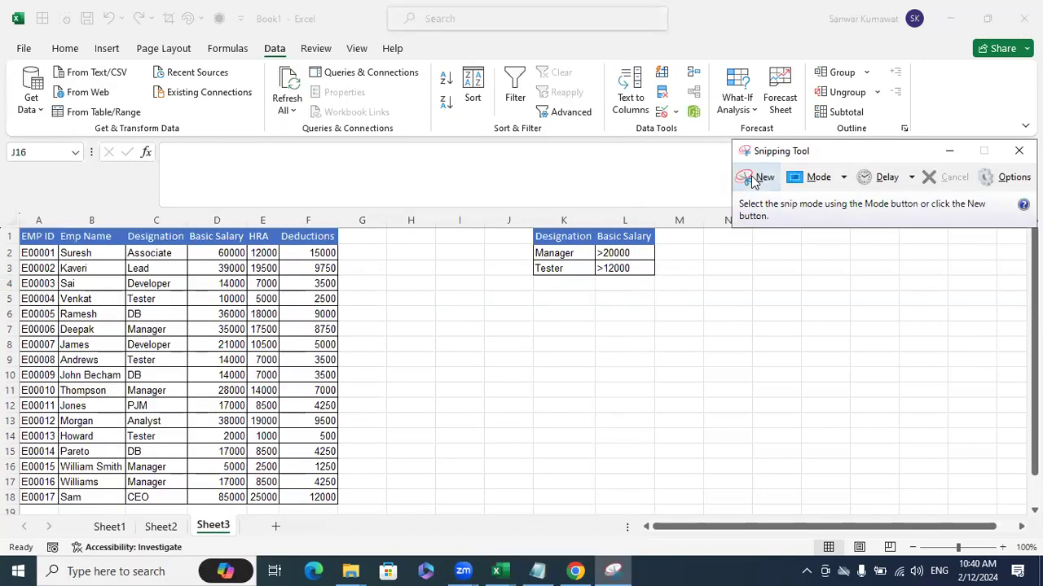
{"action": "left_click_drag", "start_coordinate": [711, 312], "coordinate": [506, 206]}
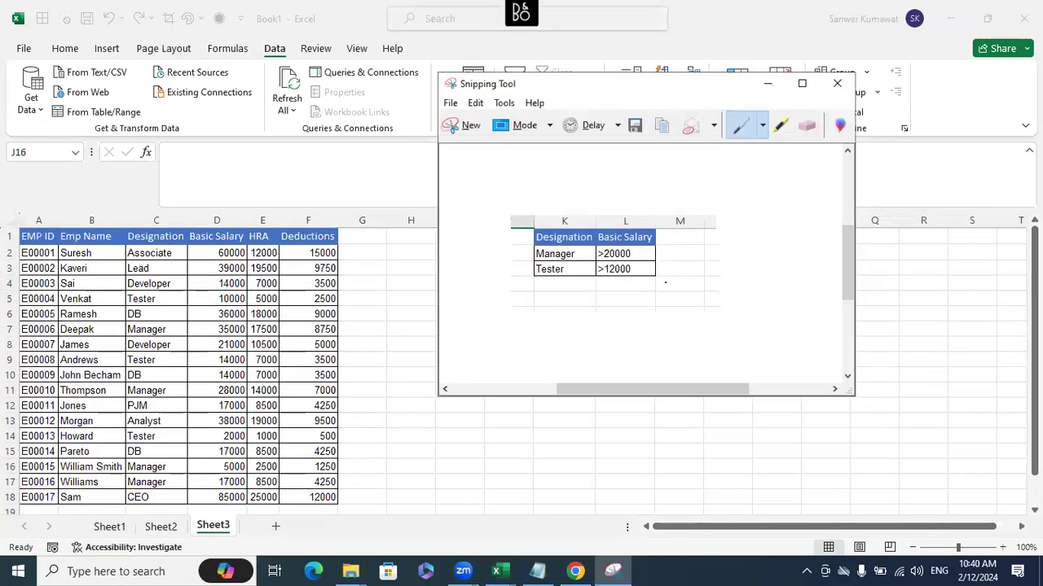
{"action": "left_click", "coordinate": [205, 236]}
{"action": "key", "text": "ctrl+shift+l"}
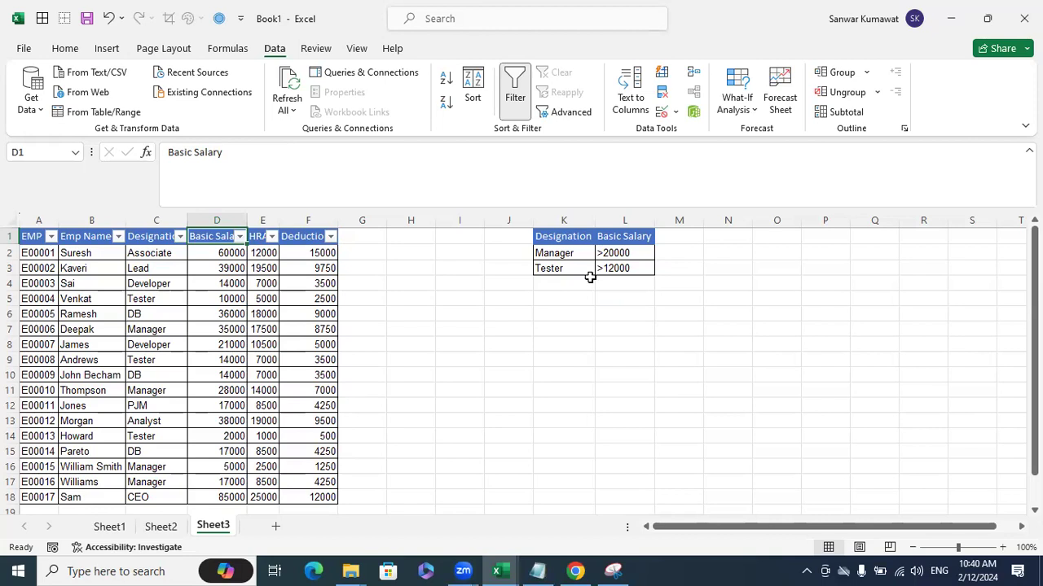
- Filter the Designation column to Manager and Tester only, leaving 7 of 17 records visible
{"action": "left_click", "coordinate": [238, 327]}
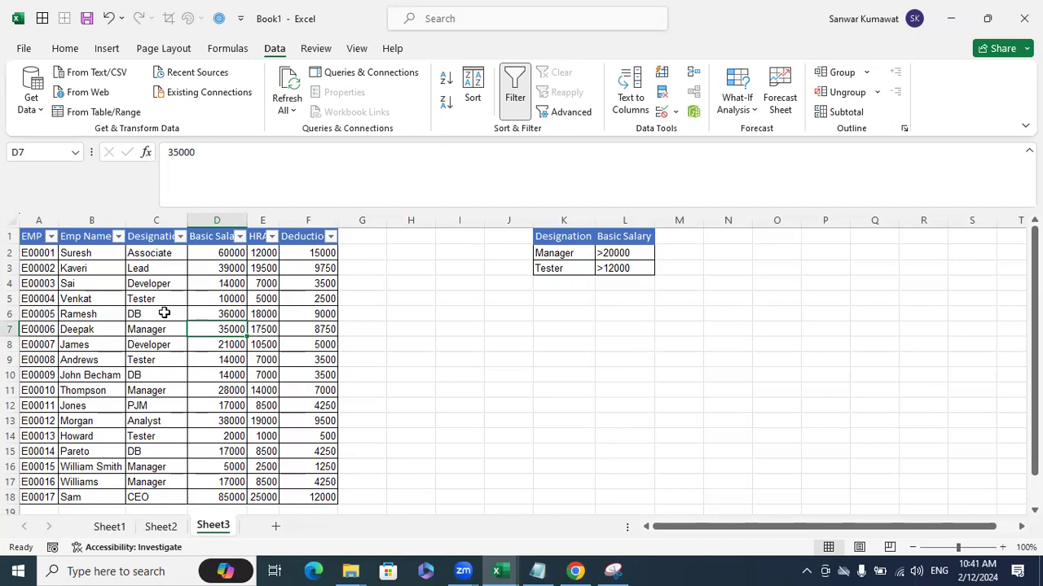
{"action": "left_click", "coordinate": [175, 237]}
{"action": "left_click", "coordinate": [238, 396]}
{"action": "scroll", "coordinate": [296, 449], "scroll_direction": "down", "scroll_amount": 1}
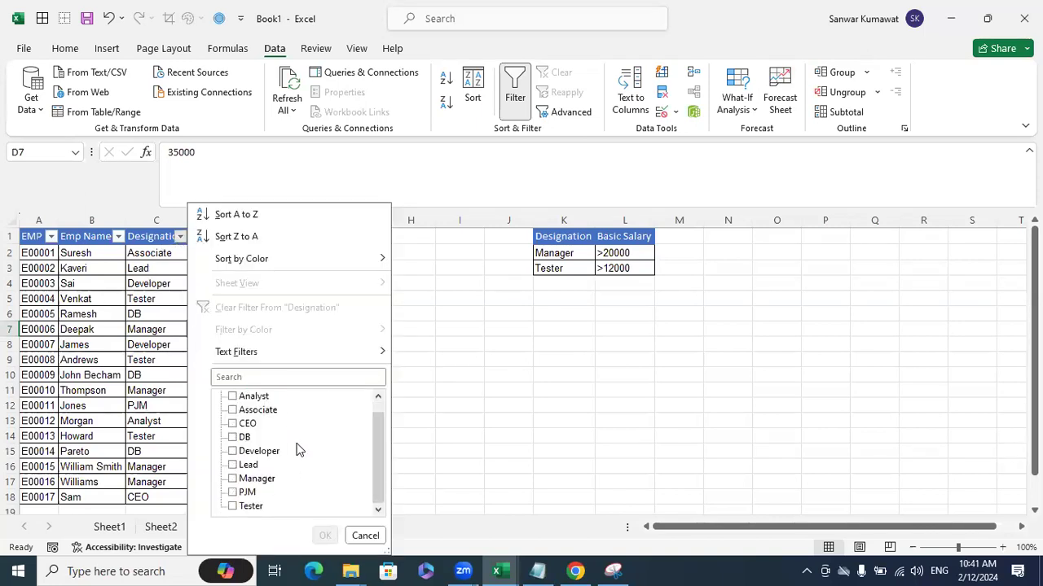
{"action": "left_click", "coordinate": [273, 478]}
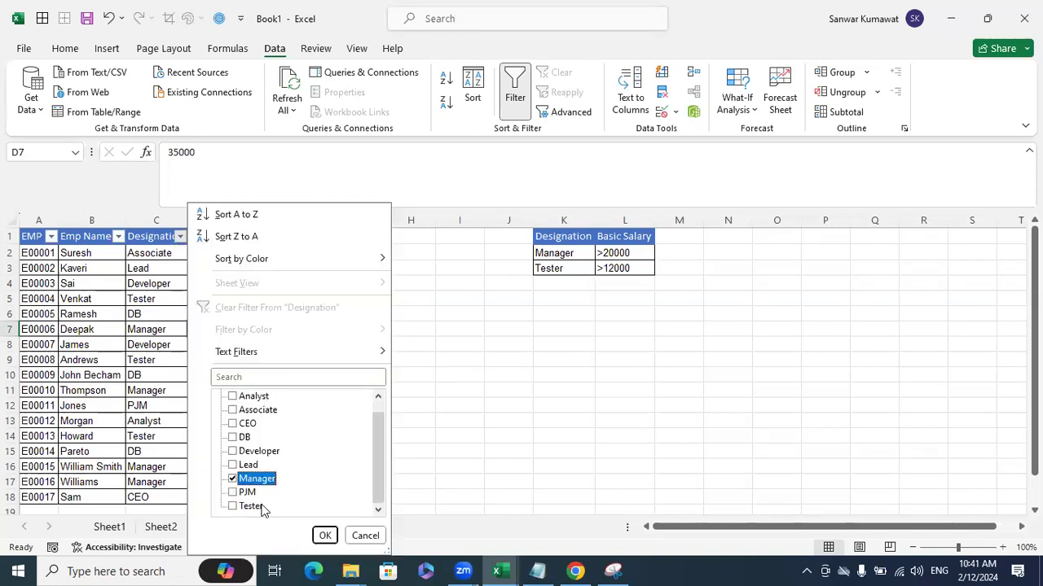
{"action": "left_click", "coordinate": [261, 506]}
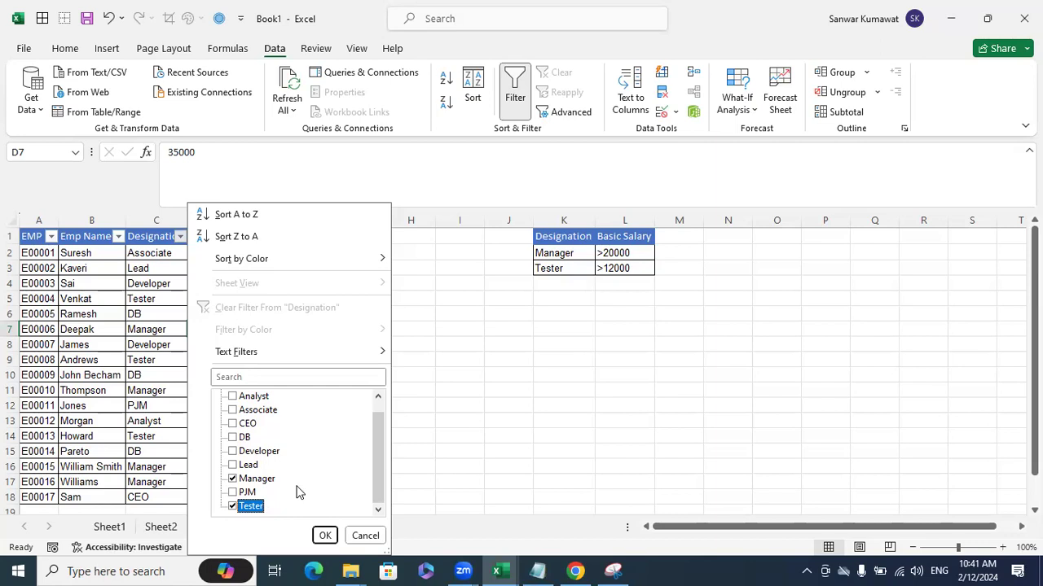
{"action": "left_click", "coordinate": [324, 535]}
{"action": "left_click", "coordinate": [354, 420]}
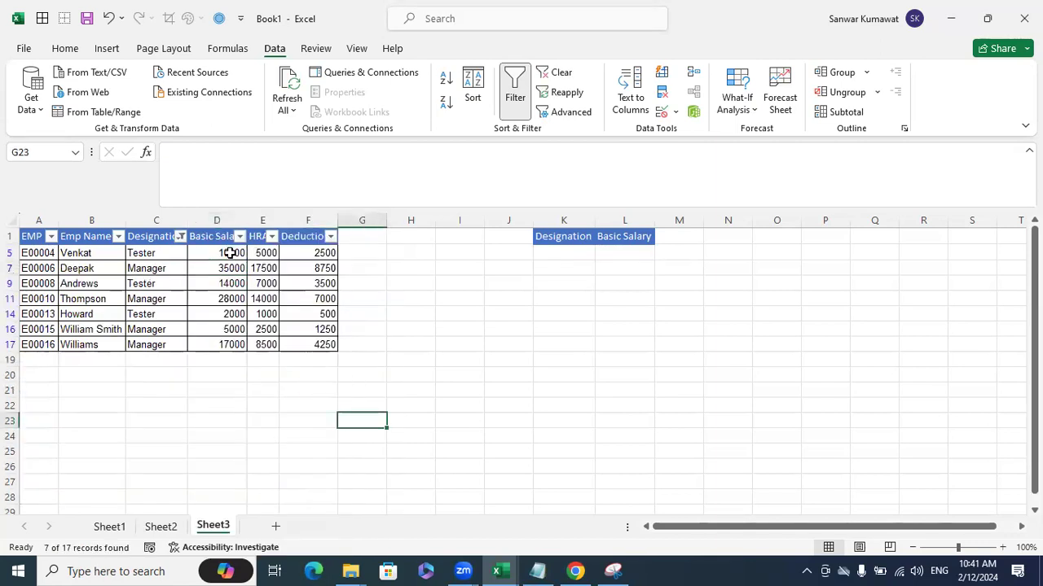
- Mark the Manager and Tester criteria on the criteria-table snip
{"action": "left_click", "coordinate": [612, 571]}
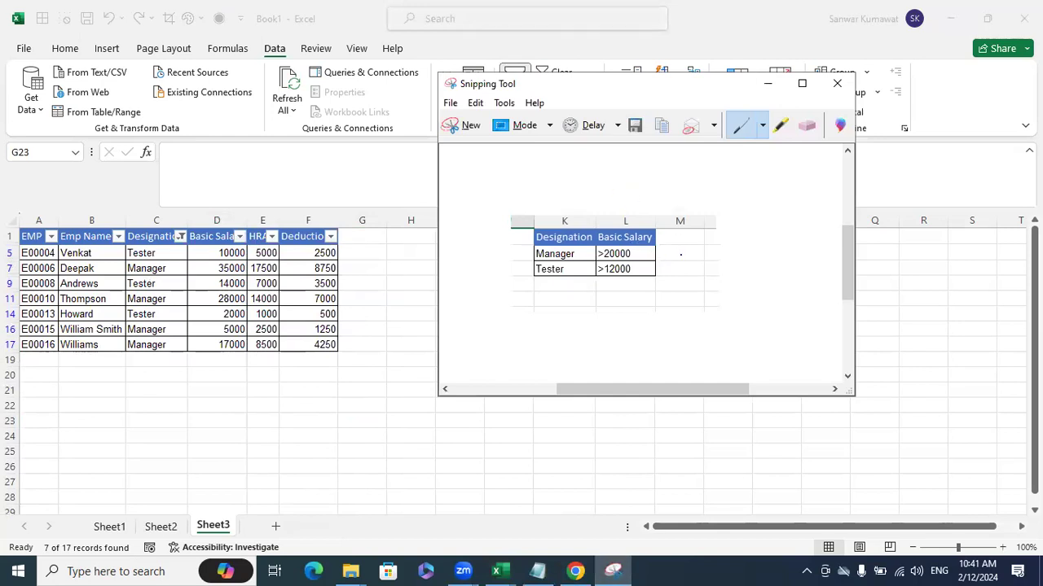
{"action": "mouse_move", "coordinate": [671, 252]}
{"action": "left_mouse_down"}
{"action": "mouse_move", "coordinate": [701, 246]}
{"action": "mouse_move", "coordinate": [702, 259]}
{"action": "left_mouse_up"}
{"action": "left_click", "coordinate": [362, 420]}
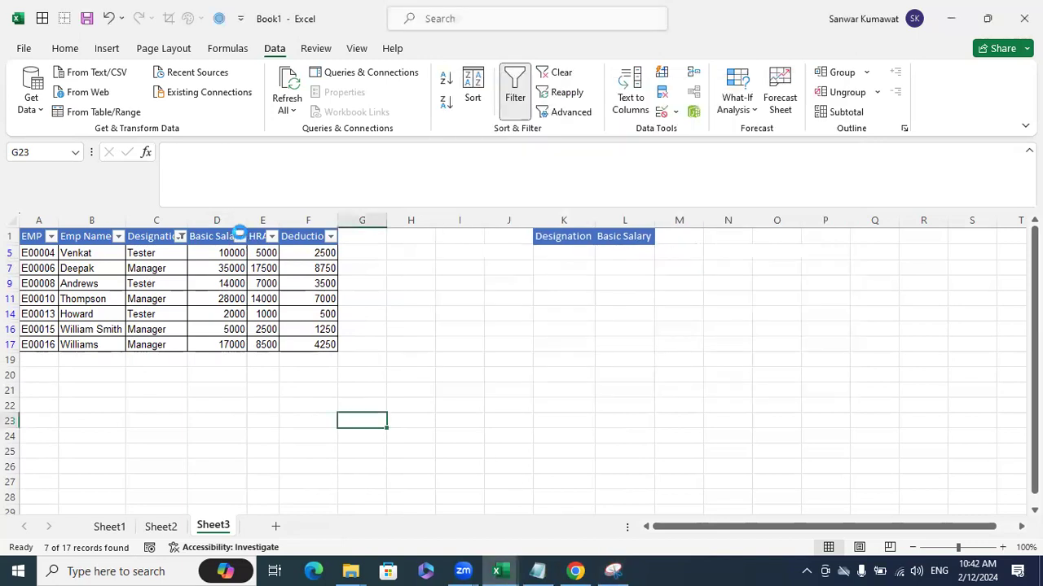
- Apply a Basic Salary custom filter: greater than 20000 Or greater than 12000
{"action": "left_click", "coordinate": [240, 236]}
{"action": "mouse_move", "coordinate": [145, 351]}
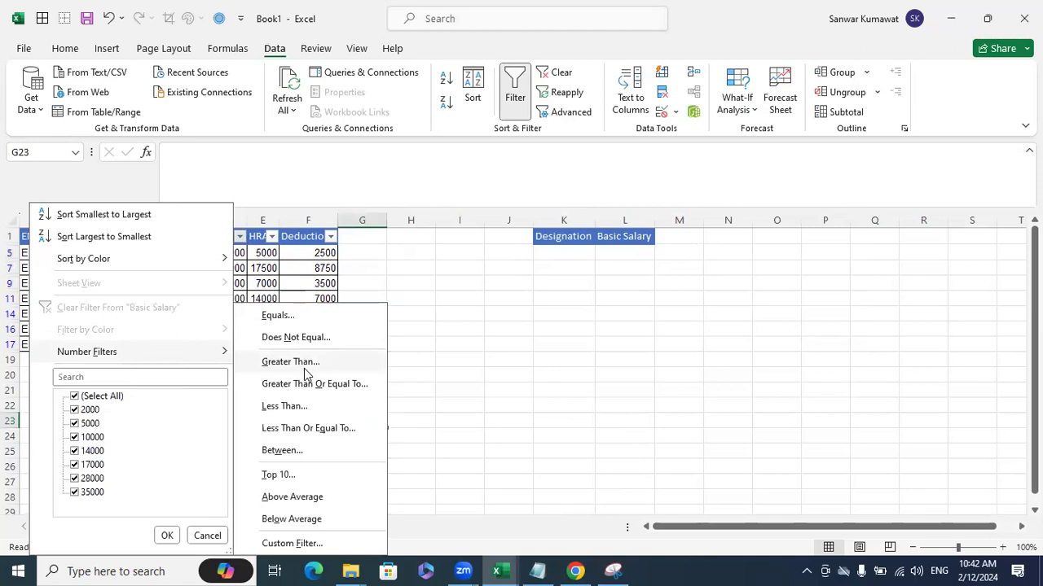
{"action": "left_click", "coordinate": [304, 368]}
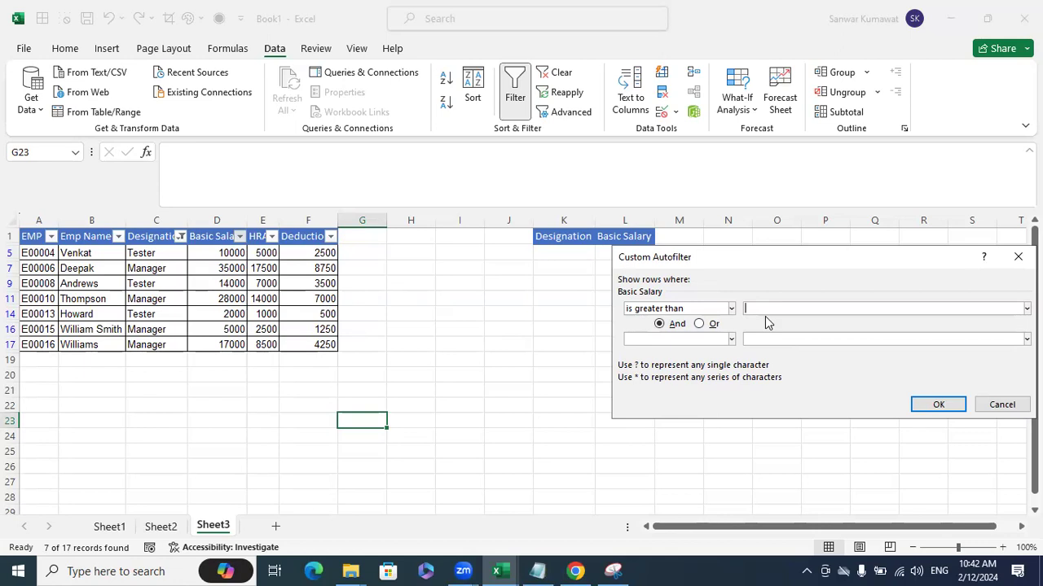
{"action": "left_click", "coordinate": [701, 325]}
{"action": "left_click", "coordinate": [789, 308]}
{"action": "type", "text": "20000"}
{"action": "left_click", "coordinate": [730, 339]}
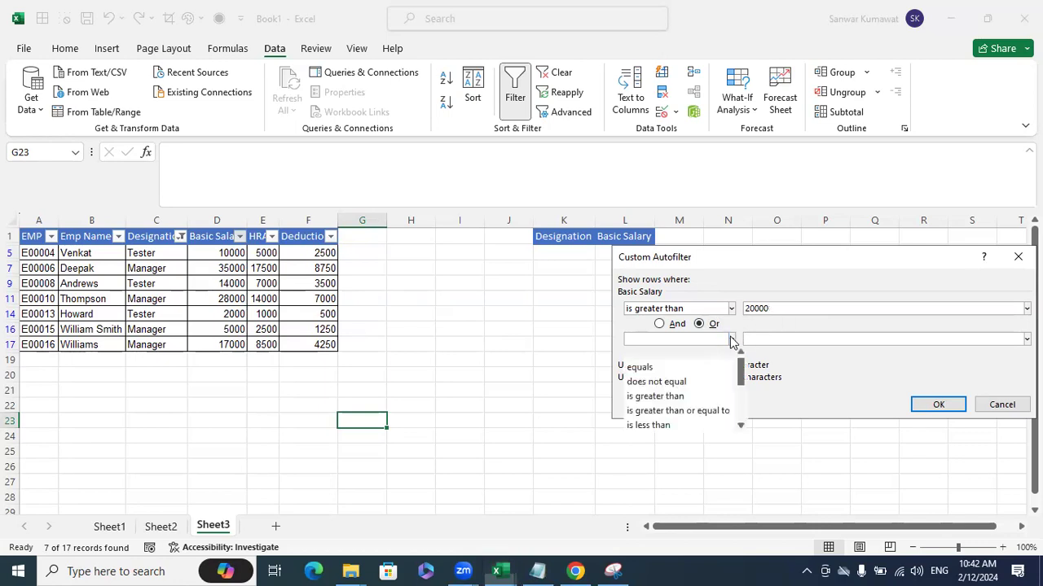
{"action": "left_click", "coordinate": [684, 398]}
{"action": "left_click", "coordinate": [787, 339]}
{"action": "type", "text": "12000"}
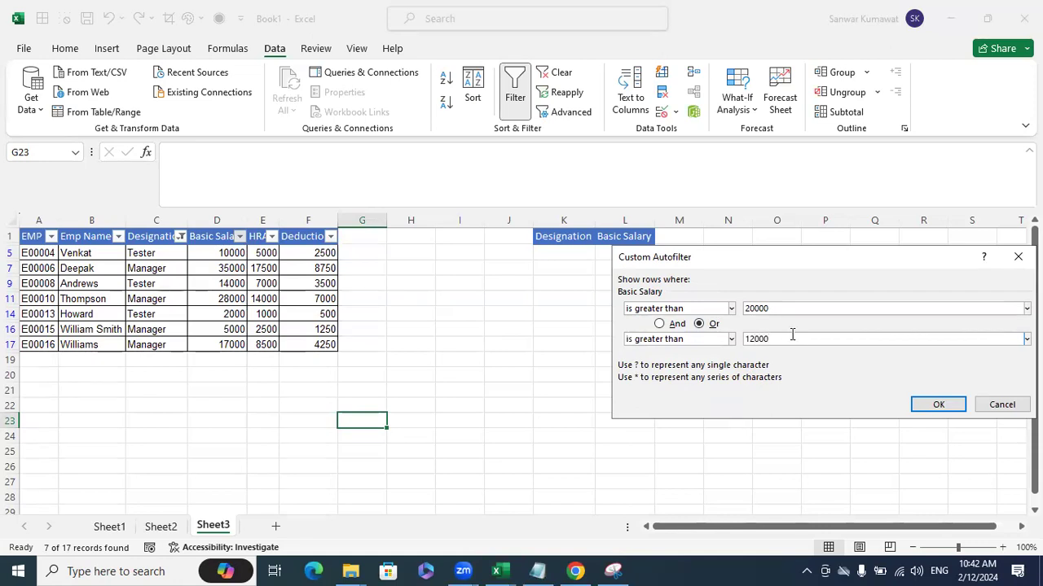
{"action": "left_click", "coordinate": [938, 405]}
{"action": "left_click", "coordinate": [637, 360]}
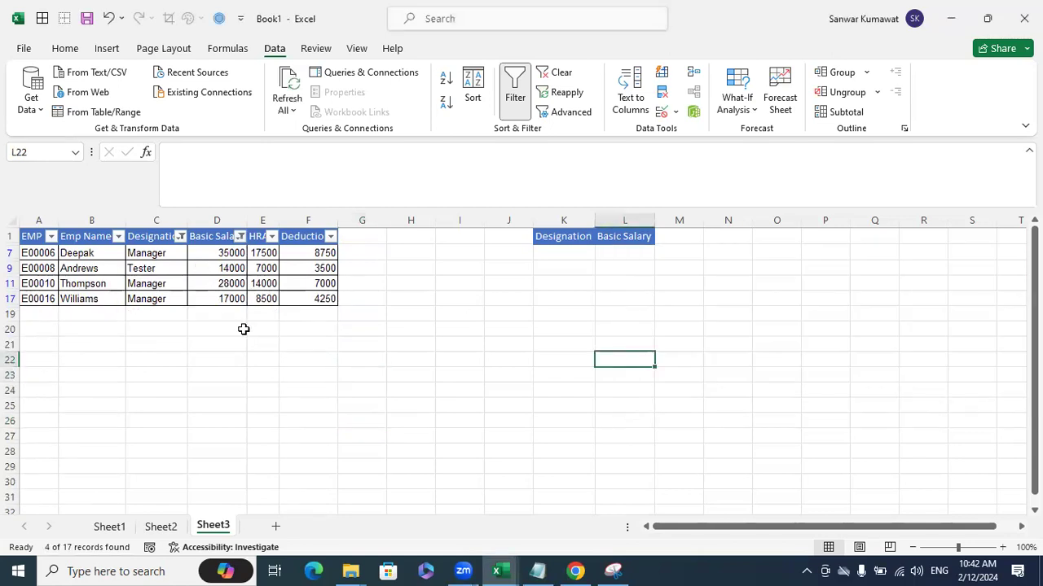
- Review the annotated snip, then close Snipping Tool
{"action": "left_click", "coordinate": [227, 299]}
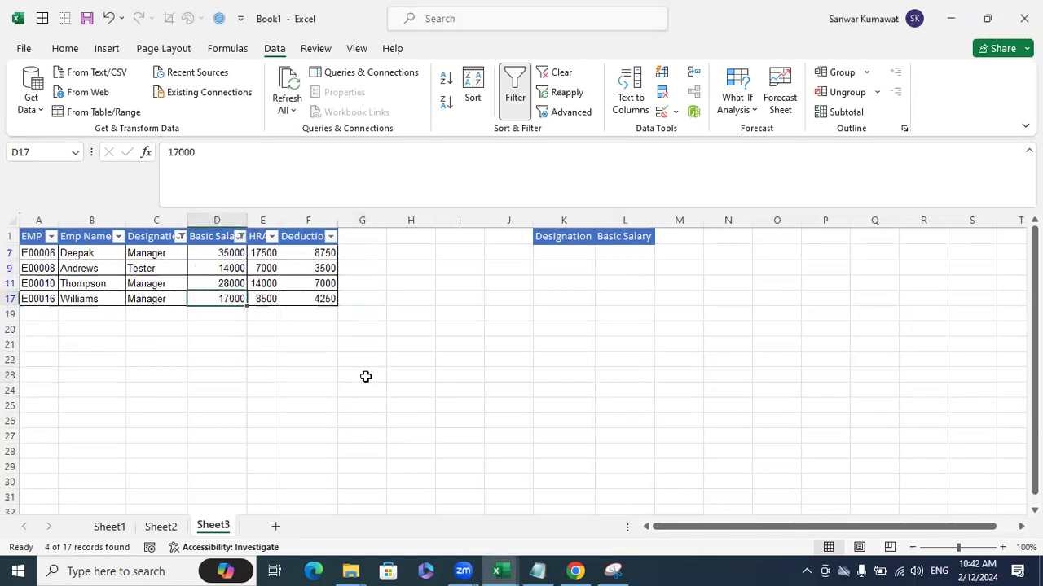
{"action": "left_click", "coordinate": [613, 571]}
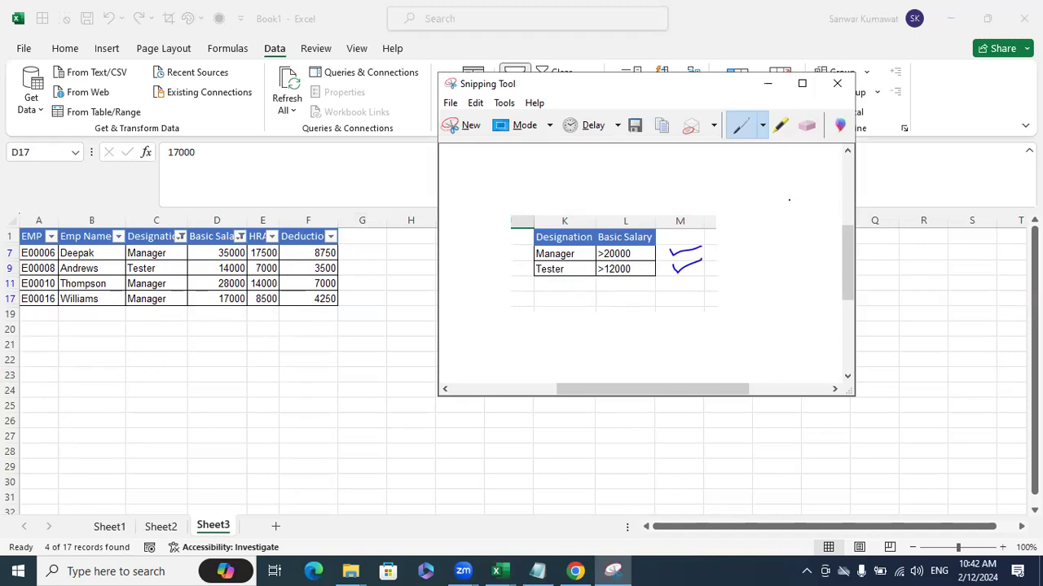
{"action": "left_click", "coordinate": [837, 83]}
- Enter the symbol > in L23 and < in L24
{"action": "left_click", "coordinate": [648, 378]}
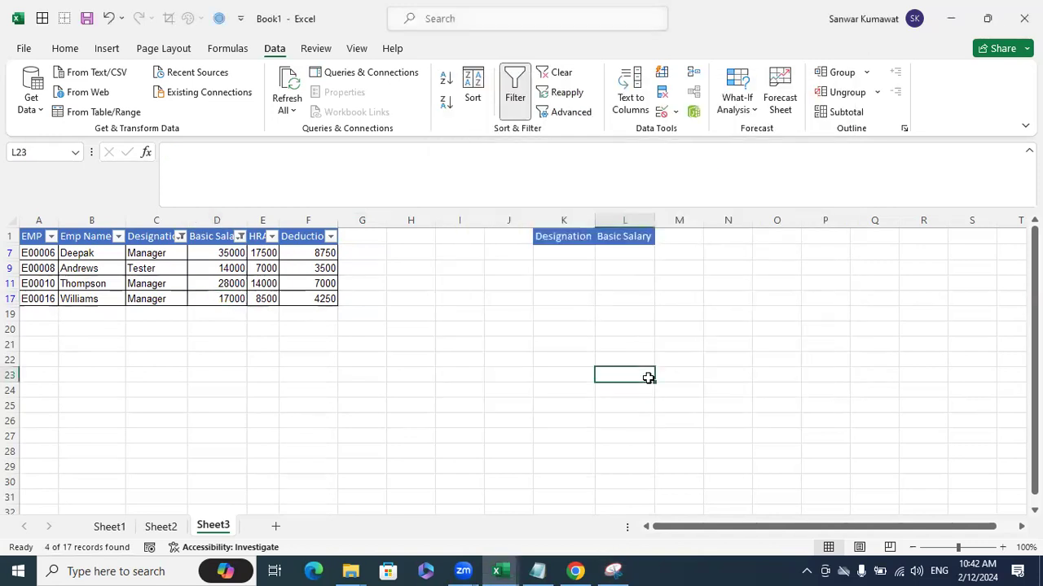
{"action": "type", "text": ">"}
{"action": "key", "text": "Return"}
{"action": "type", "text": "<"}
{"action": "key", "text": "Return"}
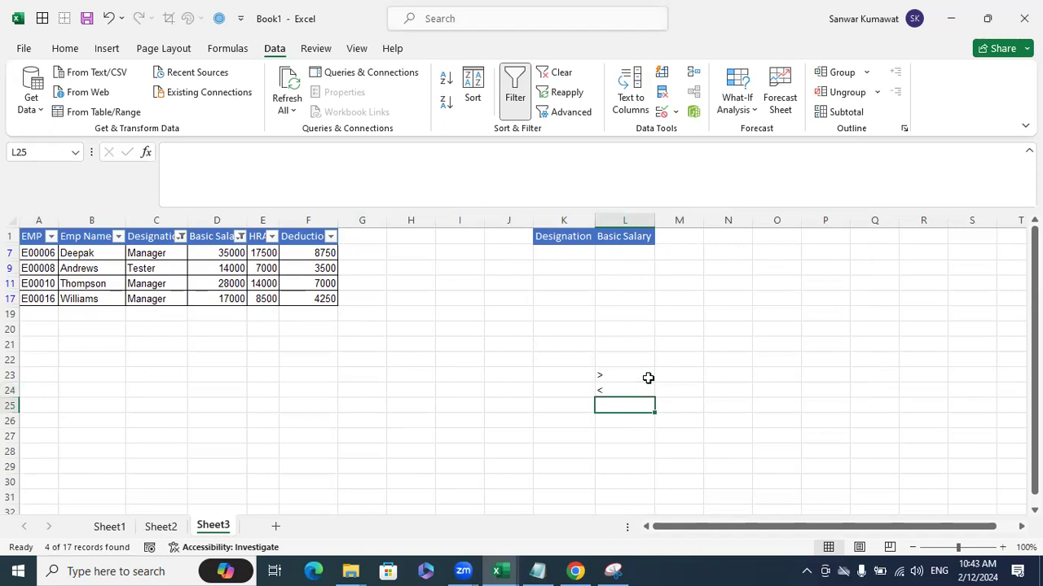
{"action": "left_click", "coordinate": [685, 373]}
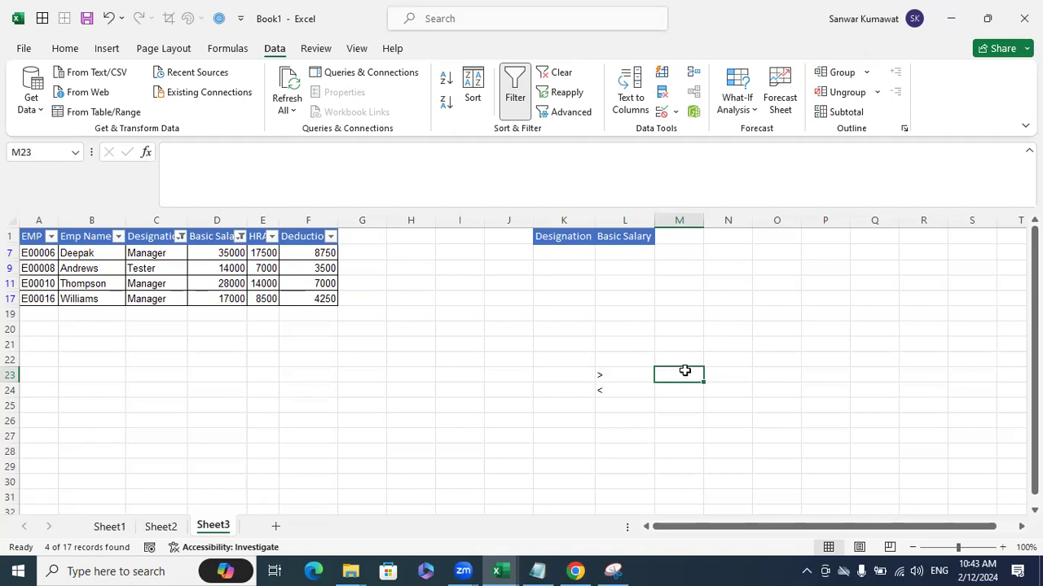
{"action": "left_click", "coordinate": [613, 571]}
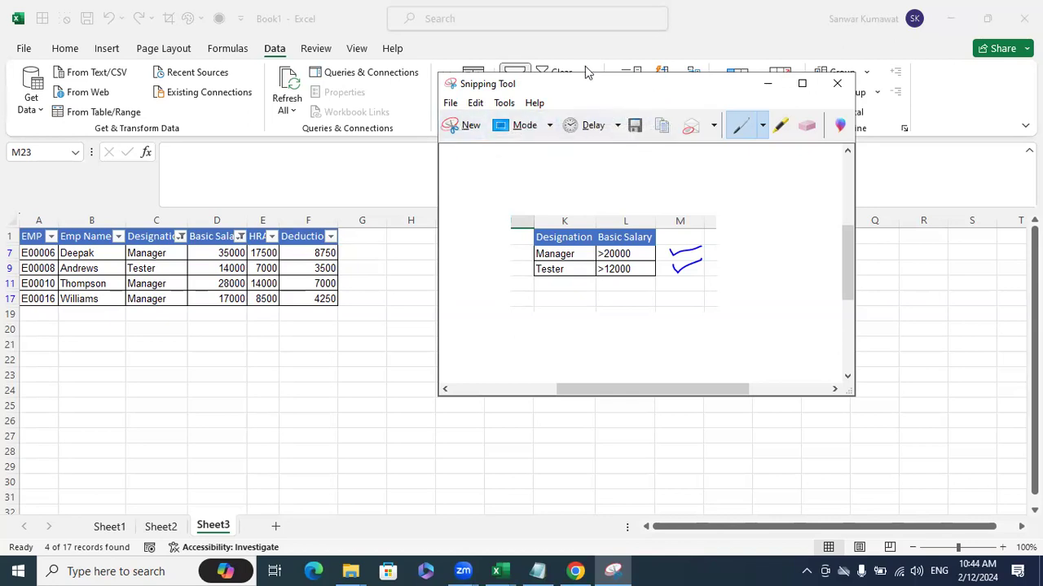
{"action": "left_click", "coordinate": [959, 368]}
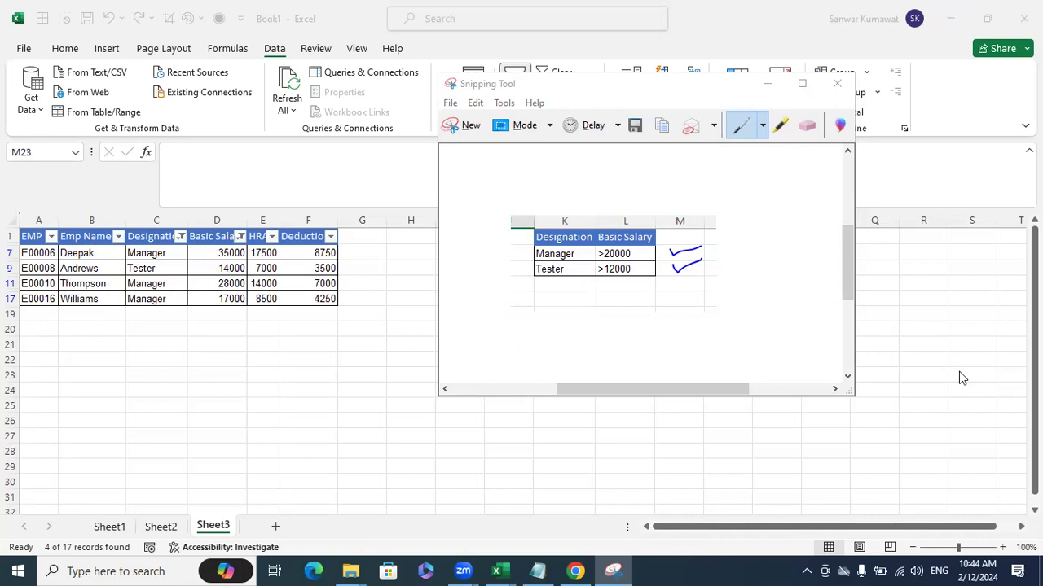
{"action": "left_click", "coordinate": [767, 83]}
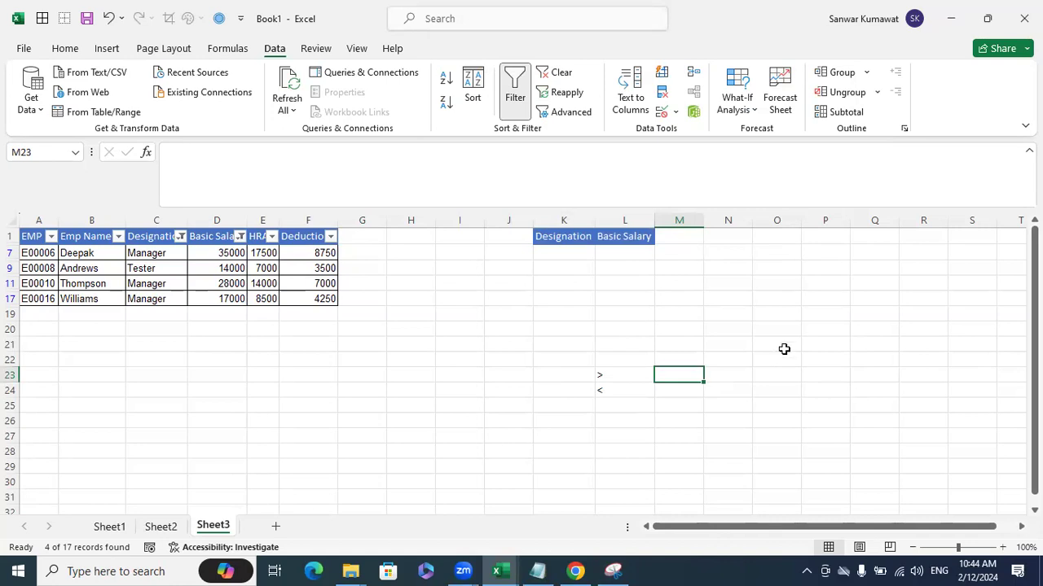
{"action": "left_click", "coordinate": [706, 348]}
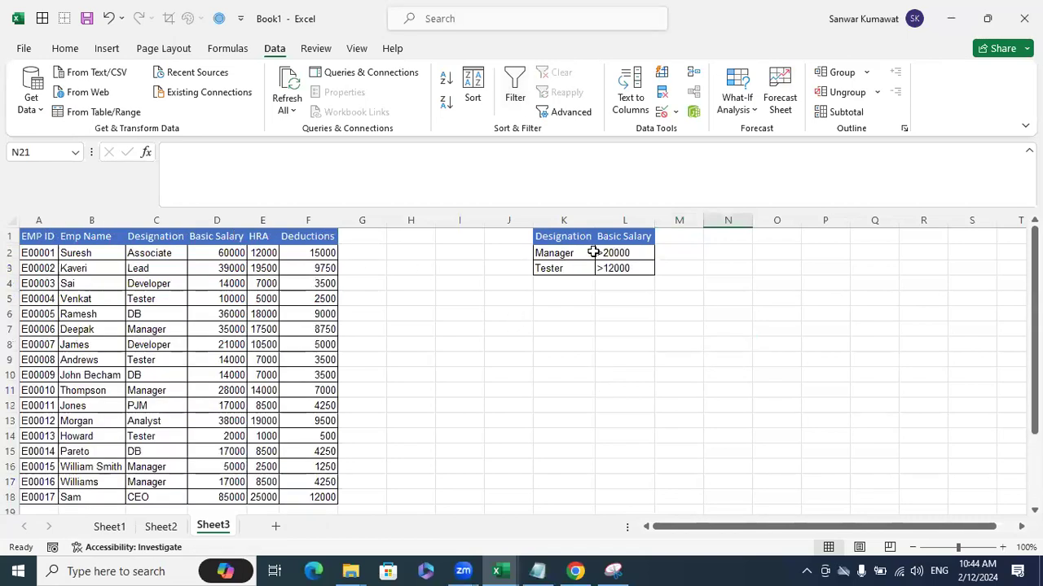
- Run an in-place Advanced Filter on the employee table using criteria range K1:L3
{"action": "left_click_drag", "start_coordinate": [575, 237], "coordinate": [607, 271]}
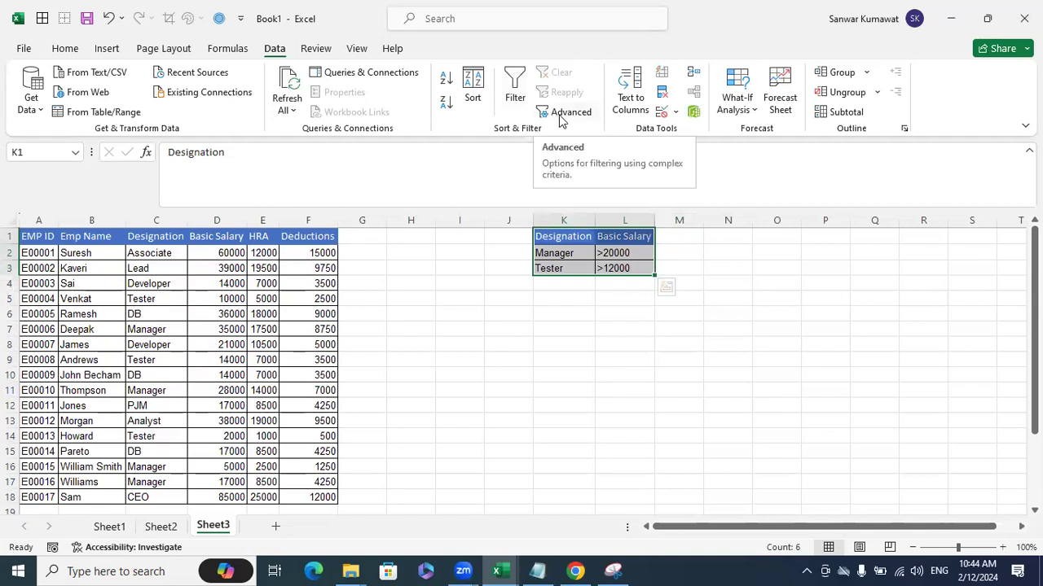
{"action": "left_click", "coordinate": [123, 241]}
{"action": "left_click", "coordinate": [171, 311]}
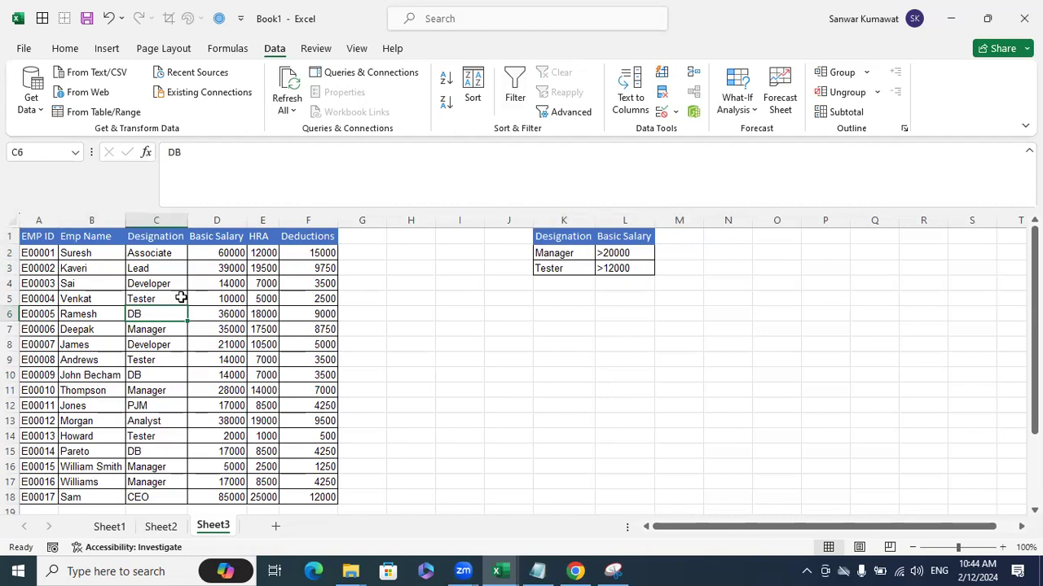
{"action": "left_click", "coordinate": [573, 114]}
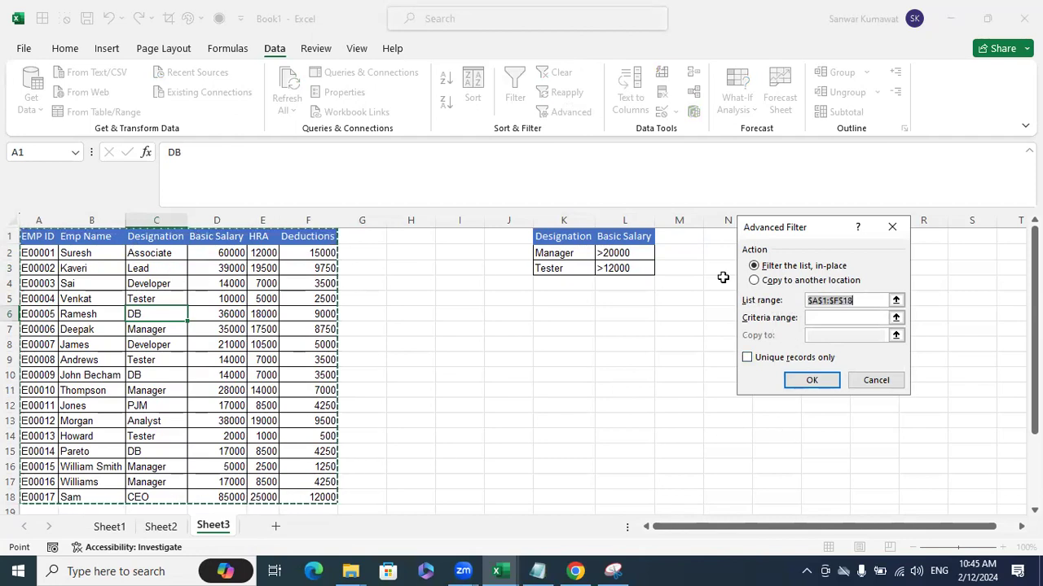
{"action": "left_click", "coordinate": [896, 318]}
{"action": "left_click_drag", "start_coordinate": [567, 236], "coordinate": [623, 267]}
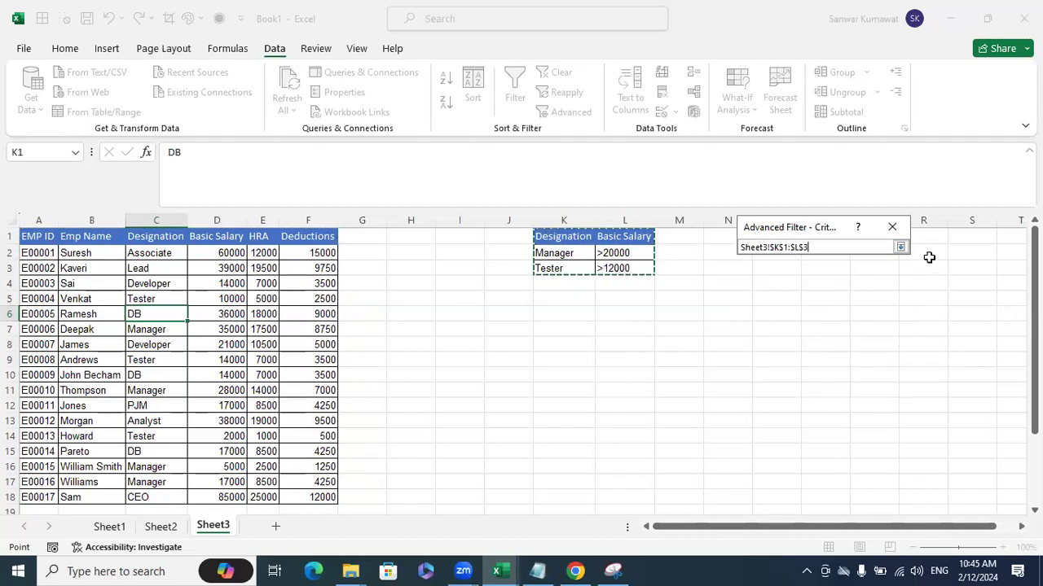
{"action": "left_click", "coordinate": [900, 247]}
{"action": "left_click", "coordinate": [819, 380]}
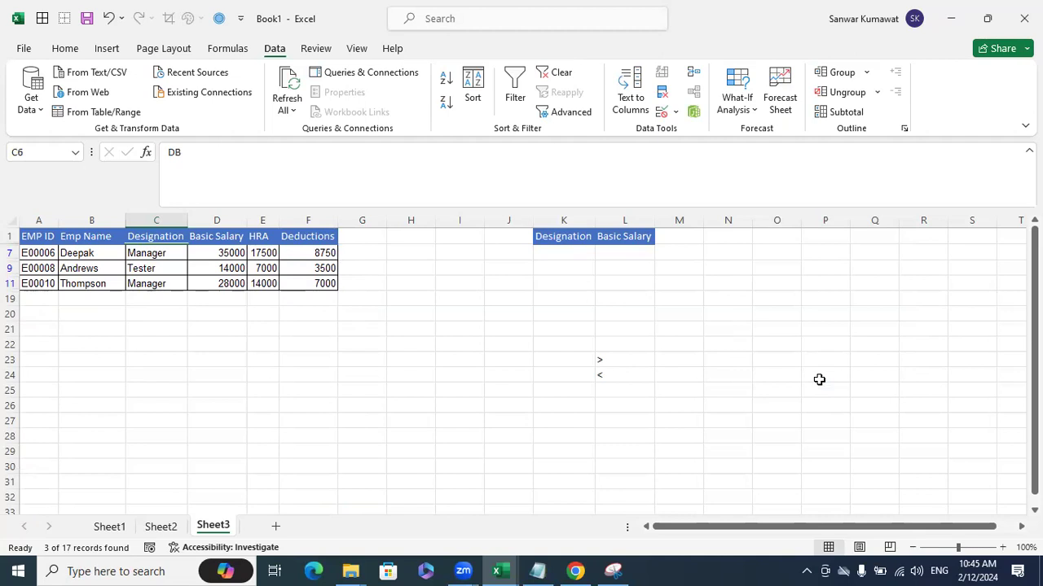
{"action": "left_click", "coordinate": [820, 387]}
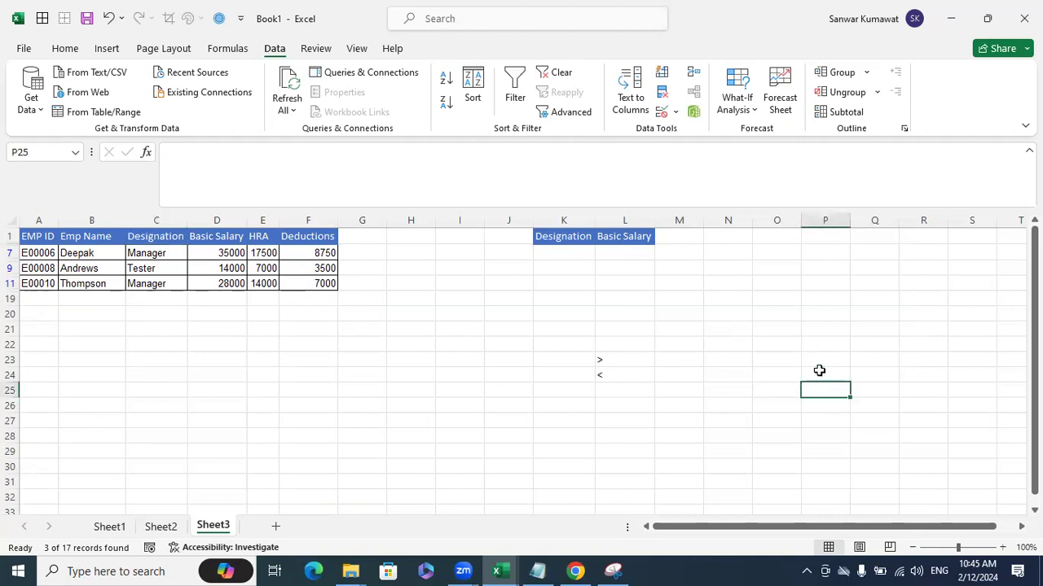
- Dismiss the error and paste the Designation and Basic Salary headers into K1:L1
{"action": "key", "text": "Return"}
{"action": "left_click", "coordinate": [778, 327]}
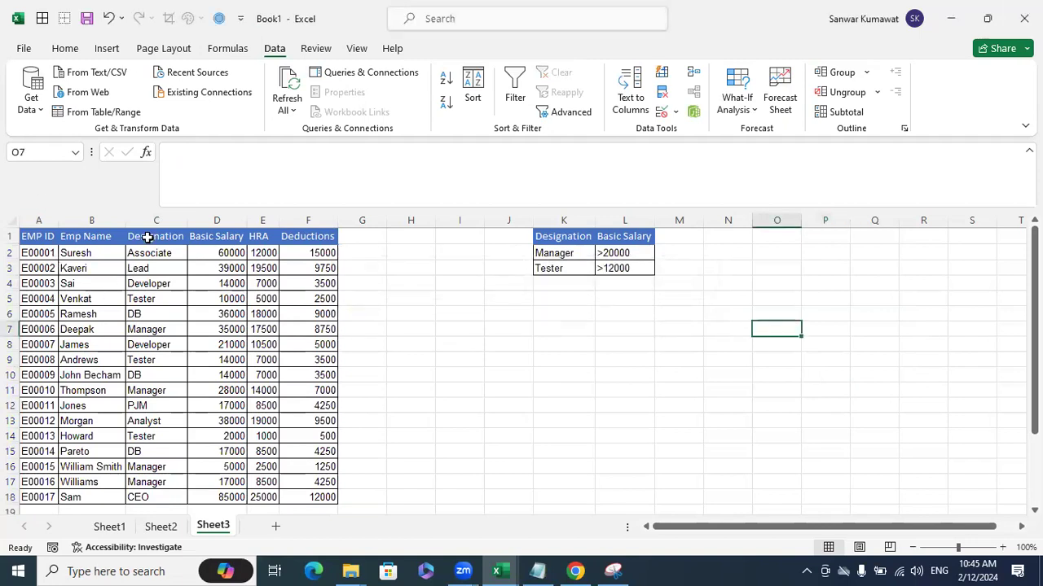
{"action": "left_click_drag", "start_coordinate": [148, 237], "coordinate": [214, 236]}
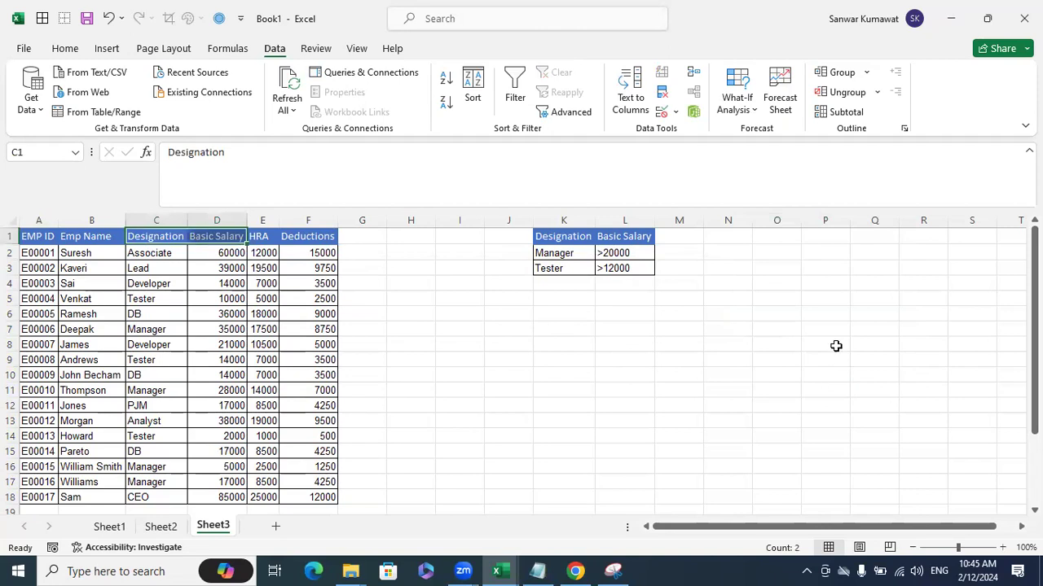
{"action": "left_click_drag", "start_coordinate": [563, 235], "coordinate": [619, 236]}
{"action": "key", "text": "ctrl+v"}
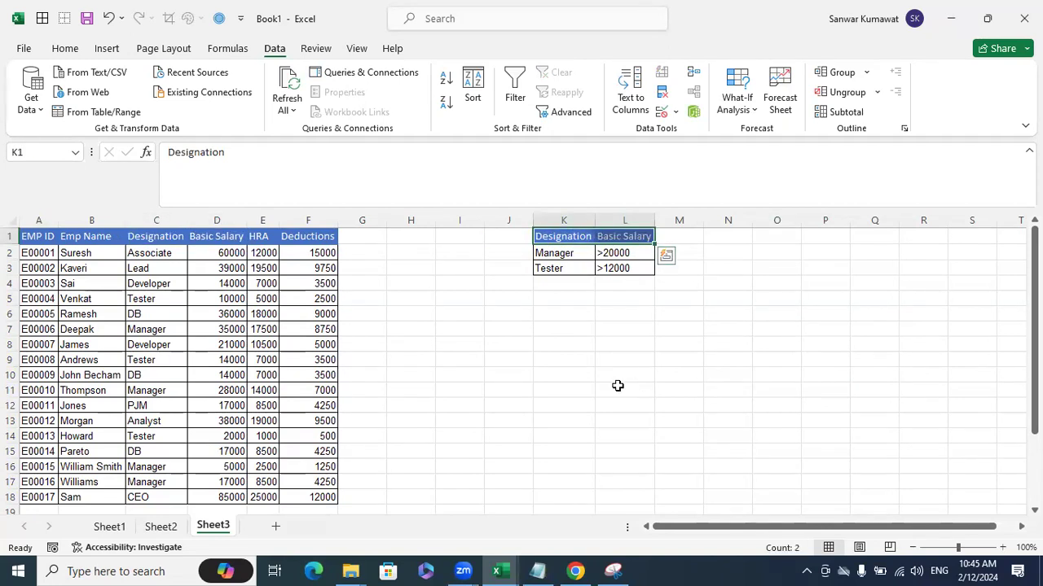
- Replace the space in the L1 criteria header with an underscore
{"action": "left_click", "coordinate": [625, 237]}
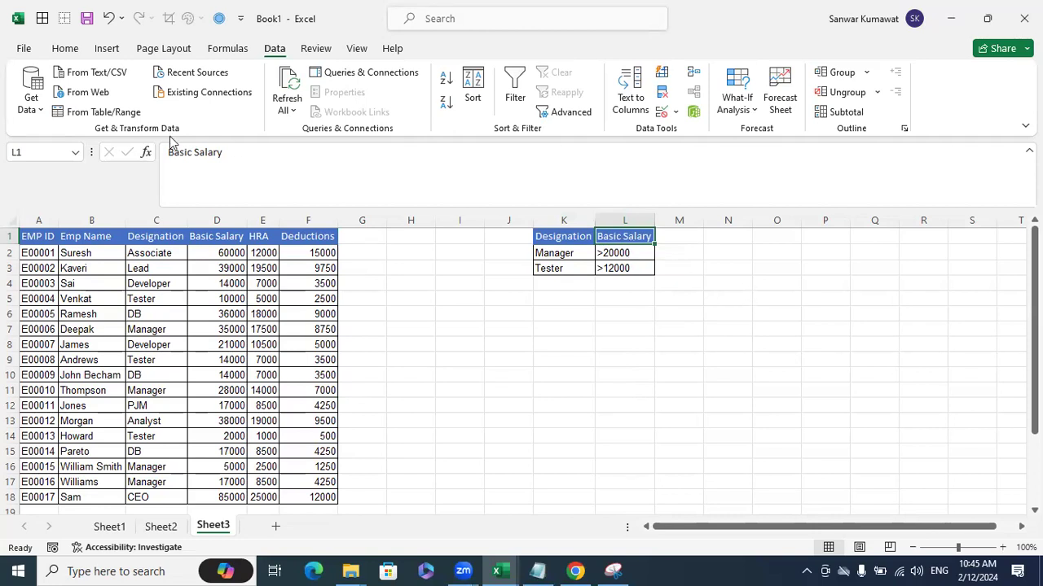
{"action": "left_click", "coordinate": [192, 153]}
{"action": "key", "text": "Delete"}
{"action": "type", "text": "_"}
{"action": "key", "text": "Return"}
- Copy the D1 Basic Salary header over L1 so the criteria header matches exactly
{"action": "left_click", "coordinate": [204, 237]}
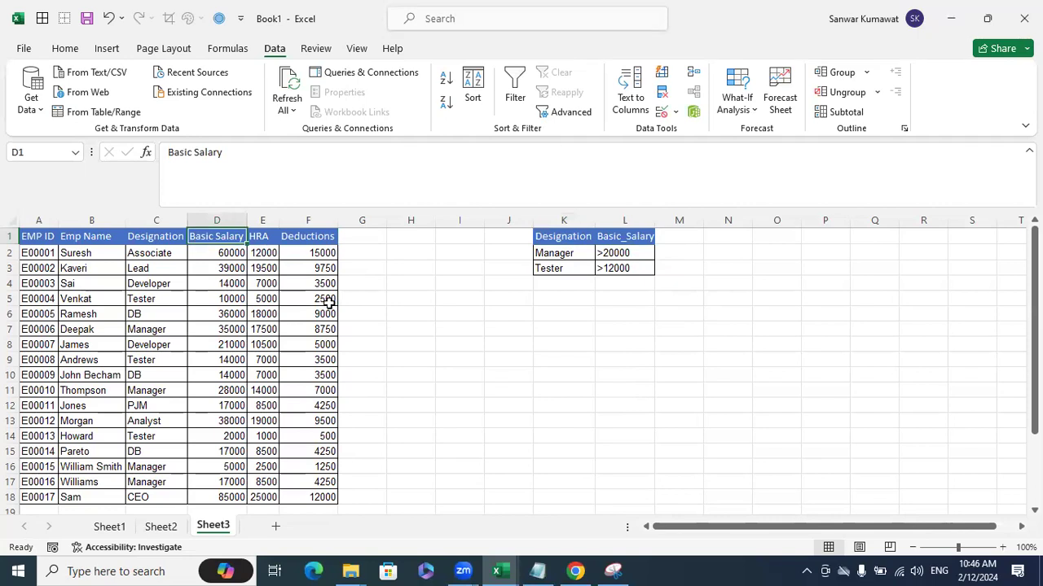
{"action": "left_click", "coordinate": [139, 236]}
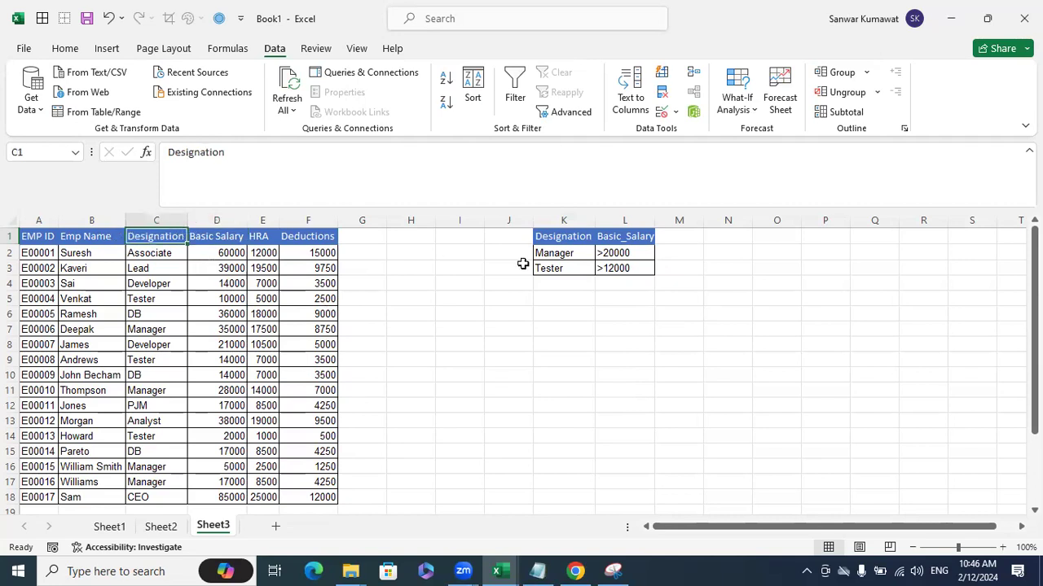
{"action": "left_click", "coordinate": [564, 235]}
{"action": "left_click", "coordinate": [235, 236]}
{"action": "key", "text": "ctrl+c"}
{"action": "left_click", "coordinate": [611, 251]}
{"action": "left_click", "coordinate": [609, 236]}
{"action": "key", "text": "ctrl+v"}
{"action": "left_click", "coordinate": [715, 420]}
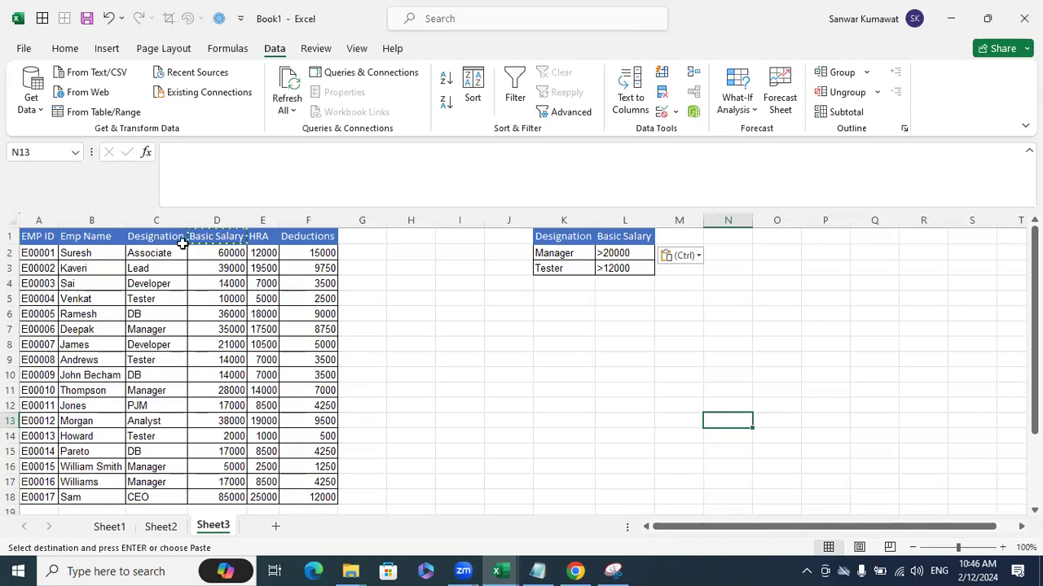
{"action": "left_click", "coordinate": [399, 303]}
{"action": "key", "text": "Escape"}
{"action": "left_click_drag", "start_coordinate": [163, 253], "coordinate": [161, 497]}
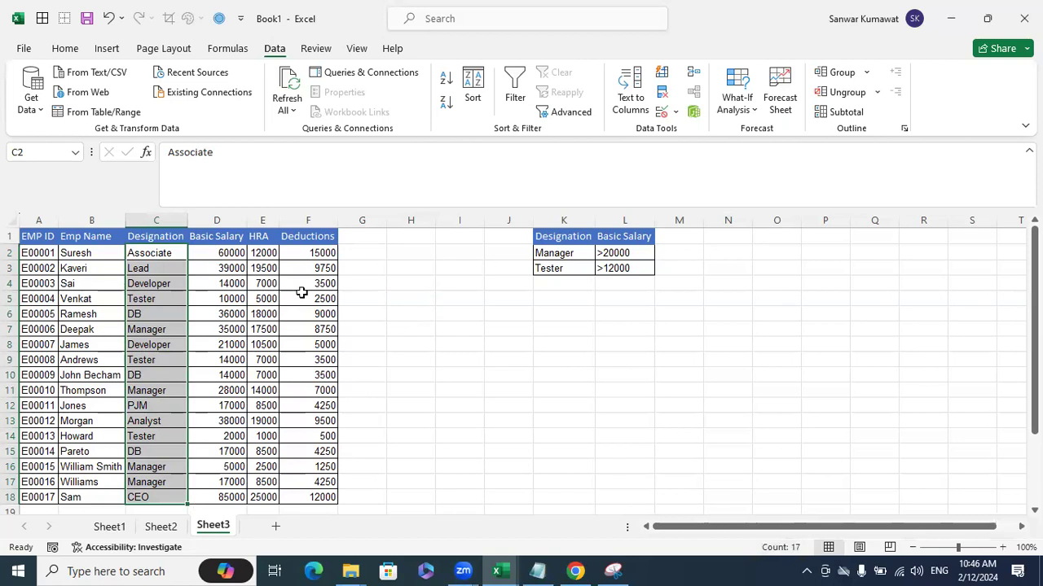
- Turn on header filters from C1, then open and close the Designation dropdown without changes
{"action": "left_click", "coordinate": [379, 300]}
{"action": "left_click", "coordinate": [169, 238]}
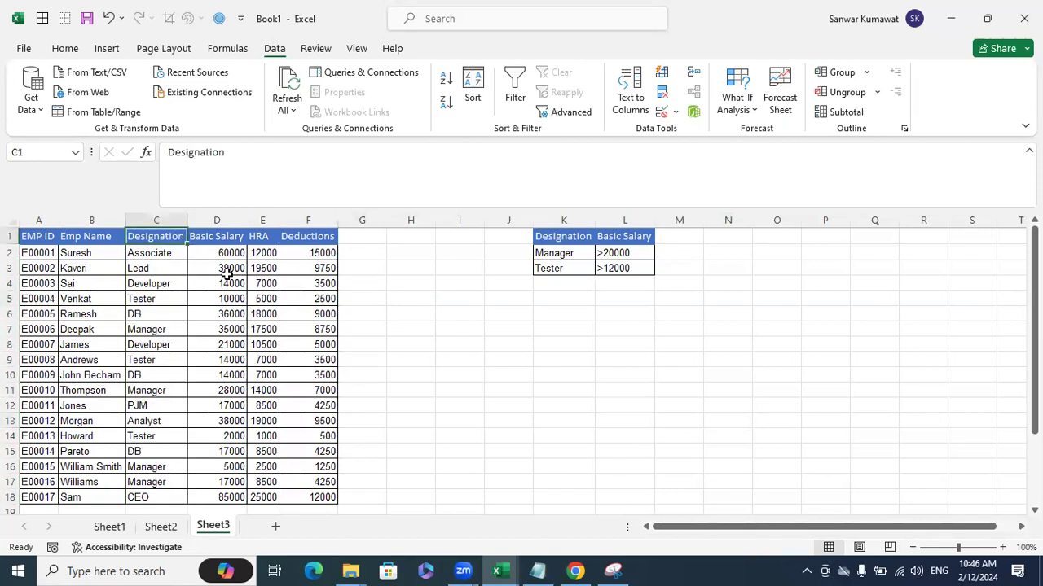
{"action": "key", "text": "ctrl+shift+l"}
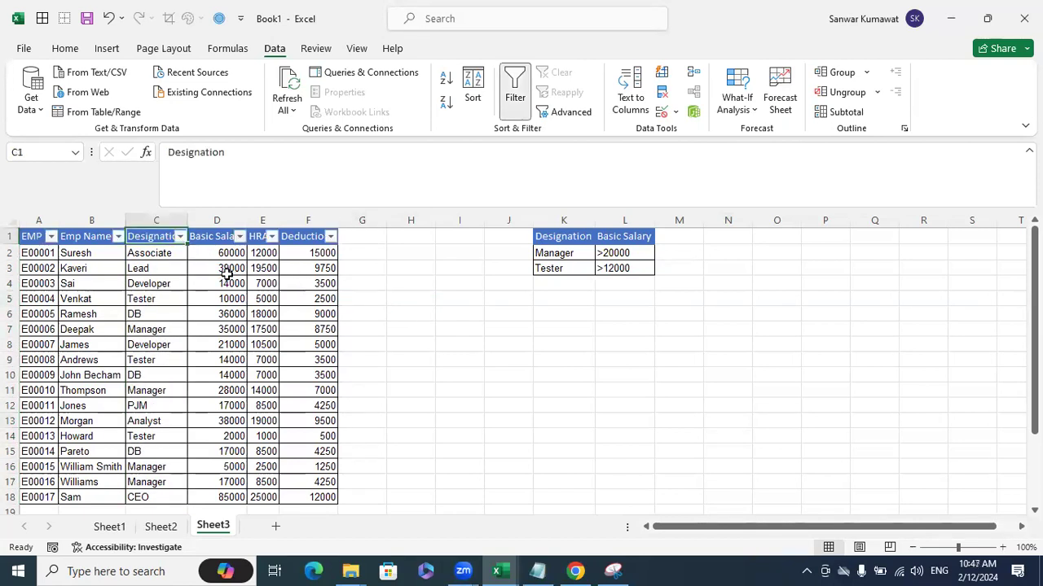
{"action": "left_click", "coordinate": [171, 331]}
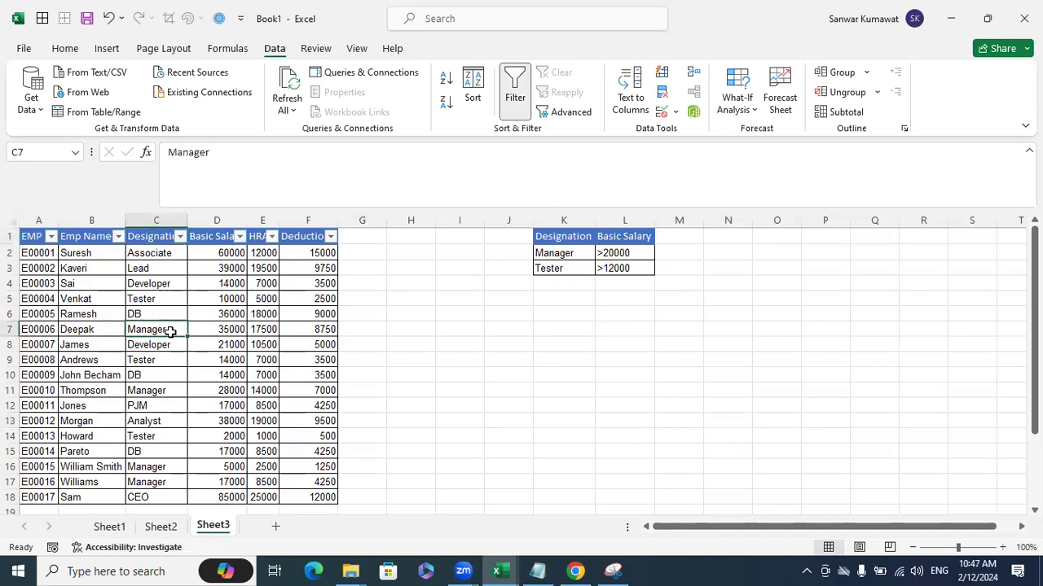
{"action": "left_click", "coordinate": [180, 237]}
{"action": "left_click", "coordinate": [273, 396]}
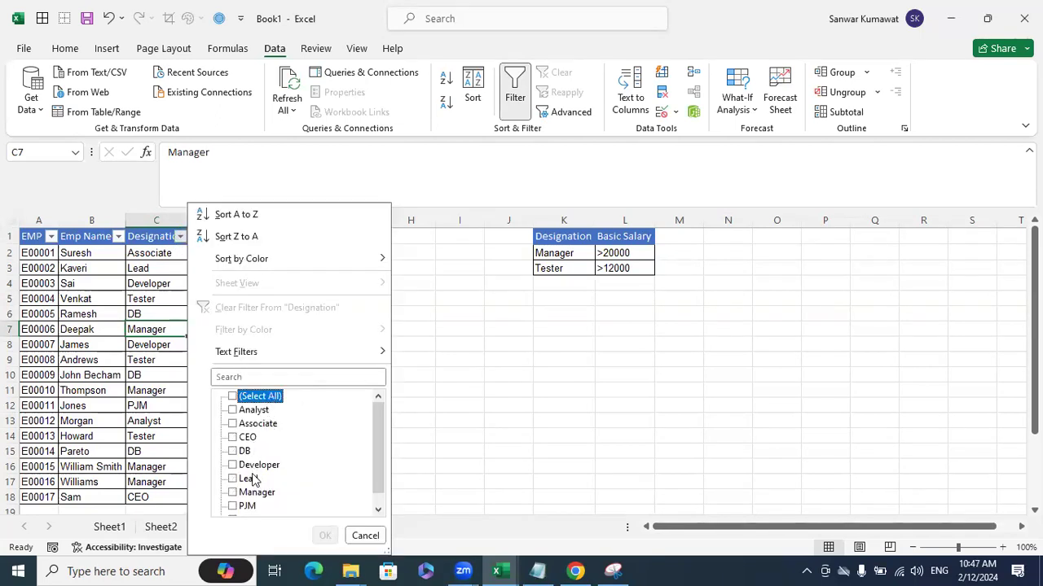
{"action": "left_click_drag", "start_coordinate": [378, 472], "coordinate": [308, 509]}
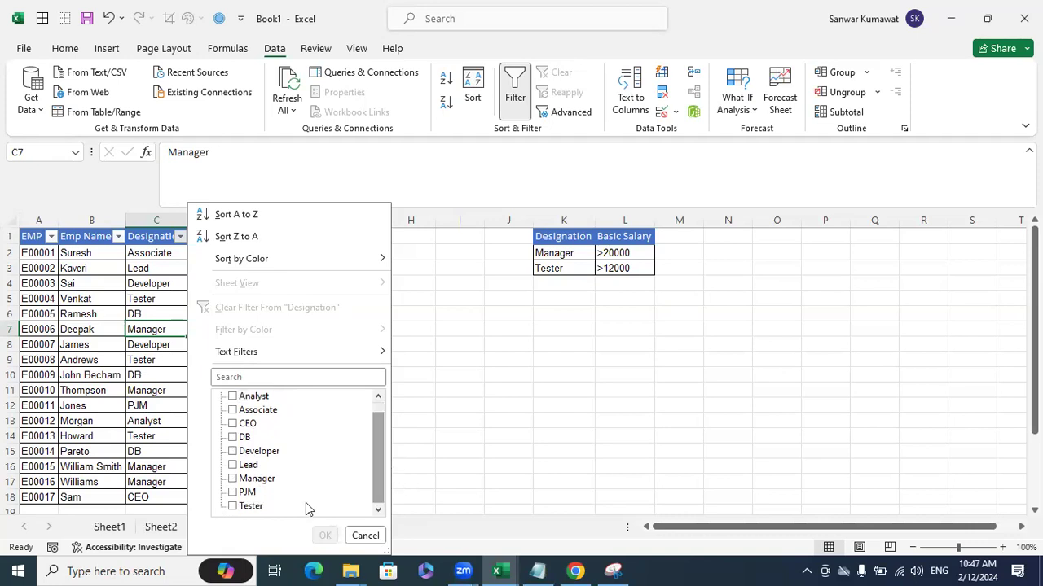
{"action": "left_click", "coordinate": [365, 535]}
{"action": "left_click", "coordinate": [508, 419]}
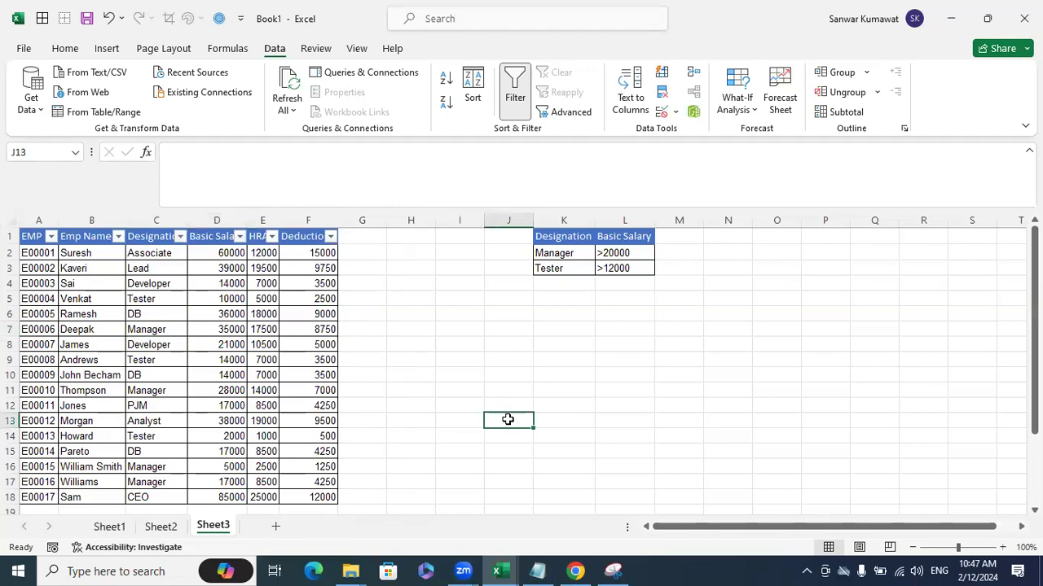
- Advanced-filter list range C1:C18 in place for unique records only, with no criteria range
{"action": "left_click", "coordinate": [149, 297]}
{"action": "left_click", "coordinate": [563, 112]}
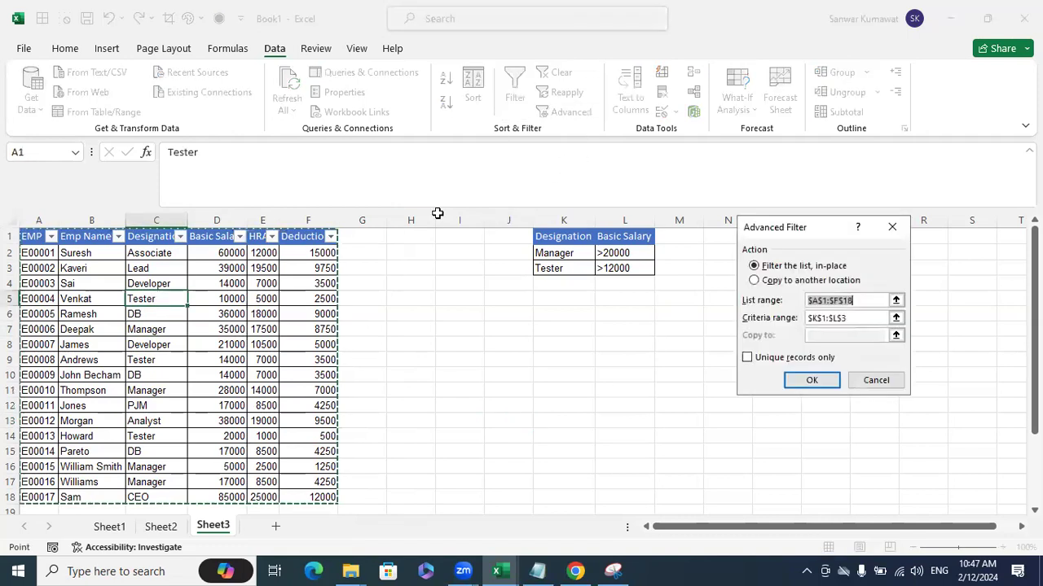
{"action": "left_click", "coordinate": [896, 299]}
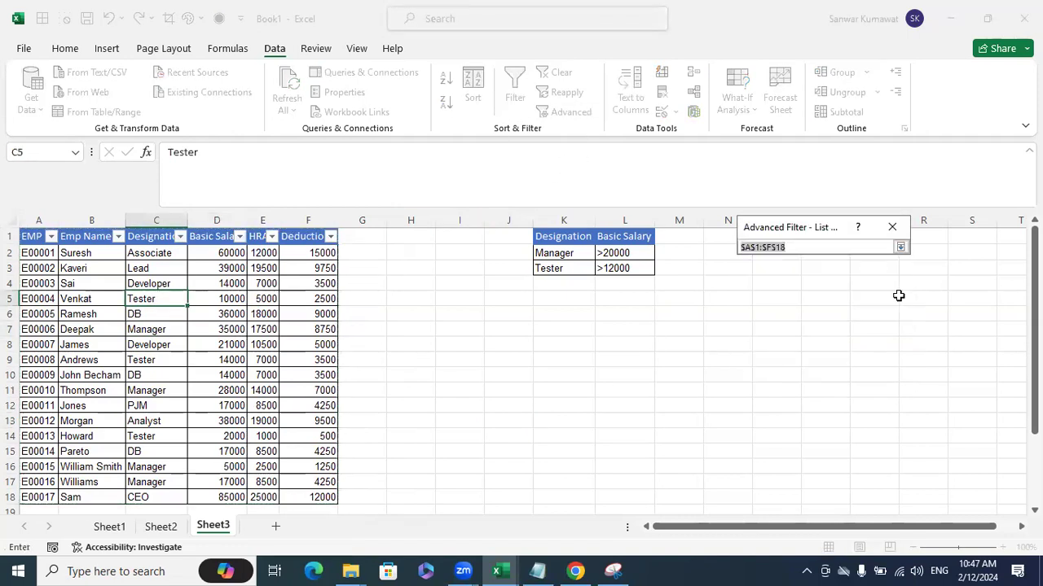
{"action": "left_click_drag", "start_coordinate": [156, 236], "coordinate": [150, 496]}
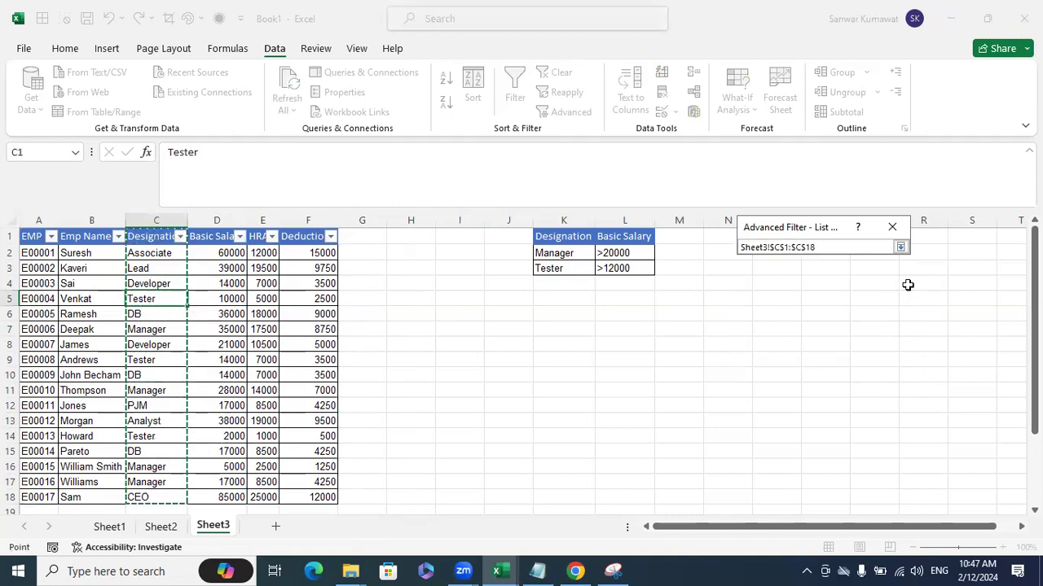
{"action": "left_click", "coordinate": [901, 247]}
{"action": "left_click", "coordinate": [867, 317]}
{"action": "key", "text": "BackSpace"}
{"action": "key", "text": "BackSpace"}
{"action": "key", "text": "BackSpace"}
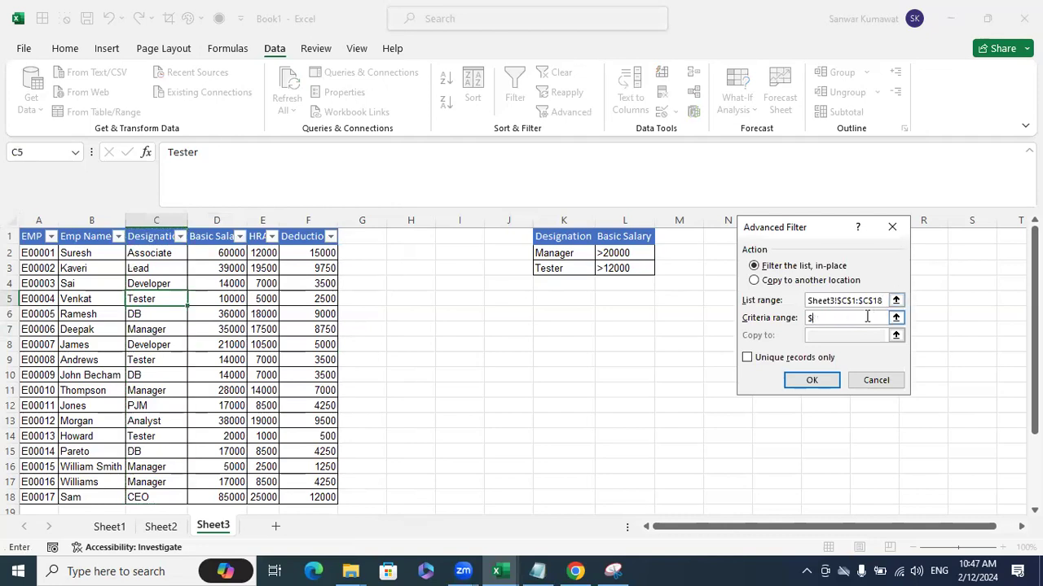
{"action": "left_click", "coordinate": [762, 362]}
{"action": "left_click", "coordinate": [809, 379]}
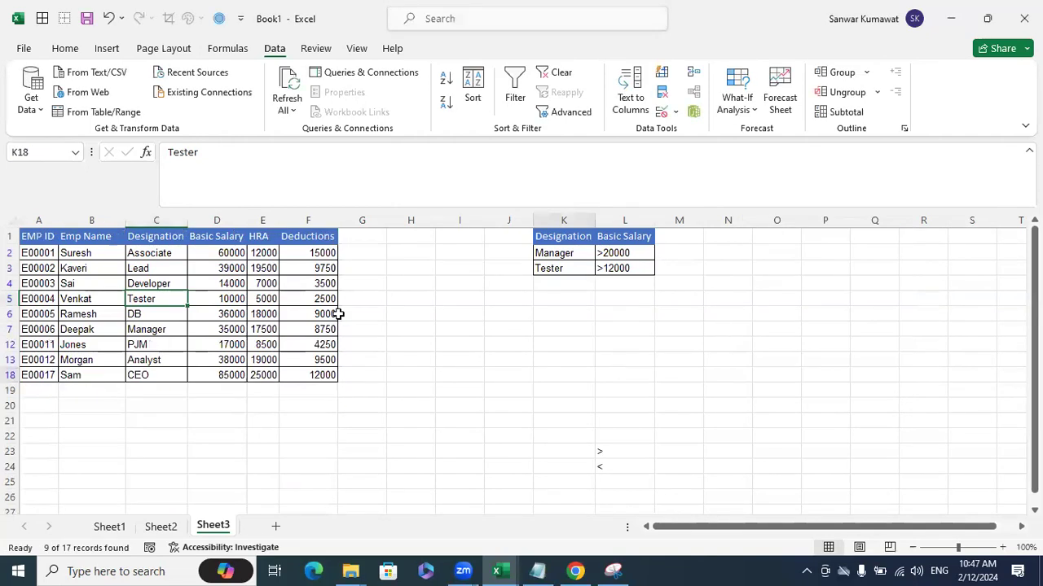
- Clear the filter so all 17 employees show again
{"action": "left_click_drag", "start_coordinate": [171, 254], "coordinate": [143, 374]}
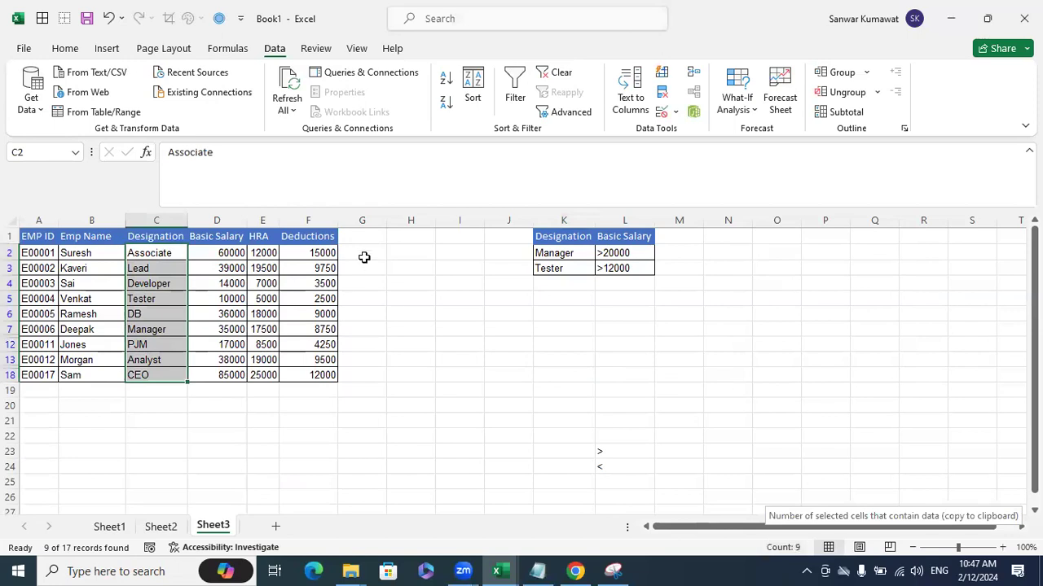
{"action": "key", "text": "ctrl+shift+l"}
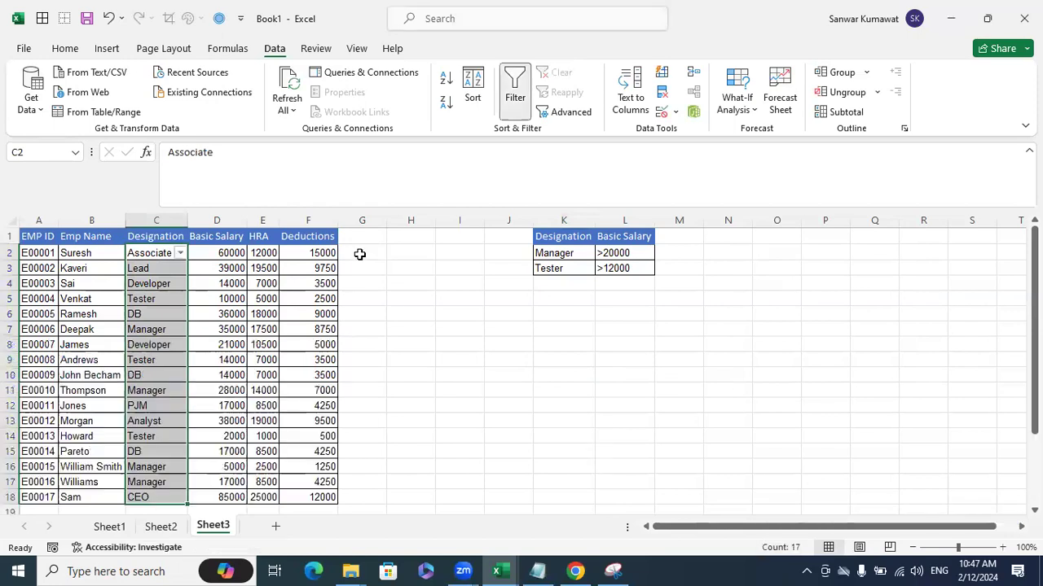
{"action": "left_click", "coordinate": [820, 242]}
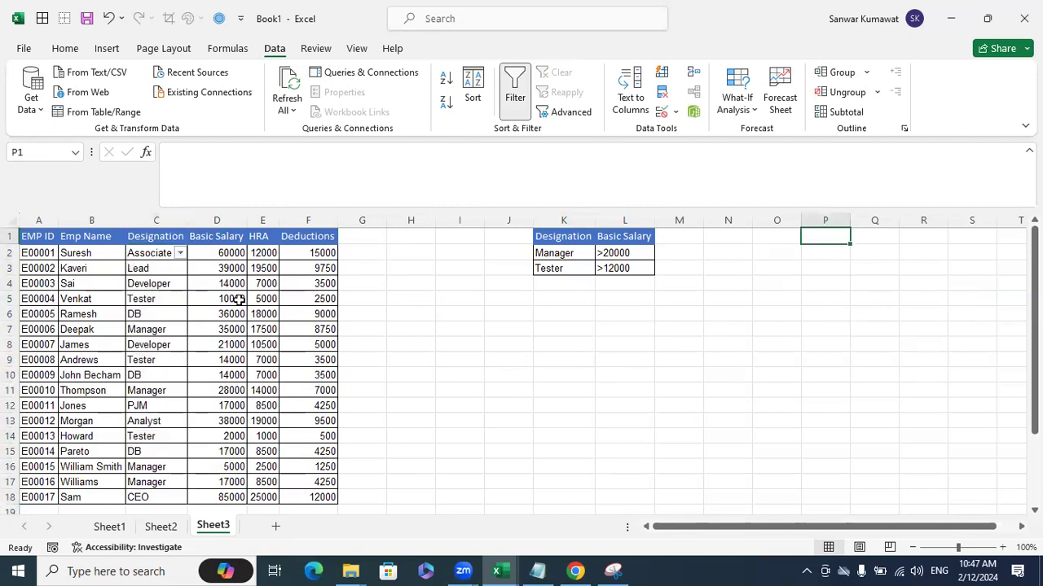
- Set up an Advanced Filter with list range C1:C18, the Designation column
{"action": "left_click", "coordinate": [163, 285]}
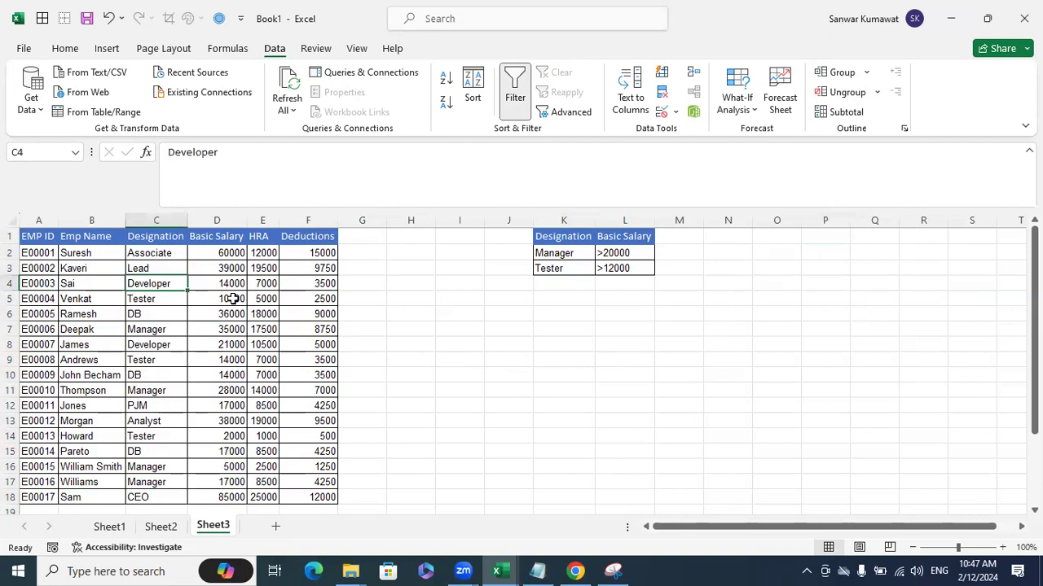
{"action": "left_click", "coordinate": [810, 237]}
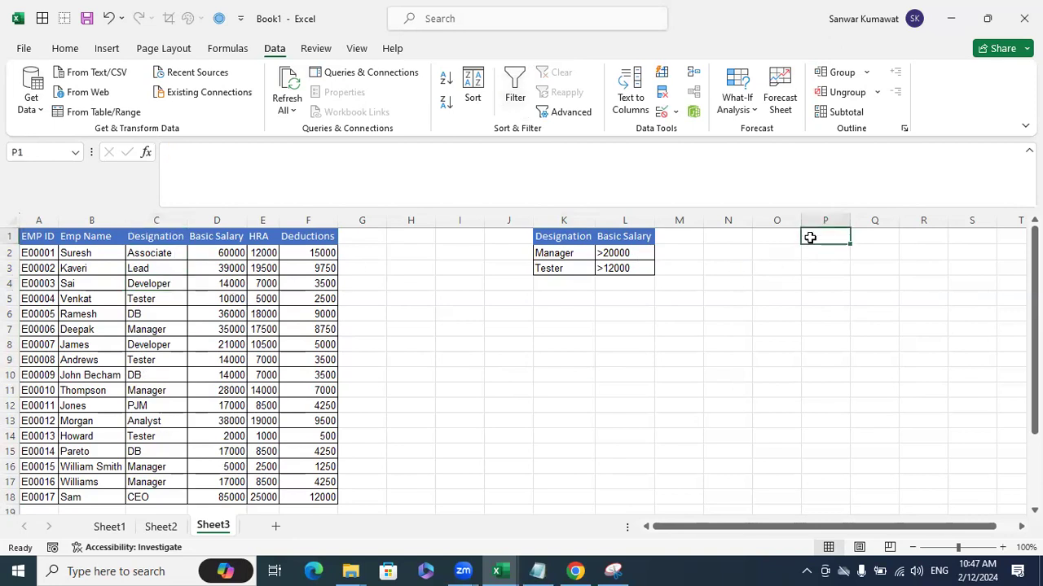
{"action": "left_click", "coordinate": [168, 282]}
{"action": "left_click", "coordinate": [579, 116]}
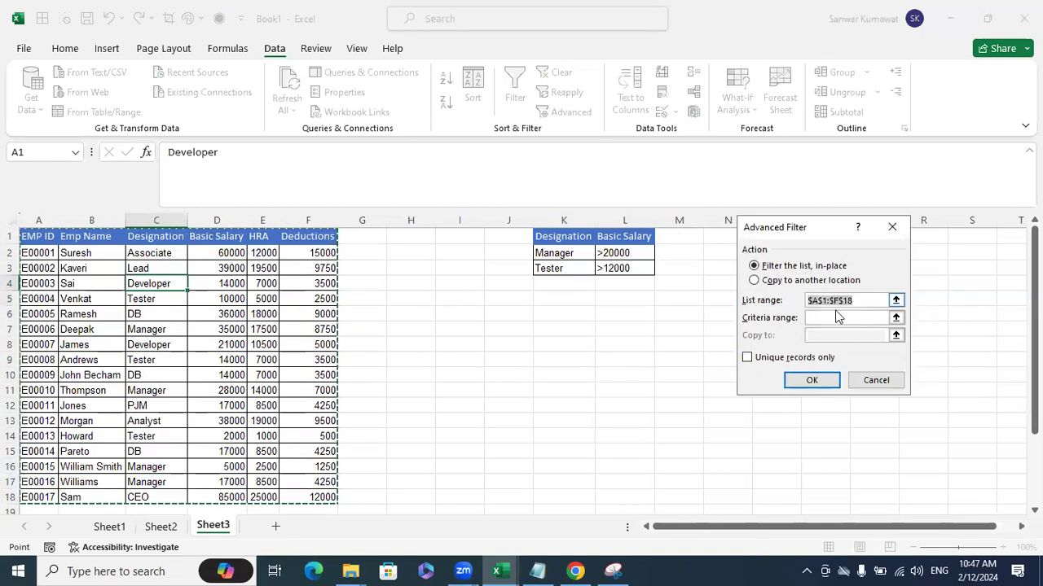
{"action": "left_click", "coordinate": [896, 318]}
{"action": "left_click_drag", "start_coordinate": [163, 236], "coordinate": [163, 496]}
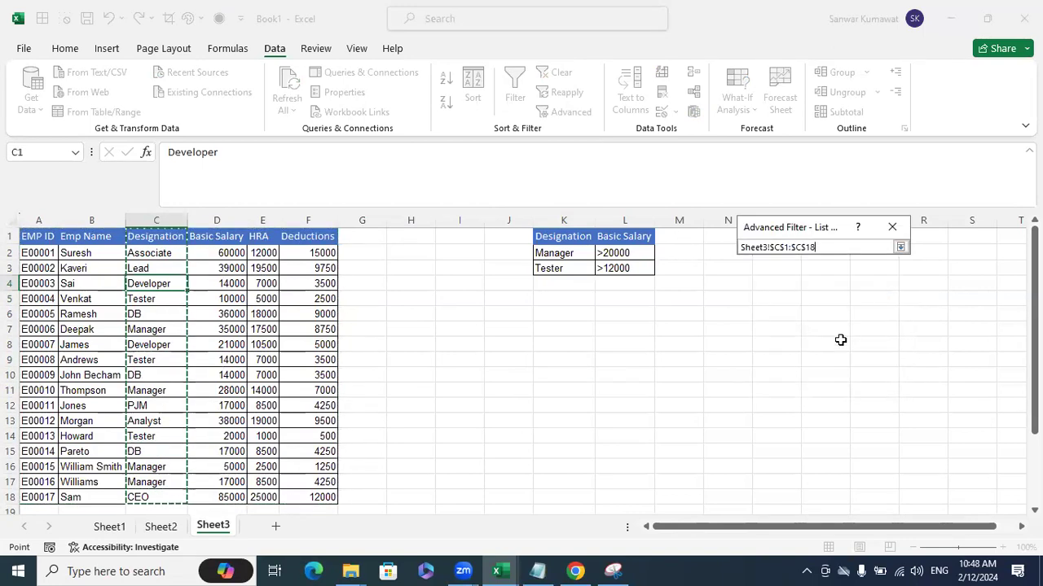
{"action": "left_click", "coordinate": [900, 247]}
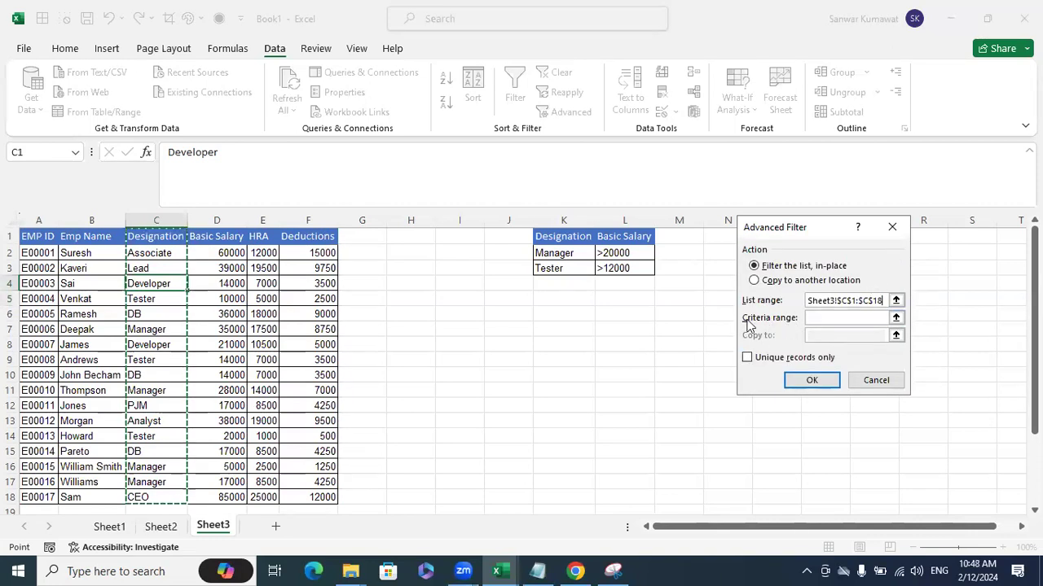
- Copy the unique designations only to another location starting at P1
{"action": "left_click", "coordinate": [793, 359]}
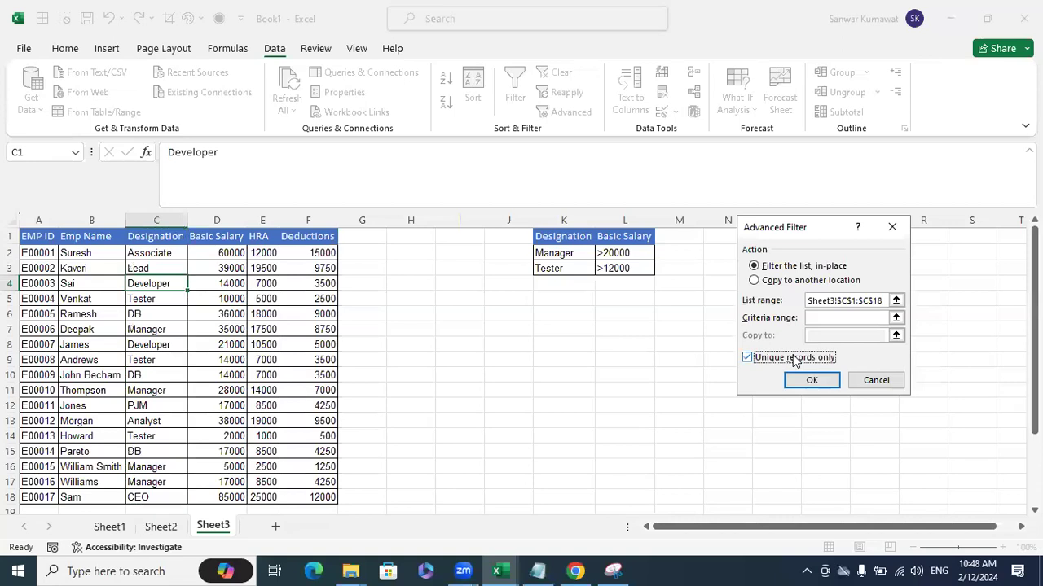
{"action": "left_click", "coordinate": [800, 281]}
{"action": "left_click", "coordinate": [897, 334]}
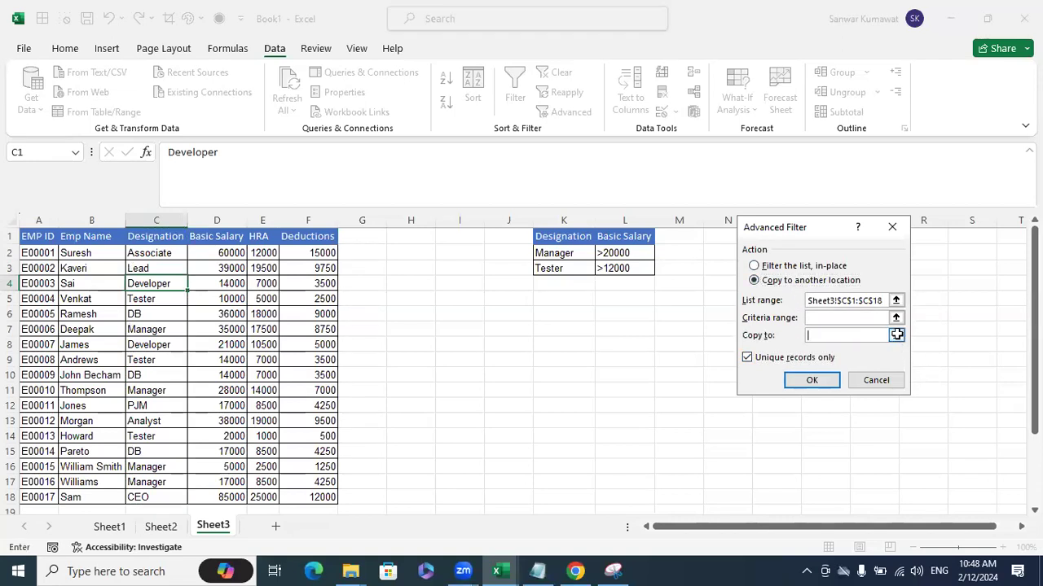
{"action": "left_click", "coordinate": [897, 335]}
{"action": "left_click_drag", "start_coordinate": [808, 233], "coordinate": [720, 281]}
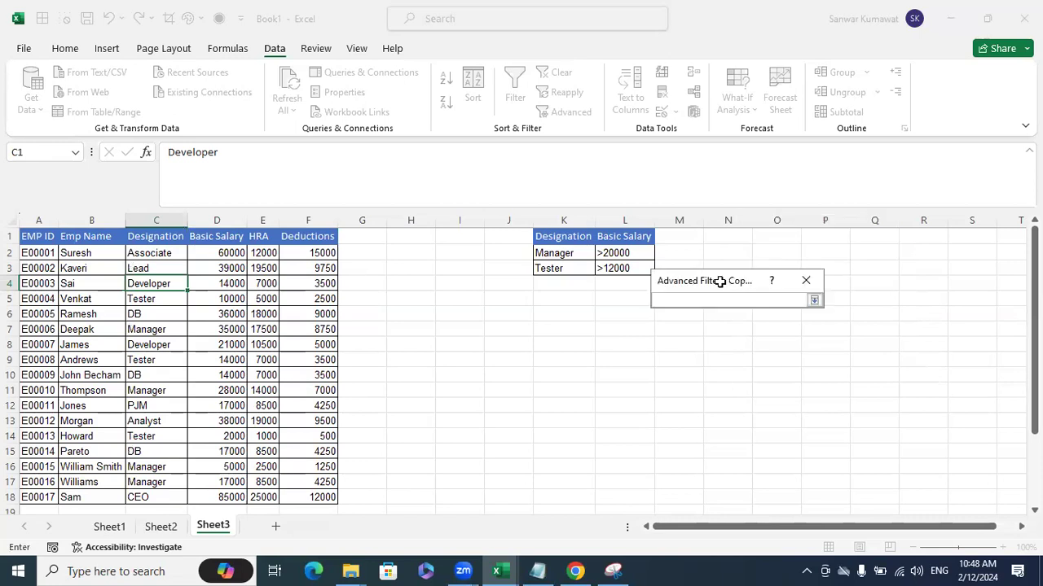
{"action": "left_click", "coordinate": [813, 236]}
{"action": "left_click", "coordinate": [813, 299]}
{"action": "left_click", "coordinate": [743, 433]}
- Autofit column P so the Designation header fits
{"action": "left_click", "coordinate": [922, 329]}
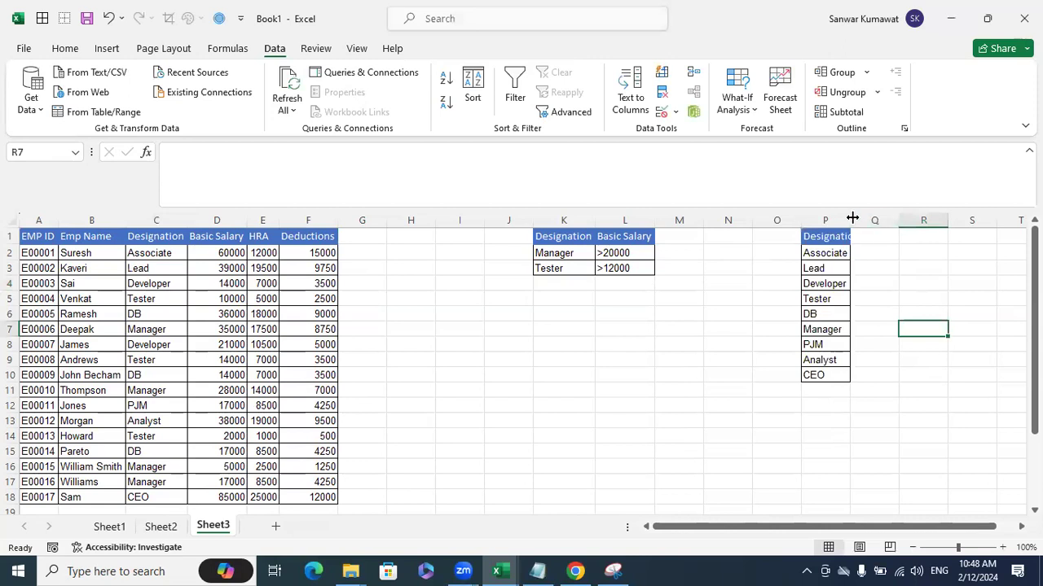
{"action": "double_click", "coordinate": [852, 218]}
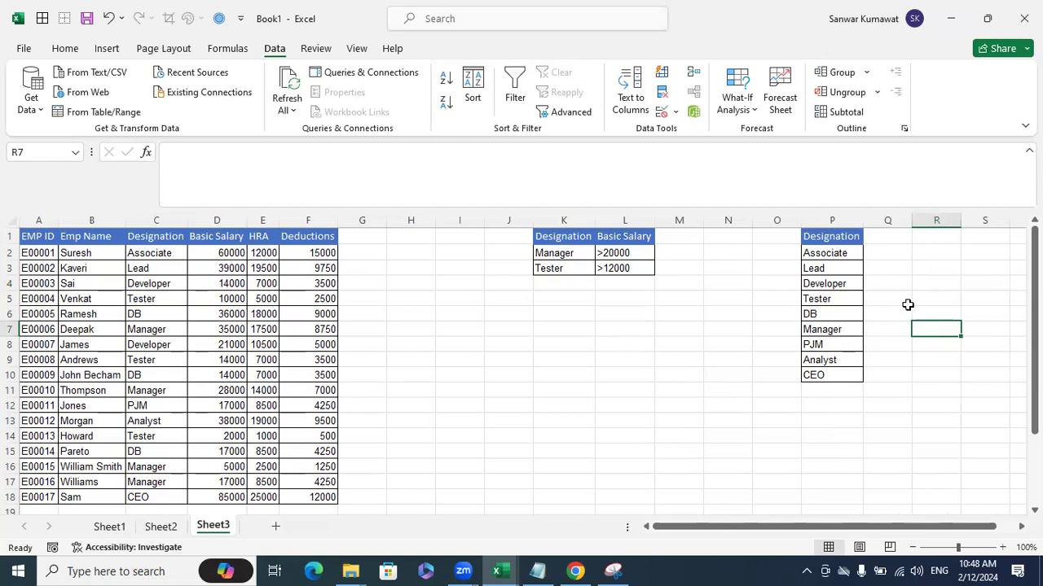
{"action": "left_click", "coordinate": [657, 374]}
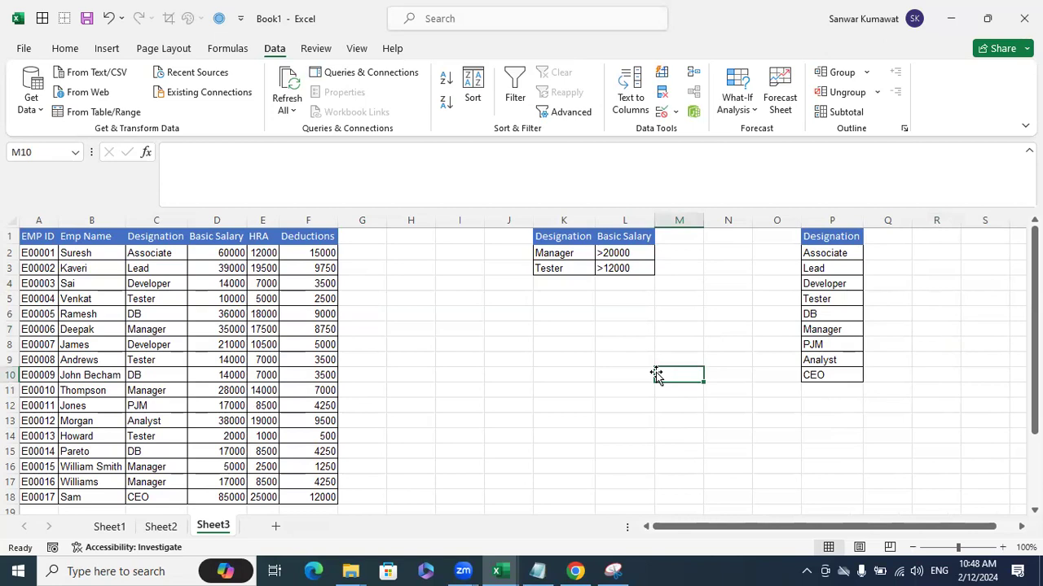
{"action": "left_click", "coordinate": [168, 237]}
{"action": "key", "text": "ctrl+shift+l"}
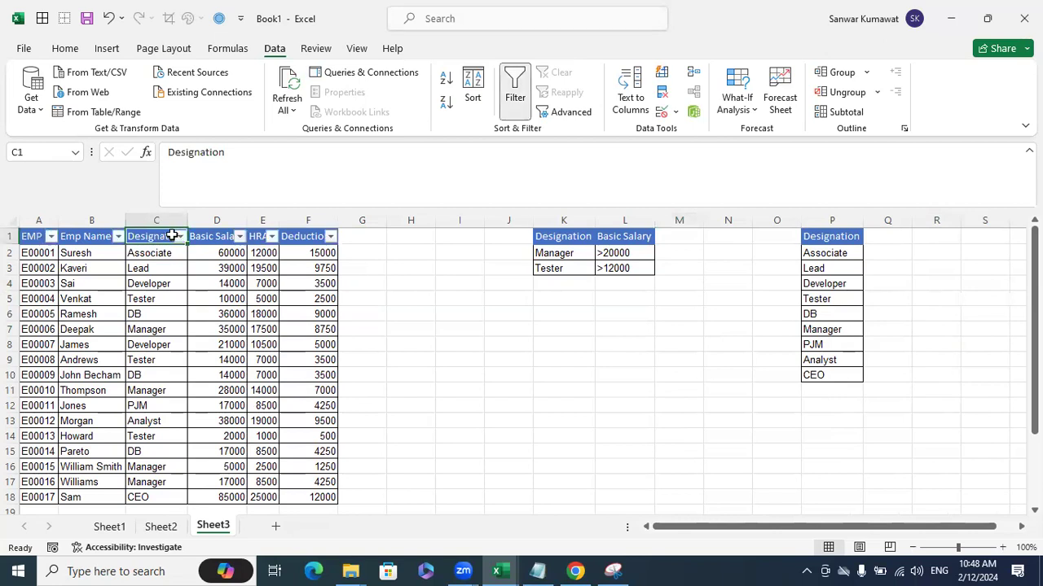
{"action": "left_click", "coordinate": [180, 237]}
{"action": "left_click", "coordinate": [249, 397]}
{"action": "left_click", "coordinate": [273, 493]}
{"action": "left_click", "coordinate": [324, 536]}
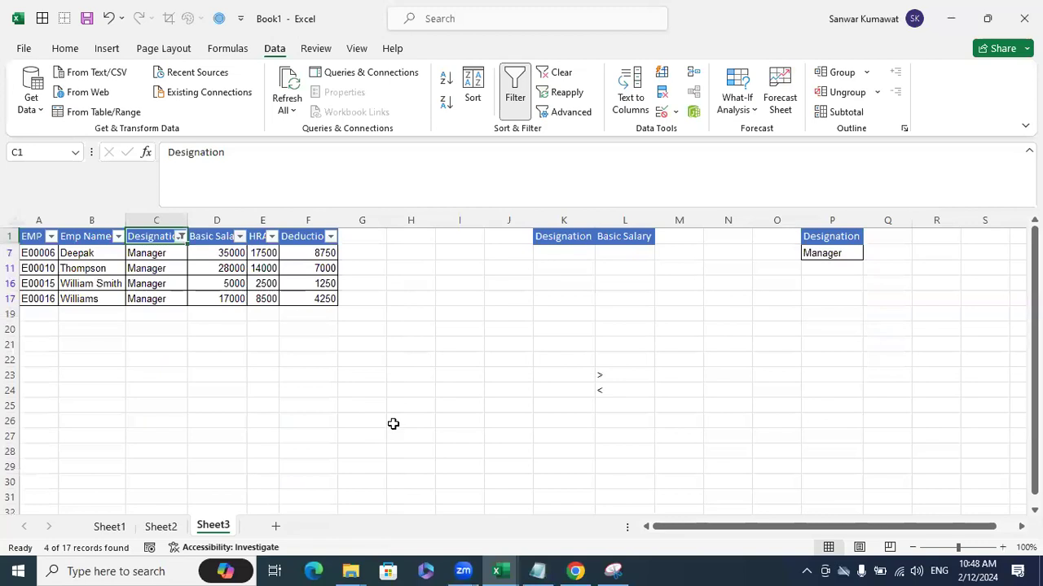
{"action": "key", "text": "ctrl+shift+l"}
{"action": "left_click", "coordinate": [415, 406]}
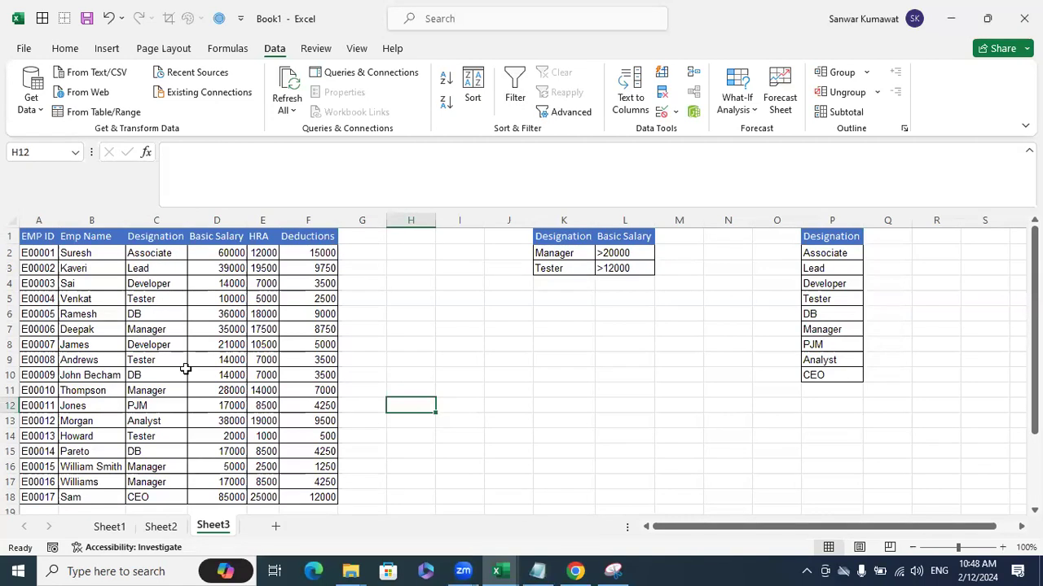
- Show only Manager rows using Filter by Selected Cell's Value on a Manager cell
{"action": "left_click", "coordinate": [163, 328]}
{"action": "right_click", "coordinate": [162, 328]}
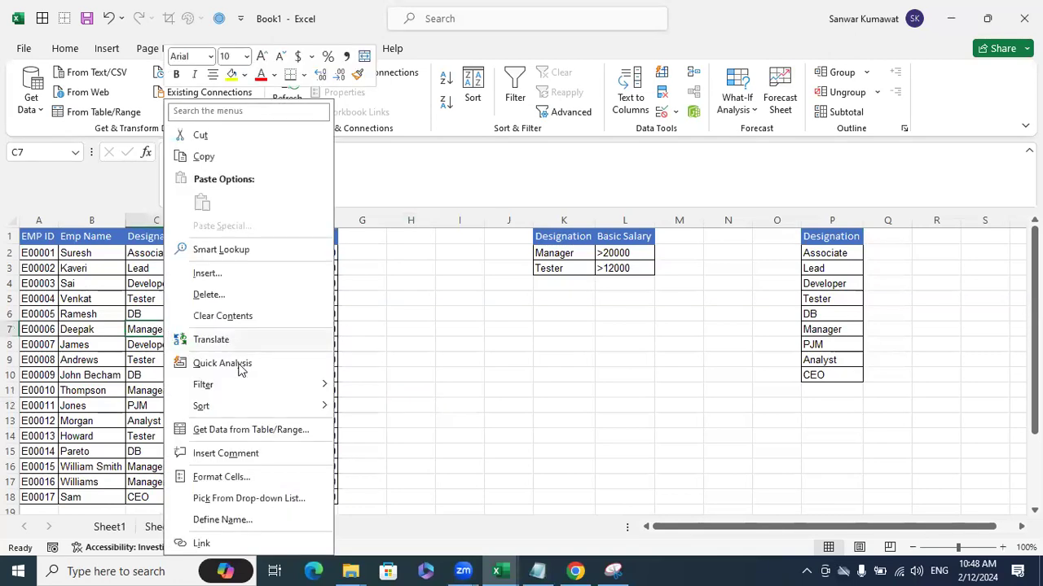
{"action": "mouse_move", "coordinate": [286, 384]}
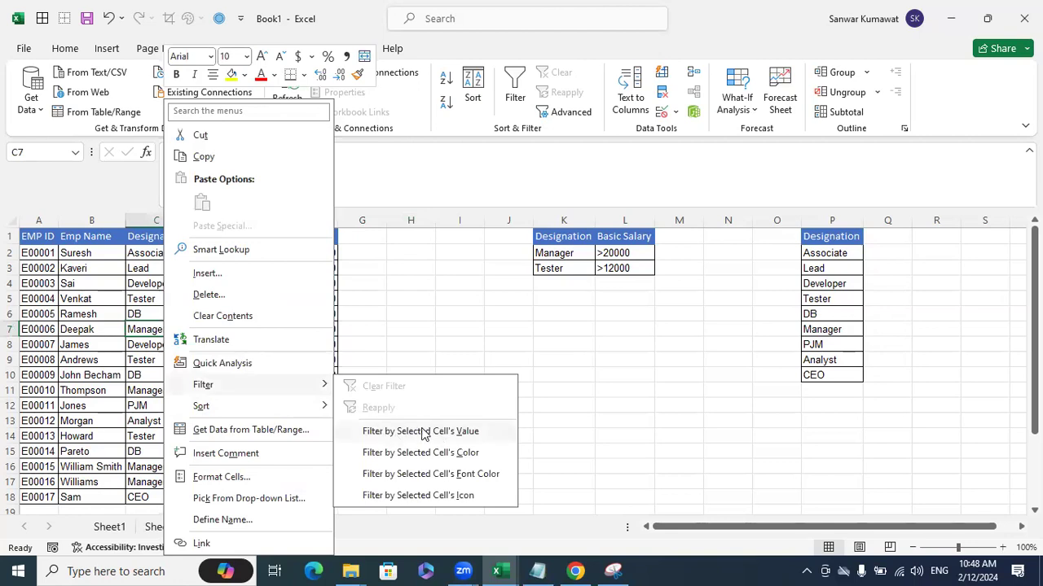
{"action": "left_click", "coordinate": [400, 326]}
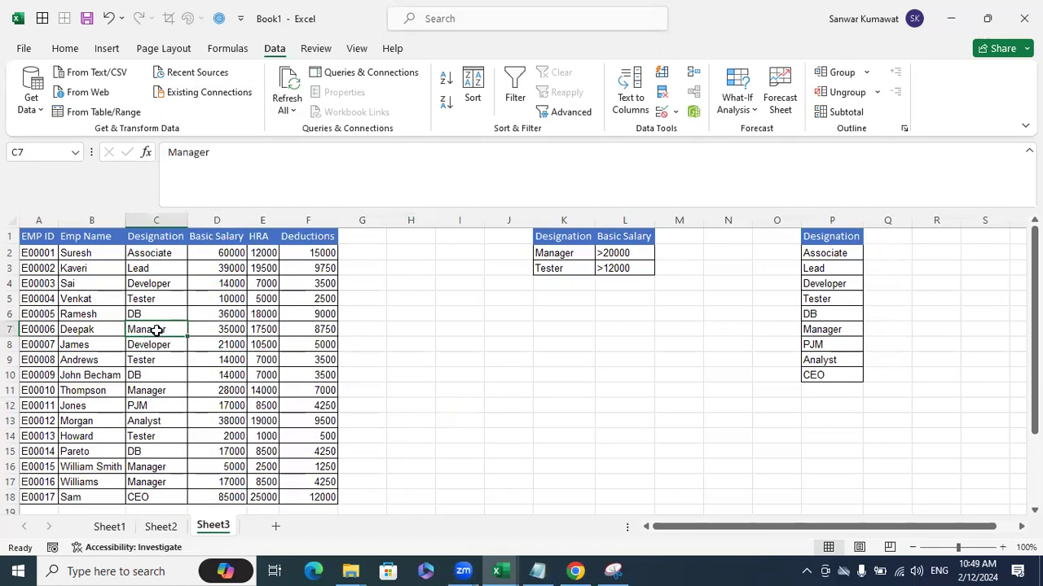
{"action": "right_click", "coordinate": [155, 330]}
{"action": "mouse_move", "coordinate": [208, 386]}
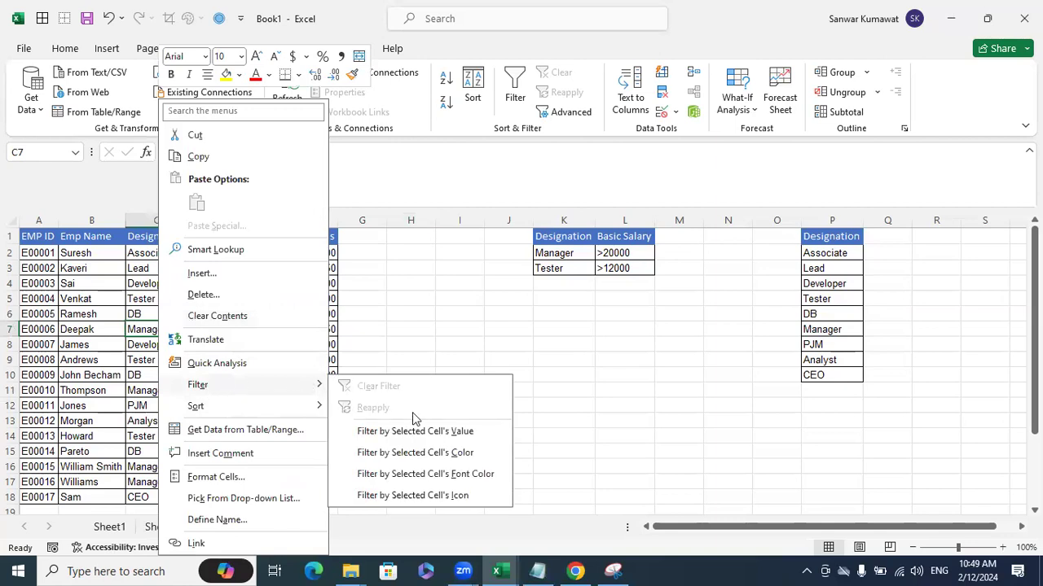
{"action": "left_click", "coordinate": [416, 431]}
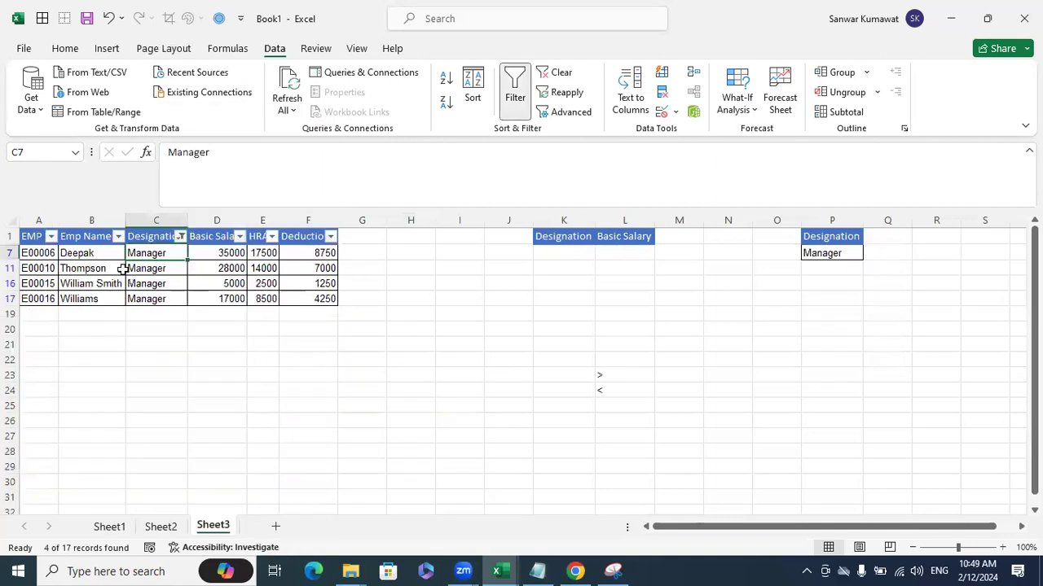
- Clear the Designation filter so all 17 employees show
{"action": "left_click", "coordinate": [163, 314]}
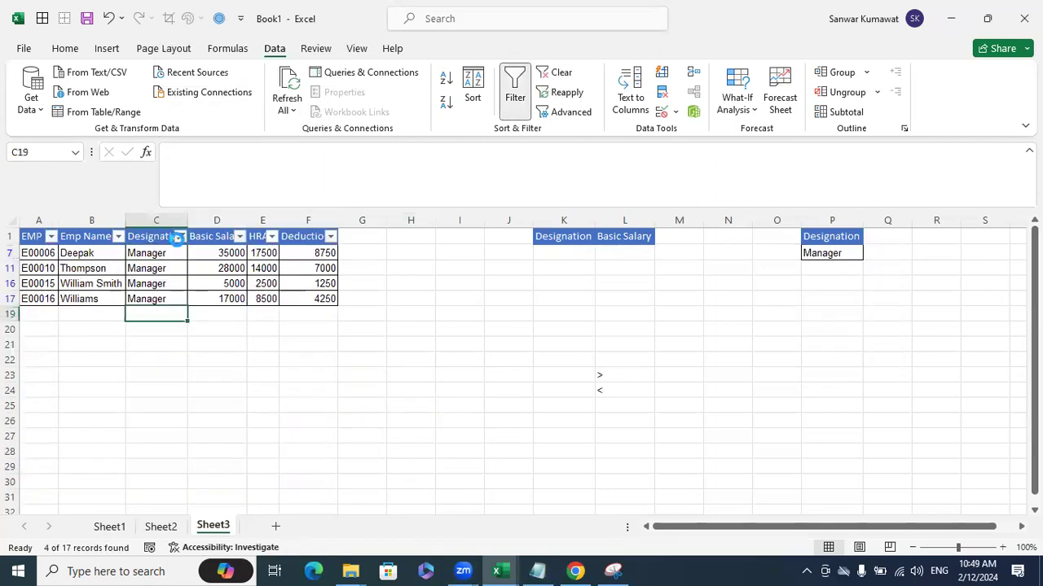
{"action": "left_click", "coordinate": [180, 236]}
{"action": "left_click", "coordinate": [213, 310]}
{"action": "left_click", "coordinate": [152, 363]}
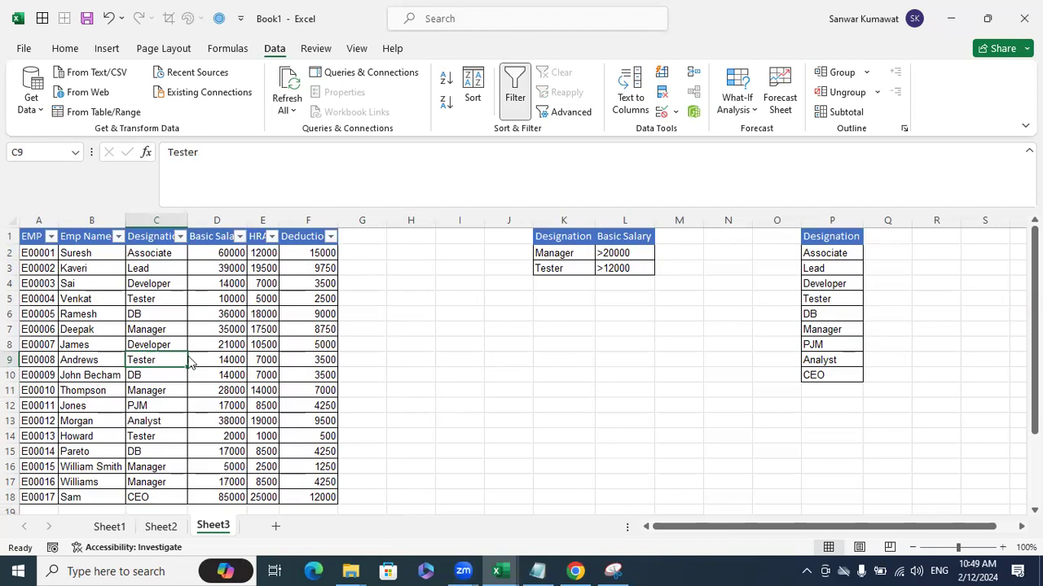
- Filter the table to the three Tester rows from C9, then clear the Designation filter
{"action": "right_click", "coordinate": [160, 358]}
{"action": "mouse_move", "coordinate": [212, 384]}
{"action": "left_click", "coordinate": [439, 434]}
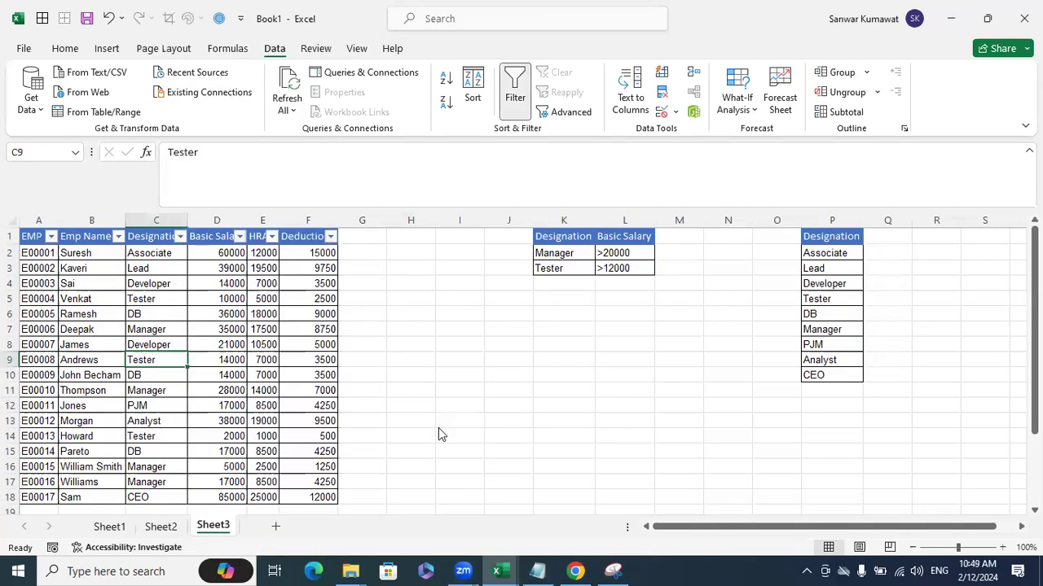
{"action": "left_click", "coordinate": [181, 238]}
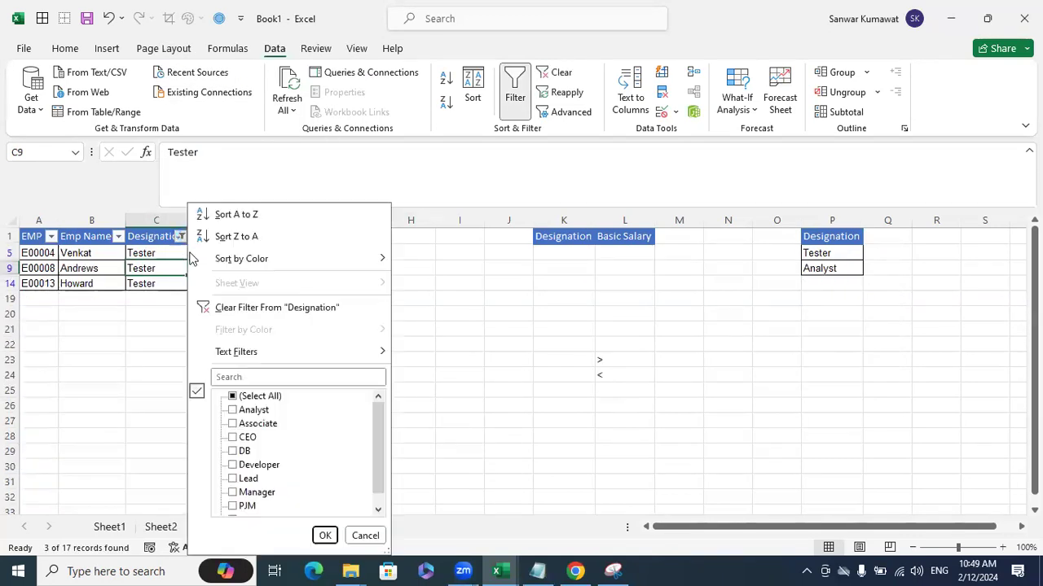
{"action": "left_click", "coordinate": [221, 314]}
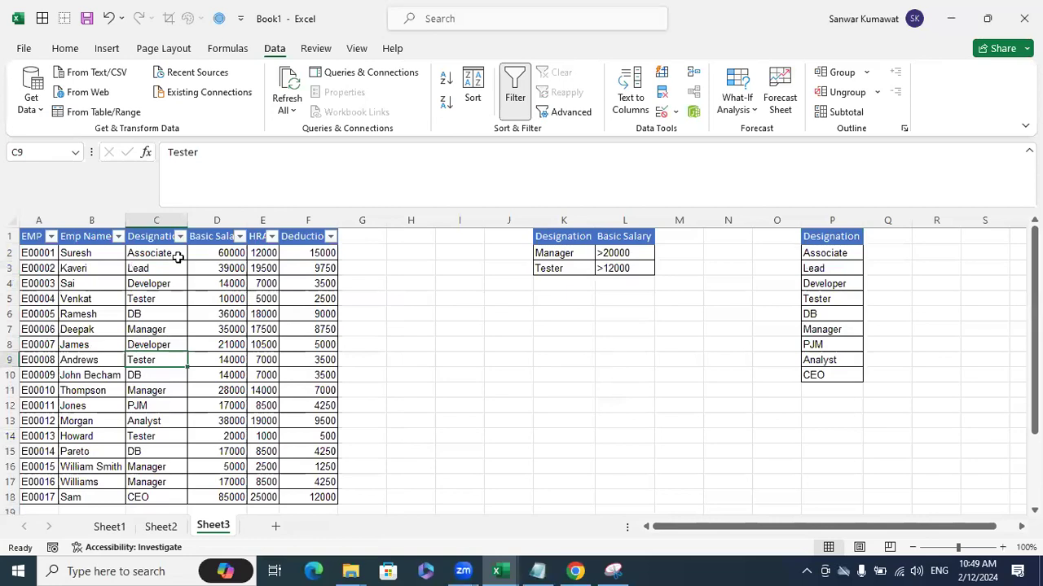
- Dismiss the Tester cell's context menu and bring the Emp Data Notepad file forward
{"action": "right_click", "coordinate": [156, 363]}
{"action": "mouse_move", "coordinate": [205, 390]}
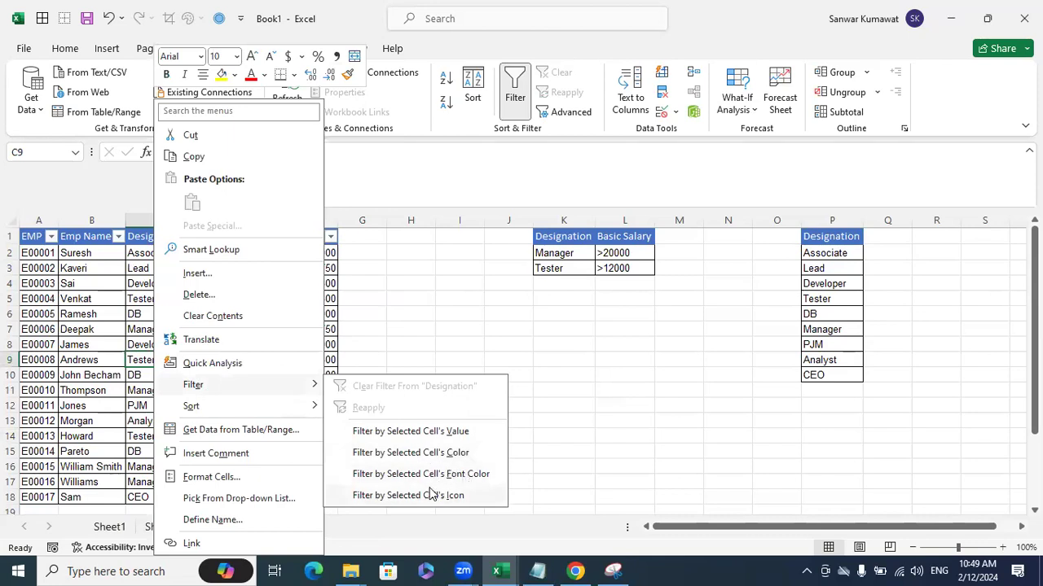
{"action": "key", "text": "Escape"}
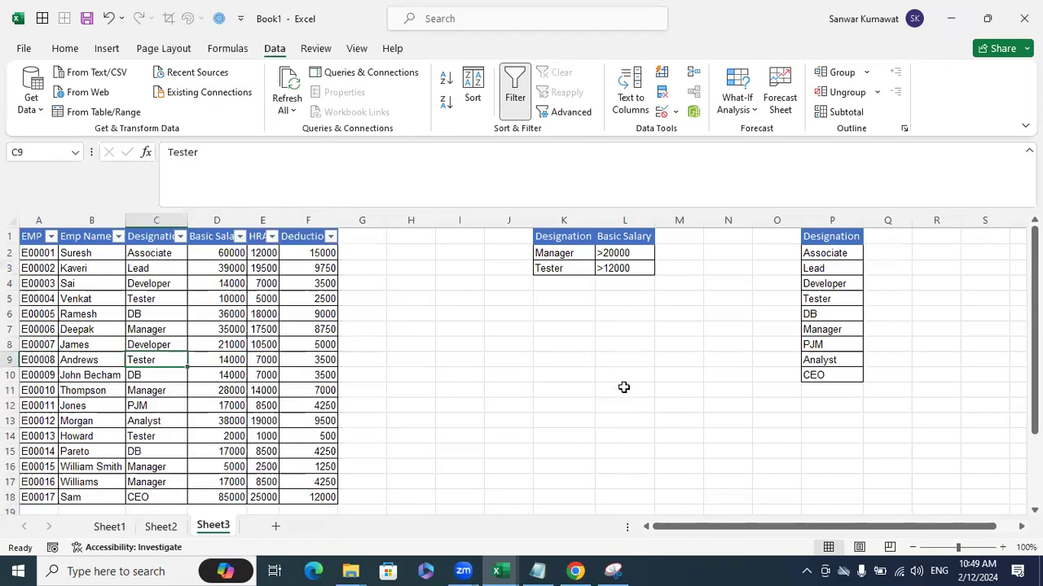
{"action": "left_click", "coordinate": [537, 571]}
- Switch to the 01. Excelytics - Excel Training workbook and select the colour table's EMP ID header on Data Tab
{"action": "mouse_move", "coordinate": [501, 570]}
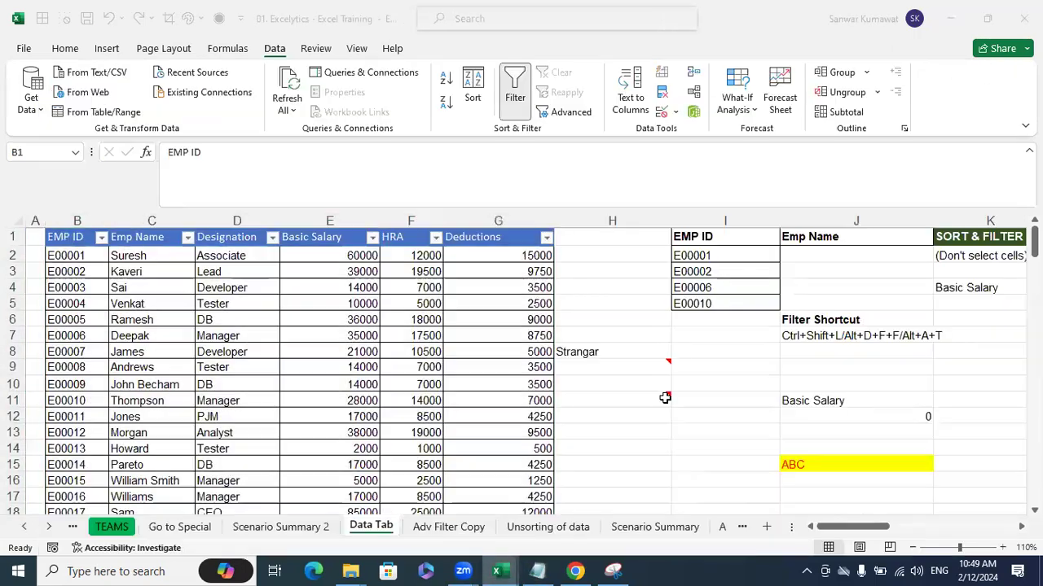
{"action": "left_click", "coordinate": [568, 509]}
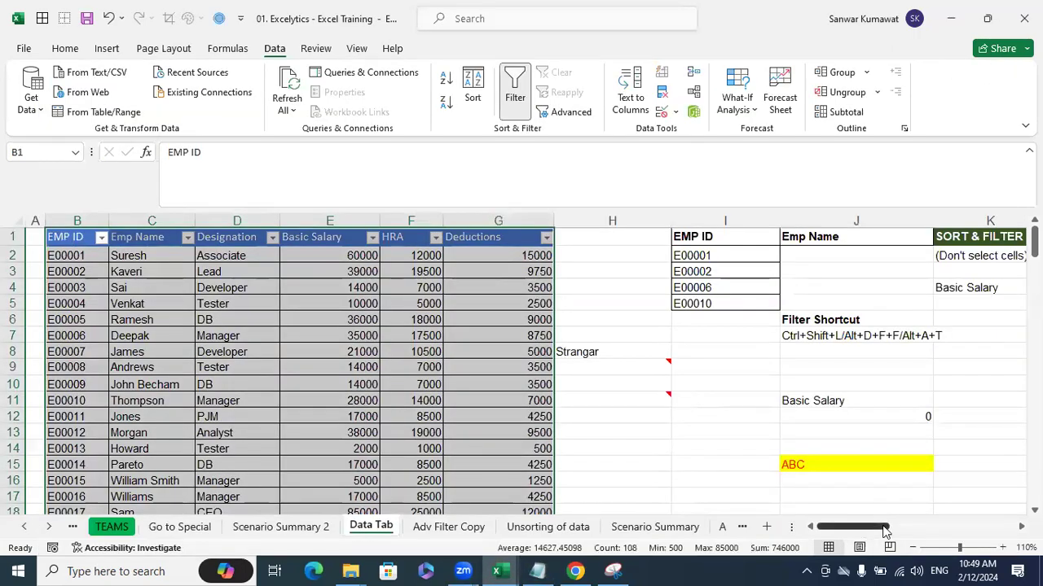
{"action": "scroll", "coordinate": [883, 383], "scroll_direction": "right", "scroll_amount": 5}
{"action": "scroll", "coordinate": [883, 383], "scroll_direction": "right", "scroll_amount": 3}
{"action": "scroll", "coordinate": [883, 384], "scroll_direction": "right", "scroll_amount": 1}
{"action": "left_click", "coordinate": [883, 384]}
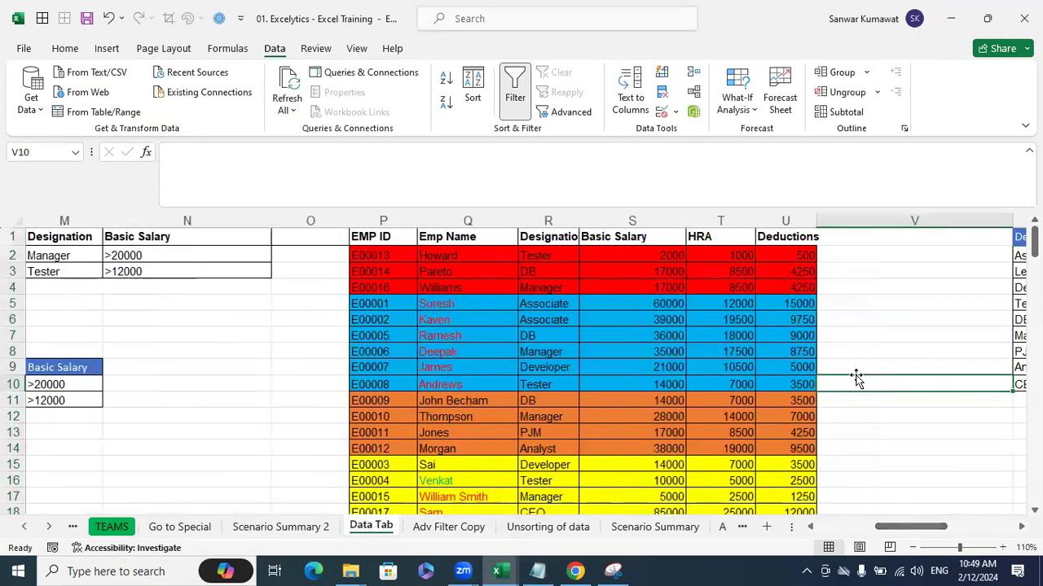
{"action": "scroll", "coordinate": [863, 379], "scroll_direction": "down", "scroll_amount": 2}
{"action": "scroll", "coordinate": [726, 432], "scroll_direction": "up", "scroll_amount": 2}
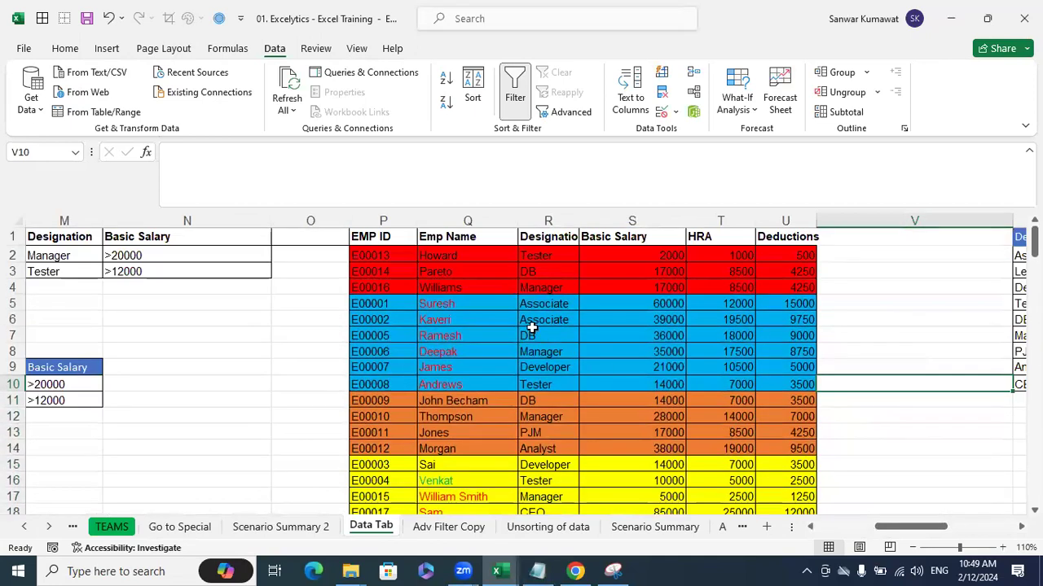
{"action": "left_click", "coordinate": [392, 237]}
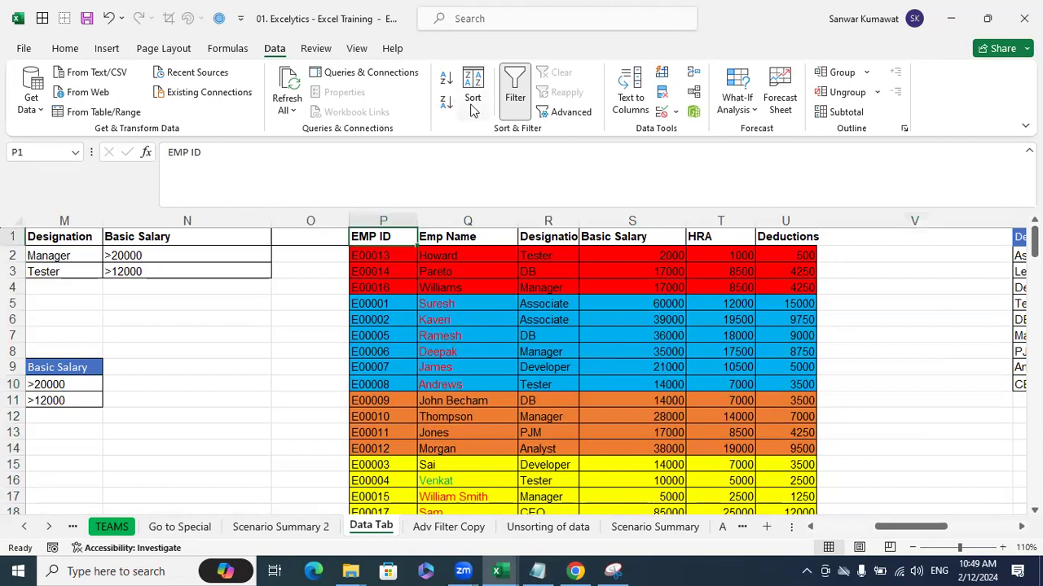
- Sort the colour-coded table by EMP ID on Cell Values, A to Z, starting at E00001
{"action": "left_click", "coordinate": [473, 91]}
{"action": "left_click", "coordinate": [651, 342]}
{"action": "left_click", "coordinate": [587, 351]}
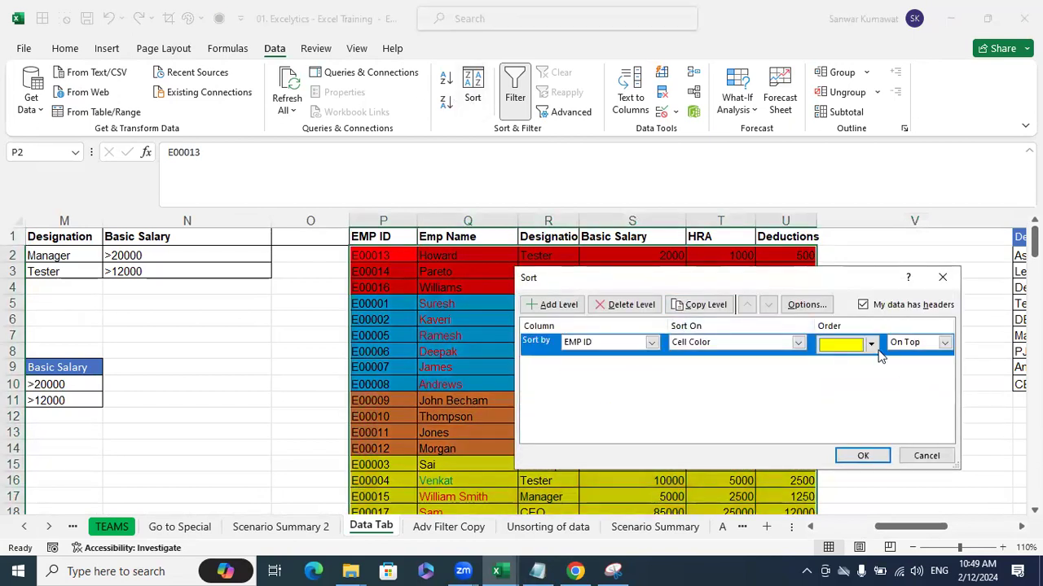
{"action": "left_click", "coordinate": [798, 342]}
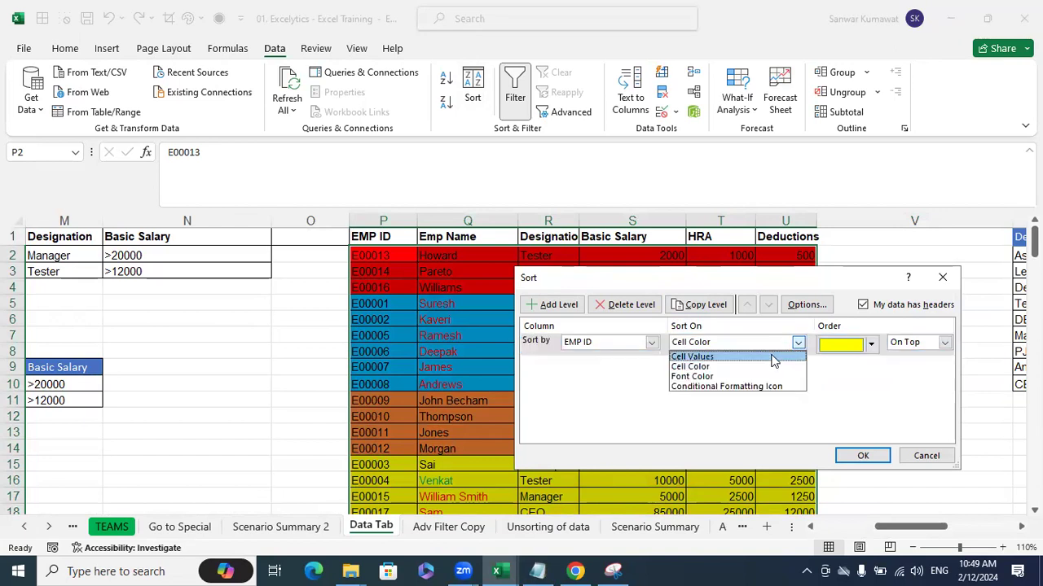
{"action": "left_click", "coordinate": [771, 357]}
{"action": "left_click", "coordinate": [860, 458]}
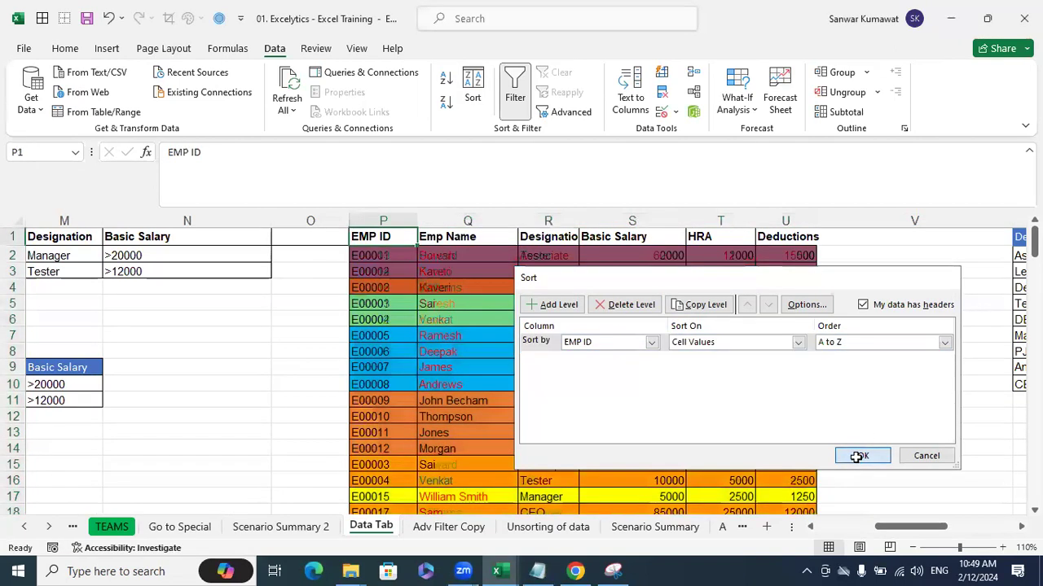
{"action": "left_click", "coordinate": [767, 361]}
{"action": "scroll", "coordinate": [767, 360], "scroll_direction": "down", "scroll_amount": 1}
{"action": "scroll", "coordinate": [766, 361], "scroll_direction": "up", "scroll_amount": 1}
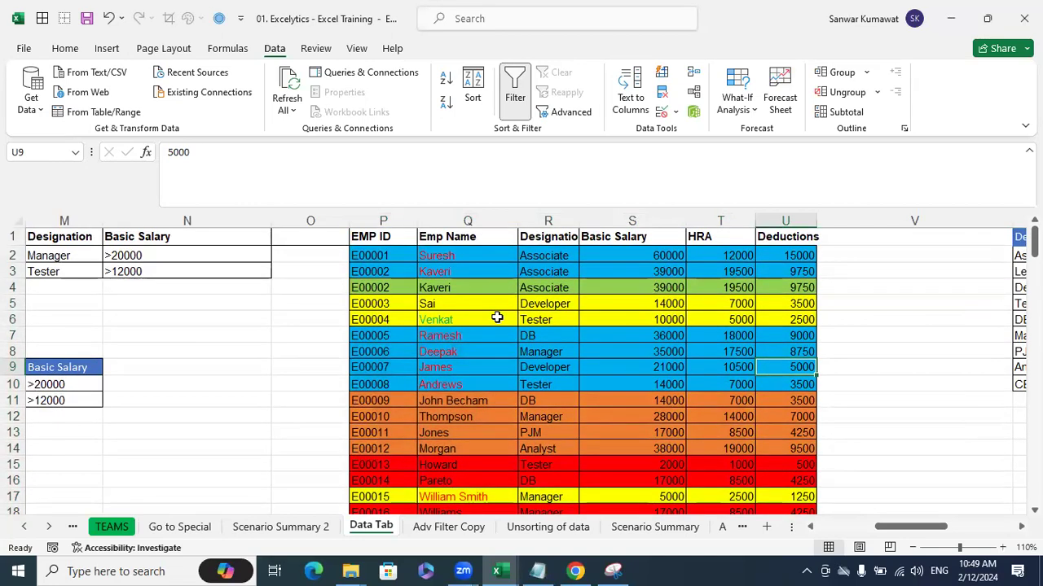
{"action": "left_click", "coordinate": [617, 340]}
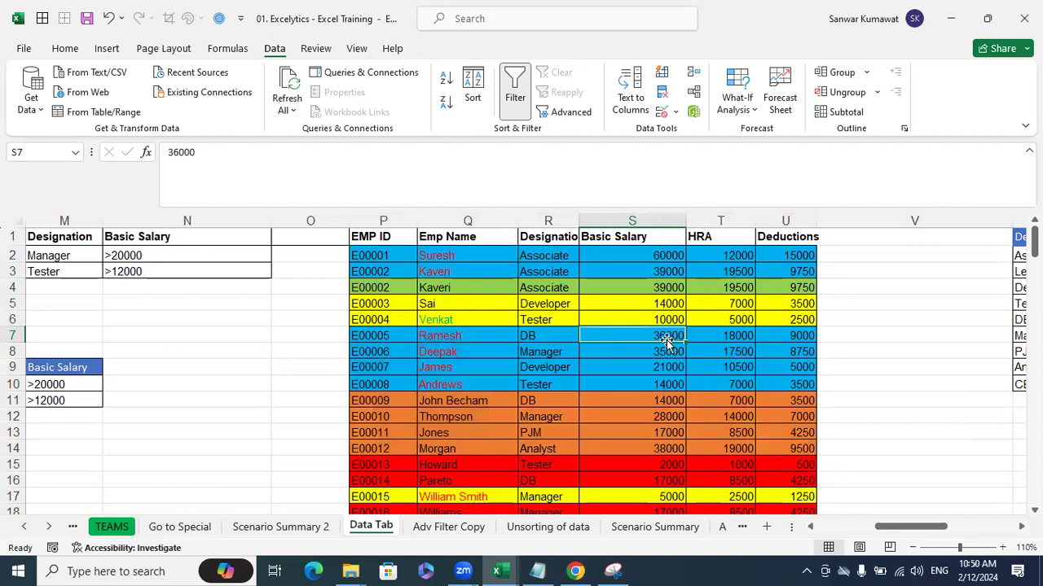
{"action": "left_click", "coordinate": [628, 304]}
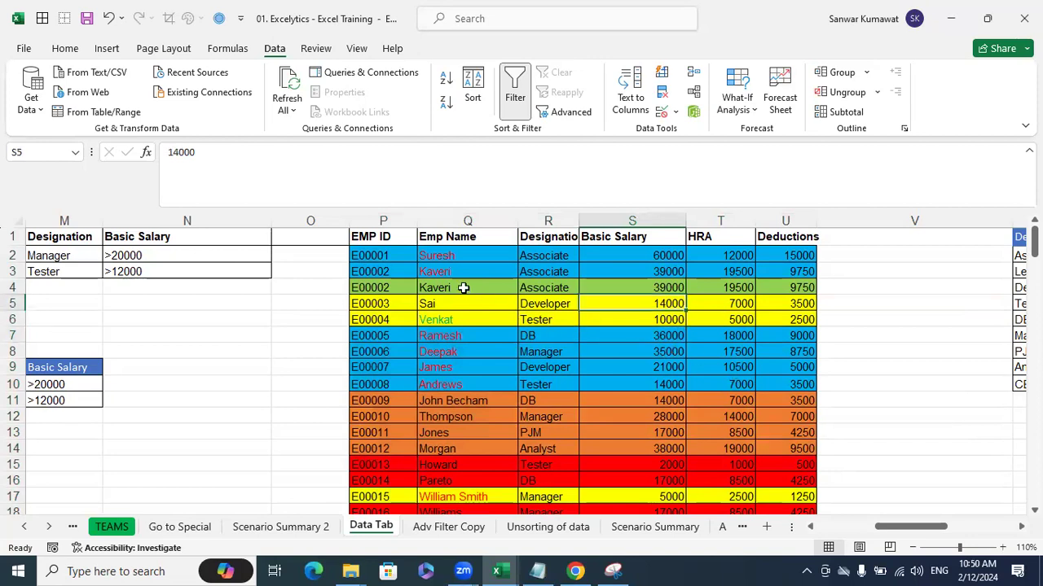
{"action": "left_click", "coordinate": [445, 254]}
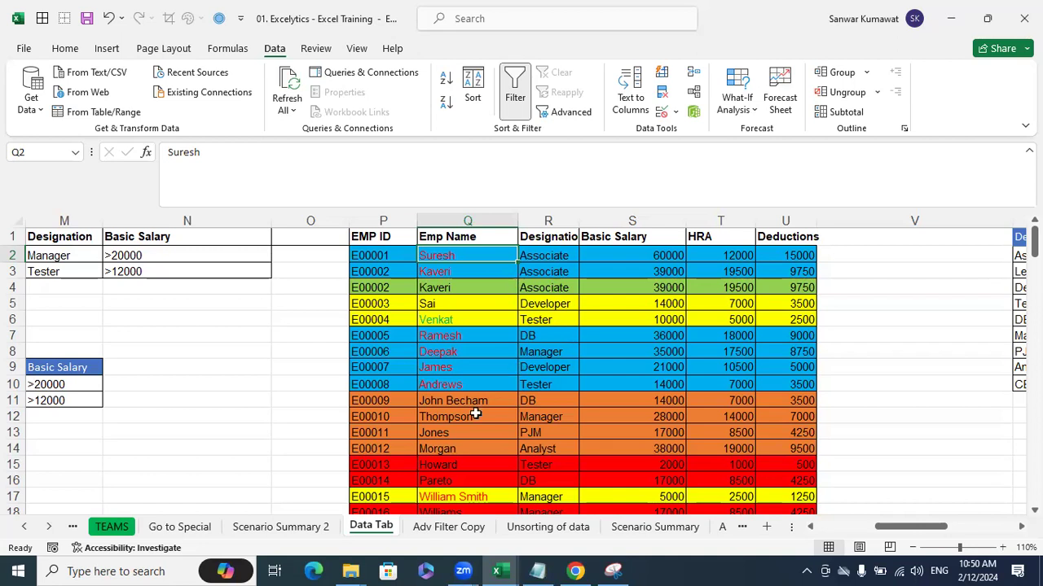
{"action": "left_click", "coordinate": [445, 319]}
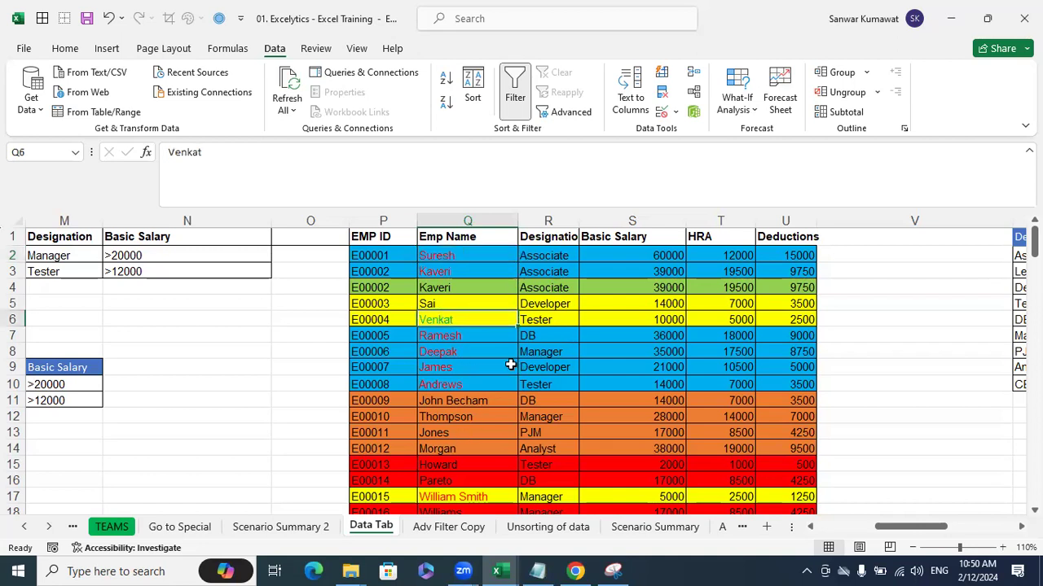
{"action": "left_click", "coordinate": [730, 321]}
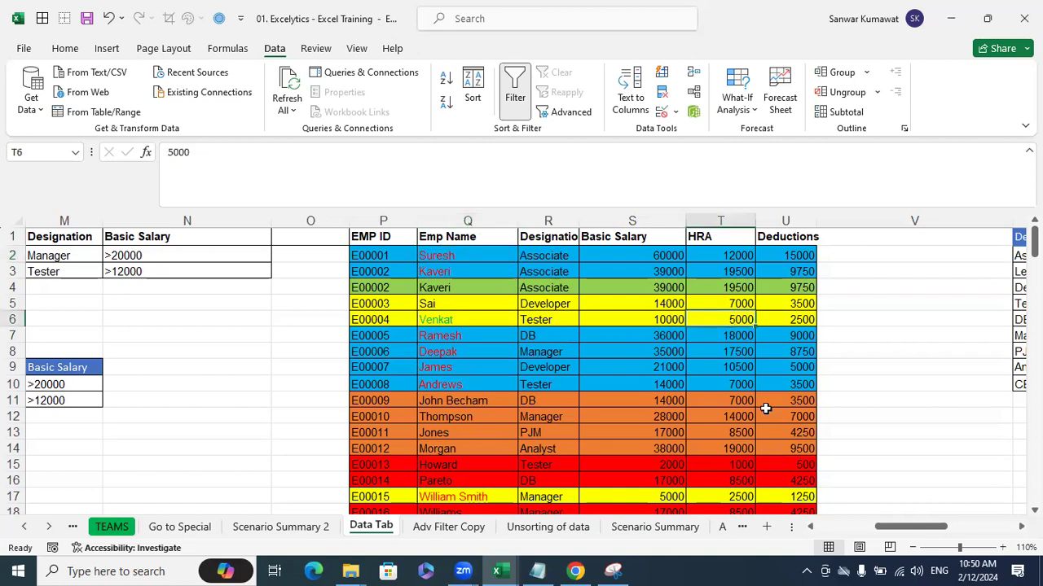
{"action": "left_click", "coordinate": [537, 435]}
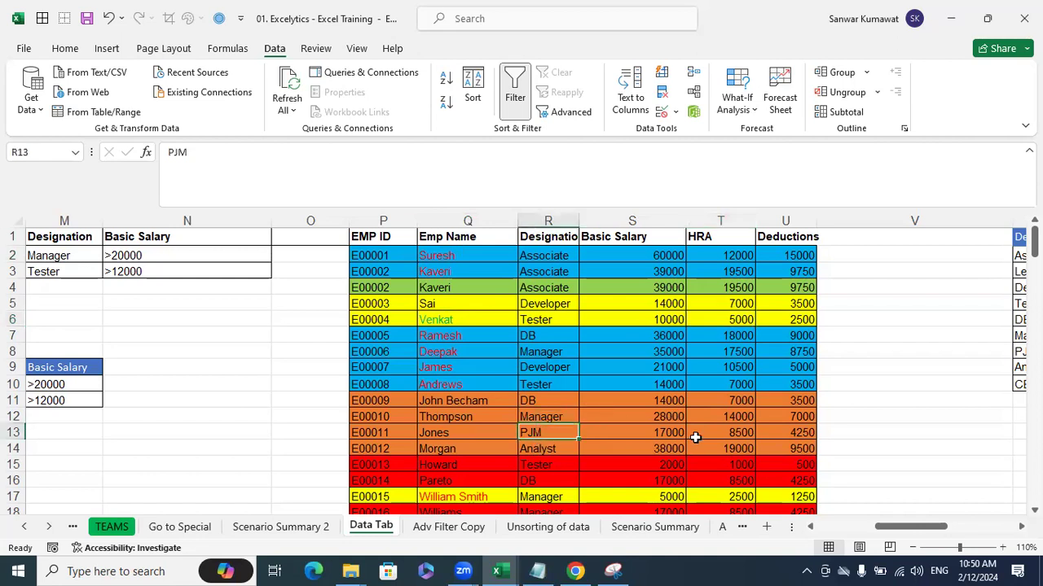
{"action": "left_click", "coordinate": [471, 486]}
{"action": "left_click", "coordinate": [477, 495]}
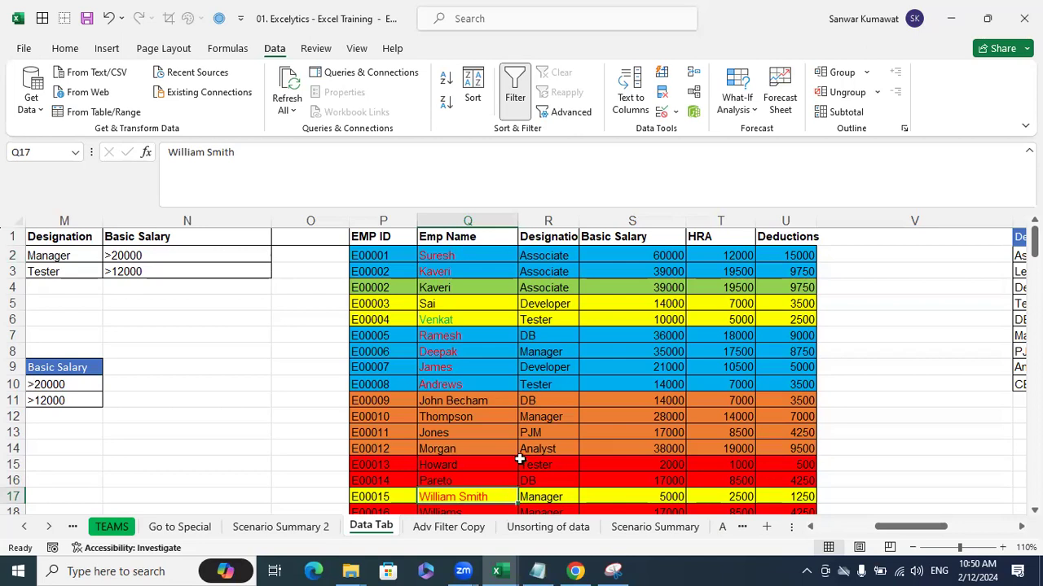
{"action": "left_click", "coordinate": [482, 352]}
{"action": "right_click", "coordinate": [482, 351]}
{"action": "left_click", "coordinate": [478, 352]}
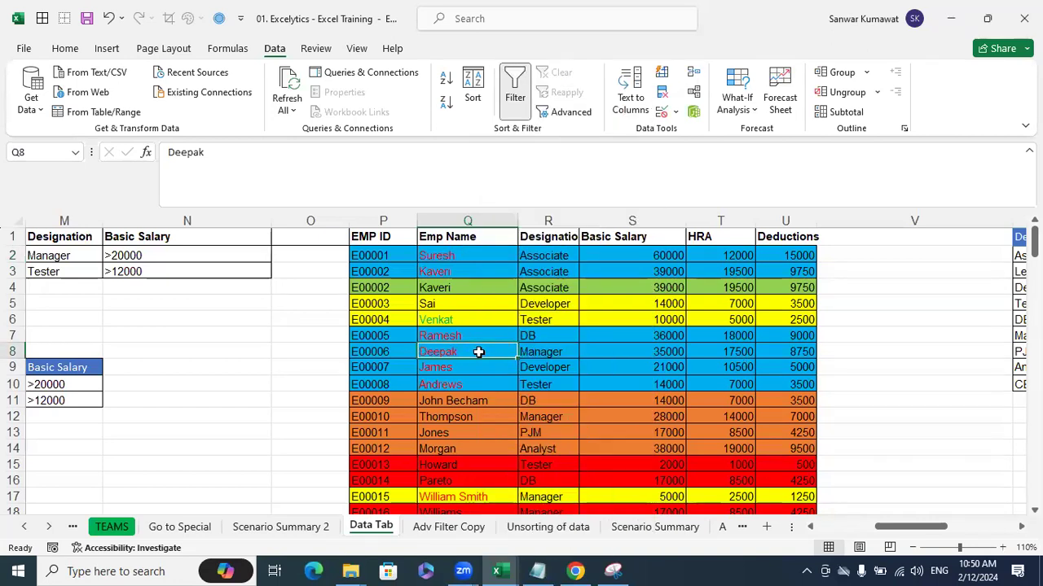
{"action": "left_click", "coordinate": [642, 353]}
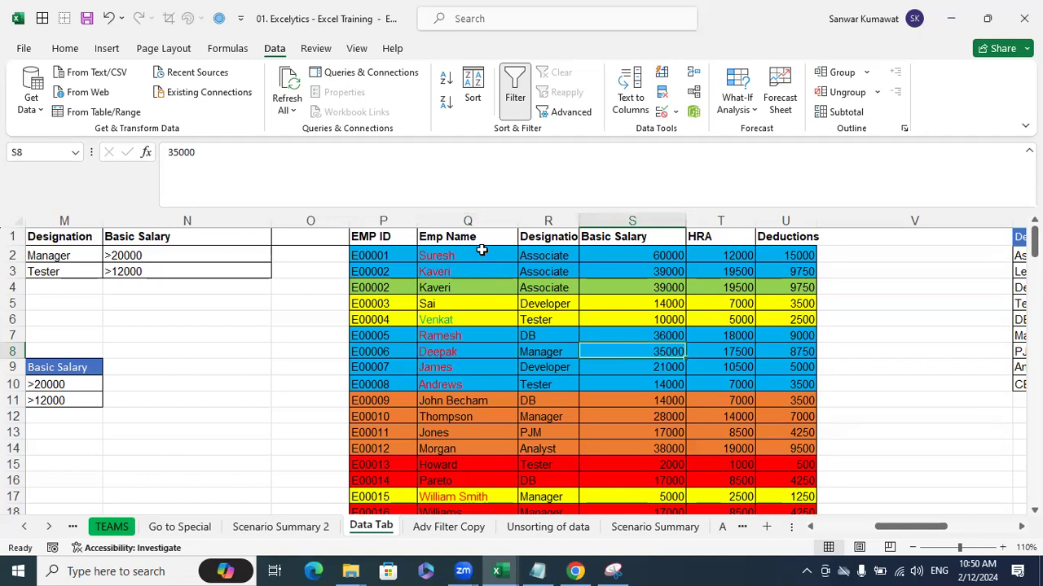
{"action": "left_click_drag", "start_coordinate": [482, 254], "coordinate": [478, 272]}
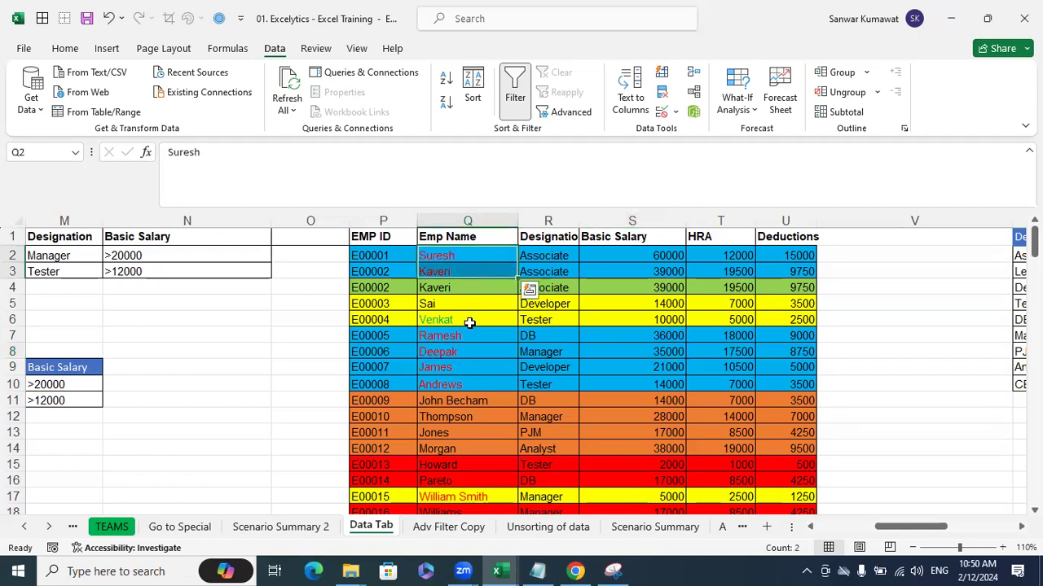
{"action": "left_click", "coordinate": [467, 237]}
{"action": "key", "text": "ctrl+shift+Down"}
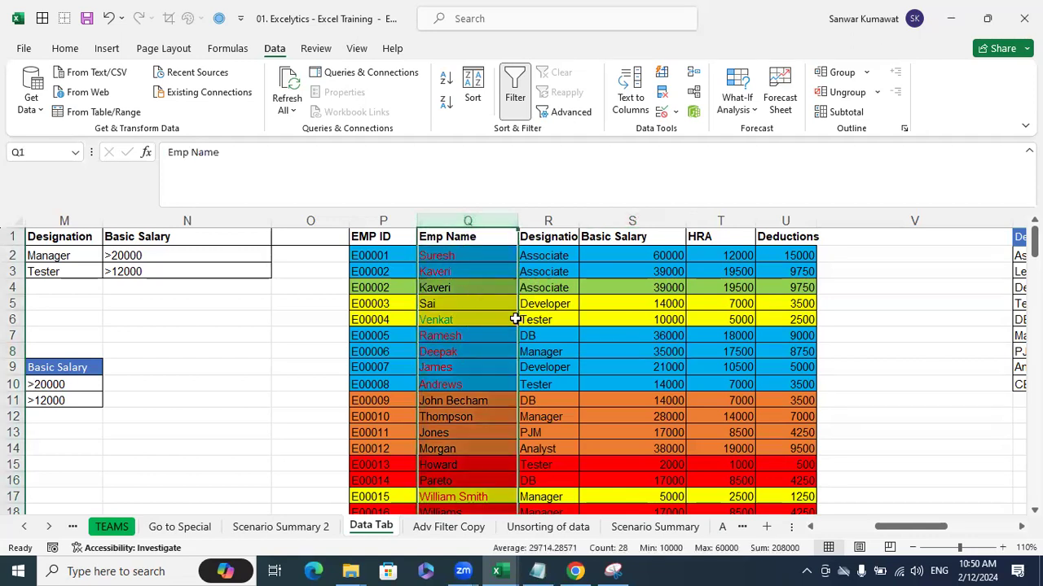
{"action": "left_click", "coordinate": [521, 319]}
{"action": "mouse_move", "coordinate": [480, 238]}
{"action": "left_mouse_down"}
{"action": "mouse_move", "coordinate": [492, 543]}
{"action": "mouse_move", "coordinate": [481, 473]}
{"action": "left_mouse_up"}
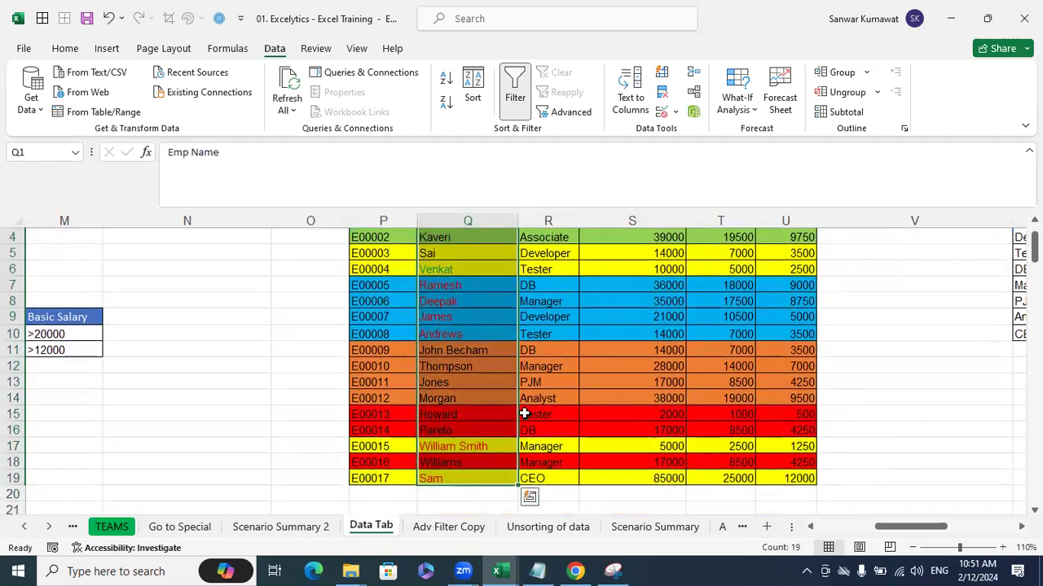
{"action": "scroll", "coordinate": [525, 411], "scroll_direction": "up", "scroll_amount": 1}
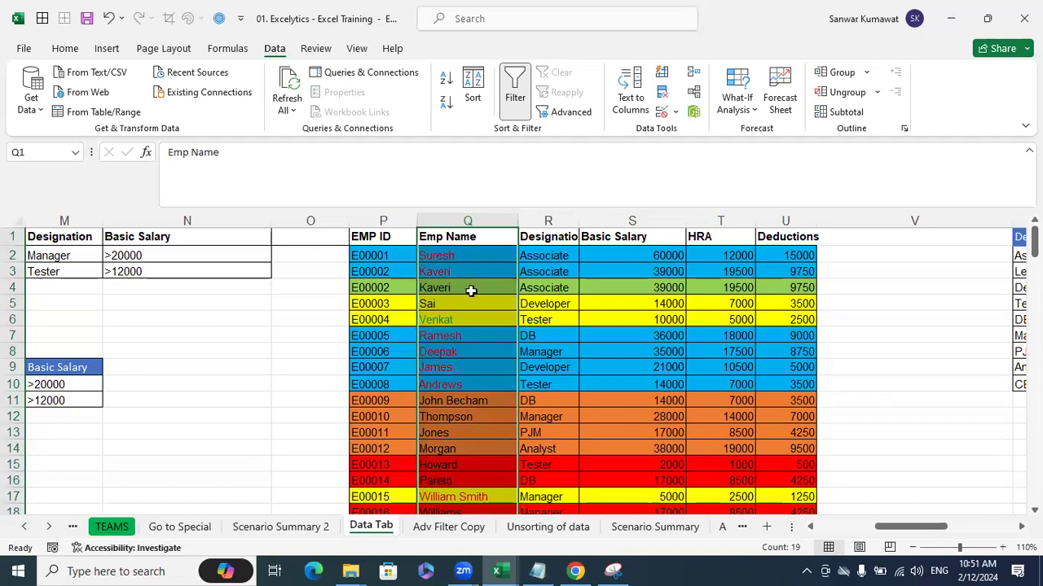
{"action": "left_click", "coordinate": [471, 334]}
- Show only the rows matching Ramesh's cell colour
{"action": "right_click", "coordinate": [471, 334]}
{"action": "mouse_move", "coordinate": [542, 389]}
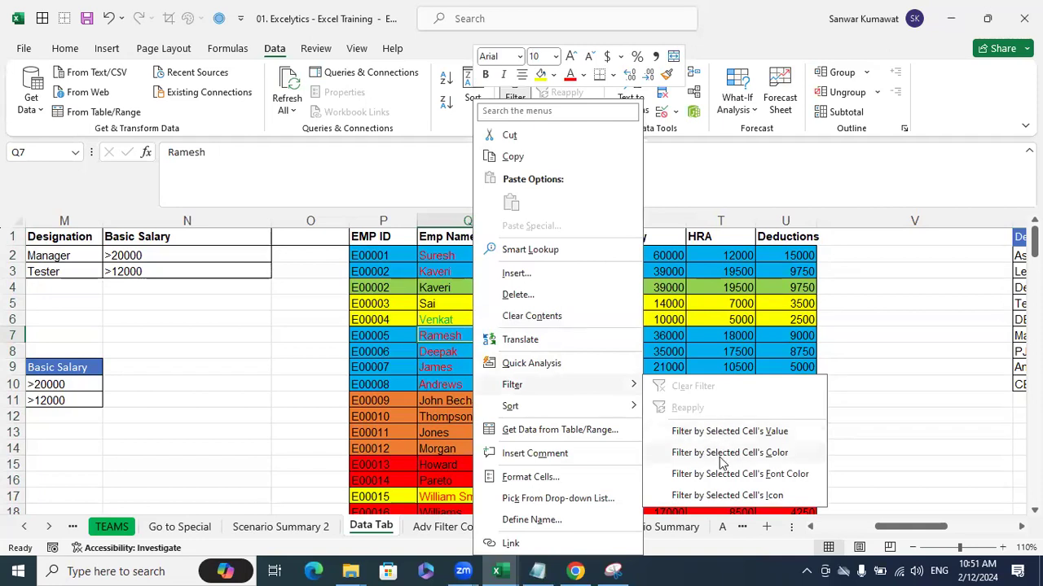
{"action": "left_click", "coordinate": [720, 454]}
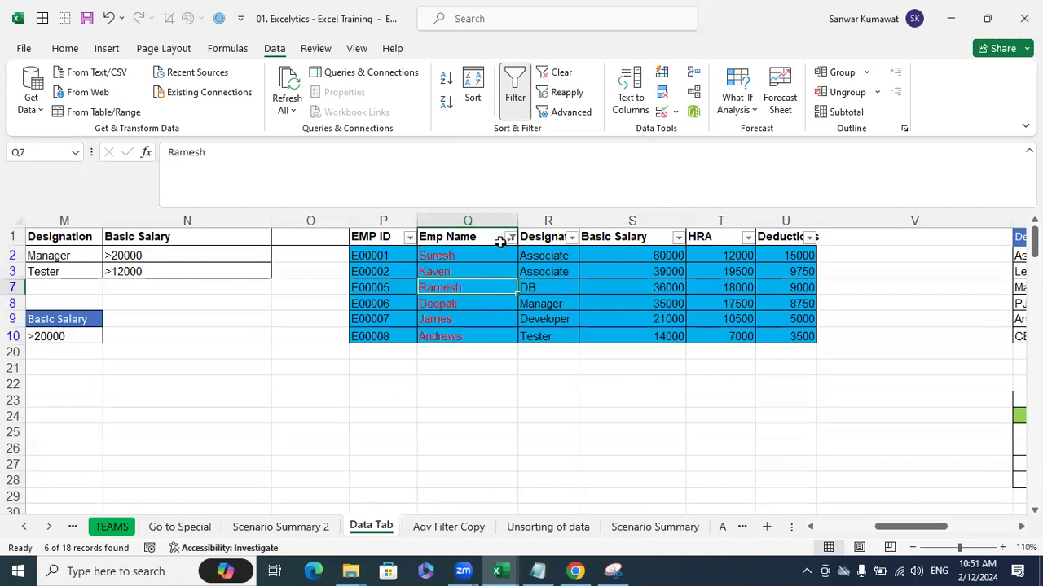
- Clear the filter from Emp Name so all records show again
{"action": "left_click", "coordinate": [510, 237]}
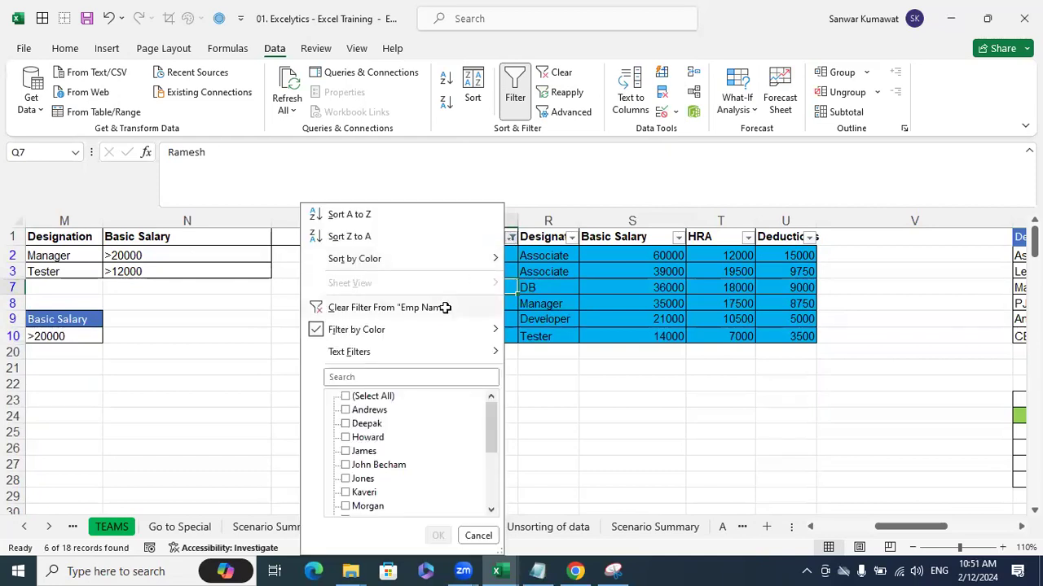
{"action": "left_click", "coordinate": [442, 307]}
{"action": "left_click", "coordinate": [634, 383]}
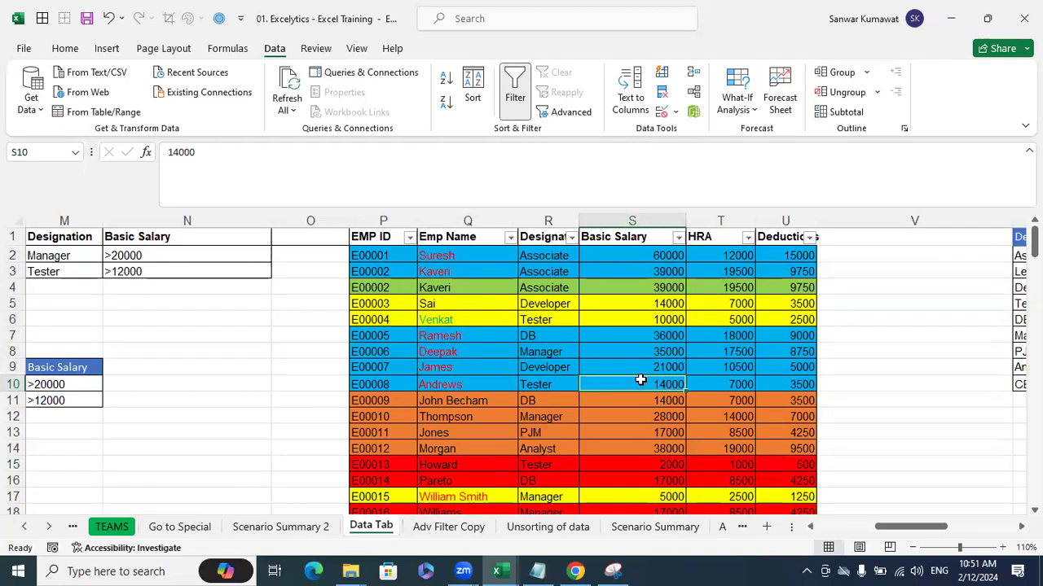
{"action": "left_click", "coordinate": [481, 396]}
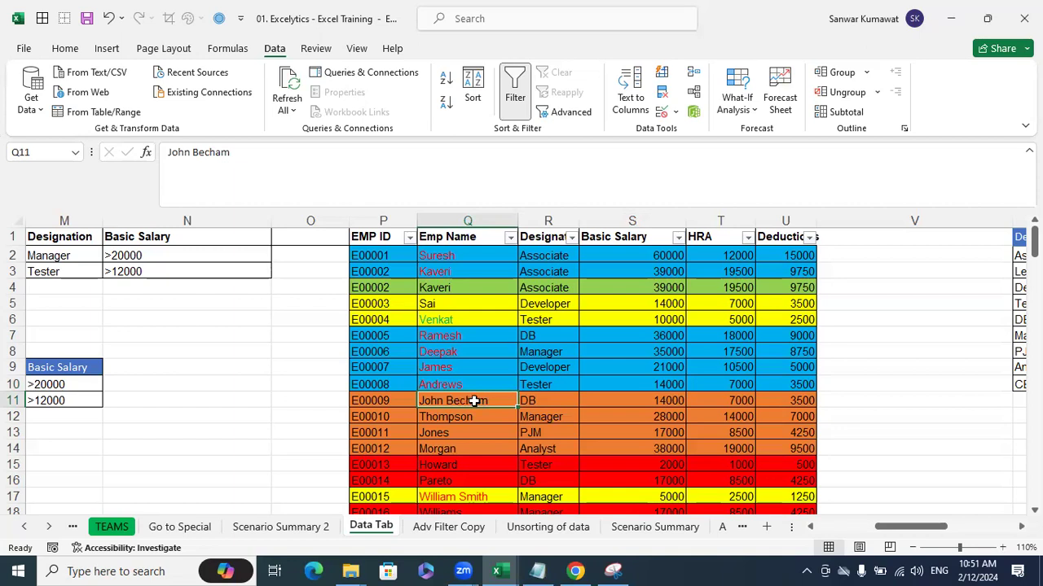
{"action": "left_click", "coordinate": [466, 256]}
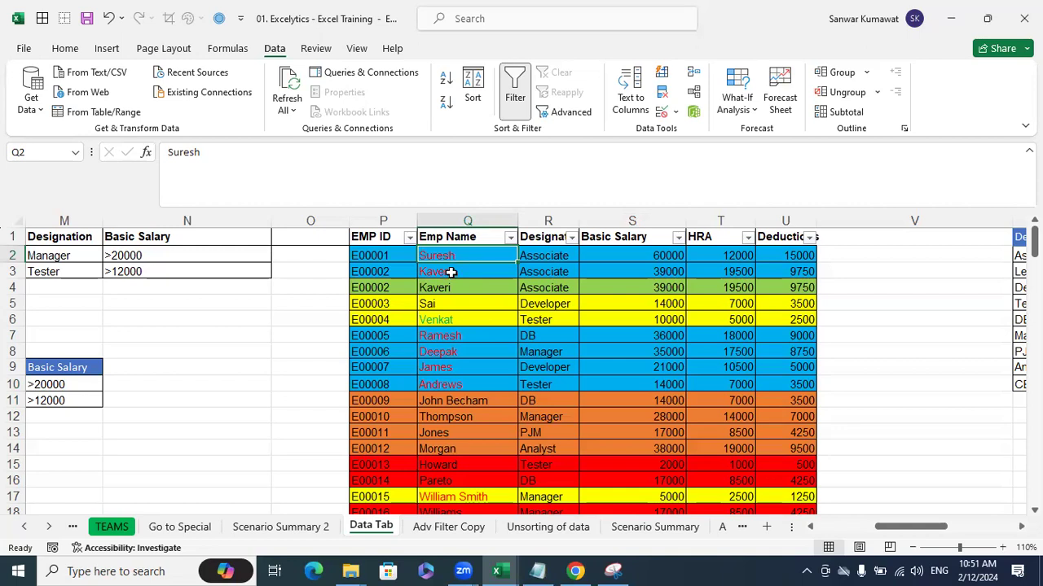
{"action": "left_click", "coordinate": [448, 272]}
{"action": "left_click", "coordinate": [460, 337]}
{"action": "left_click", "coordinate": [449, 351]}
{"action": "left_click", "coordinate": [450, 368]}
{"action": "left_click", "coordinate": [450, 384]}
{"action": "scroll", "coordinate": [541, 449], "scroll_direction": "down", "scroll_amount": 1}
{"action": "left_click", "coordinate": [497, 447]}
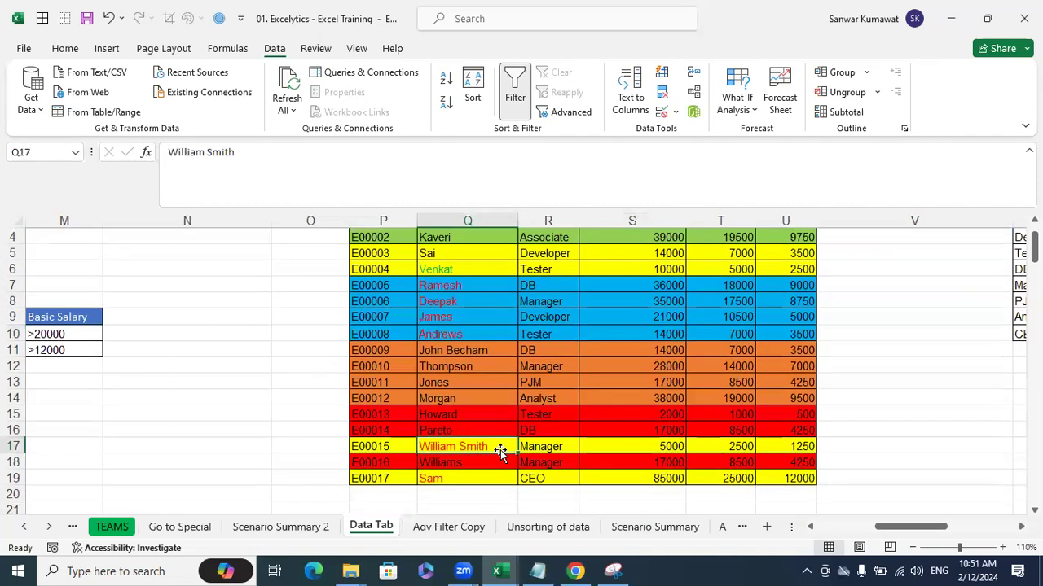
{"action": "right_click", "coordinate": [499, 447]}
{"action": "mouse_move", "coordinate": [615, 384]}
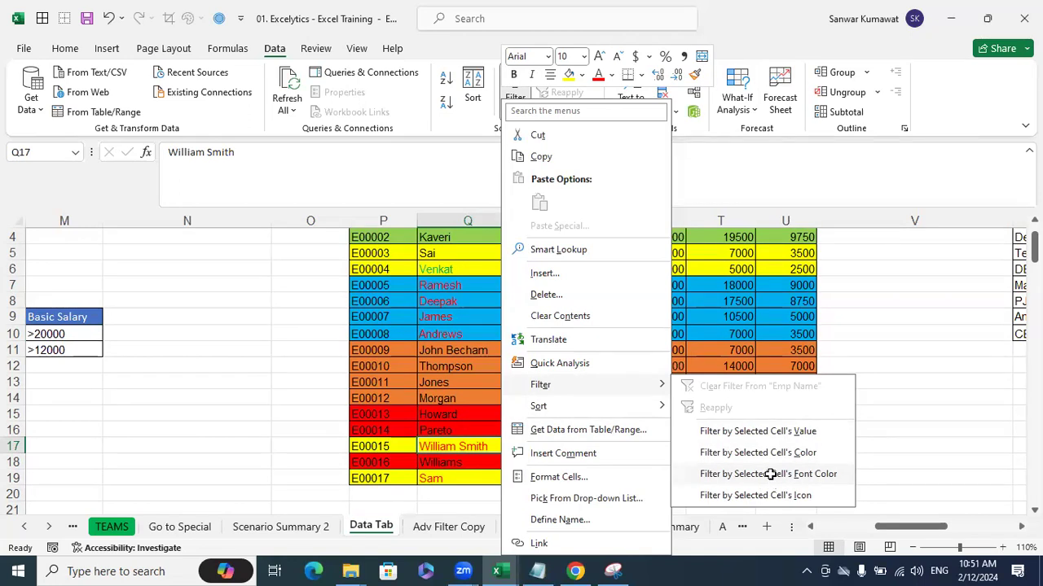
{"action": "left_click", "coordinate": [770, 474]}
{"action": "left_click", "coordinate": [549, 379]}
{"action": "scroll", "coordinate": [549, 379], "scroll_direction": "up", "scroll_amount": 1}
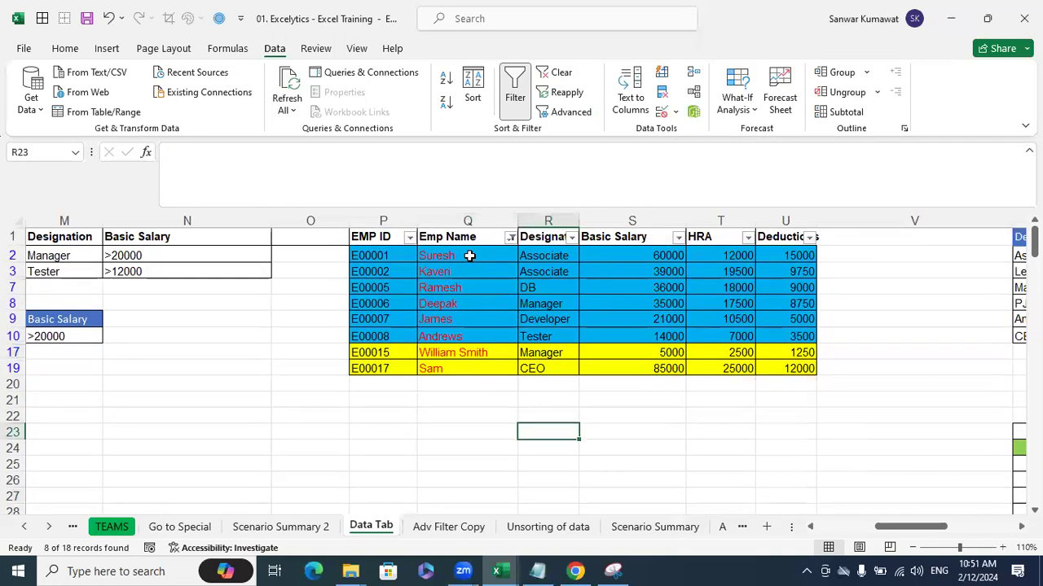
{"action": "left_click_drag", "start_coordinate": [468, 255], "coordinate": [466, 370]}
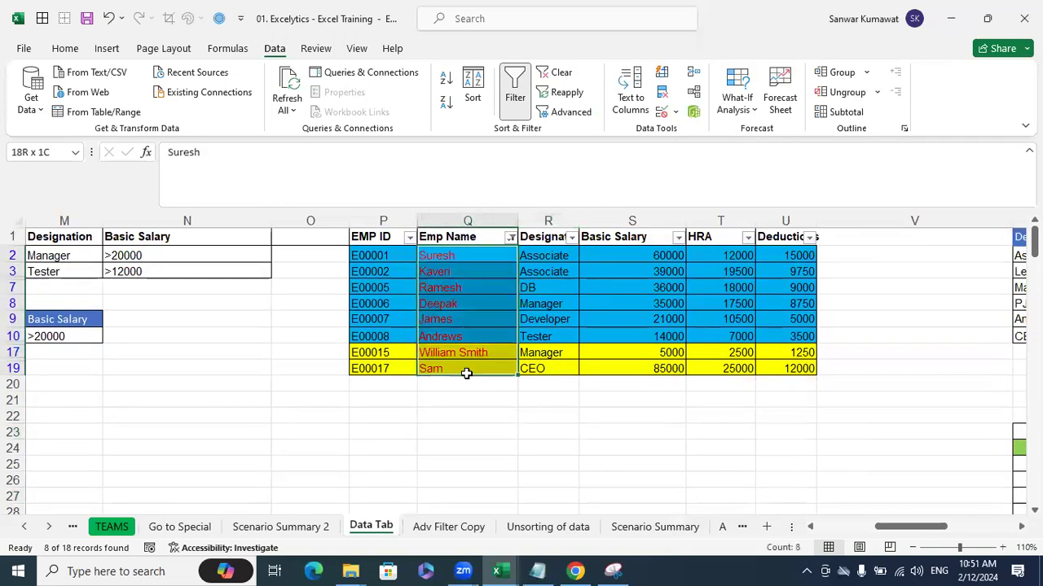
{"action": "left_click", "coordinate": [510, 237]}
{"action": "left_click", "coordinate": [438, 307]}
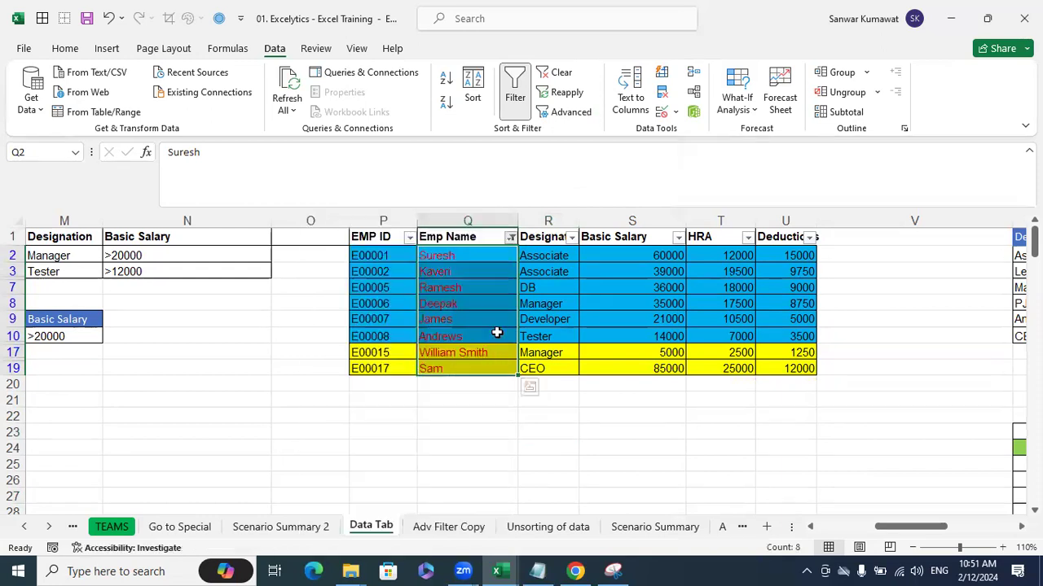
{"action": "left_click", "coordinate": [602, 356]}
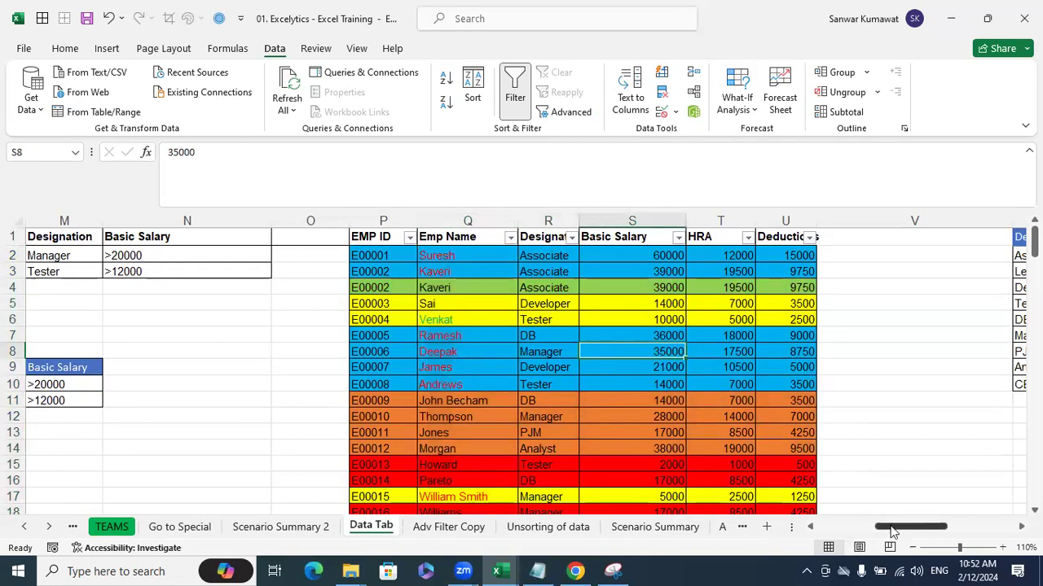
- Scroll the sheet fully left to show columns A–K with the original employee table
{"action": "left_click_drag", "start_coordinate": [904, 526], "coordinate": [807, 526]}
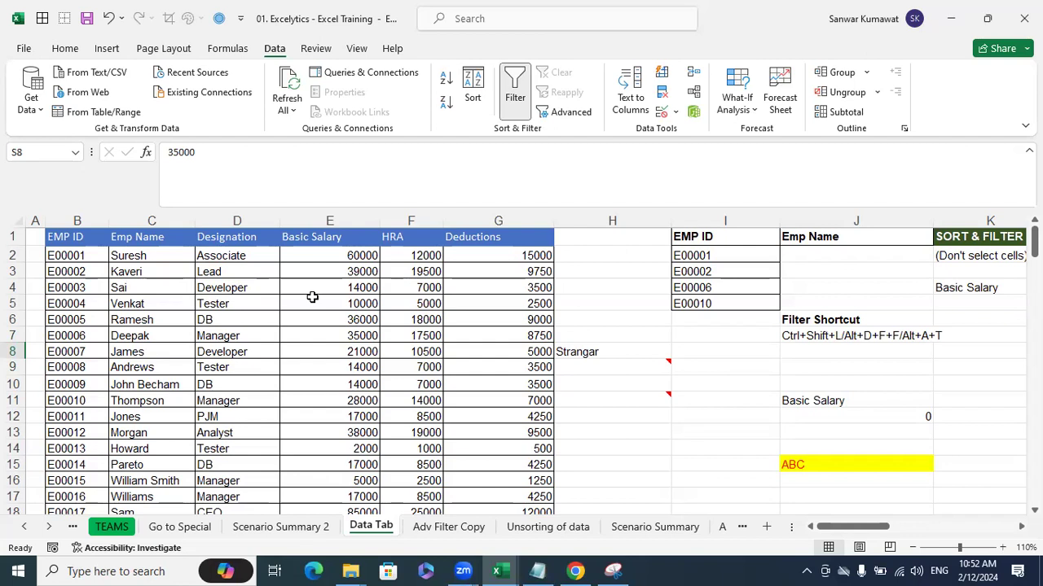
- Select the Emp Name column from C1 down to C18
{"action": "left_click", "coordinate": [156, 256]}
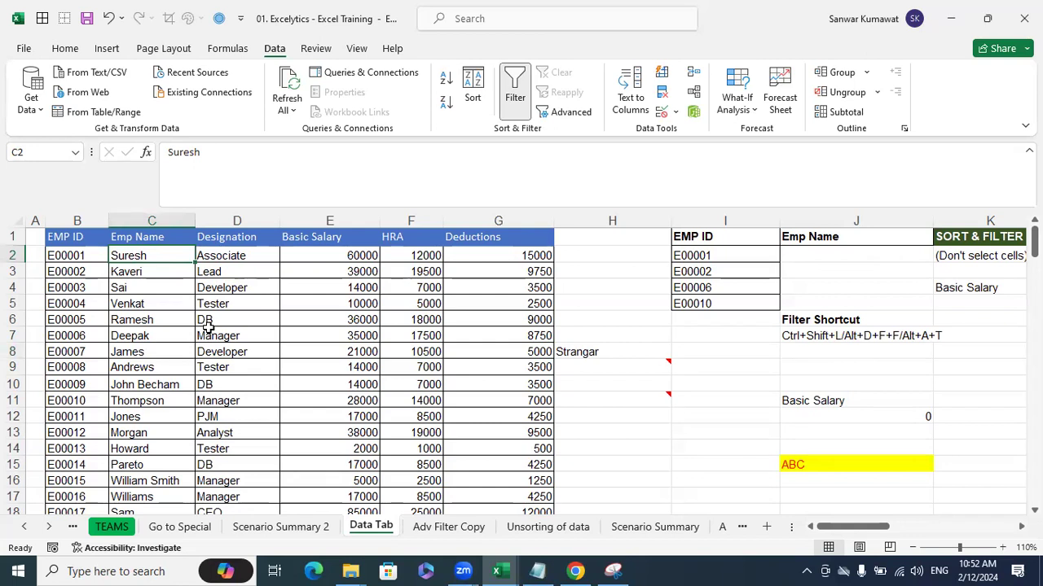
{"action": "left_click", "coordinate": [315, 318]}
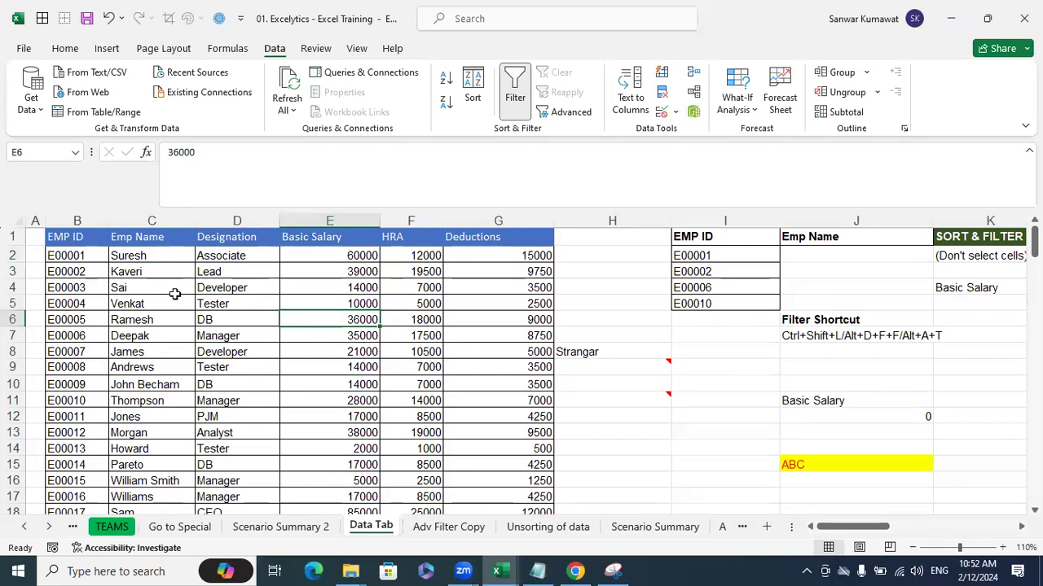
{"action": "mouse_move", "coordinate": [154, 236]}
{"action": "left_mouse_down"}
{"action": "mouse_move", "coordinate": [167, 451]}
{"action": "mouse_move", "coordinate": [163, 417]}
{"action": "left_mouse_up"}
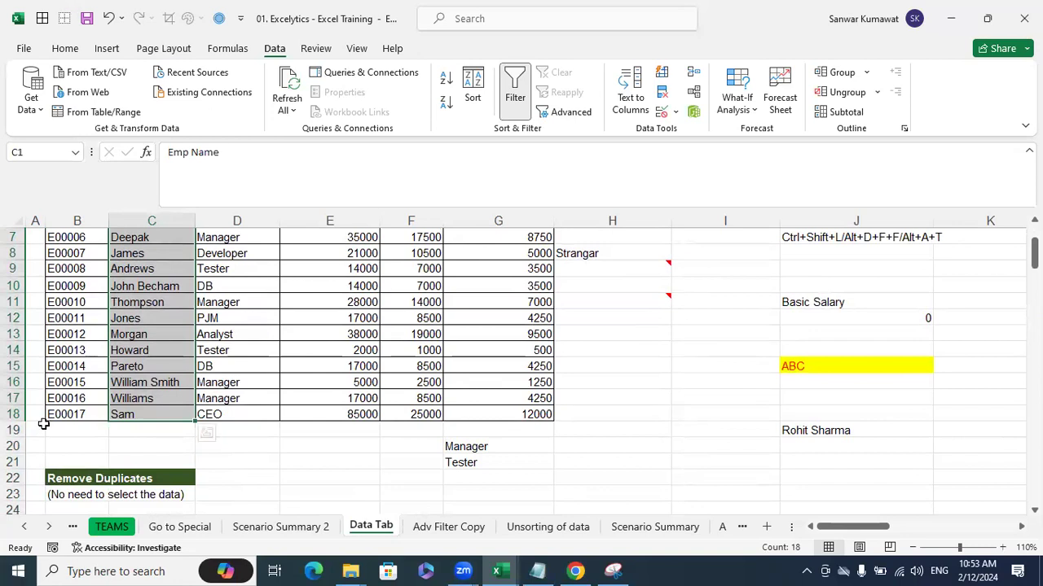
{"action": "scroll", "coordinate": [208, 370], "scroll_direction": "up", "scroll_amount": 2}
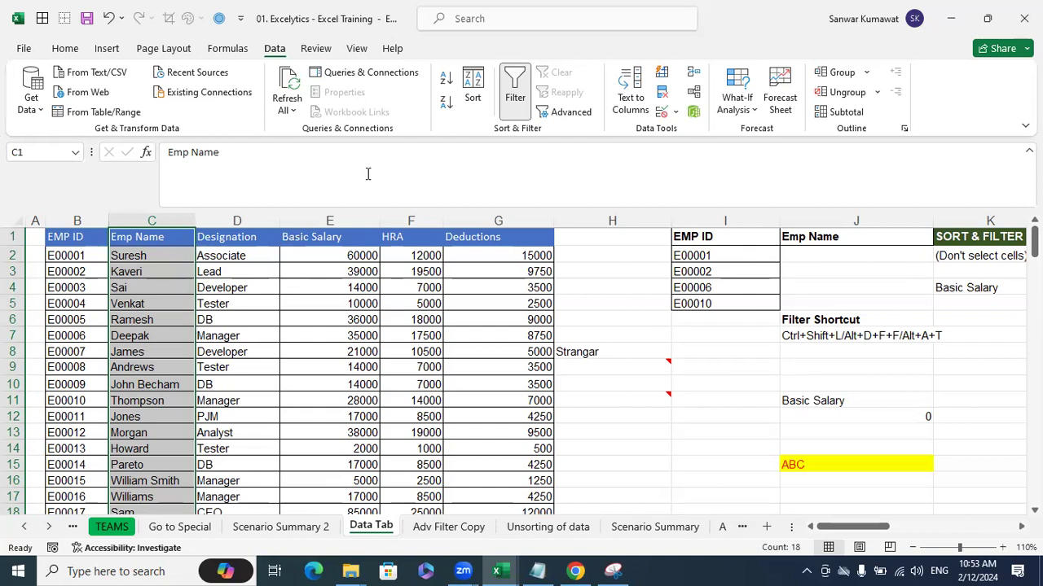
- Sort only the selected Emp Name column A to Z, without expanding the selection
{"action": "left_click", "coordinate": [473, 91]}
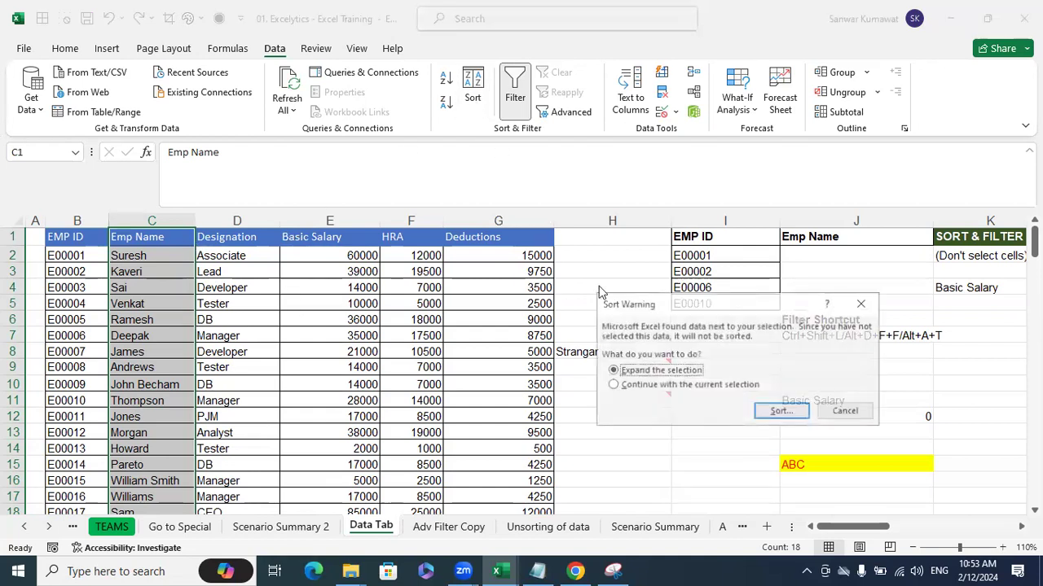
{"action": "left_click", "coordinate": [676, 389]}
{"action": "left_click", "coordinate": [780, 412]}
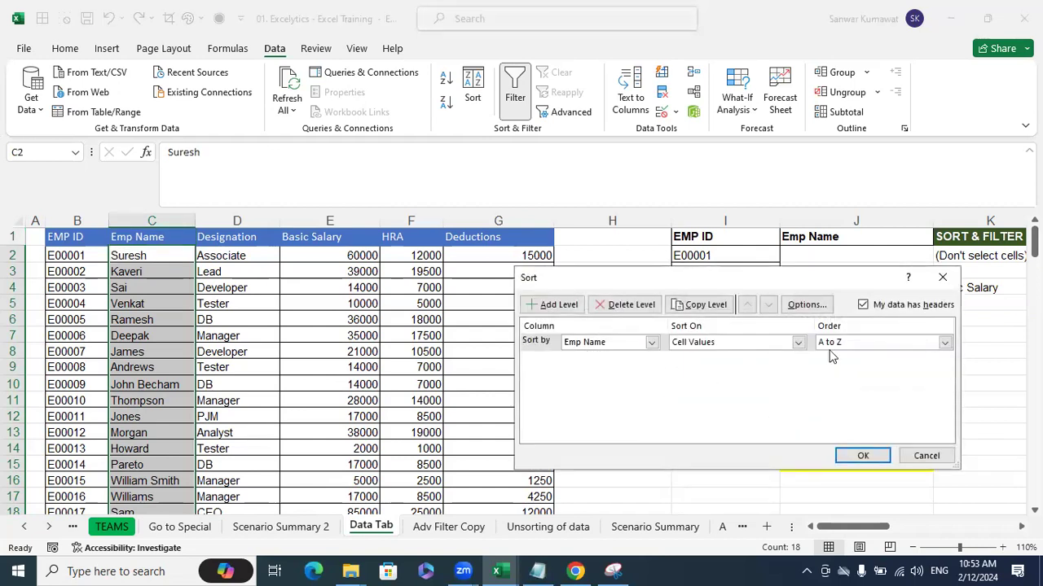
{"action": "left_click", "coordinate": [859, 456]}
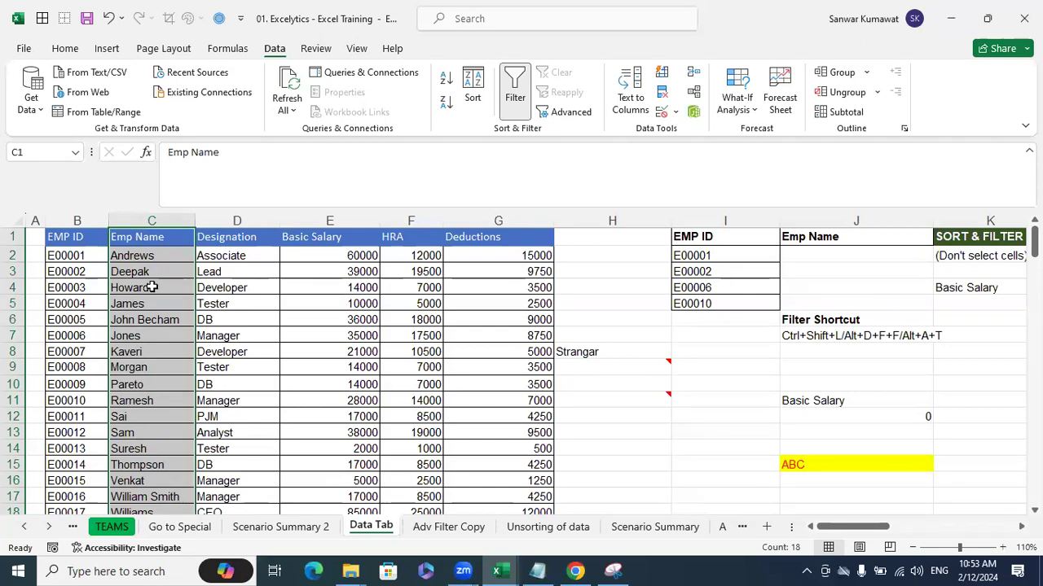
- Check Suresh's and Kaveri's rows, whose names no longer match their designations and salaries
{"action": "scroll", "coordinate": [175, 356], "scroll_direction": "down", "scroll_amount": 1}
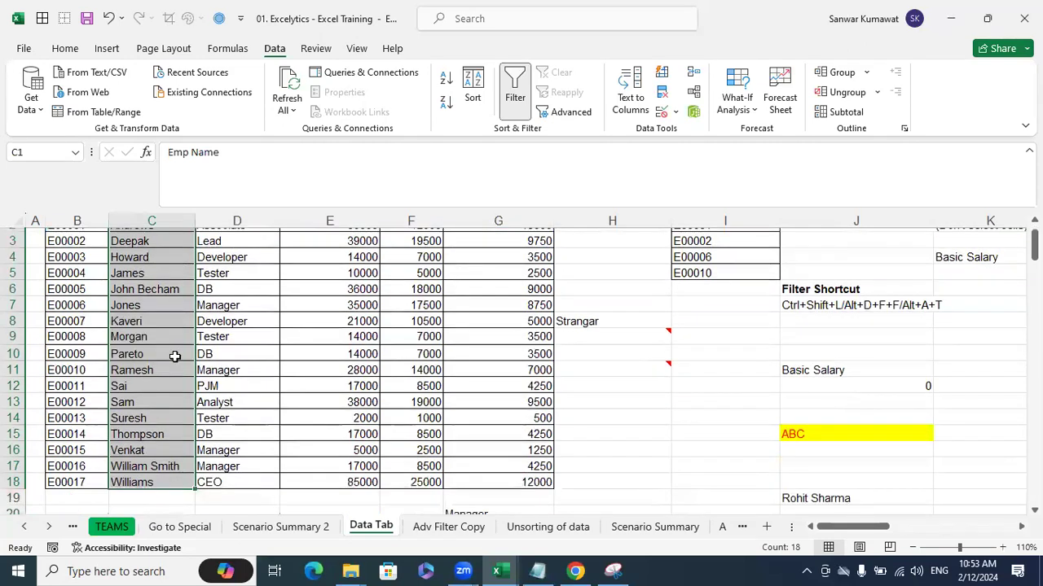
{"action": "scroll", "coordinate": [174, 356], "scroll_direction": "down", "scroll_amount": 1}
{"action": "scroll", "coordinate": [211, 358], "scroll_direction": "up", "scroll_amount": 2}
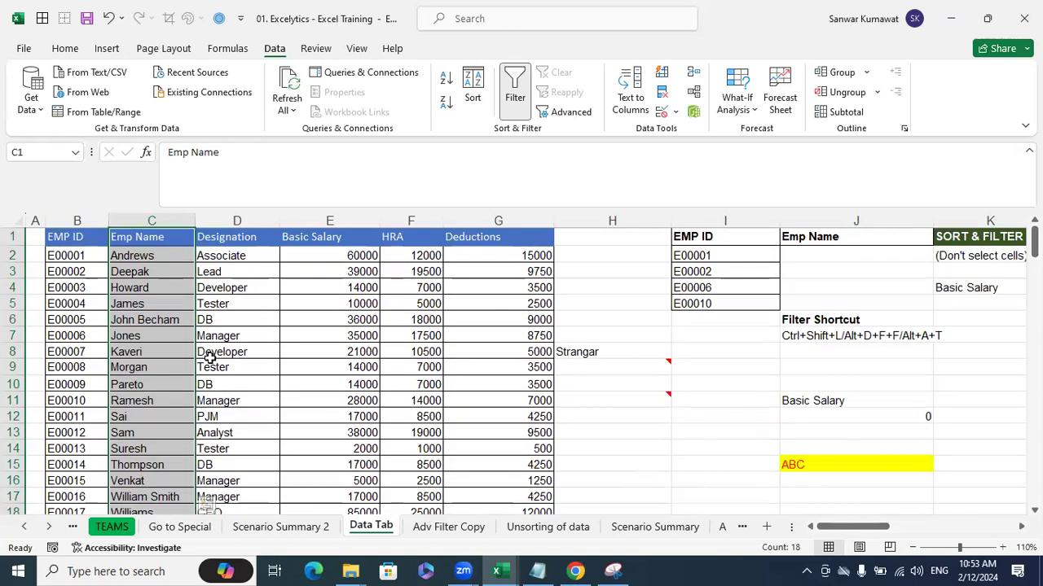
{"action": "left_click", "coordinate": [155, 448]}
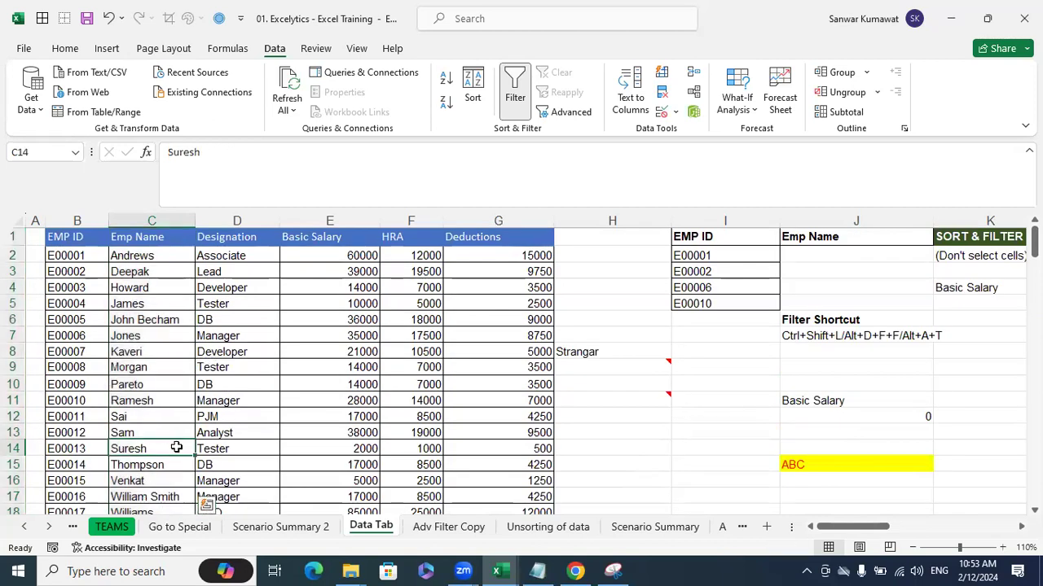
{"action": "left_click_drag", "start_coordinate": [176, 447], "coordinate": [220, 450]}
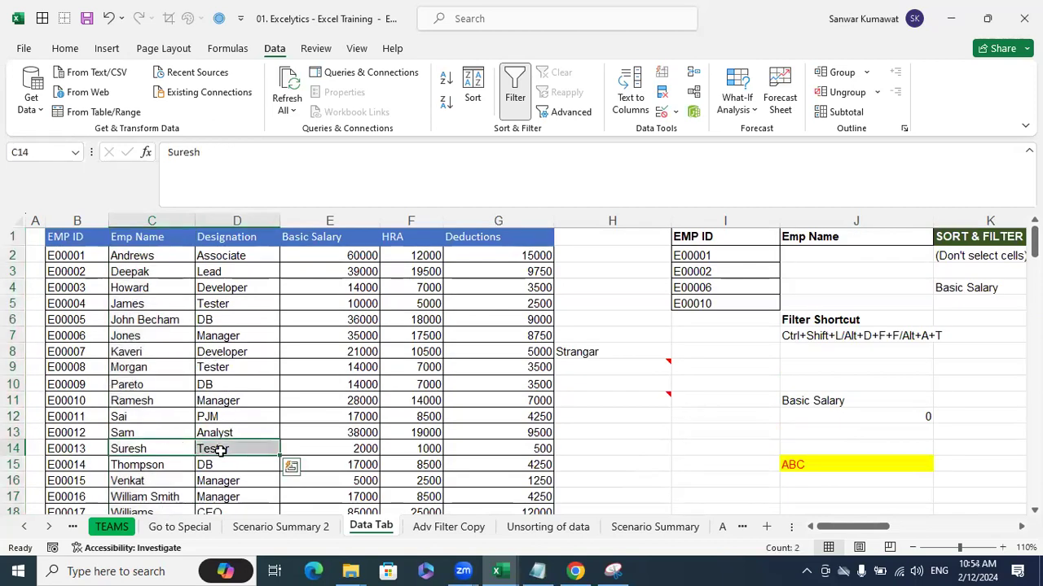
{"action": "left_click", "coordinate": [312, 455]}
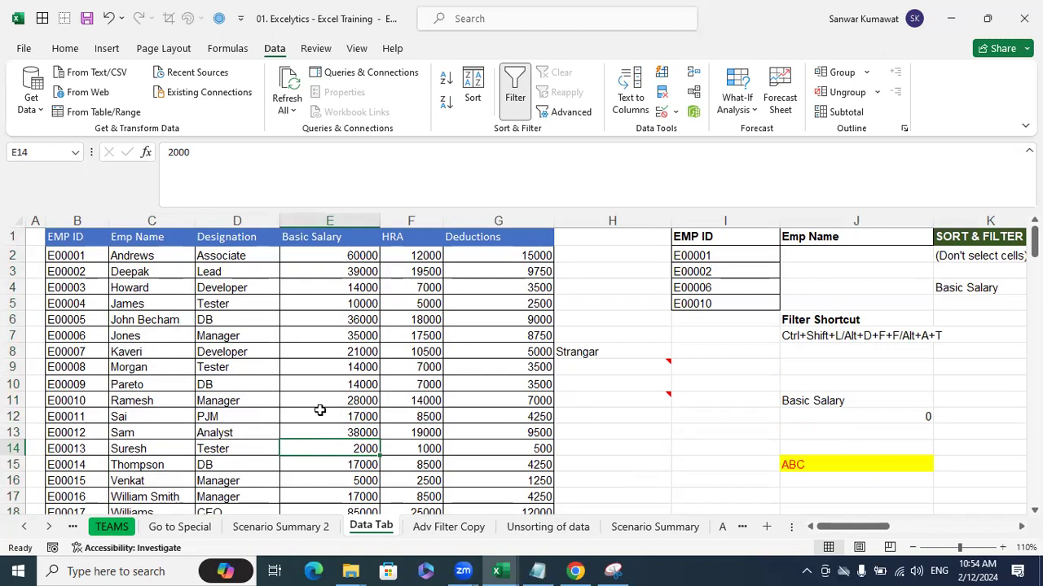
{"action": "scroll", "coordinate": [319, 412], "scroll_direction": "down", "scroll_amount": 1}
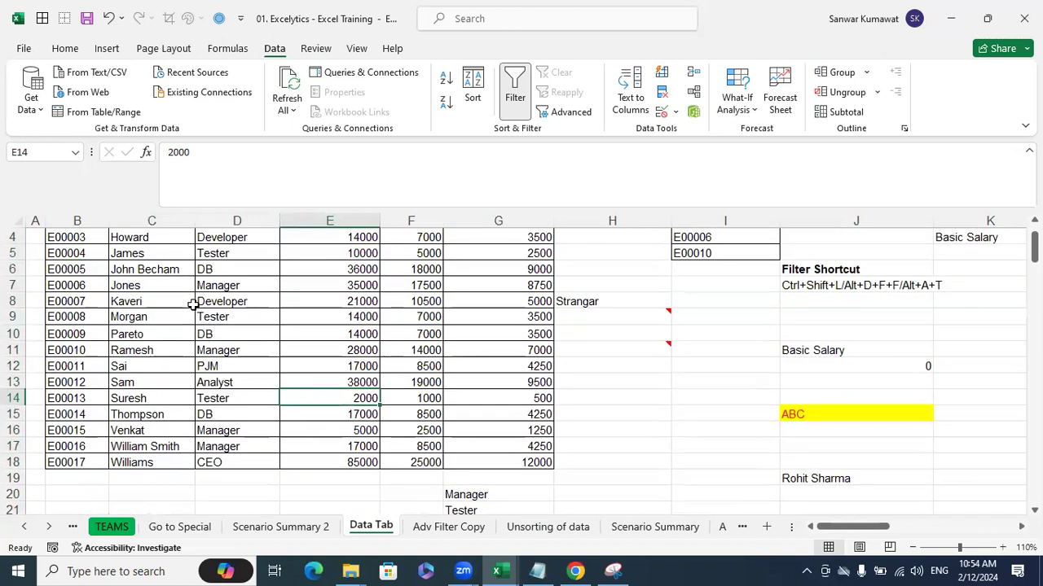
{"action": "left_click_drag", "start_coordinate": [192, 301], "coordinate": [210, 301]}
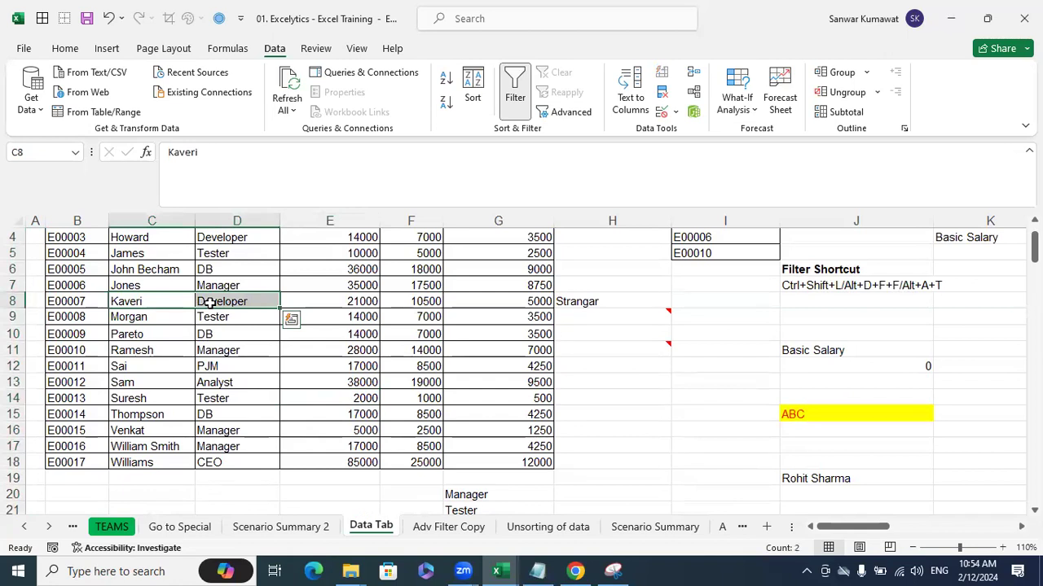
{"action": "left_click", "coordinate": [350, 302]}
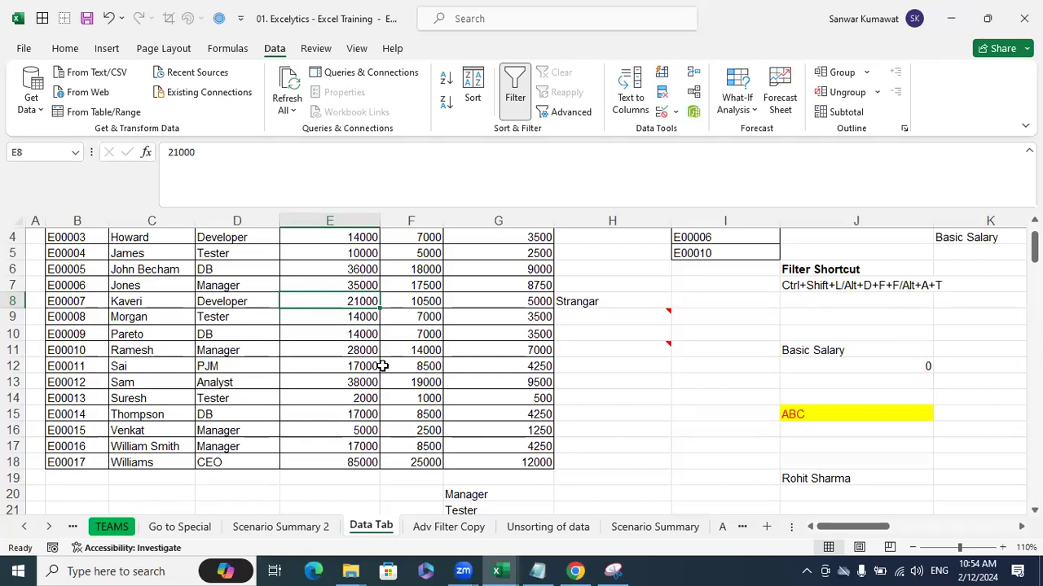
{"action": "scroll", "coordinate": [382, 366], "scroll_direction": "up", "scroll_amount": 1}
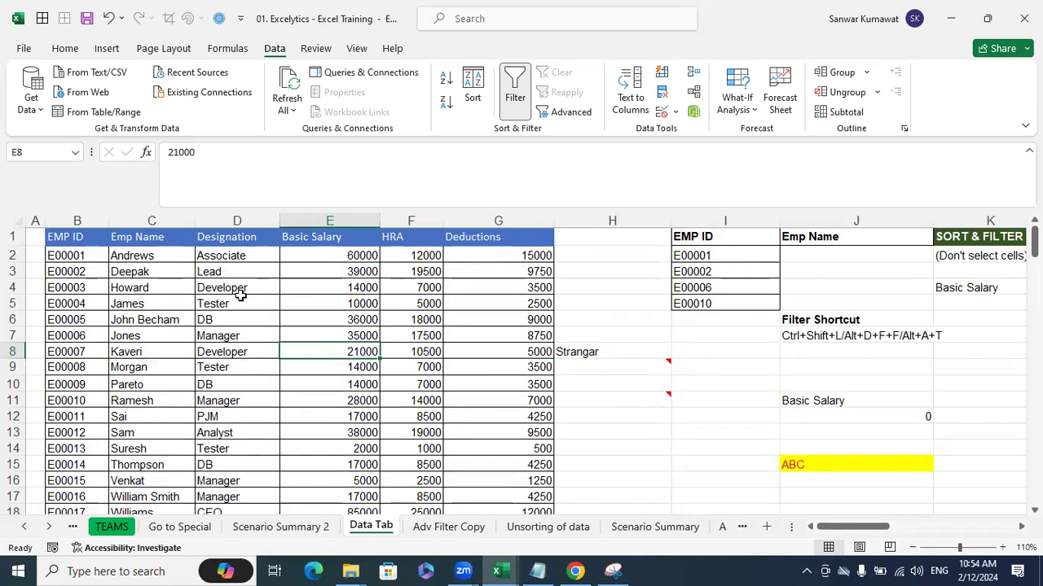
- Undo the names-only sort and select the whole table B1:G18
{"action": "key", "text": "ctrl+z"}
{"action": "left_click", "coordinate": [300, 317]}
{"action": "left_click", "coordinate": [170, 241]}
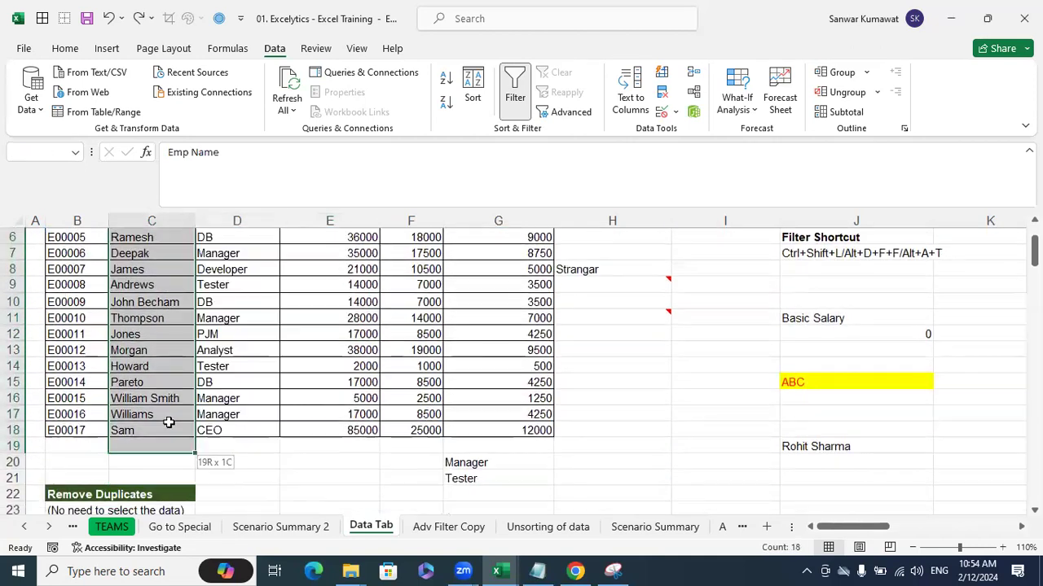
{"action": "left_click_drag", "start_coordinate": [181, 317], "coordinate": [171, 430]}
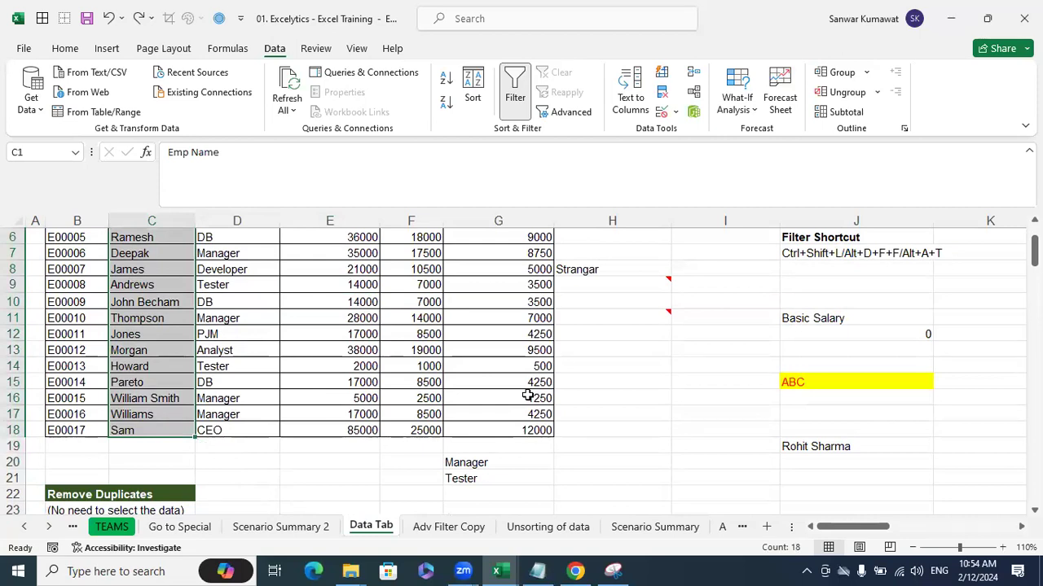
{"action": "left_click", "coordinate": [299, 306]}
{"action": "left_click", "coordinate": [239, 302]}
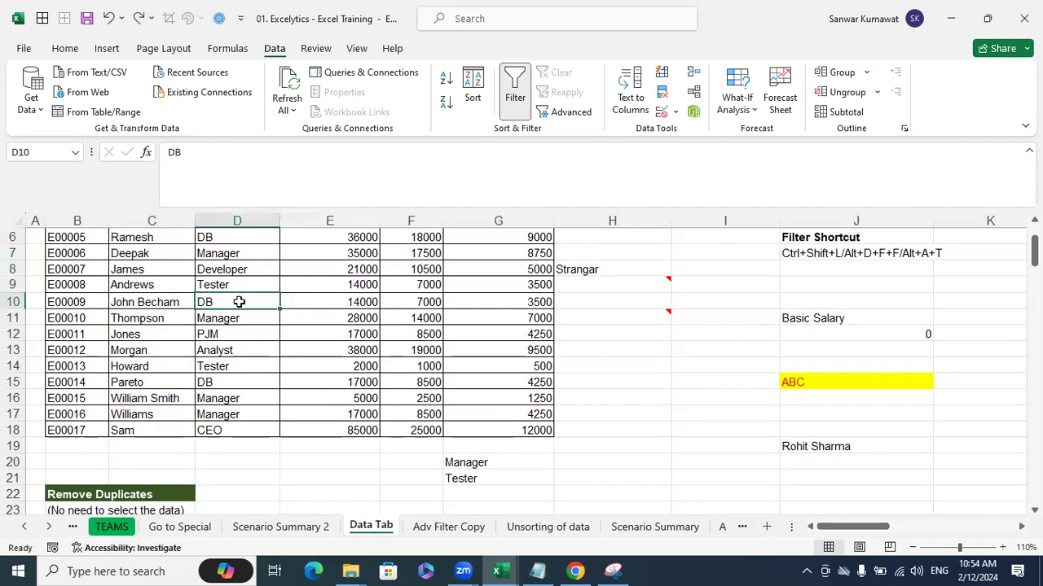
{"action": "scroll", "coordinate": [391, 339], "scroll_direction": "up", "scroll_amount": 2}
{"action": "mouse_move", "coordinate": [77, 236]}
{"action": "left_mouse_down"}
{"action": "mouse_move", "coordinate": [414, 303]}
{"action": "mouse_move", "coordinate": [520, 427]}
{"action": "left_mouse_up"}
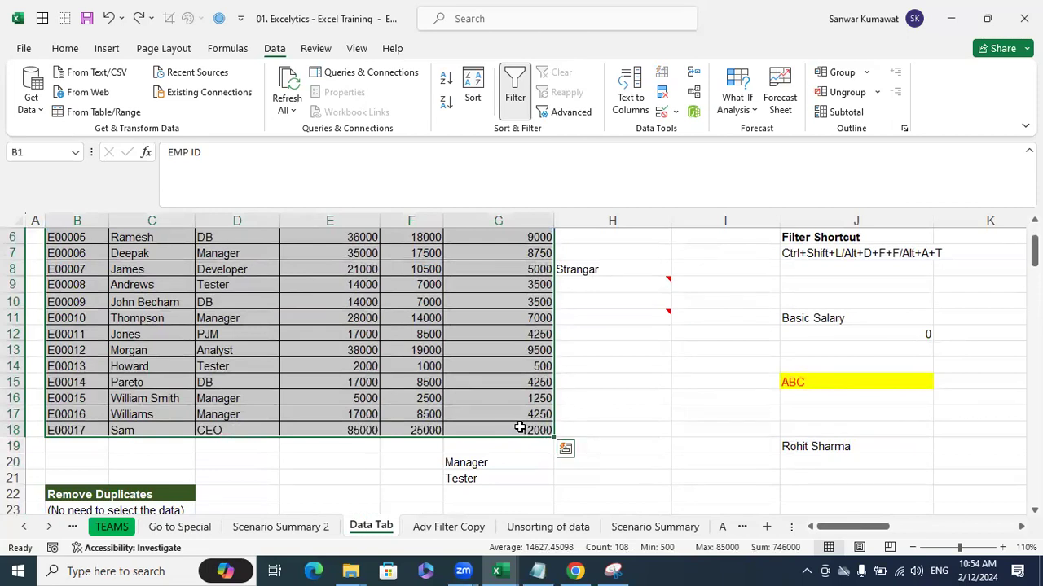
- Sort the whole table B1:G18 A to Z by Emp Name
{"action": "scroll", "coordinate": [519, 427], "scroll_direction": "up", "scroll_amount": 2}
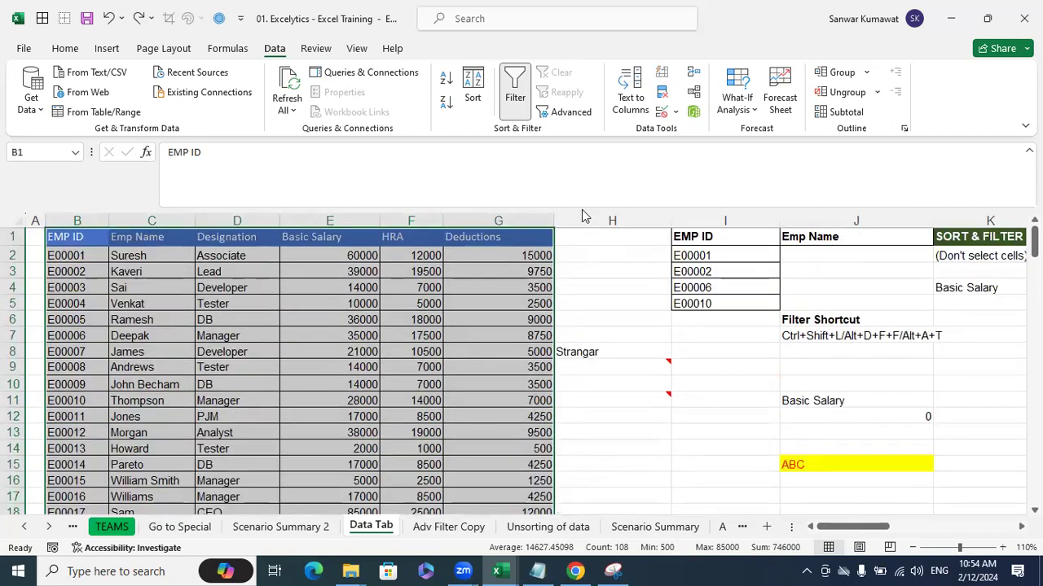
{"action": "left_click", "coordinate": [476, 99]}
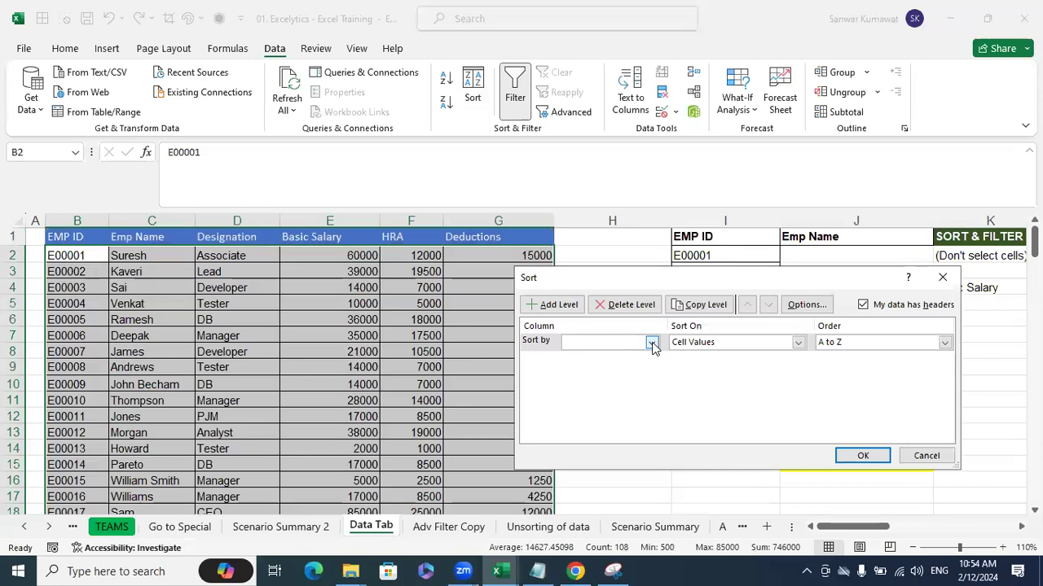
{"action": "left_click", "coordinate": [651, 342]}
{"action": "left_click", "coordinate": [634, 366]}
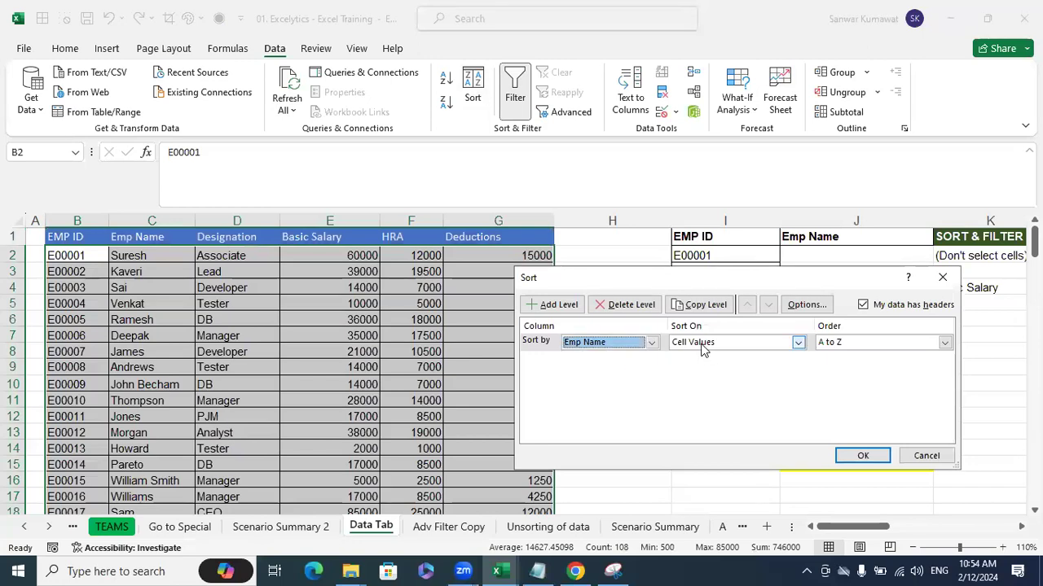
{"action": "left_click", "coordinate": [861, 456]}
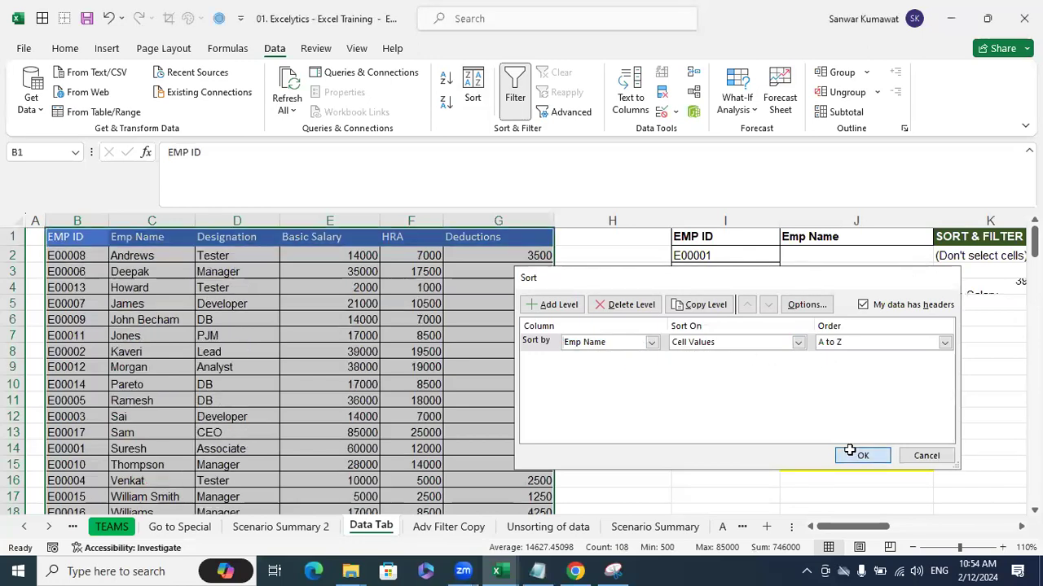
- Verify Suresh's and Kaveri's rows kept their details, then review the Designation column
{"action": "left_click", "coordinate": [483, 397]}
{"action": "left_click_drag", "start_coordinate": [164, 451], "coordinate": [363, 447]}
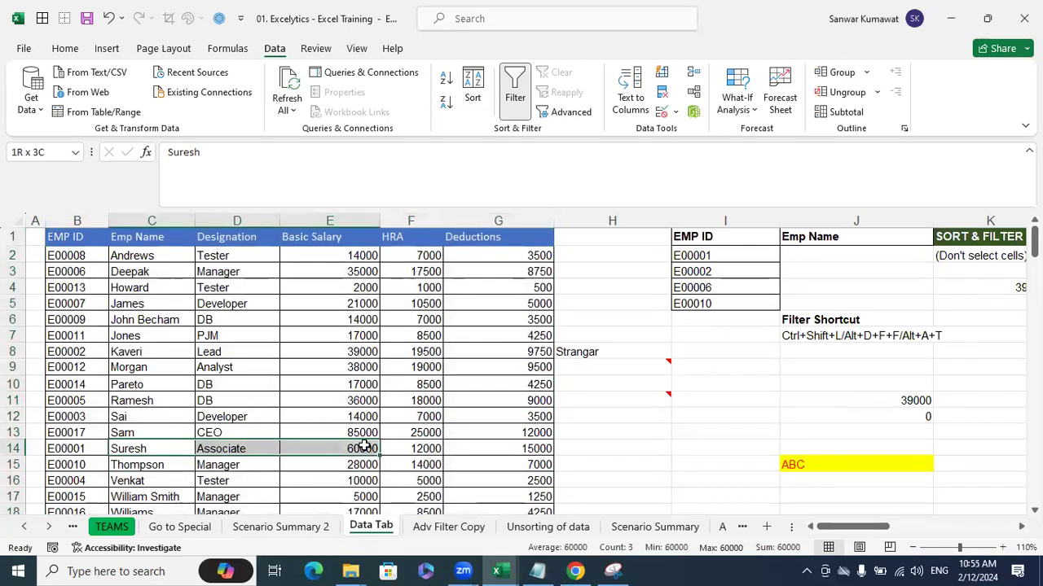
{"action": "left_click_drag", "start_coordinate": [179, 351], "coordinate": [348, 350]}
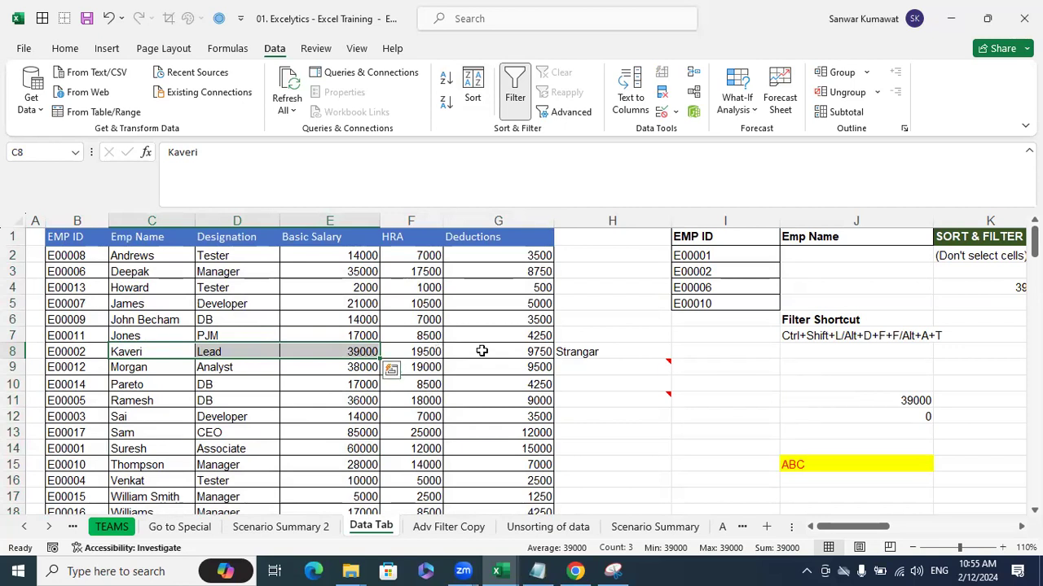
{"action": "left_click_drag", "start_coordinate": [855, 528], "coordinate": [919, 529]}
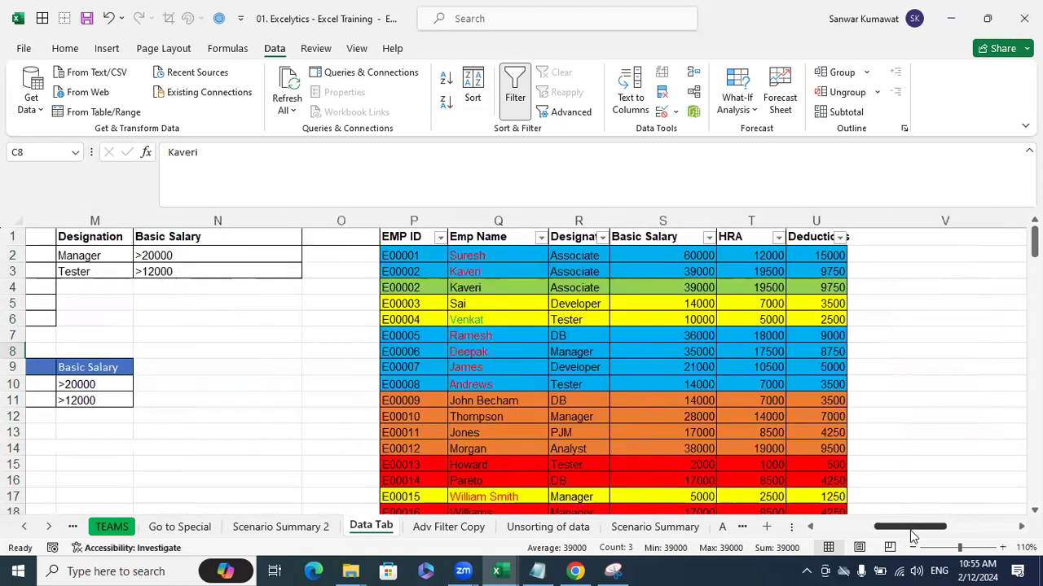
{"action": "left_click", "coordinate": [812, 527]}
{"action": "left_click", "coordinate": [819, 527]}
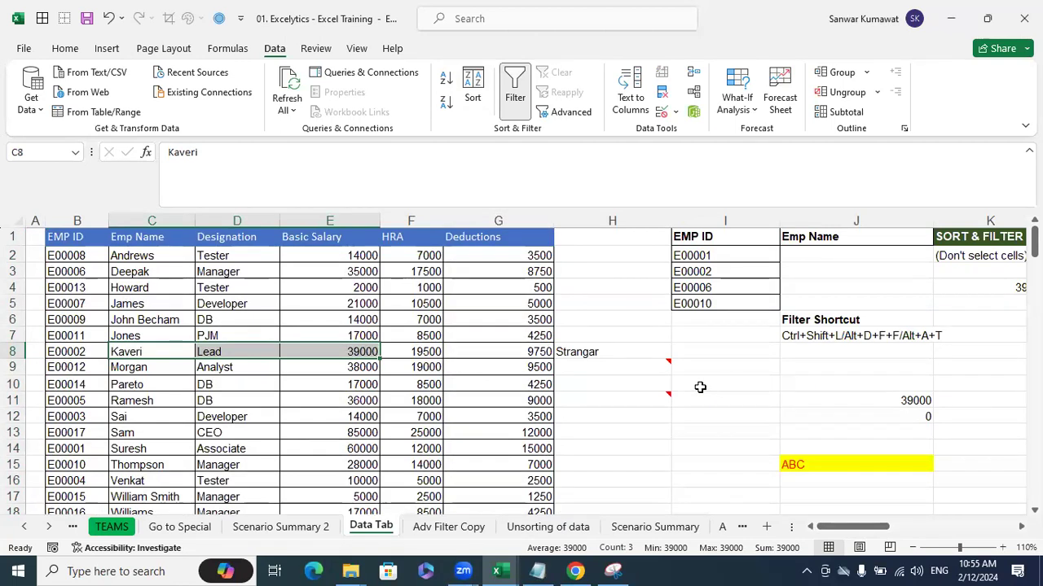
{"action": "left_click", "coordinate": [247, 319]}
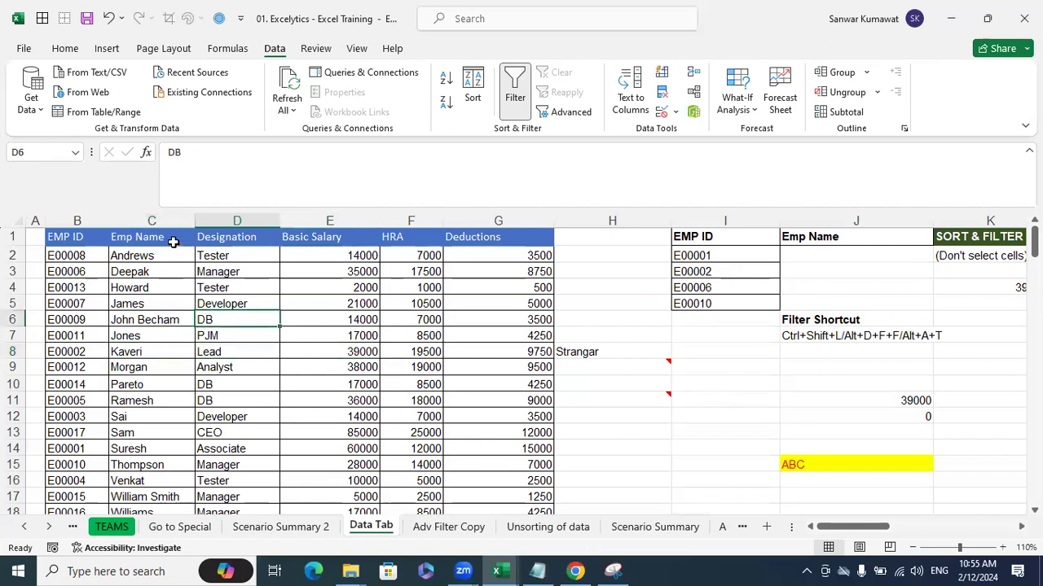
{"action": "left_click_drag", "start_coordinate": [172, 242], "coordinate": [327, 254]}
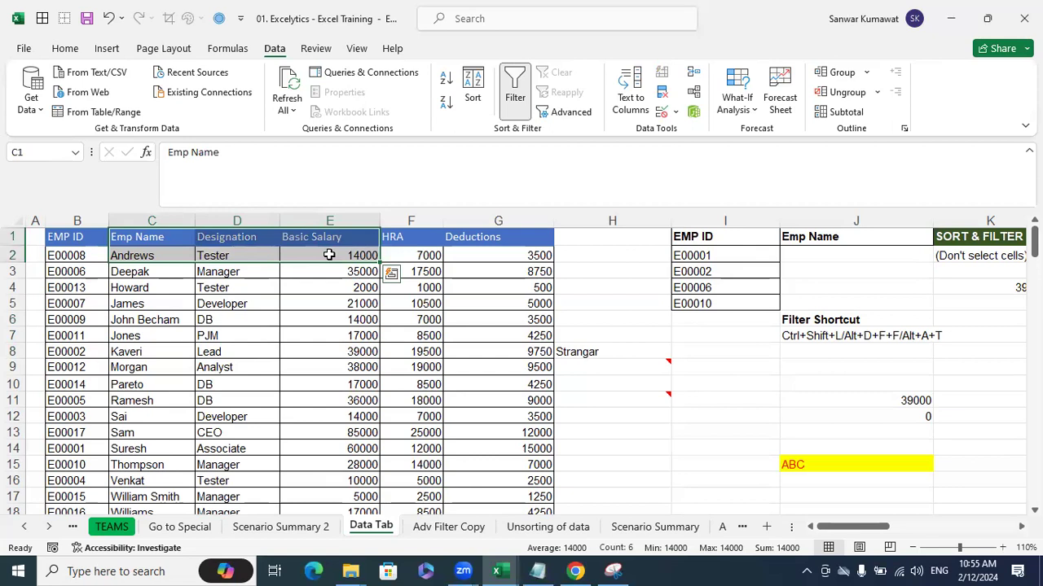
{"action": "left_click", "coordinate": [249, 239]}
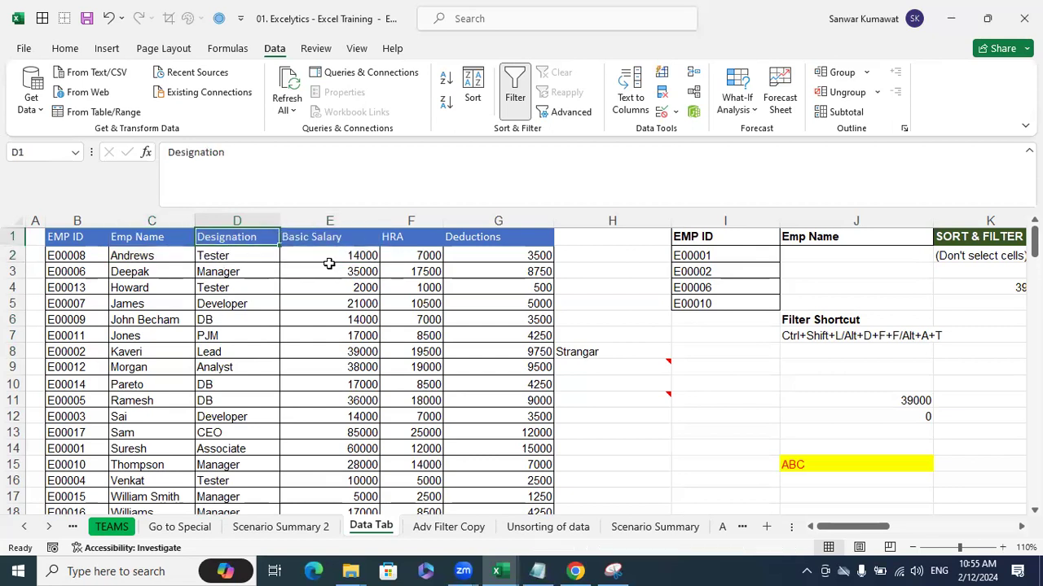
{"action": "left_click", "coordinate": [263, 274]}
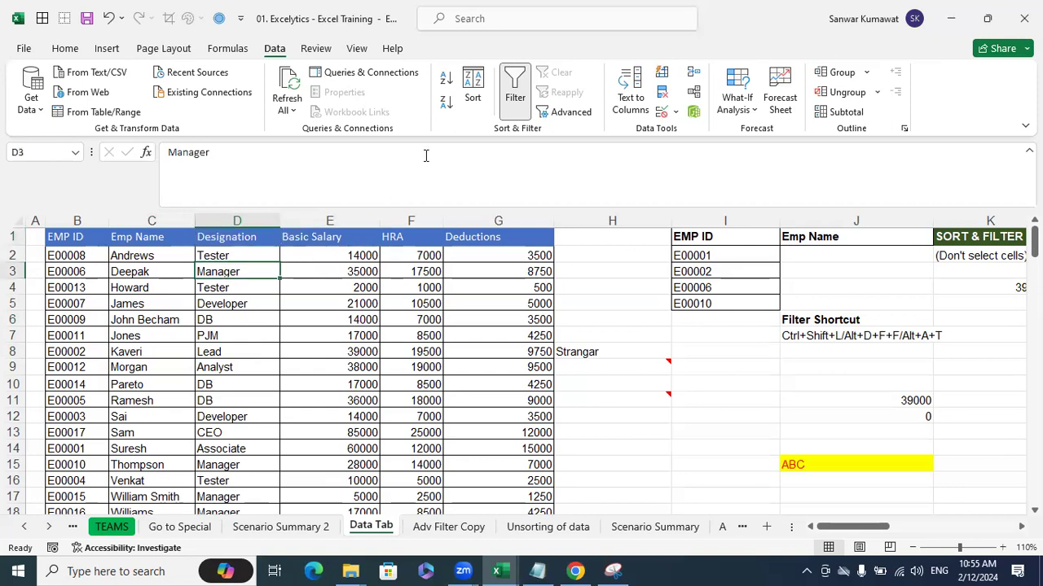
- Select the full employee table starting from the EMP ID header
{"action": "left_click", "coordinate": [472, 97]}
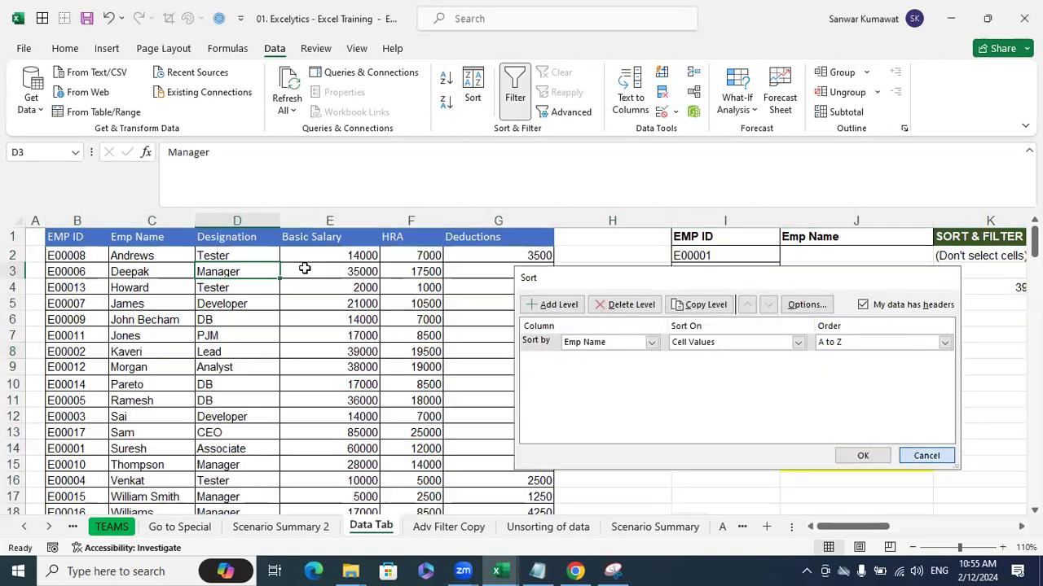
{"action": "key", "text": "Escape"}
{"action": "left_click", "coordinate": [96, 238]}
{"action": "key", "text": "ctrl+shift+Right"}
{"action": "key", "text": "ctrl+shift+Down"}
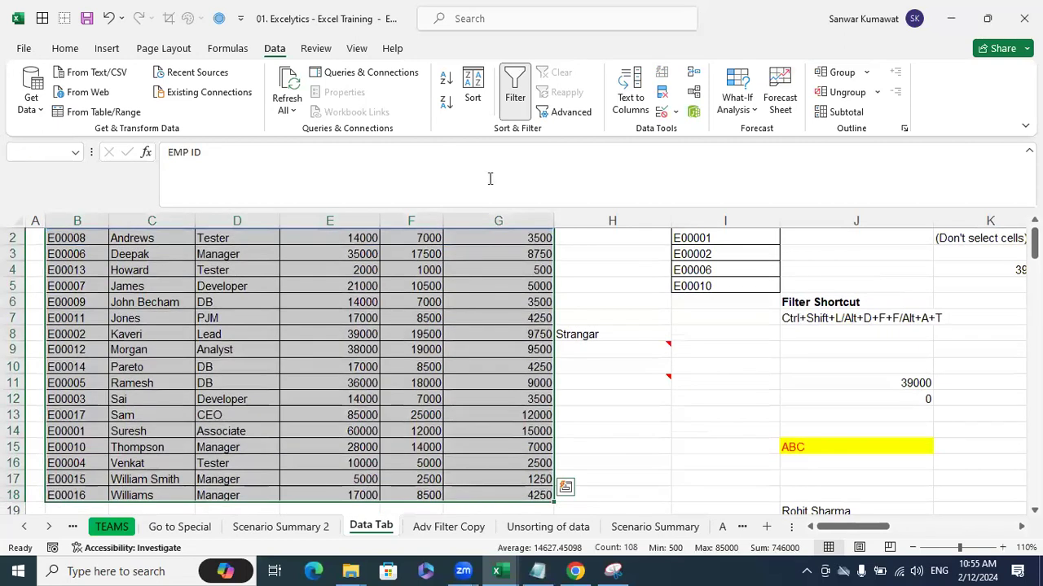
- Sort by Designation A to Z, then by Basic Salary largest to smallest
{"action": "left_click", "coordinate": [473, 97]}
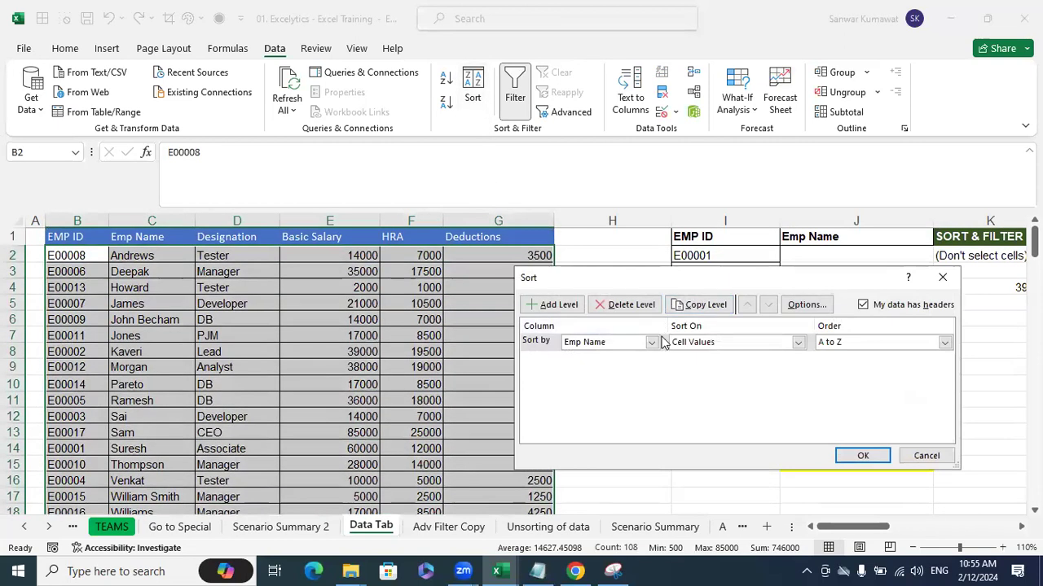
{"action": "left_click", "coordinate": [652, 342]}
{"action": "left_click", "coordinate": [621, 376]}
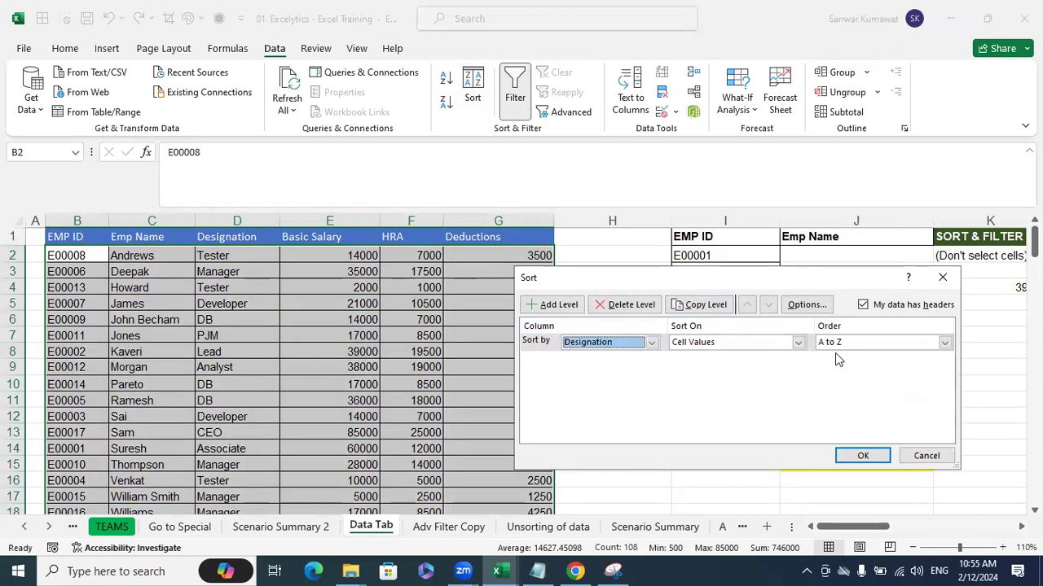
{"action": "left_click", "coordinate": [570, 305]}
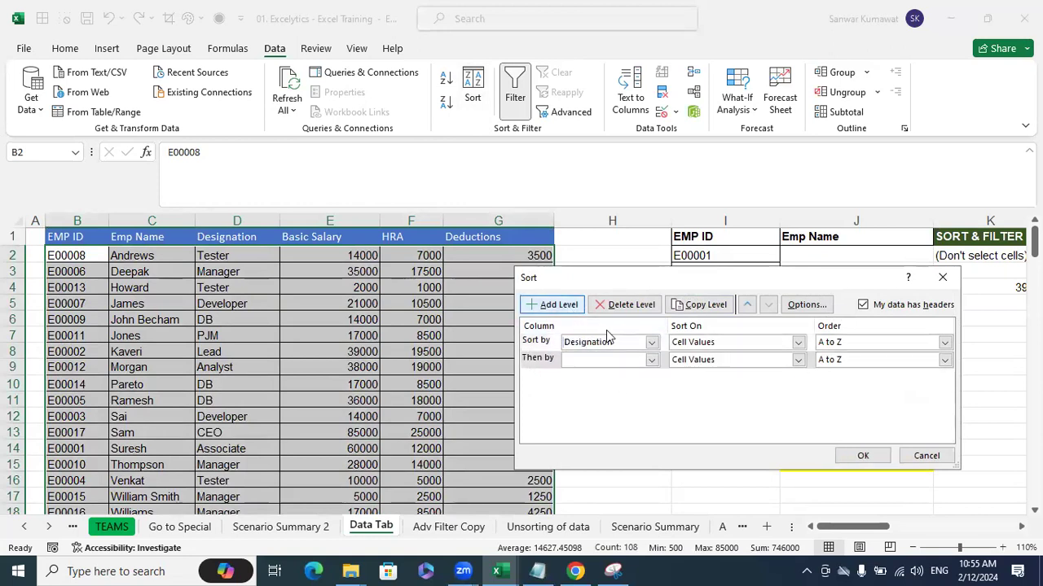
{"action": "left_click", "coordinate": [651, 360]}
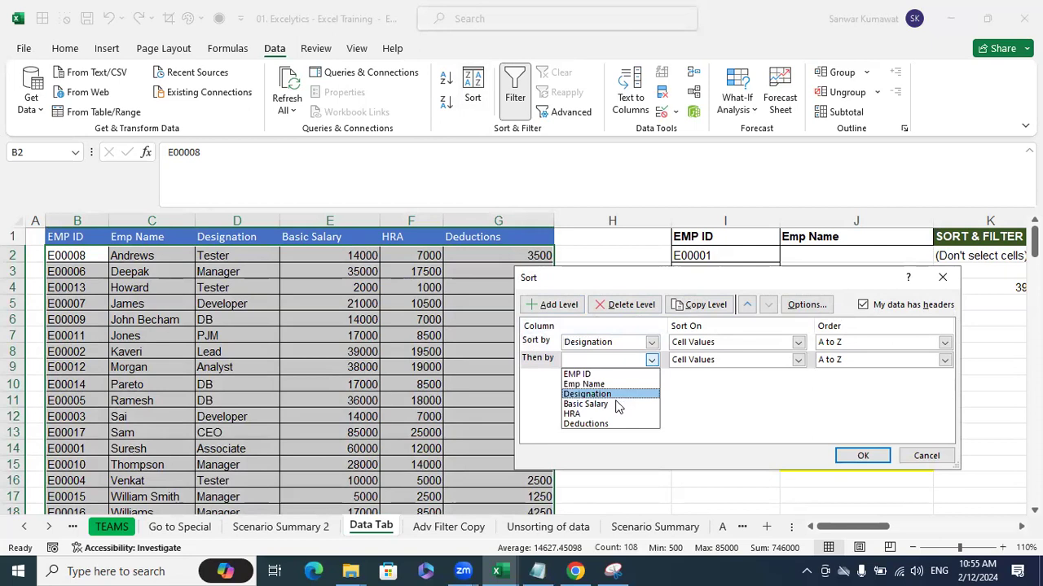
{"action": "left_click", "coordinate": [617, 404]}
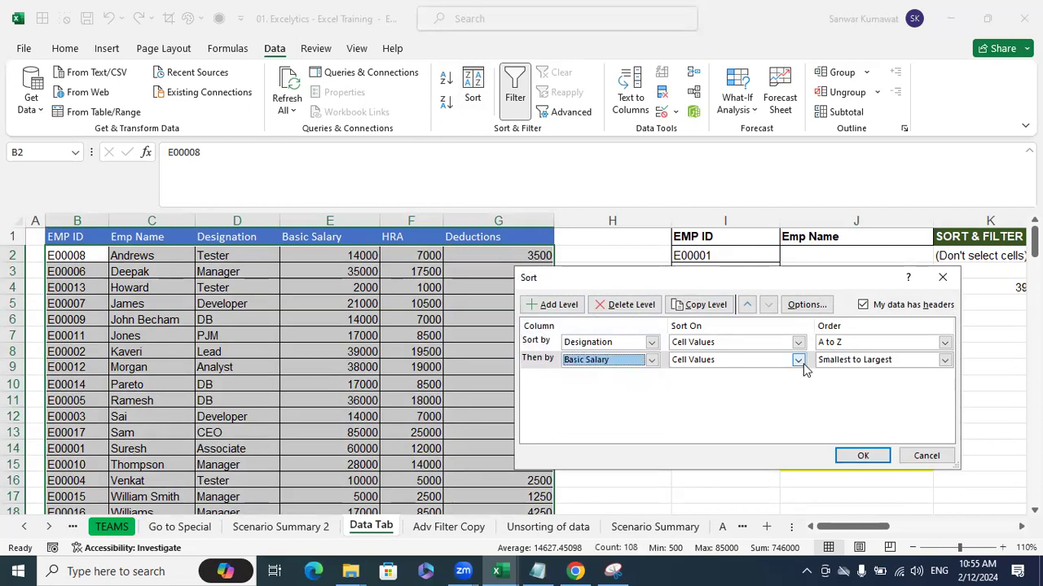
{"action": "left_click", "coordinate": [865, 362]}
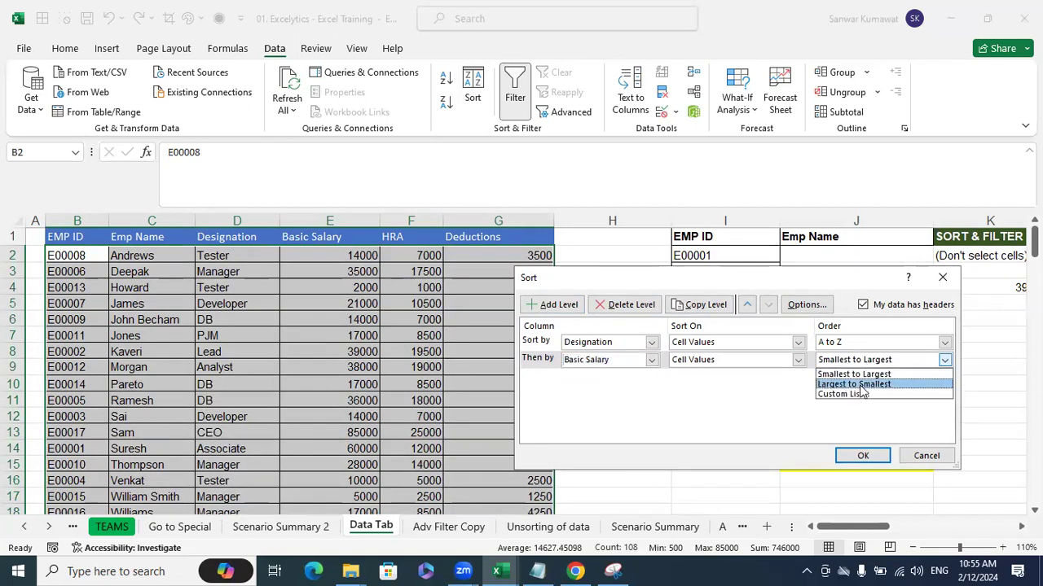
{"action": "left_click", "coordinate": [859, 385]}
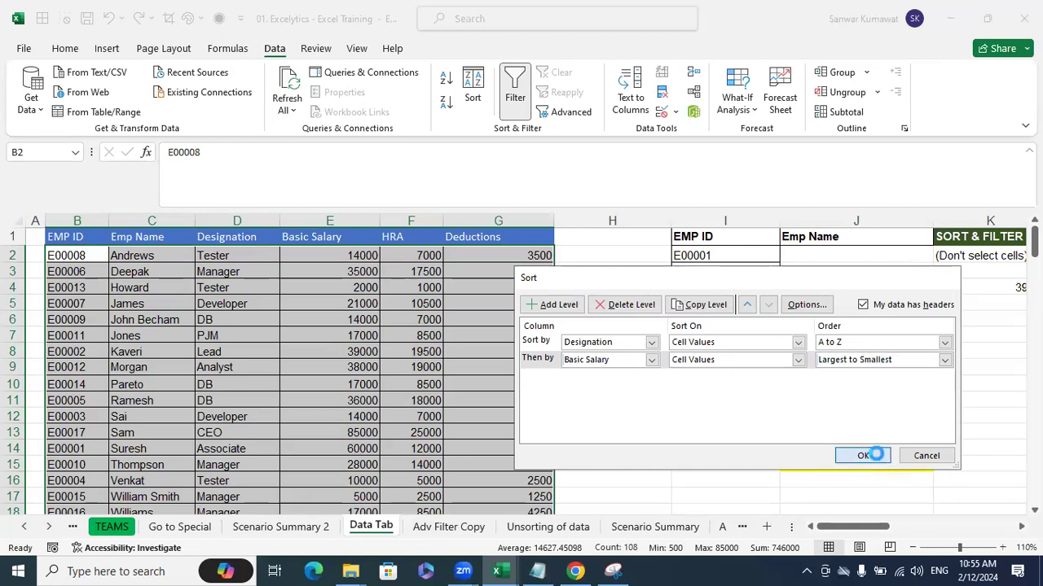
{"action": "left_click", "coordinate": [863, 456]}
{"action": "left_click", "coordinate": [223, 258]}
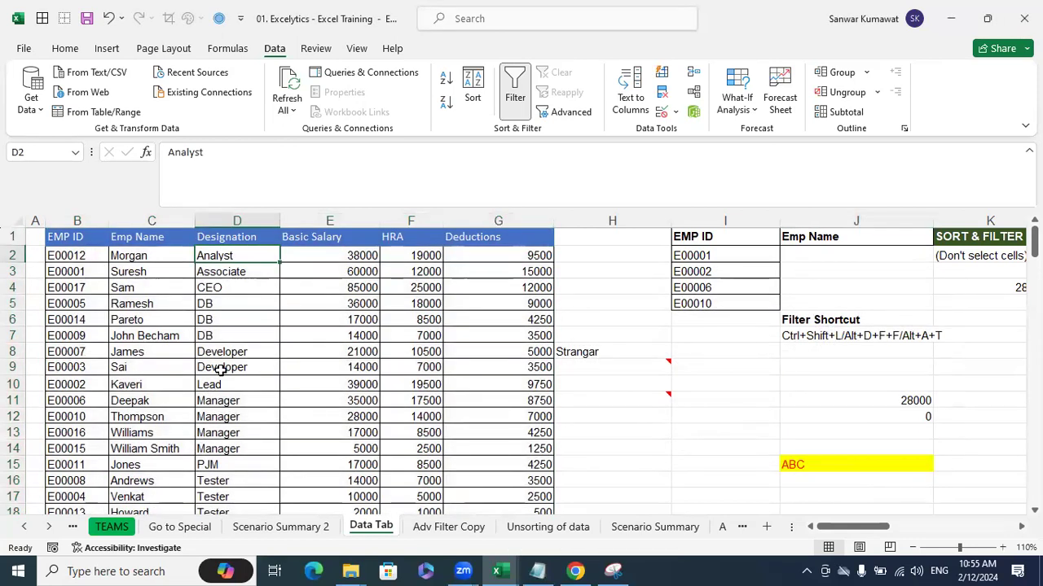
- Review the Manager rows' salaries, currently ordered largest to smallest
{"action": "mouse_move", "coordinate": [216, 399]}
{"action": "left_mouse_down"}
{"action": "mouse_move", "coordinate": [298, 420]}
{"action": "mouse_move", "coordinate": [298, 444]}
{"action": "left_mouse_up"}
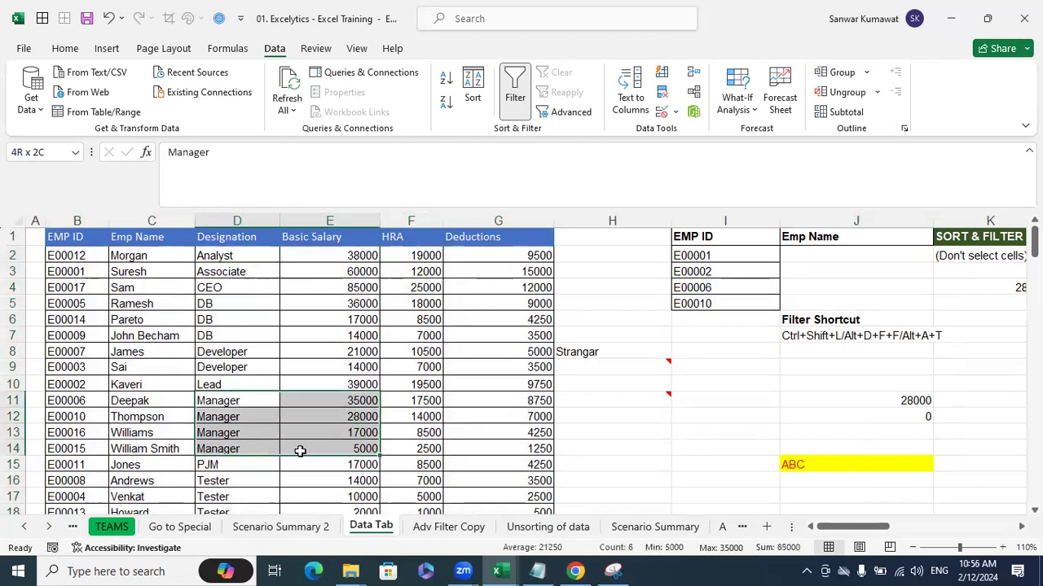
{"action": "left_click", "coordinate": [362, 401]}
{"action": "left_click", "coordinate": [361, 417]}
{"action": "left_click", "coordinate": [363, 432]}
{"action": "left_click", "coordinate": [362, 448]}
{"action": "left_click", "coordinate": [357, 400]}
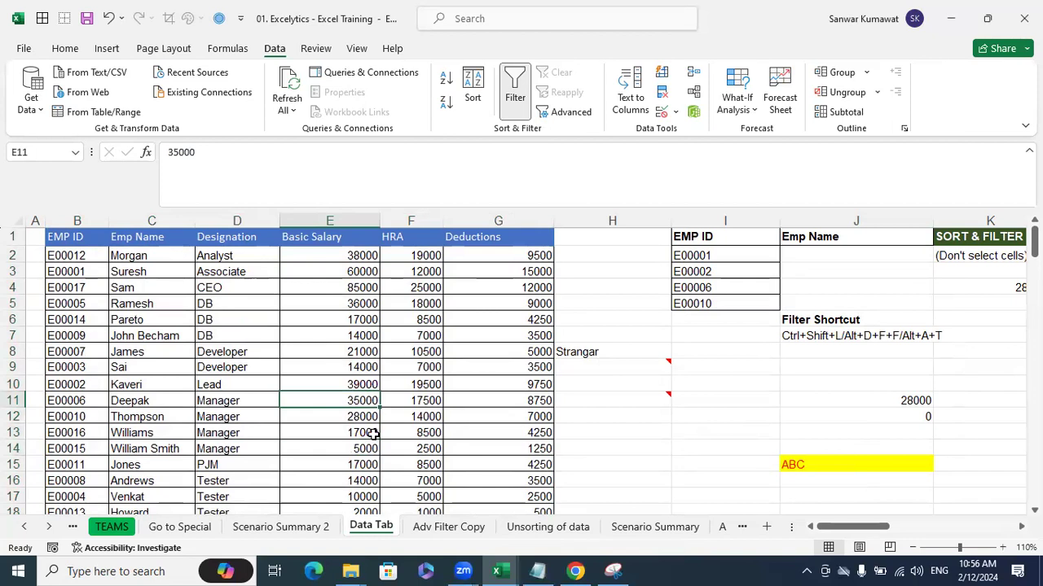
{"action": "left_click", "coordinate": [238, 256]}
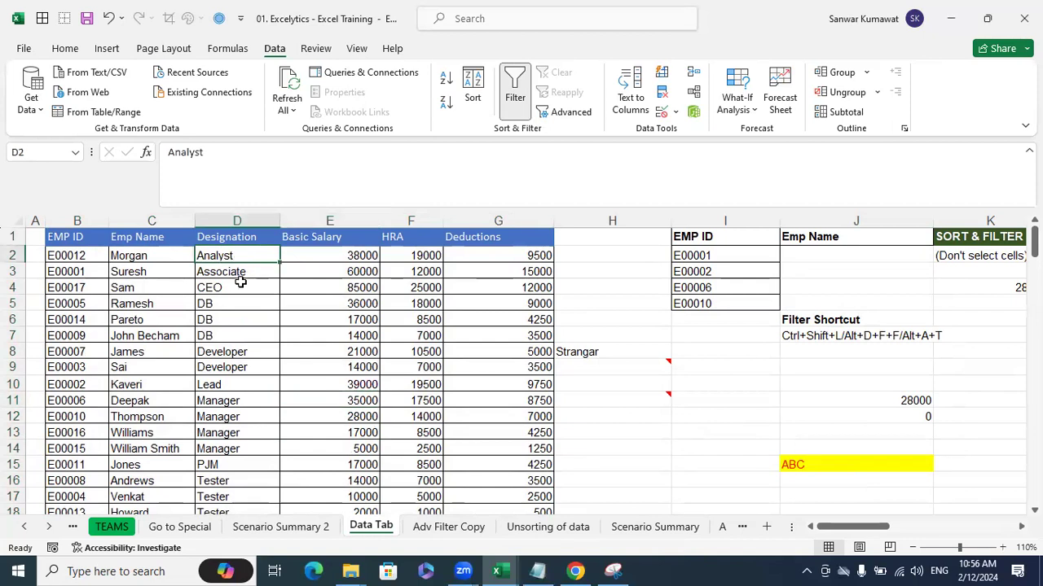
{"action": "left_click", "coordinate": [349, 258]}
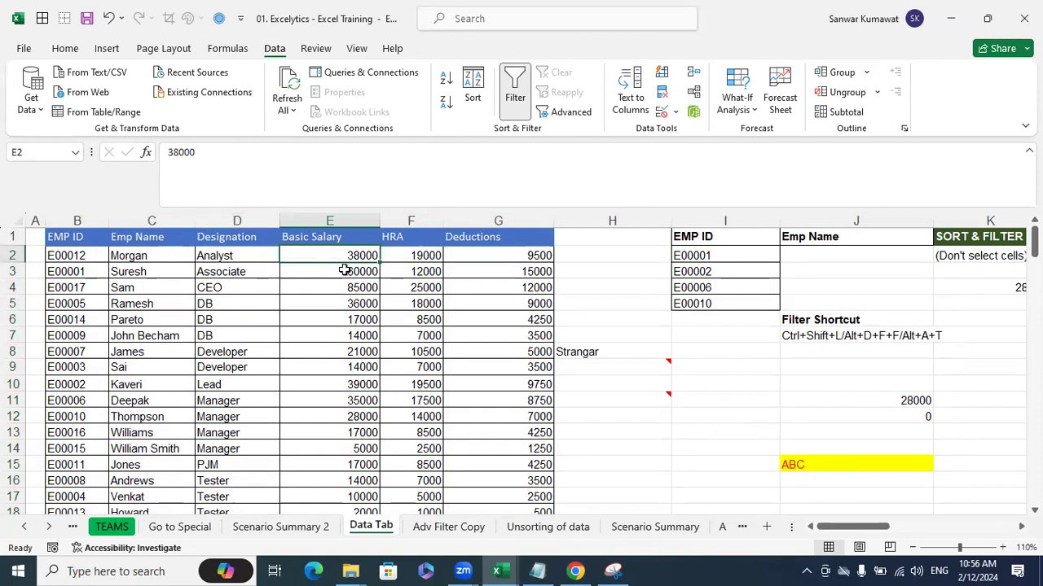
{"action": "left_click_drag", "start_coordinate": [235, 399], "coordinate": [236, 448]}
{"action": "left_click", "coordinate": [342, 400]}
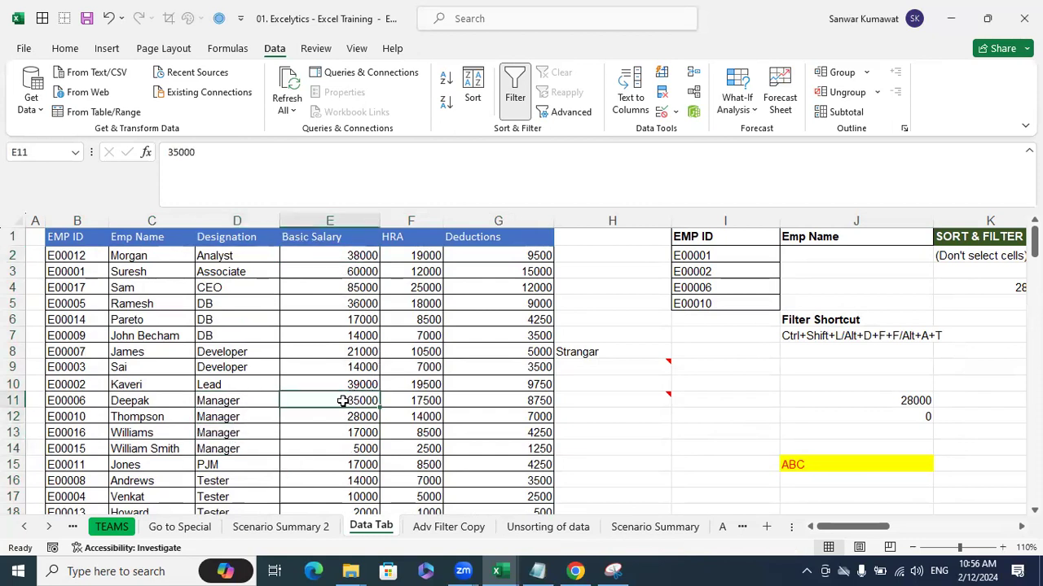
{"action": "left_click", "coordinate": [368, 417]}
{"action": "left_click", "coordinate": [361, 433]}
{"action": "key", "text": "Down"}
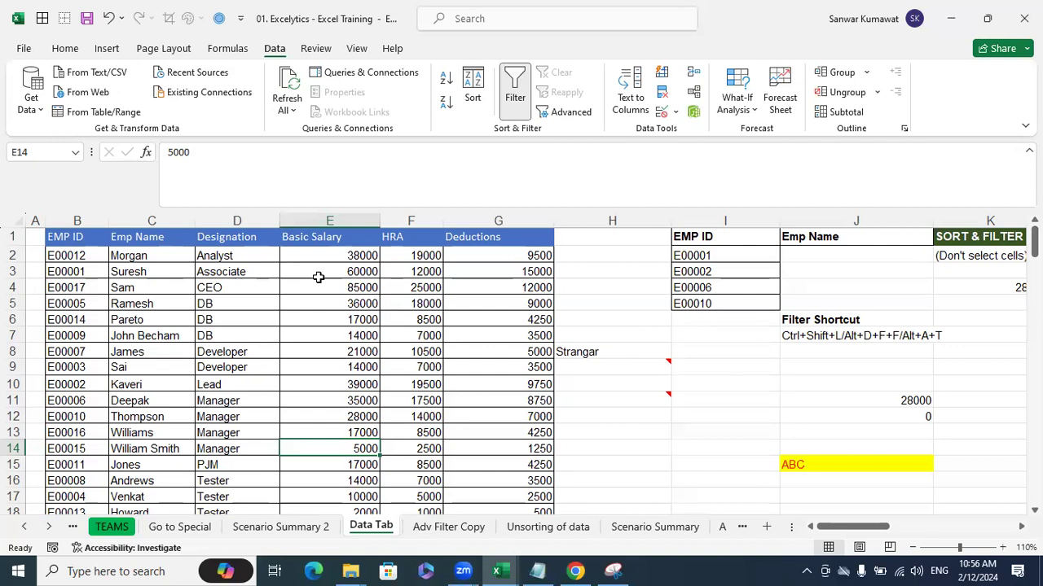
- Open the Sort dialog from table cells twice and dismiss it unchanged
{"action": "left_click", "coordinate": [268, 276]}
{"action": "left_click", "coordinate": [481, 94]}
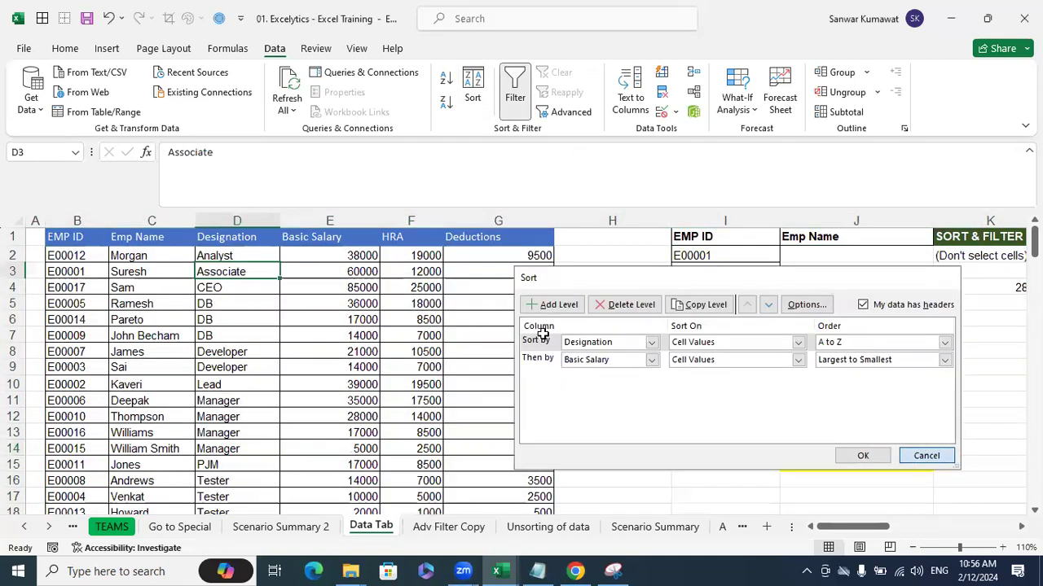
{"action": "key", "text": "Return"}
{"action": "left_click", "coordinate": [106, 236]}
{"action": "left_click", "coordinate": [242, 319]}
{"action": "left_click", "coordinate": [473, 93]}
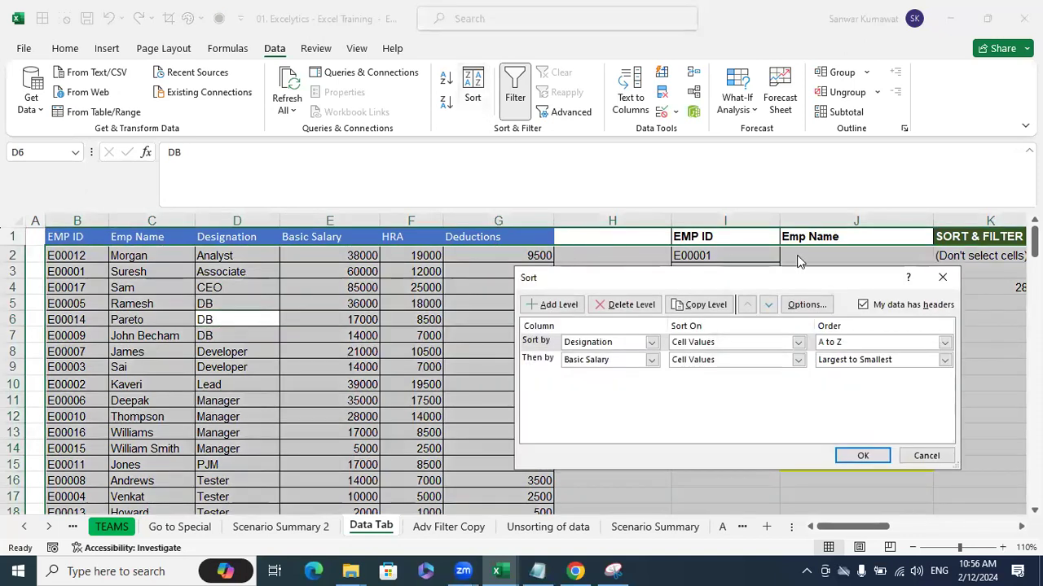
{"action": "key", "text": "Return"}
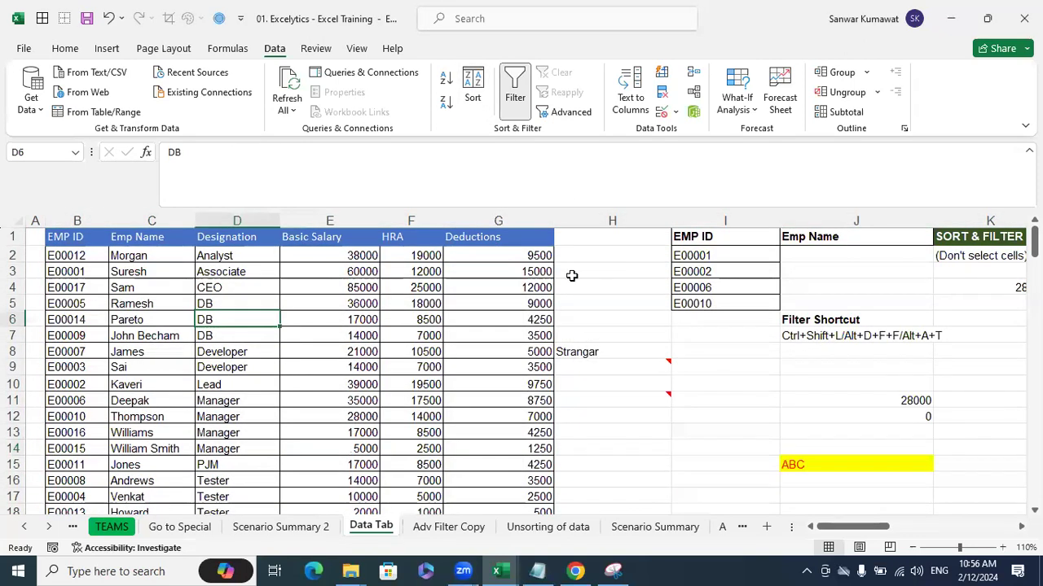
{"action": "left_click", "coordinate": [567, 352]}
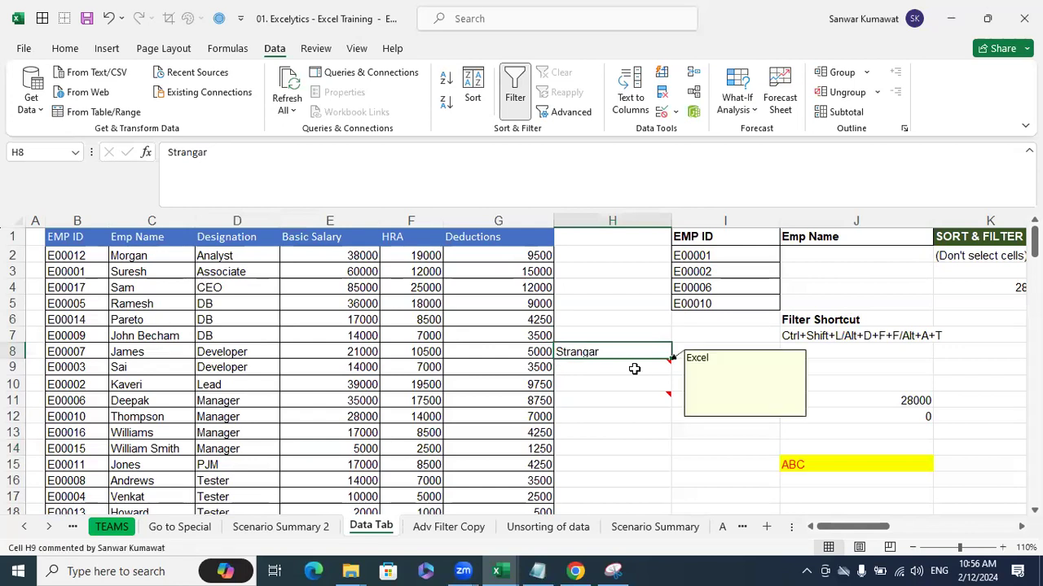
- Re-sort the whole table with Basic Salary smallest to largest, then check the Manager salaries
{"action": "left_click", "coordinate": [86, 238]}
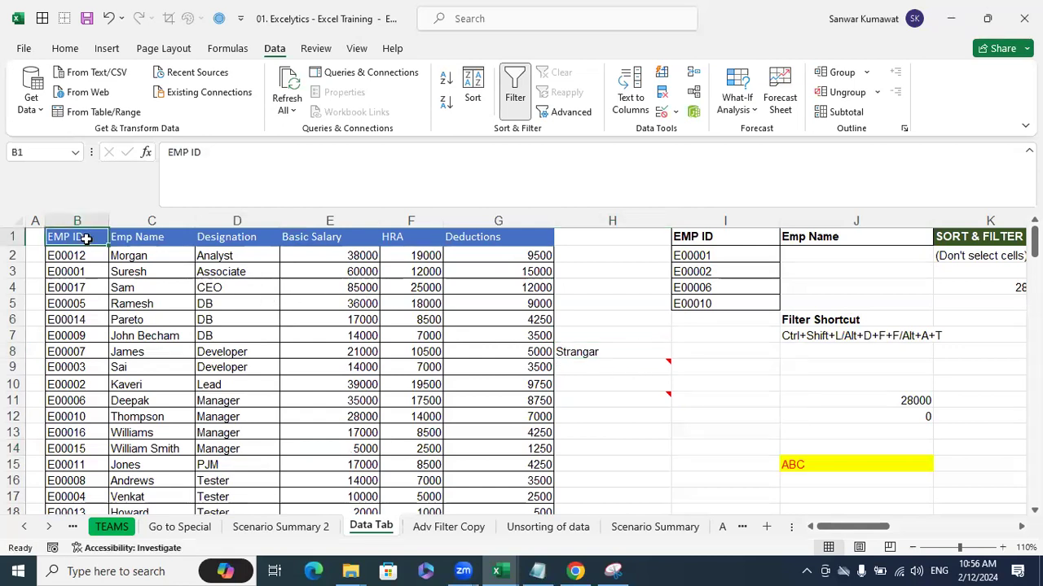
{"action": "key", "text": "ctrl+shift+Right"}
{"action": "key", "text": "ctrl+shift+Down"}
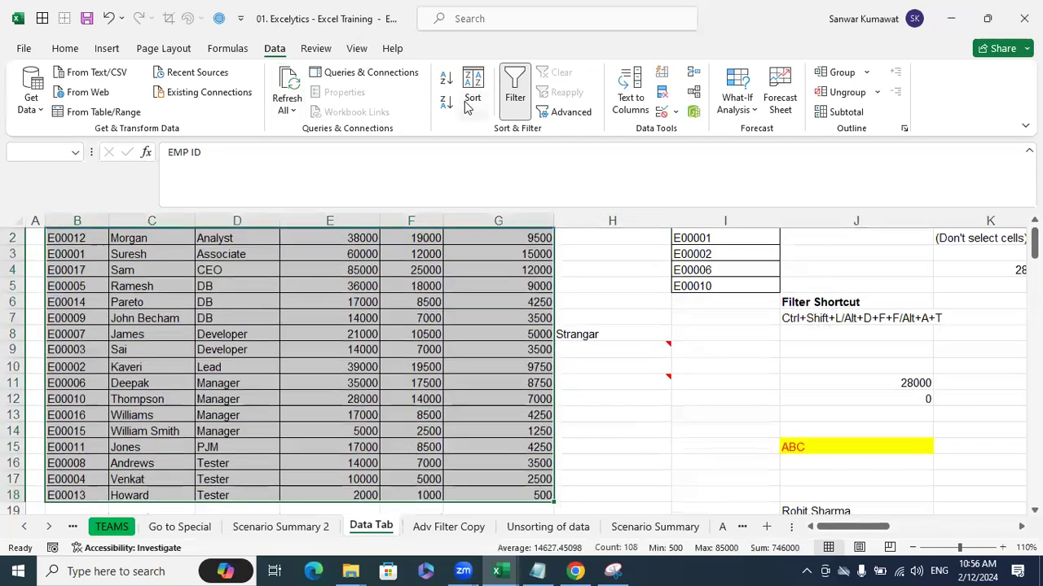
{"action": "left_click", "coordinate": [471, 98]}
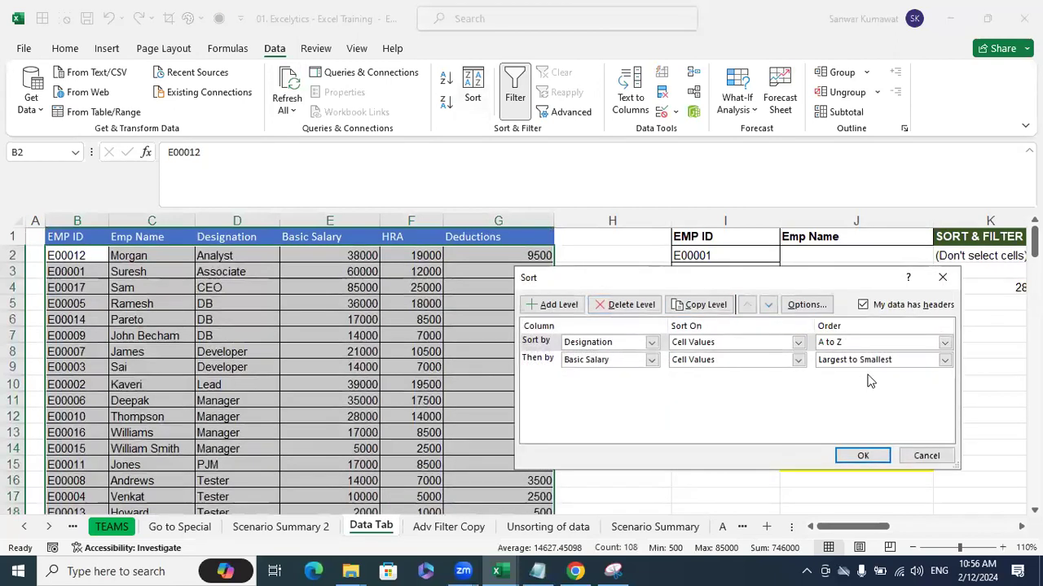
{"action": "left_click", "coordinate": [868, 360]}
{"action": "left_click", "coordinate": [855, 379]}
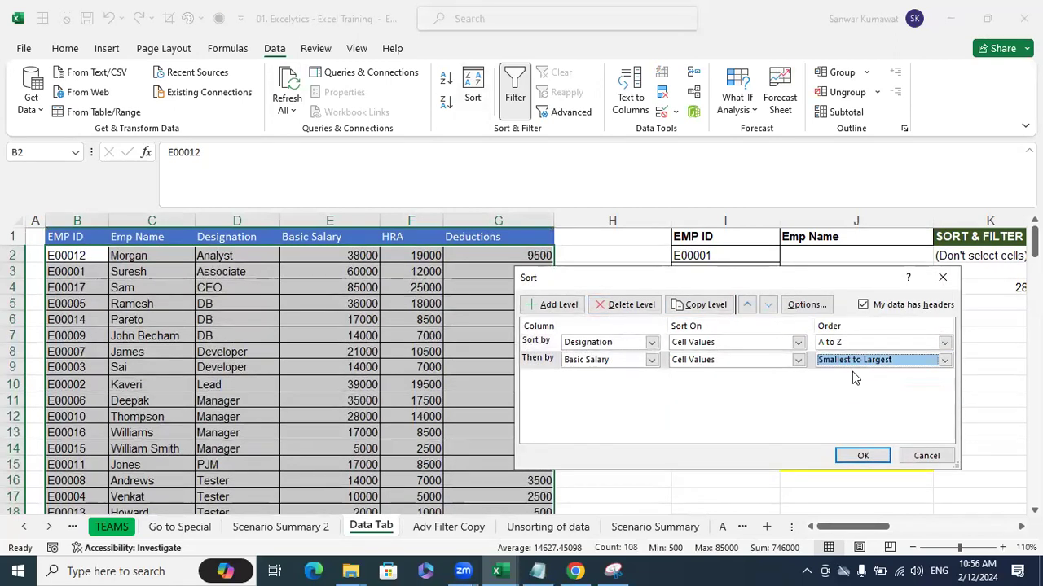
{"action": "left_click", "coordinate": [870, 457]}
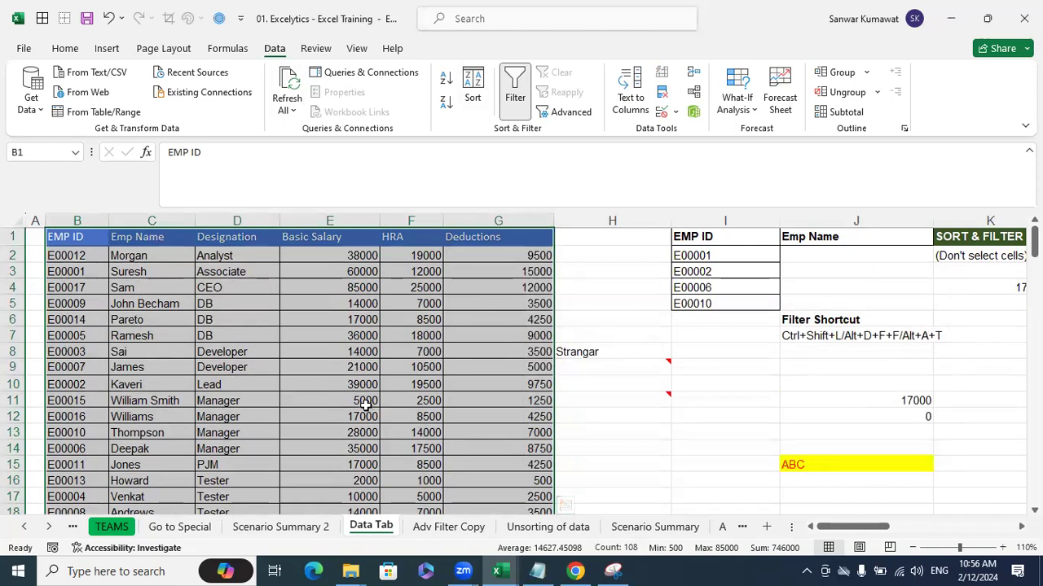
{"action": "left_click", "coordinate": [363, 416]}
{"action": "key", "text": "Down"}
{"action": "key", "text": "Down"}
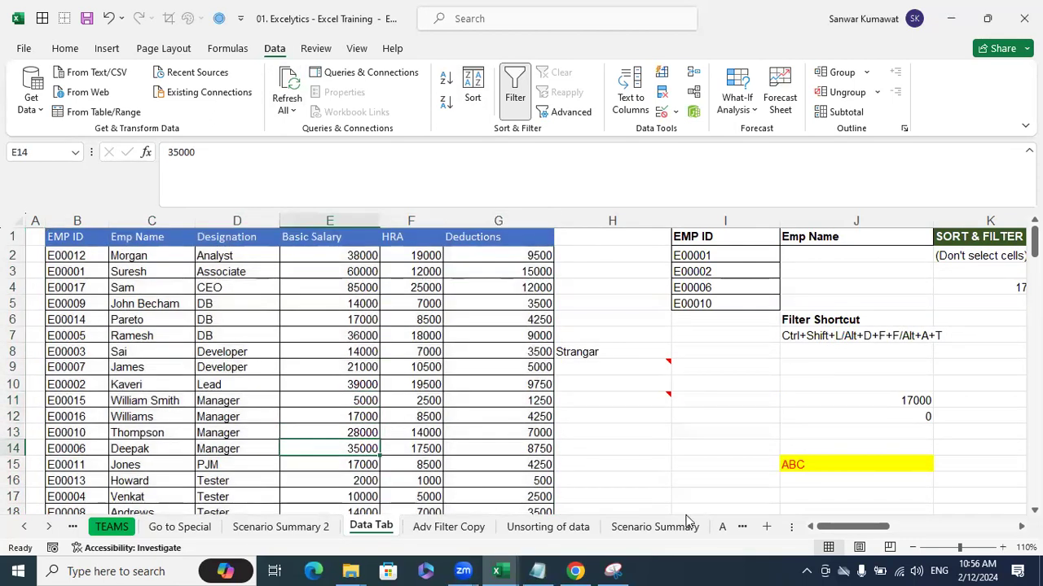
{"action": "left_click_drag", "start_coordinate": [884, 528], "coordinate": [924, 527]}
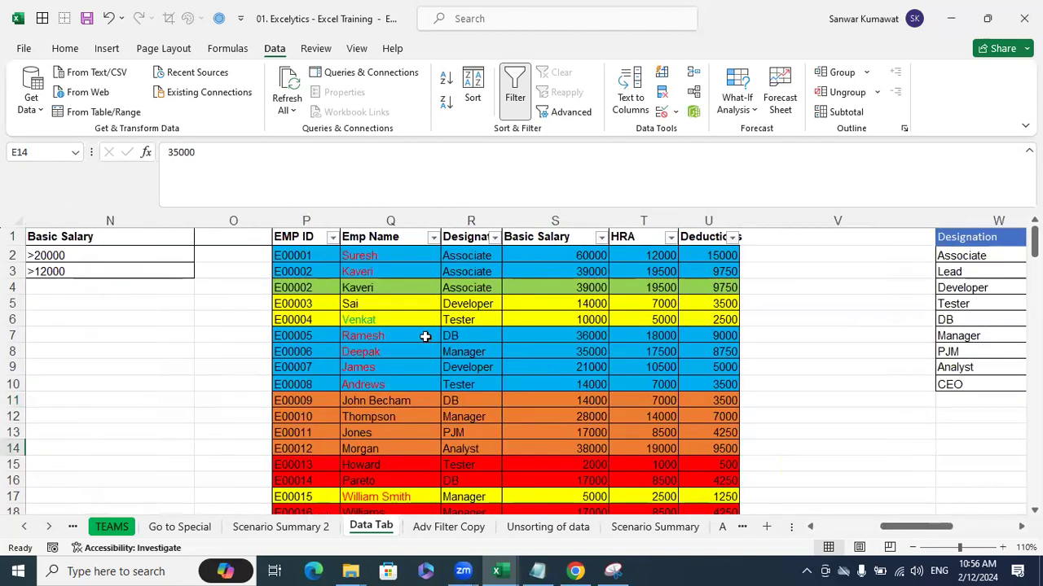
- Sort the table so rows matching the blue-filled Ramesh cell's colour move to the top
{"action": "scroll", "coordinate": [426, 337], "scroll_direction": "down", "scroll_amount": 1}
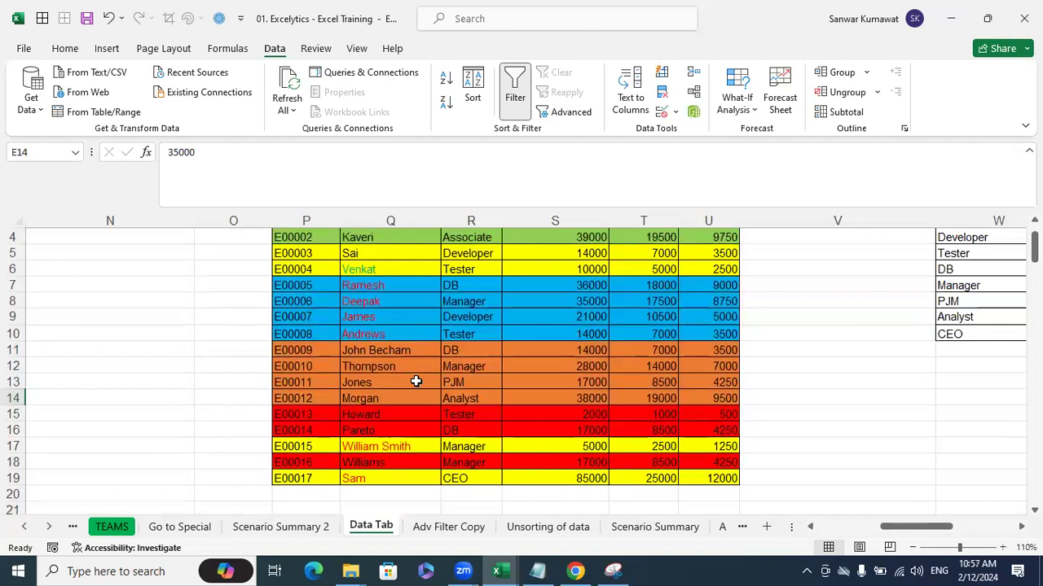
{"action": "scroll", "coordinate": [437, 392], "scroll_direction": "up", "scroll_amount": 1}
{"action": "left_click", "coordinate": [403, 335]}
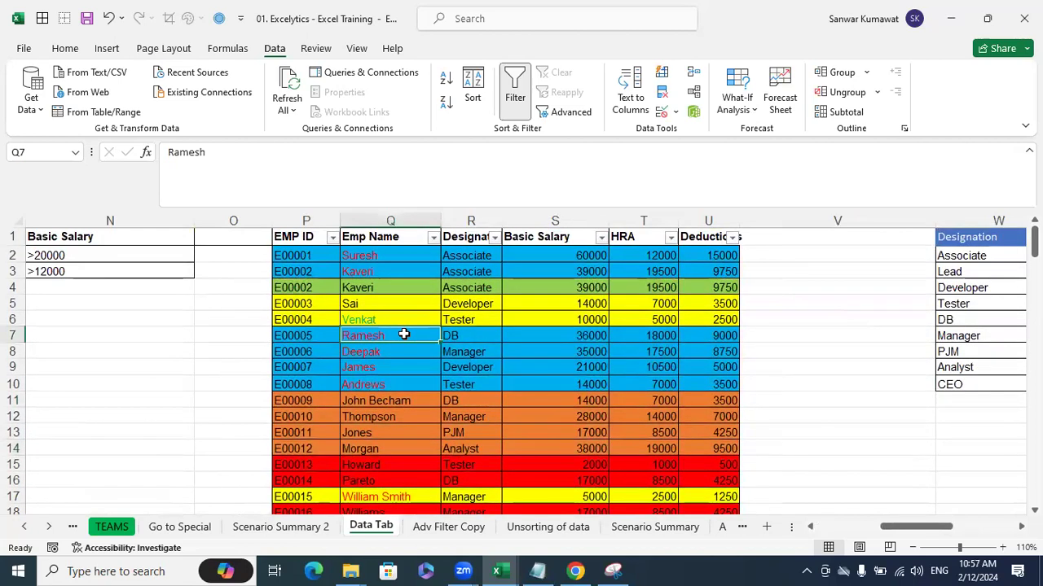
{"action": "right_click", "coordinate": [403, 335]}
{"action": "mouse_move", "coordinate": [489, 408]}
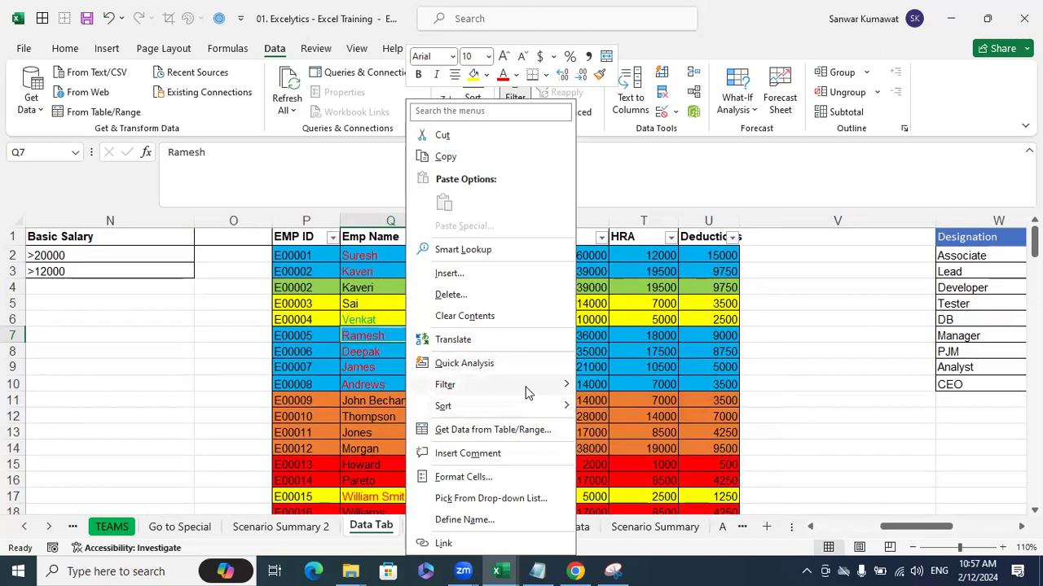
{"action": "mouse_move", "coordinate": [558, 408]}
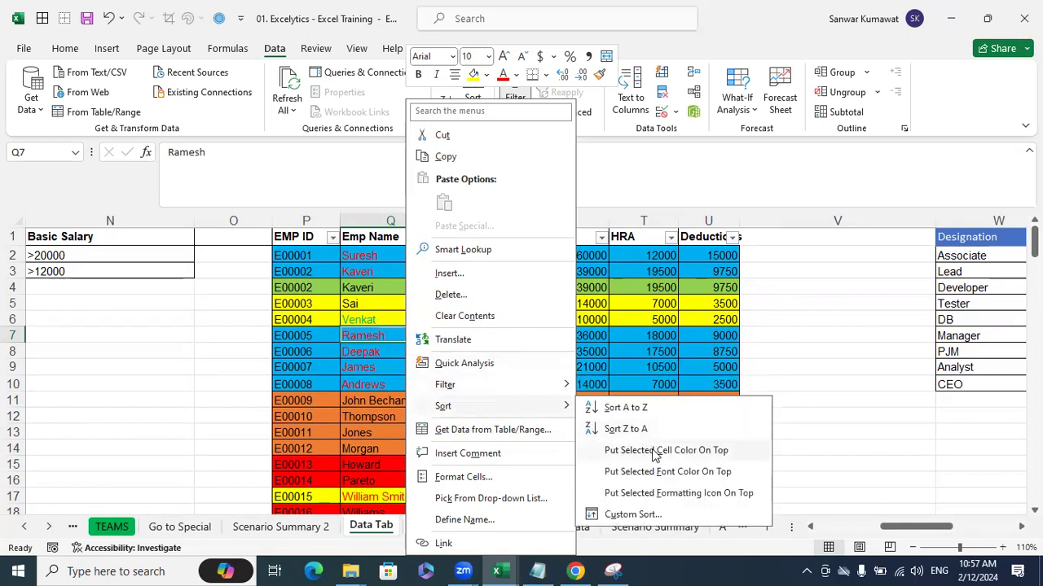
{"action": "left_click", "coordinate": [655, 451]}
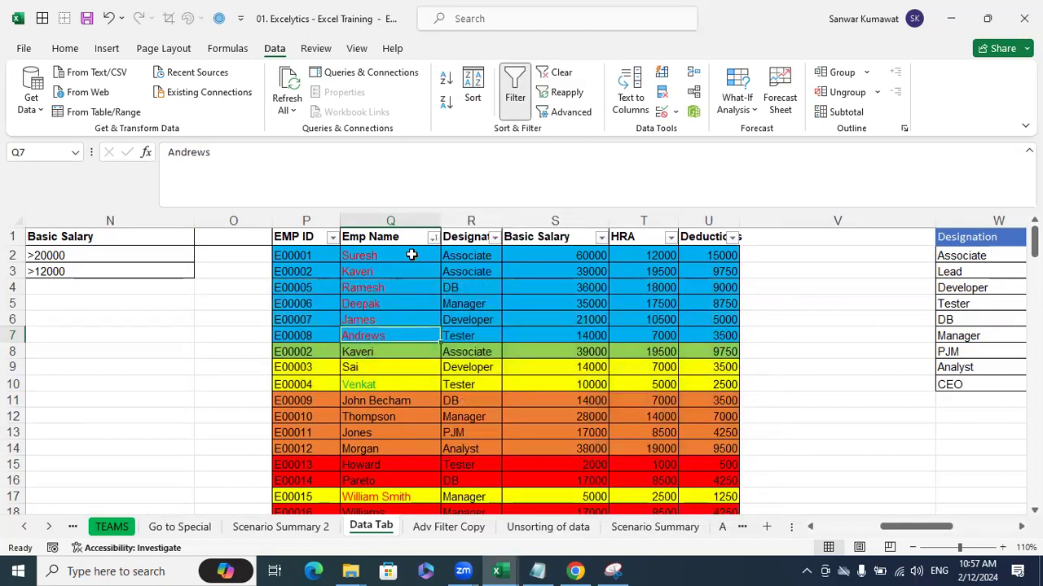
- Scroll through the colour-sorted table and leave the selection on an empty cell
{"action": "left_click", "coordinate": [681, 385]}
{"action": "scroll", "coordinate": [680, 385], "scroll_direction": "down", "scroll_amount": 1}
{"action": "scroll", "coordinate": [682, 385], "scroll_direction": "up", "scroll_amount": 1}
{"action": "scroll", "coordinate": [529, 377], "scroll_direction": "down", "scroll_amount": 1}
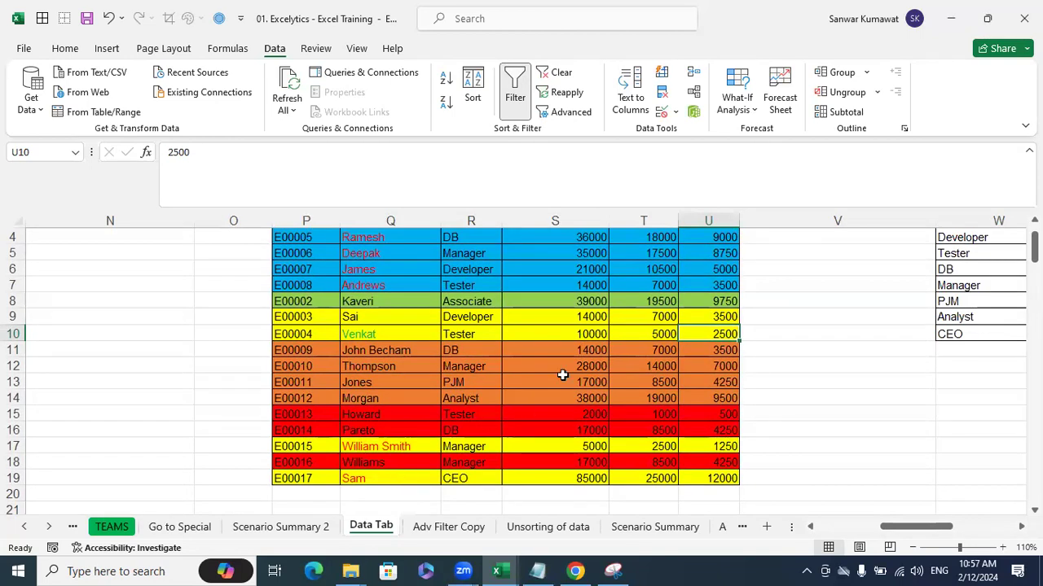
{"action": "scroll", "coordinate": [562, 375], "scroll_direction": "down", "scroll_amount": 1, "text": "ctrl"}
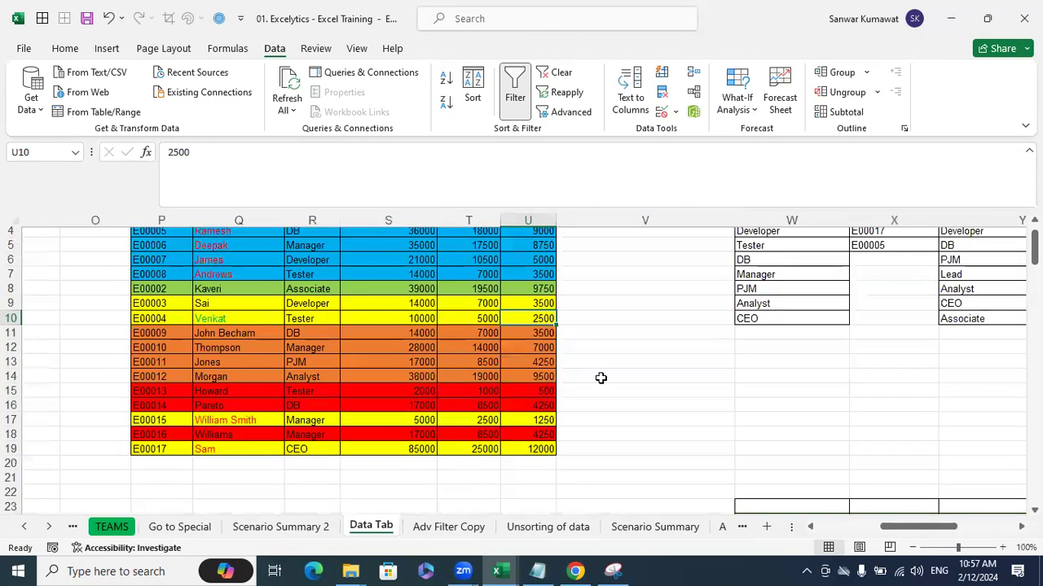
{"action": "scroll", "coordinate": [600, 378], "scroll_direction": "down", "scroll_amount": 1, "text": "ctrl"}
{"action": "left_click", "coordinate": [758, 392]}
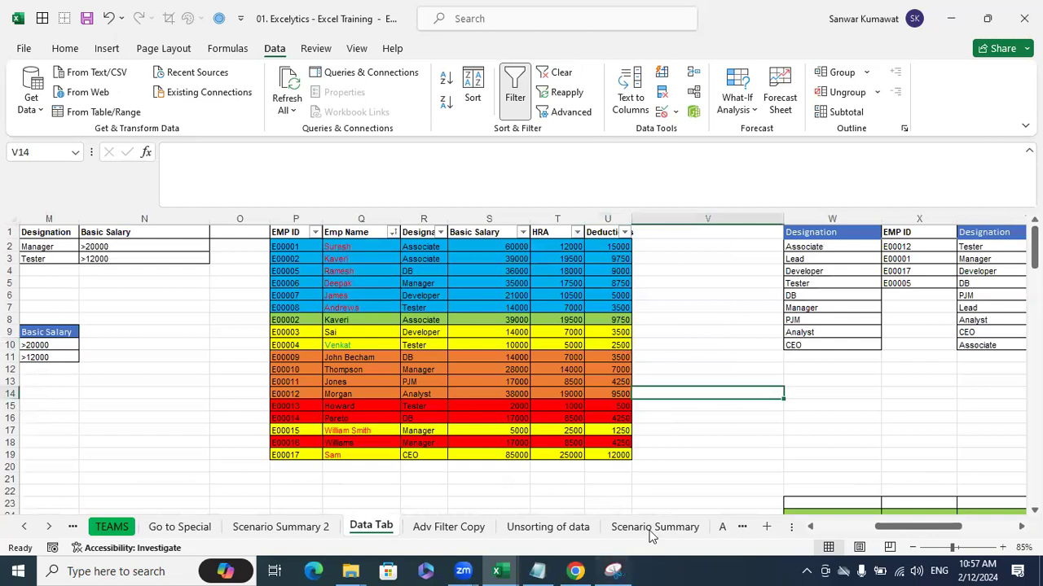
- Snip the P1:U19 employee table, draw an R above it, and minimize Snipping Tool
{"action": "left_click", "coordinate": [612, 571]}
{"action": "key", "text": "ctrl+n"}
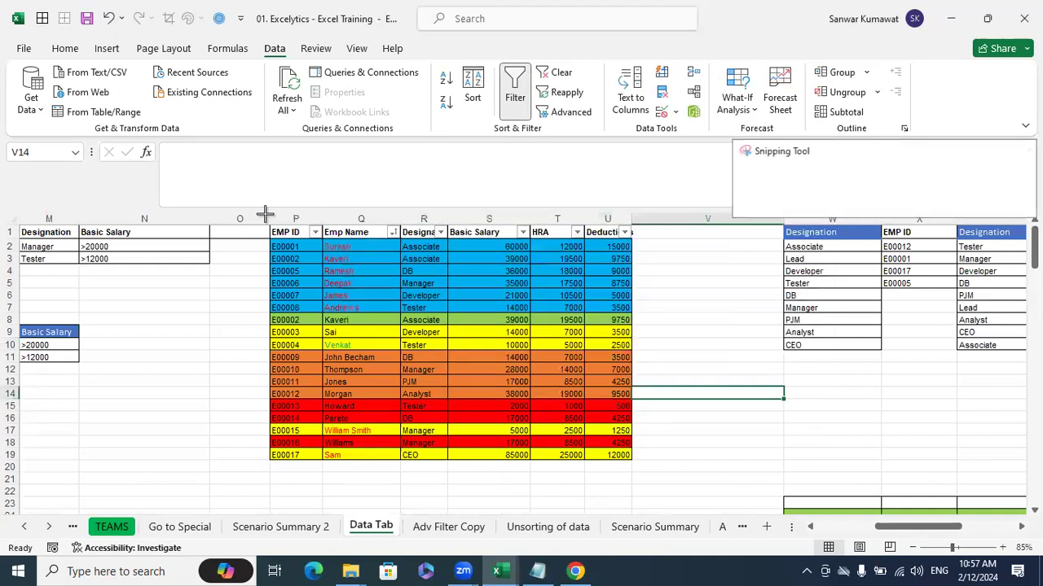
{"action": "left_click_drag", "start_coordinate": [260, 215], "coordinate": [657, 466]}
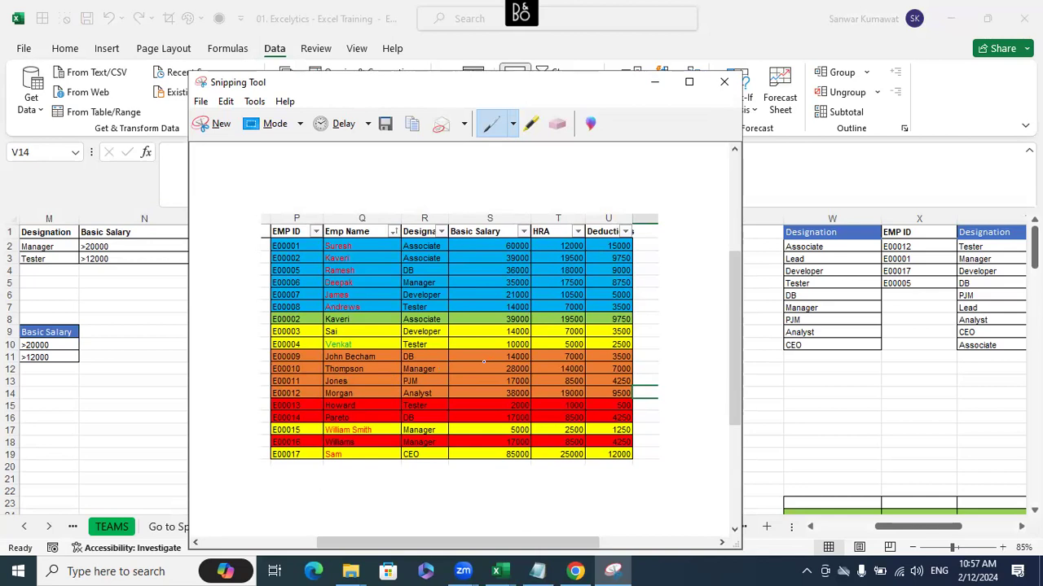
{"action": "mouse_move", "coordinate": [317, 163]}
{"action": "left_mouse_down"}
{"action": "mouse_move", "coordinate": [326, 193]}
{"action": "mouse_move", "coordinate": [334, 159]}
{"action": "mouse_move", "coordinate": [346, 194]}
{"action": "left_mouse_up"}
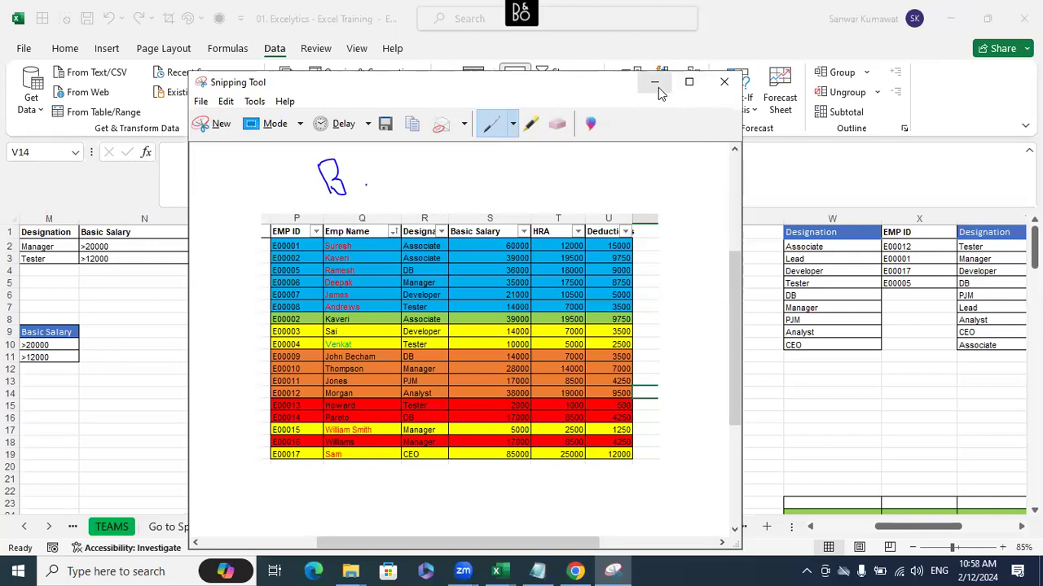
{"action": "left_click", "coordinate": [655, 83]}
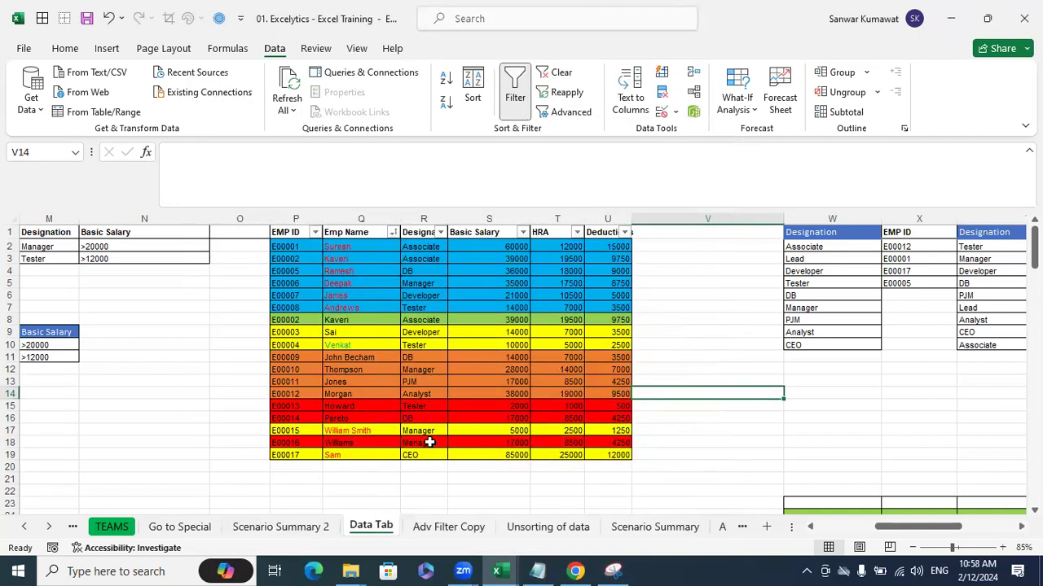
- Select the employee table P1:U19 and make yellow Emp Name cell colour the first sort level
{"action": "left_click", "coordinate": [361, 281]}
{"action": "left_click", "coordinate": [359, 246]}
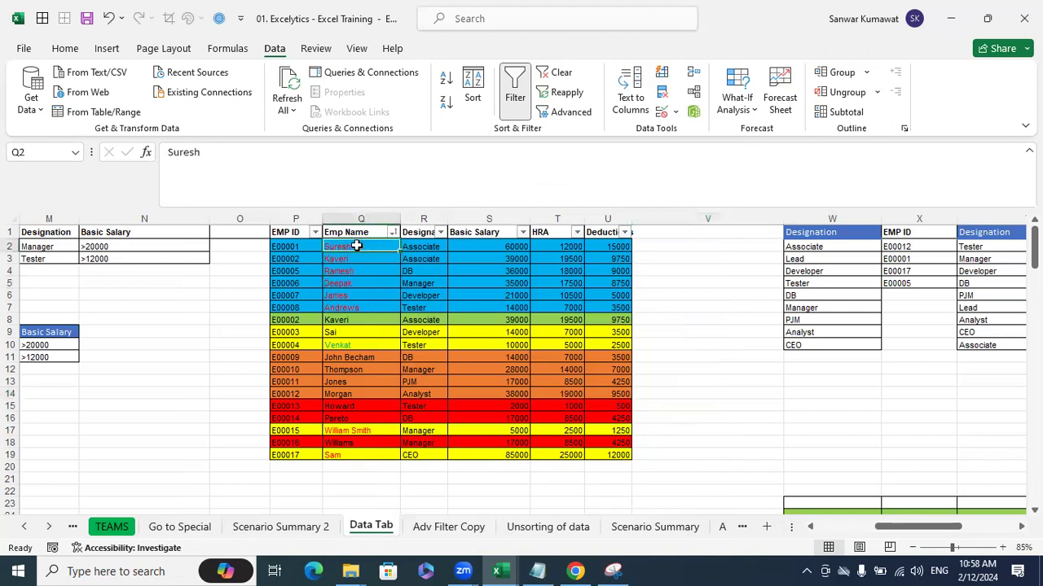
{"action": "left_click", "coordinate": [302, 232]}
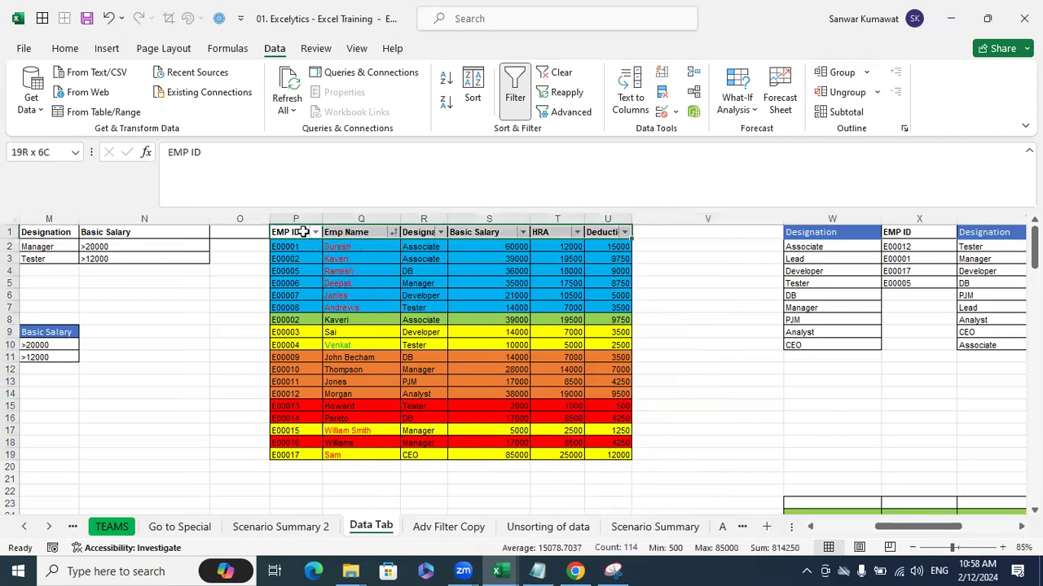
{"action": "key", "text": "ctrl+a"}
{"action": "left_click", "coordinate": [479, 87]}
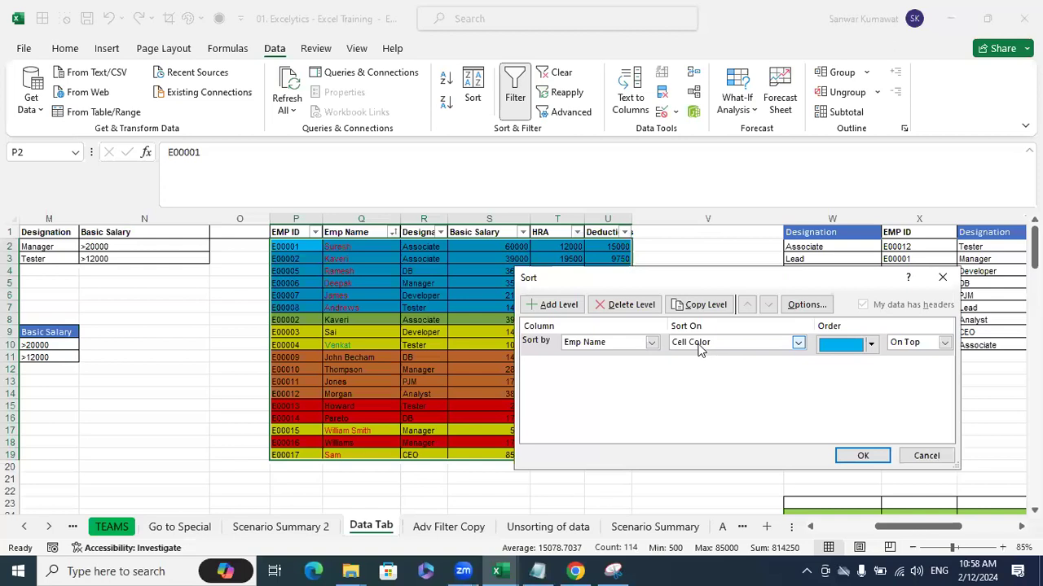
{"action": "left_click", "coordinate": [871, 345]}
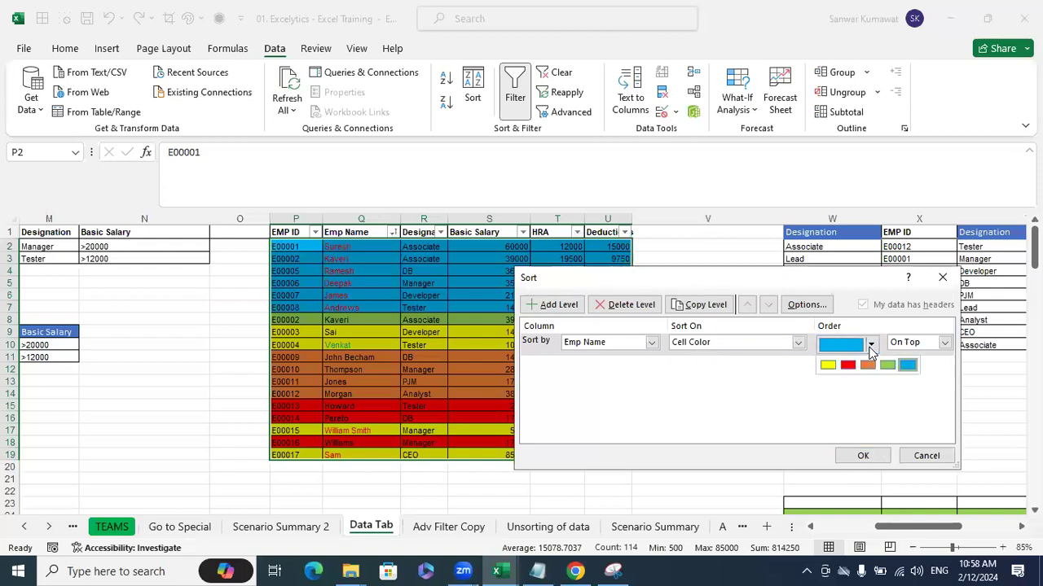
{"action": "left_click", "coordinate": [827, 365]}
- Add a second sort level on Emp Name cell colour with red on top
{"action": "left_click", "coordinate": [558, 305]}
{"action": "left_click", "coordinate": [648, 364]}
{"action": "left_click", "coordinate": [606, 391]}
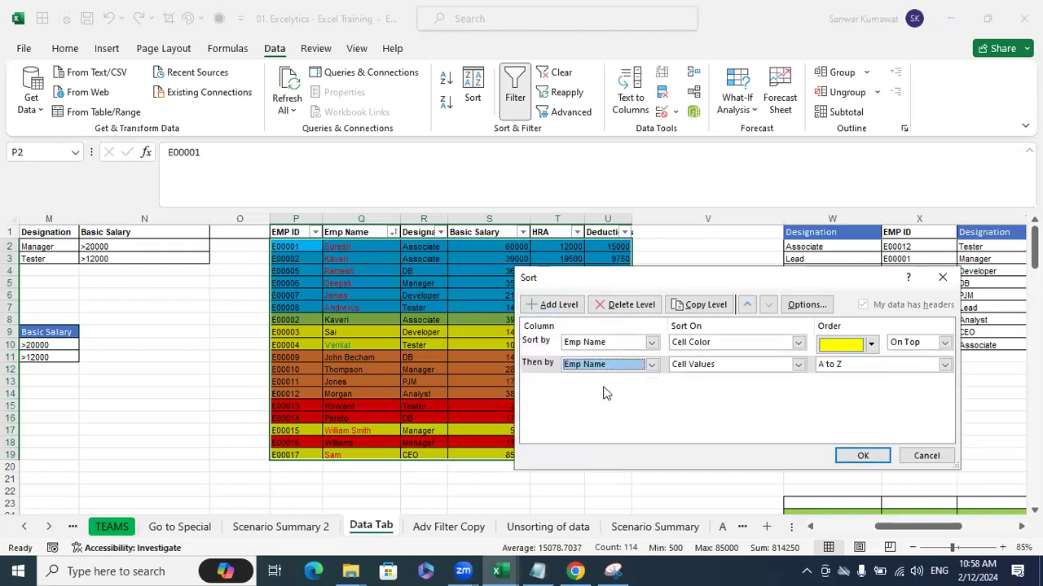
{"action": "left_click", "coordinate": [728, 366]}
{"action": "left_click", "coordinate": [717, 388]}
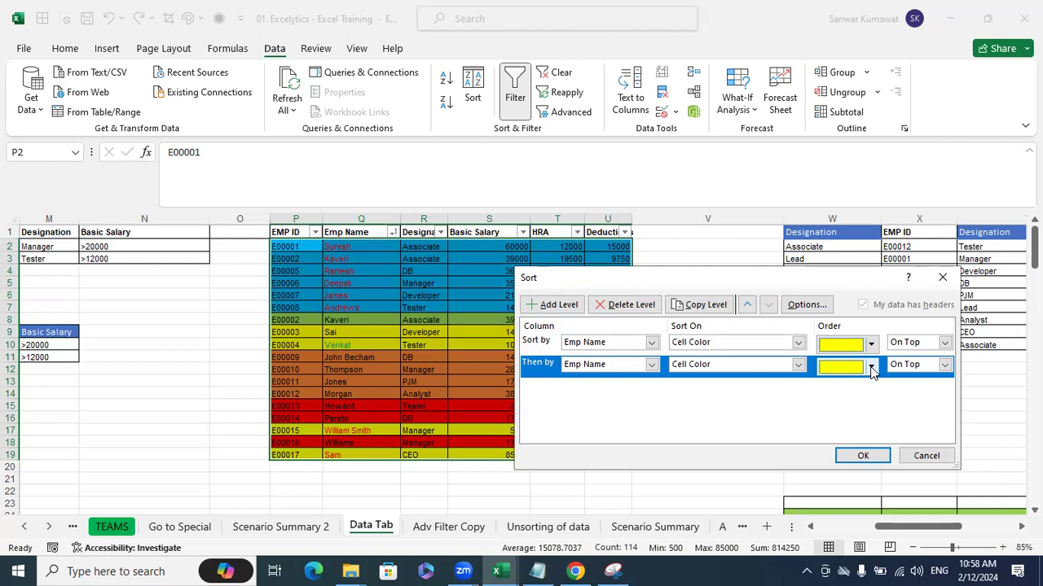
{"action": "left_click", "coordinate": [871, 366]}
{"action": "left_click", "coordinate": [847, 387]}
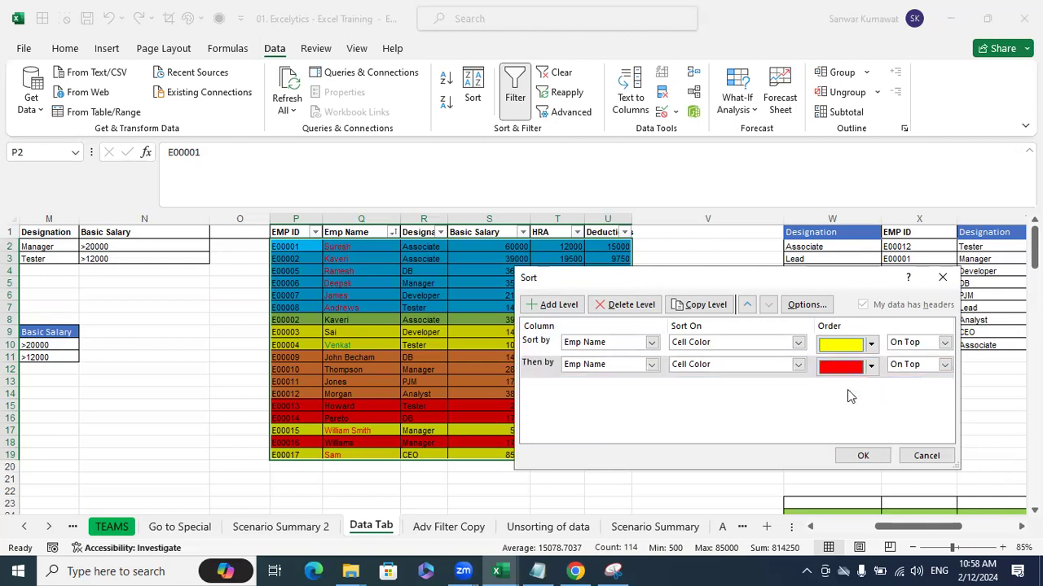
- Add a third Emp Name cell-colour level with orange on top, apply the sort, and deselect
{"action": "left_click", "coordinate": [554, 304]}
{"action": "left_click", "coordinate": [651, 386]}
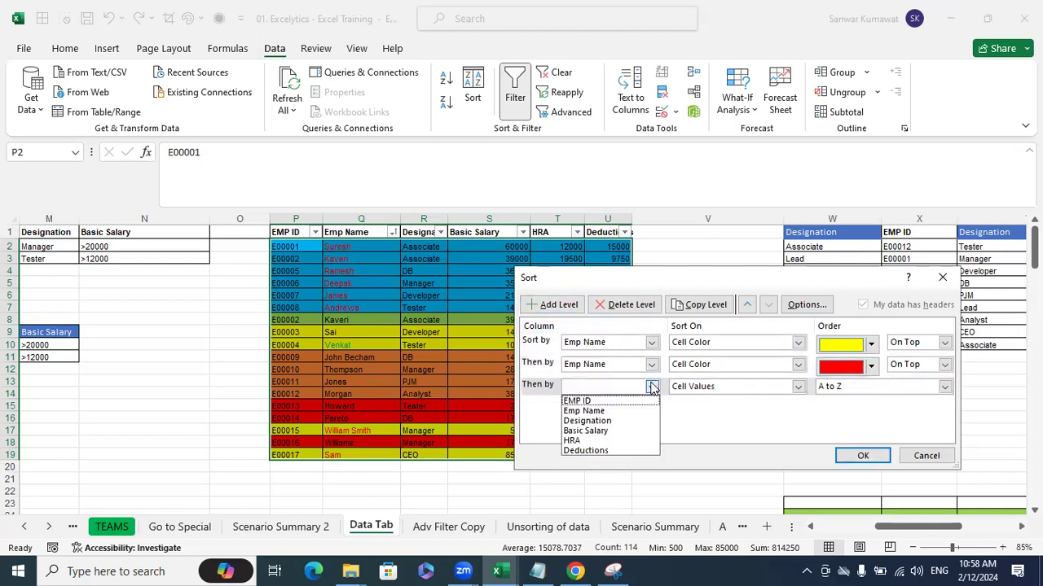
{"action": "left_click", "coordinate": [585, 410]}
{"action": "left_click", "coordinate": [732, 389]}
{"action": "left_click", "coordinate": [705, 410]}
{"action": "left_click", "coordinate": [870, 390]}
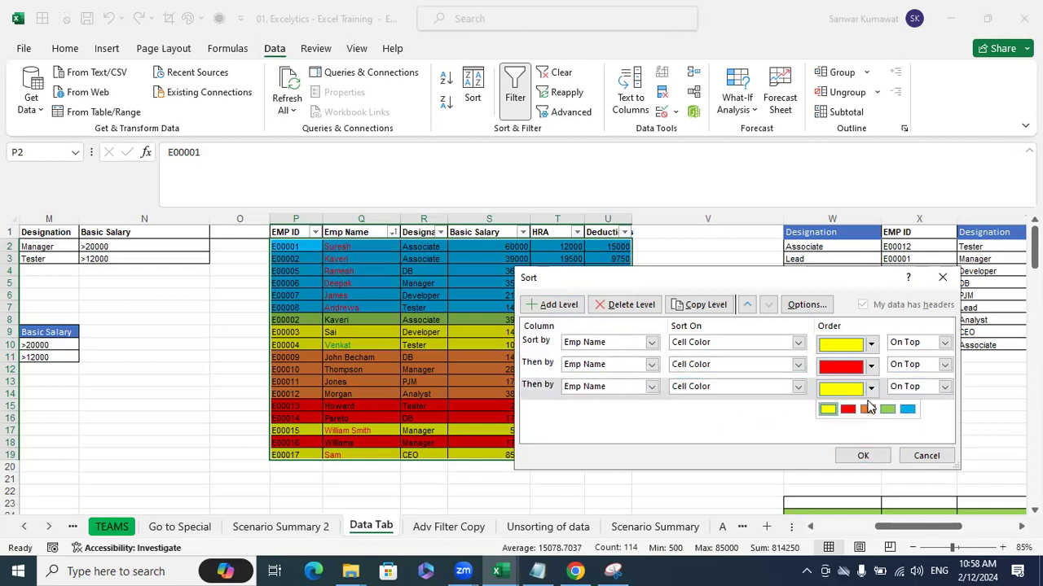
{"action": "left_click", "coordinate": [873, 411]}
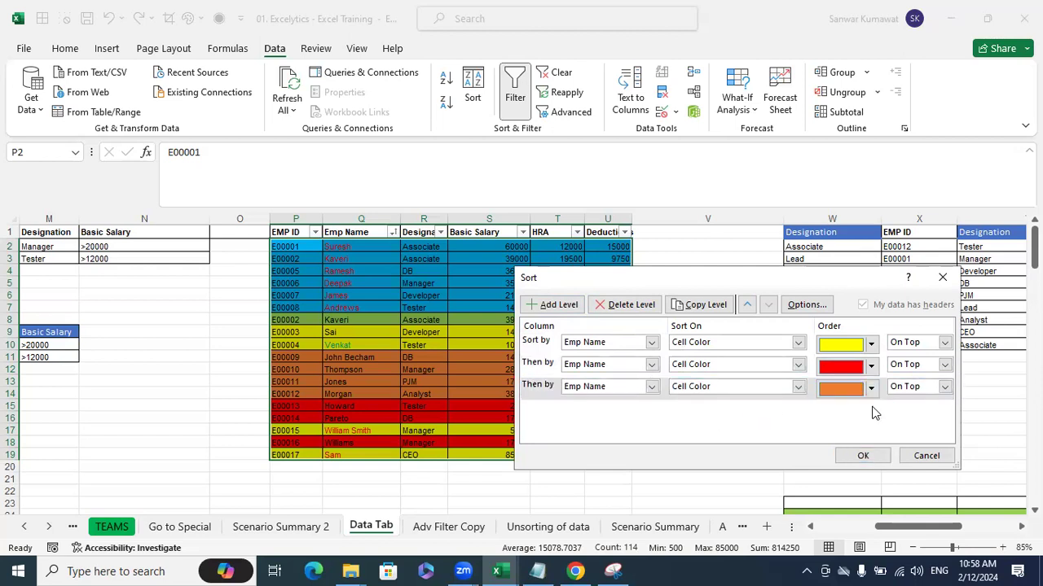
{"action": "left_click", "coordinate": [861, 456]}
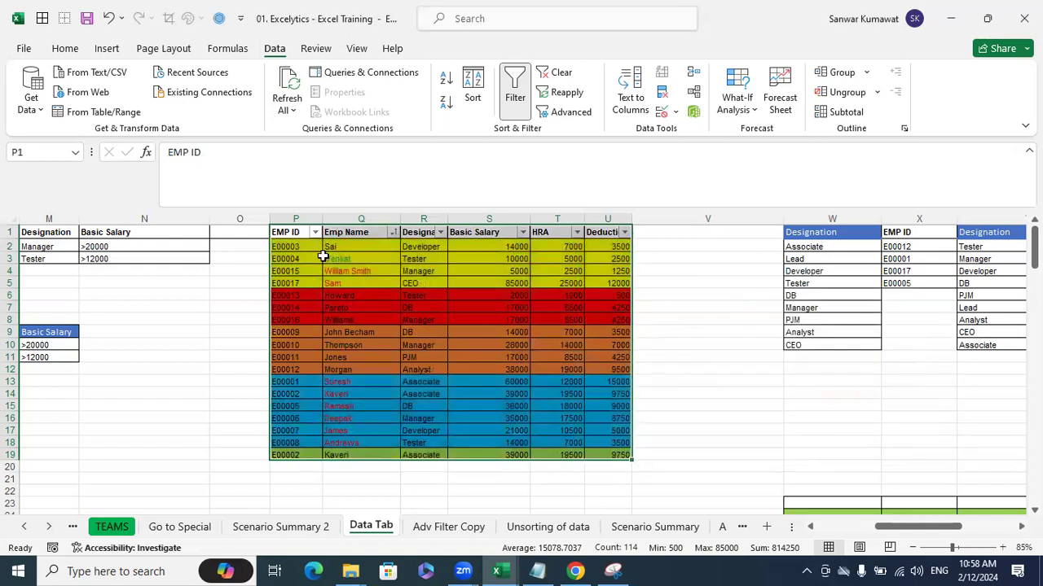
{"action": "left_click", "coordinate": [306, 247]}
{"action": "left_click", "coordinate": [292, 295]}
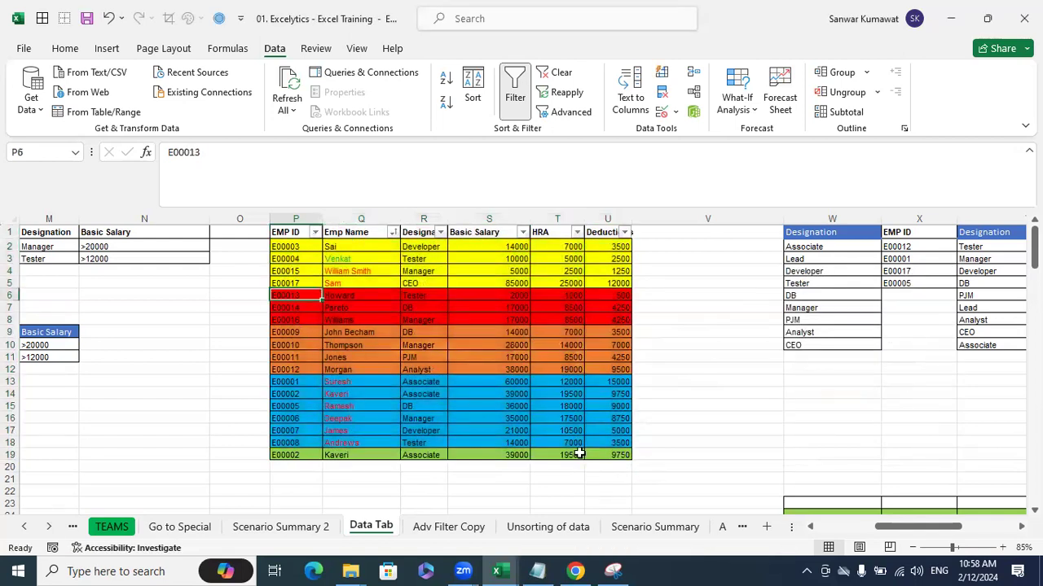
{"action": "left_click", "coordinate": [612, 571]}
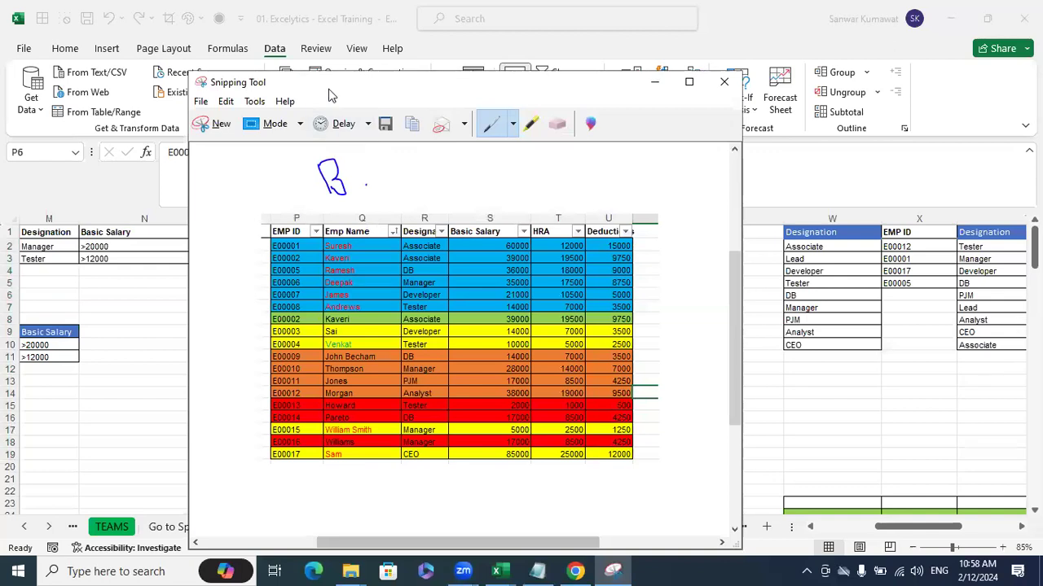
{"action": "left_click_drag", "start_coordinate": [350, 85], "coordinate": [5, 91]}
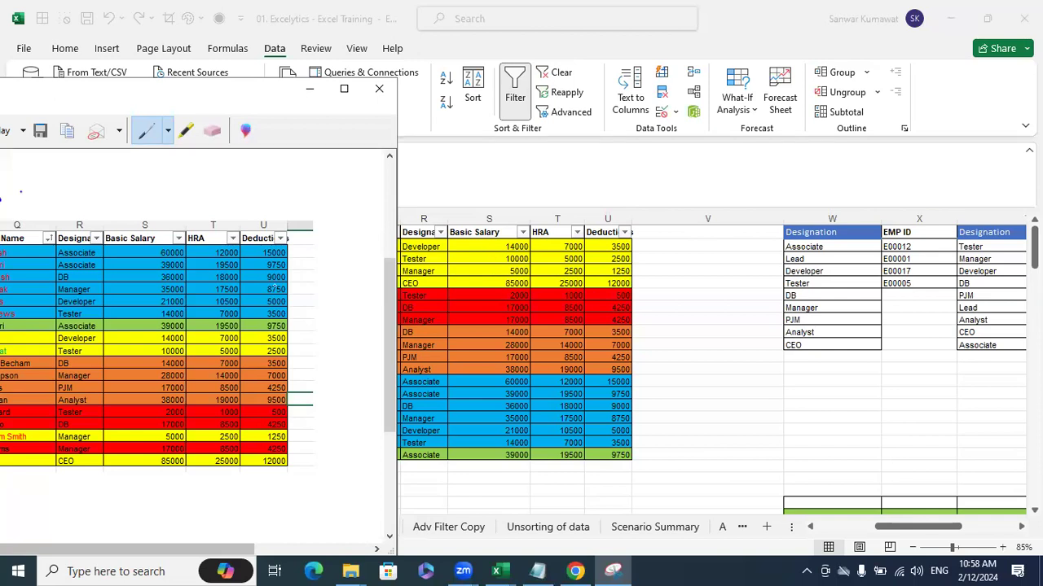
{"action": "key", "text": "alt+Tab"}
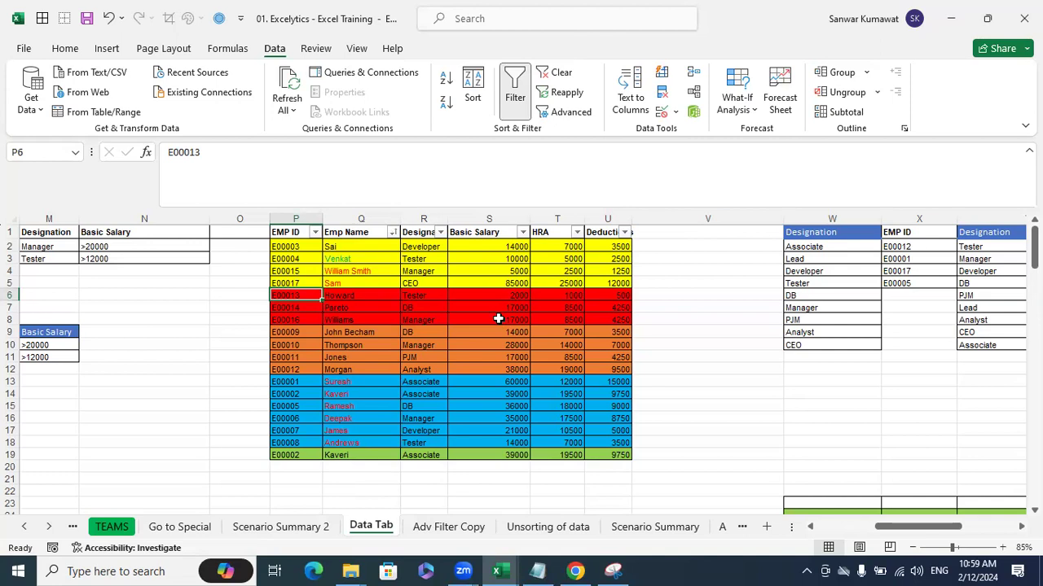
{"action": "left_click", "coordinate": [489, 272]}
{"action": "key", "text": "Left"}
{"action": "key", "text": "Up"}
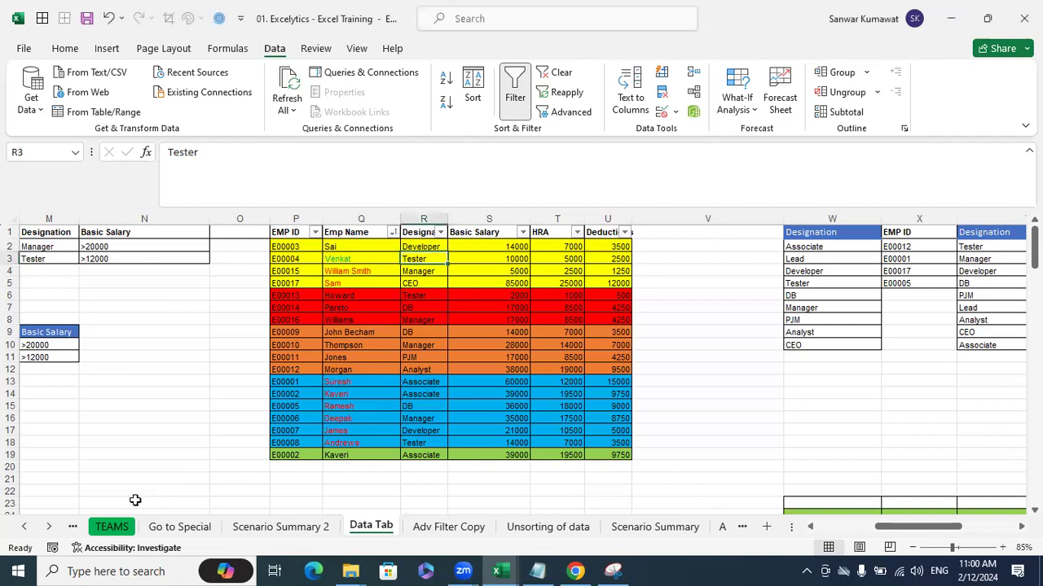
- Scroll the sheet tabs back to the first sheets and open the Home sheet at its top
{"action": "left_click", "coordinate": [24, 527]}
{"action": "left_click", "coordinate": [25, 529]}
{"action": "left_click", "coordinate": [24, 529]}
{"action": "left_click", "coordinate": [24, 529]}
{"action": "left_click", "coordinate": [25, 529]}
{"action": "left_click", "coordinate": [24, 529]}
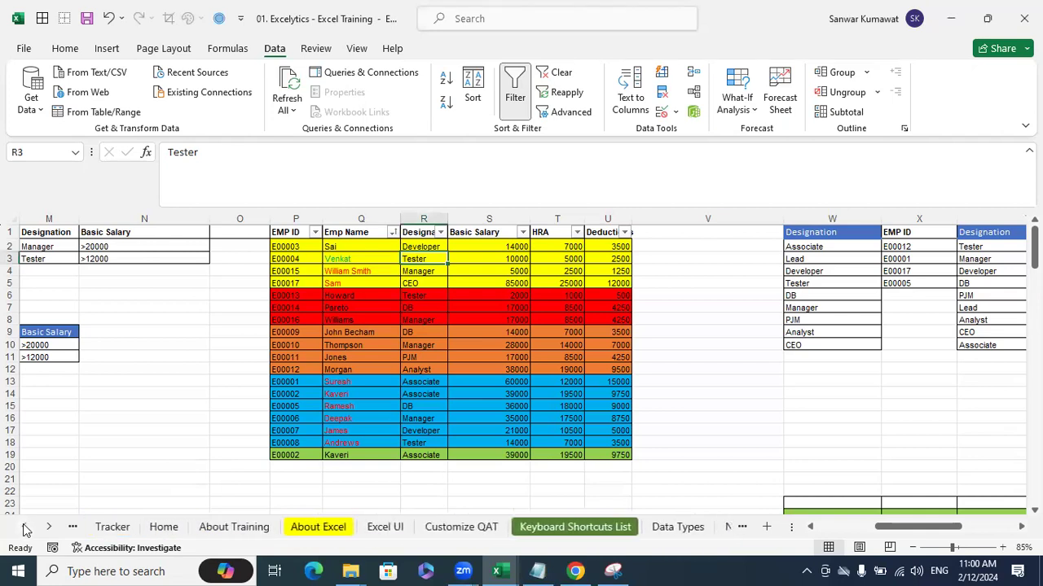
{"action": "left_click", "coordinate": [164, 527]}
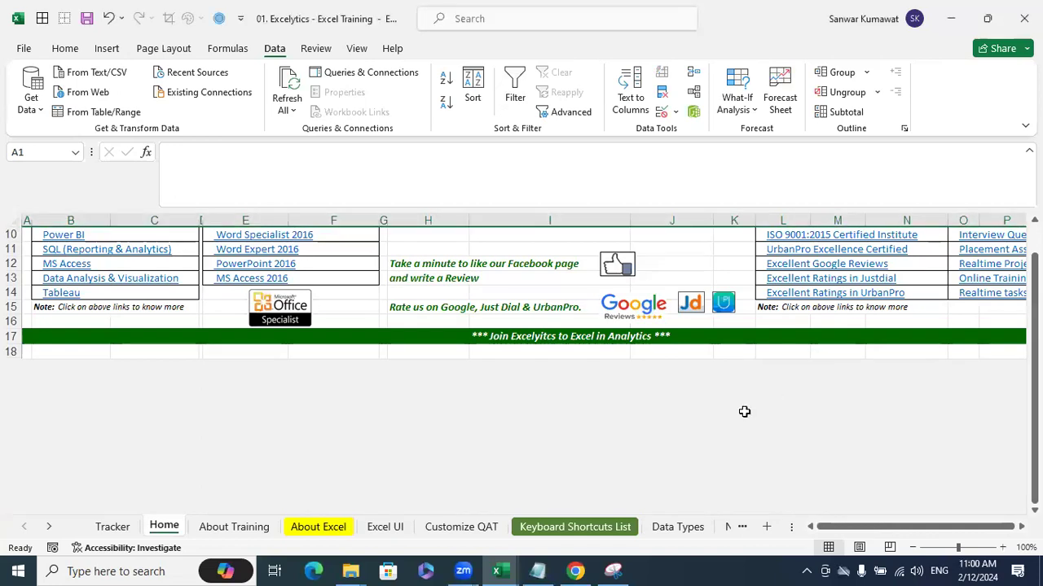
{"action": "scroll", "coordinate": [743, 412], "scroll_direction": "up", "scroll_amount": 3}
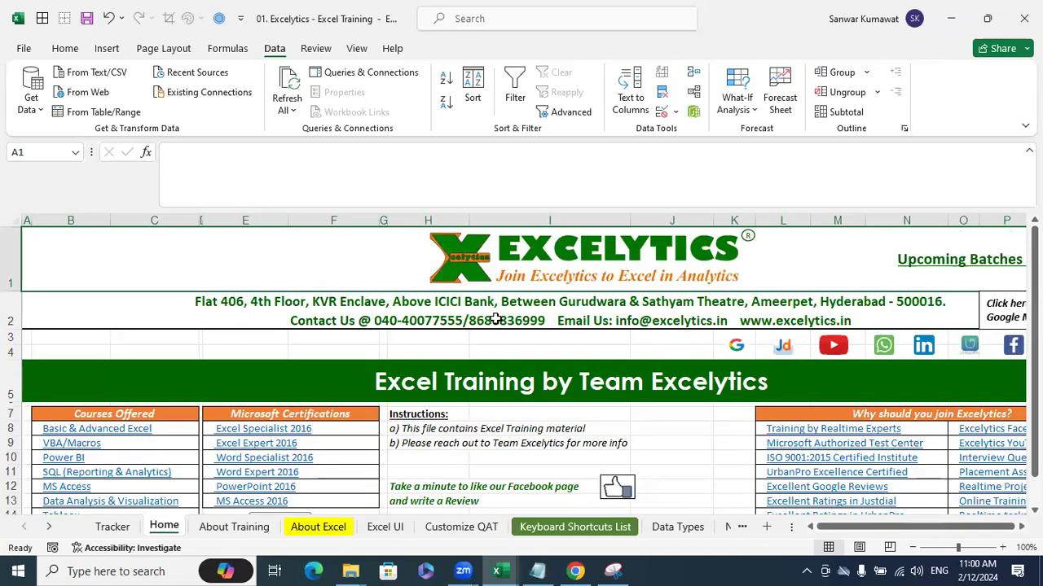
- Edit the contact line in A2, highlighting the phone number within it
{"action": "double_click", "coordinate": [512, 323]}
{"action": "left_click_drag", "start_coordinate": [504, 322], "coordinate": [439, 326]}
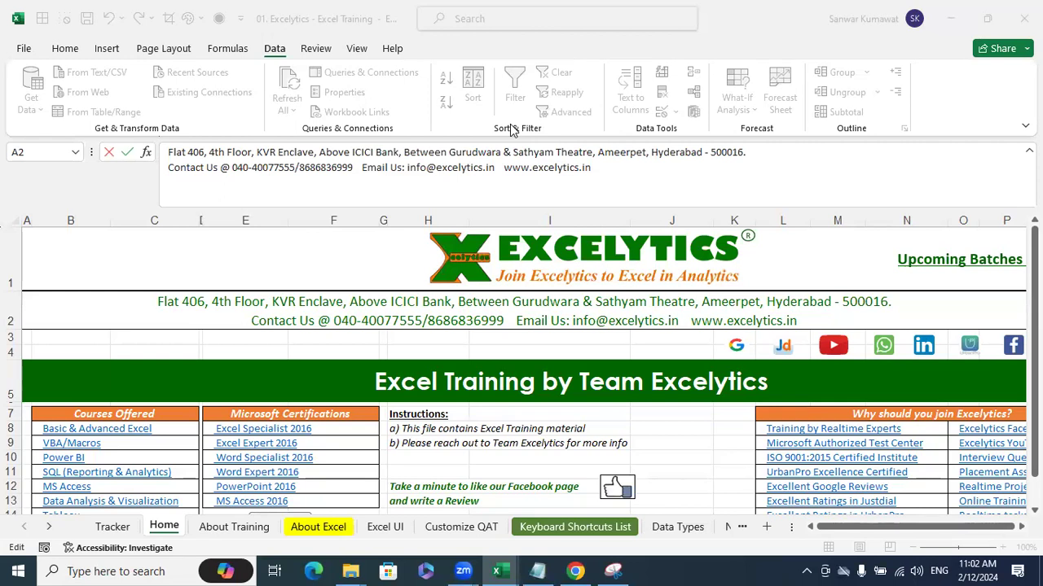
{"action": "double_click", "coordinate": [476, 320]}
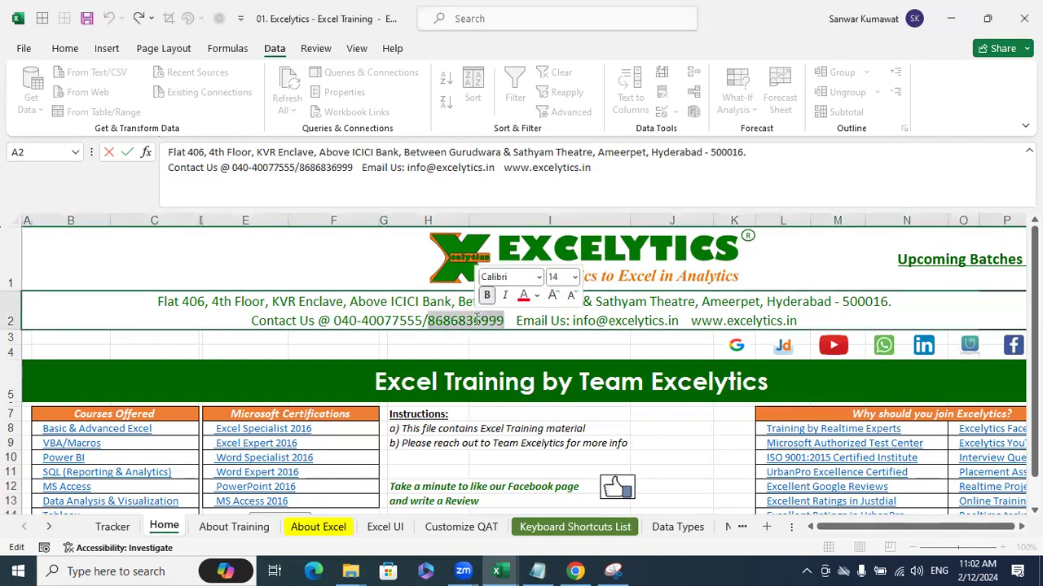